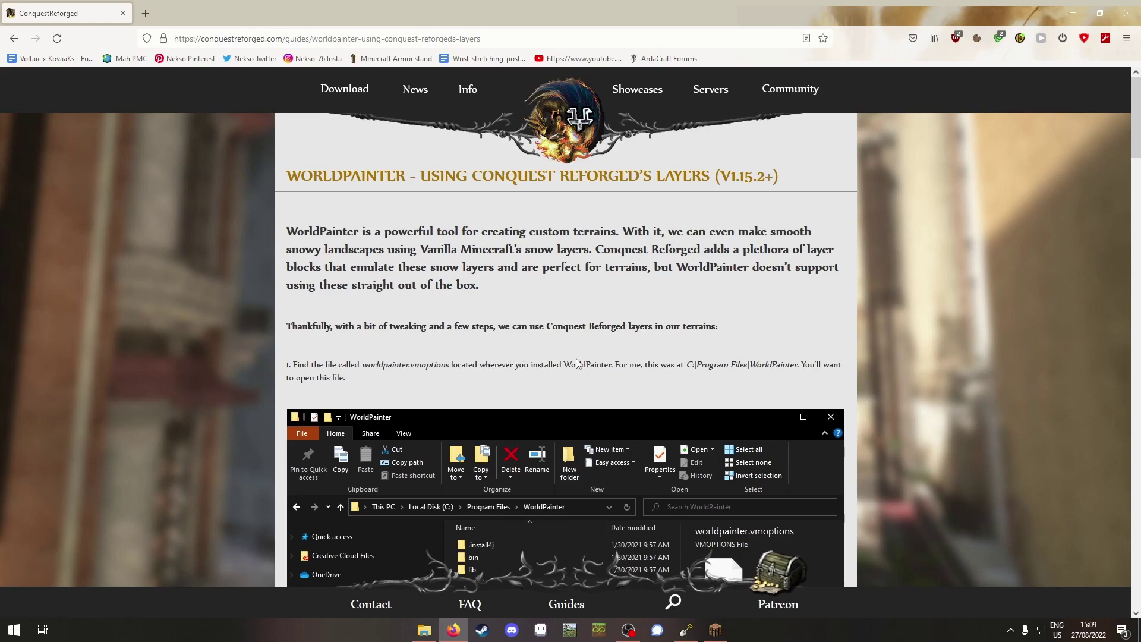
Review the guide's instructions for adding the smoothGroundCover line to worldpainter.vmoptions, and switch to WorldPainter
scroll(592, 390, down, 4)
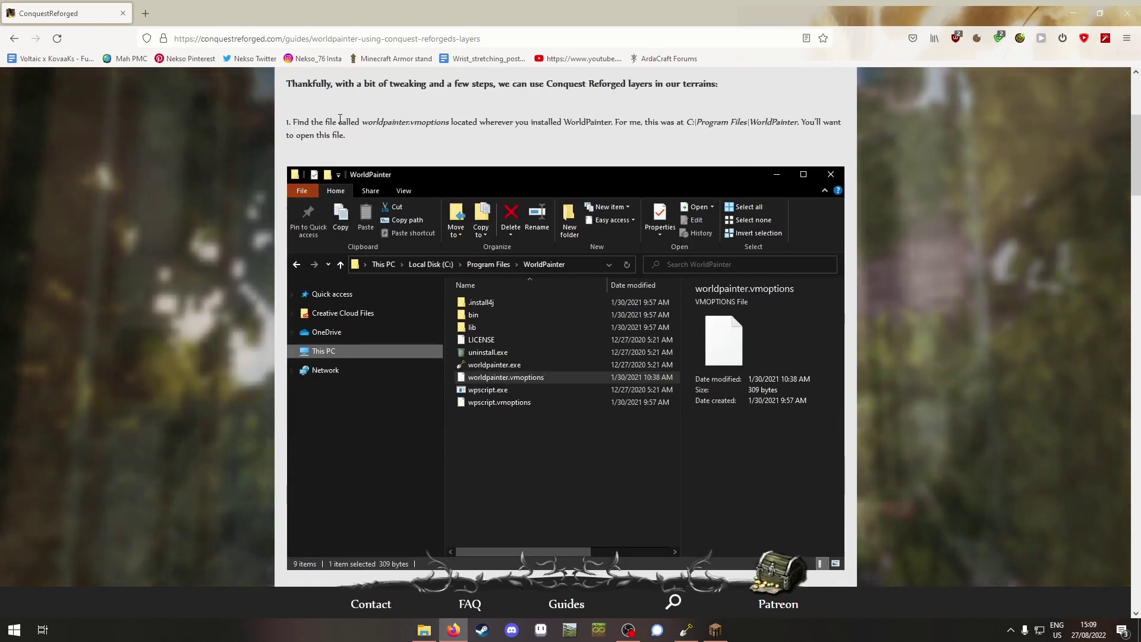
scroll(482, 256, down, 7)
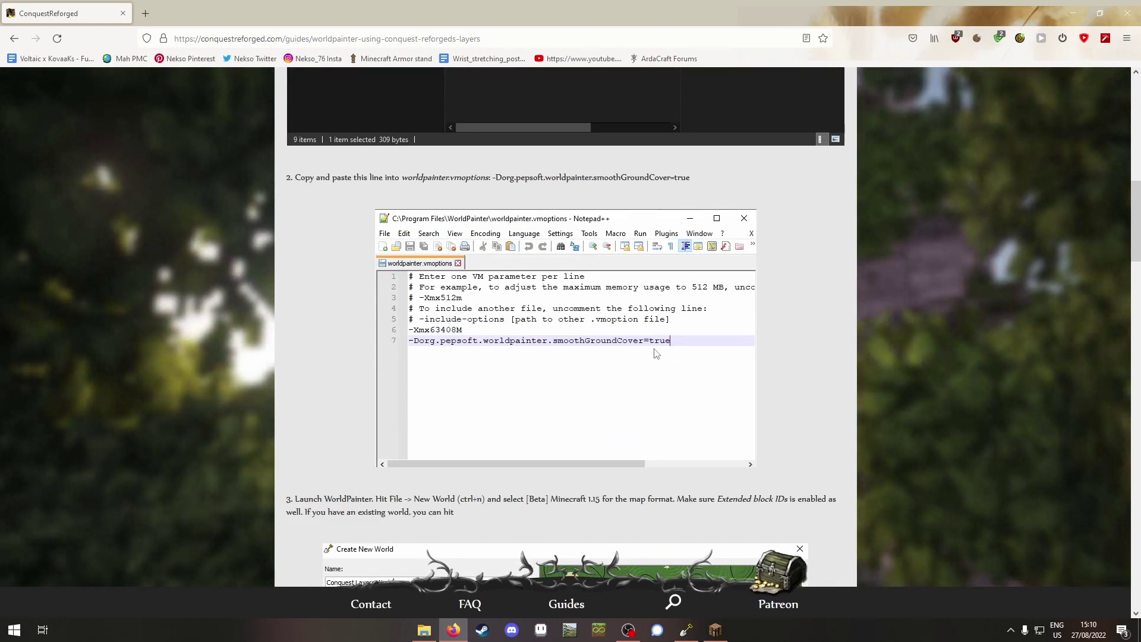
click(688, 632)
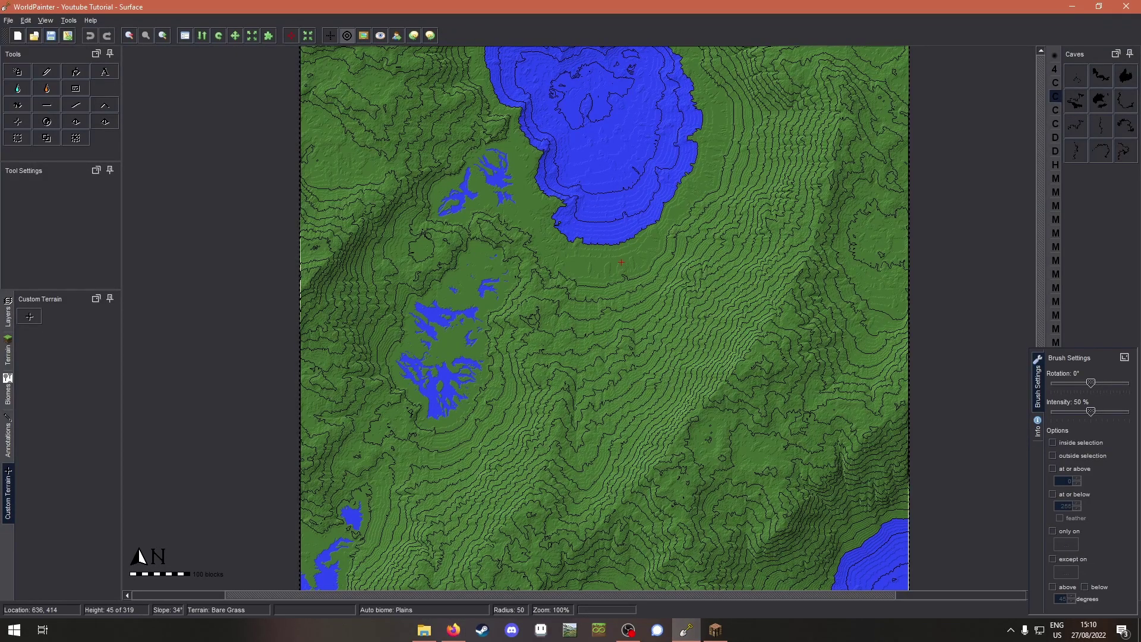
Inspect the terrain in a maximized 3D view, rotating it once, and close the view
click(46, 21)
click(101, 182)
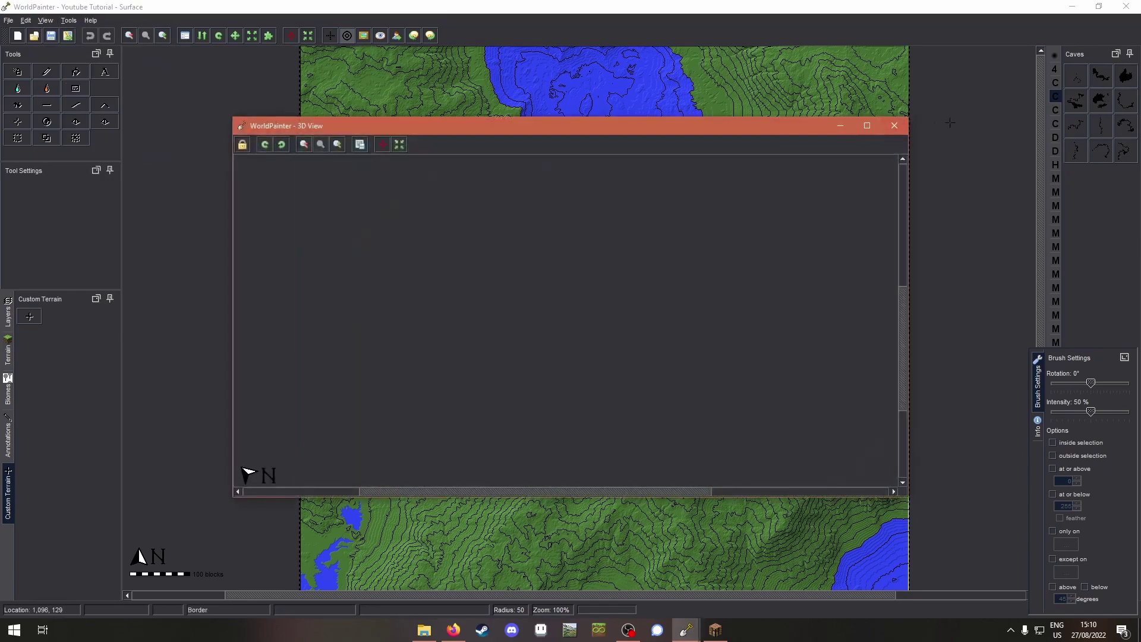
click(869, 126)
click(30, 23)
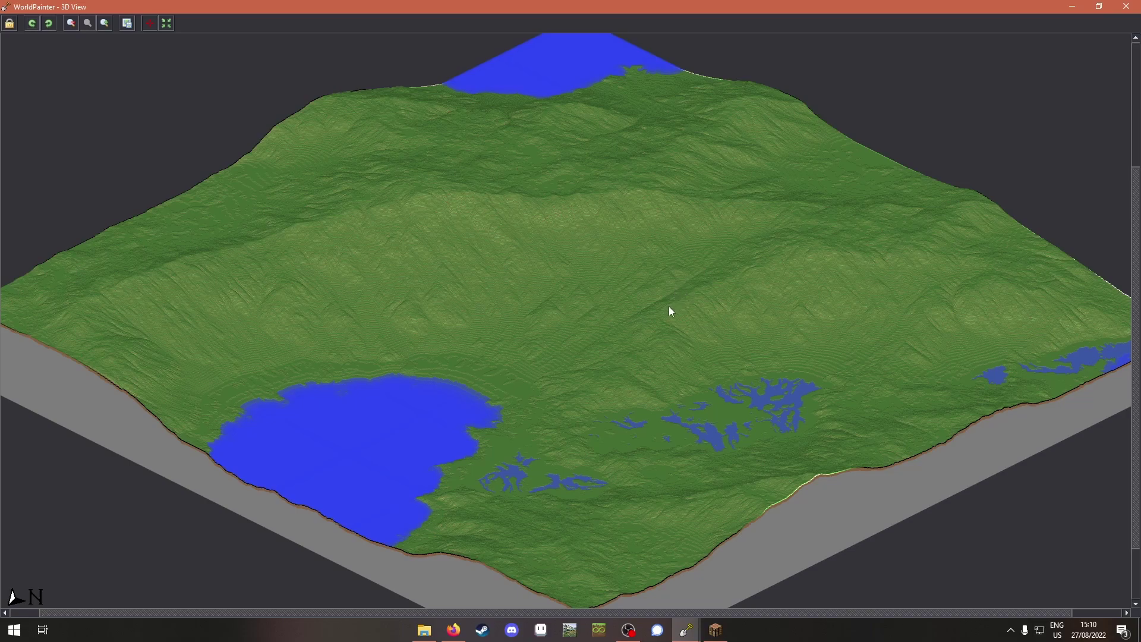
click(1126, 6)
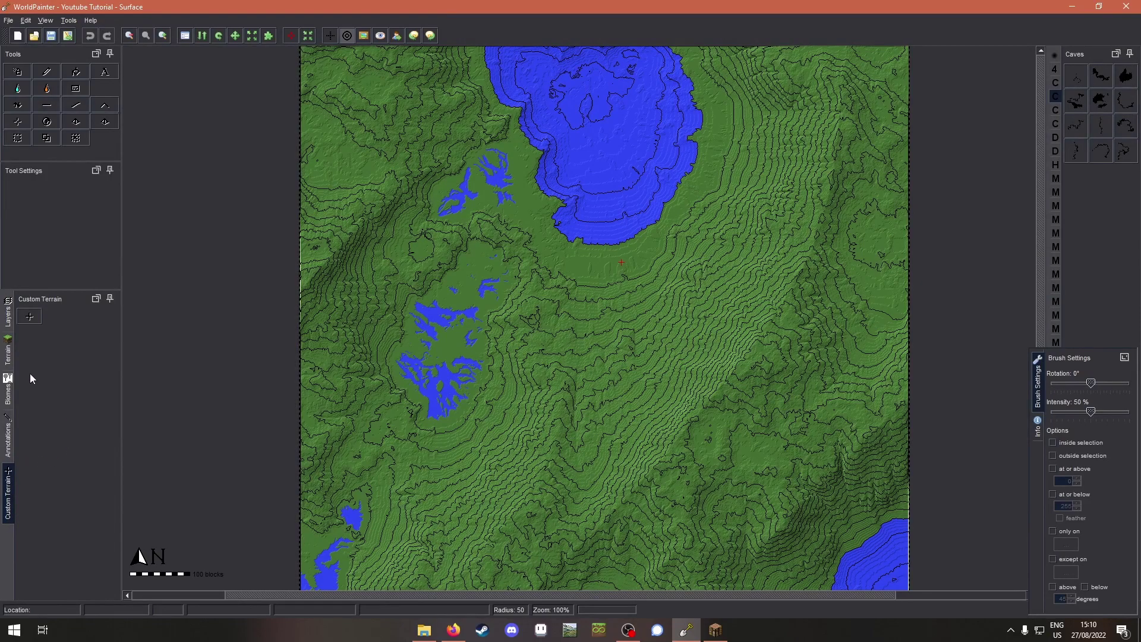
Create a custom ground cover layer named Grass with smoothing enabled and a dark green colour
click(9, 318)
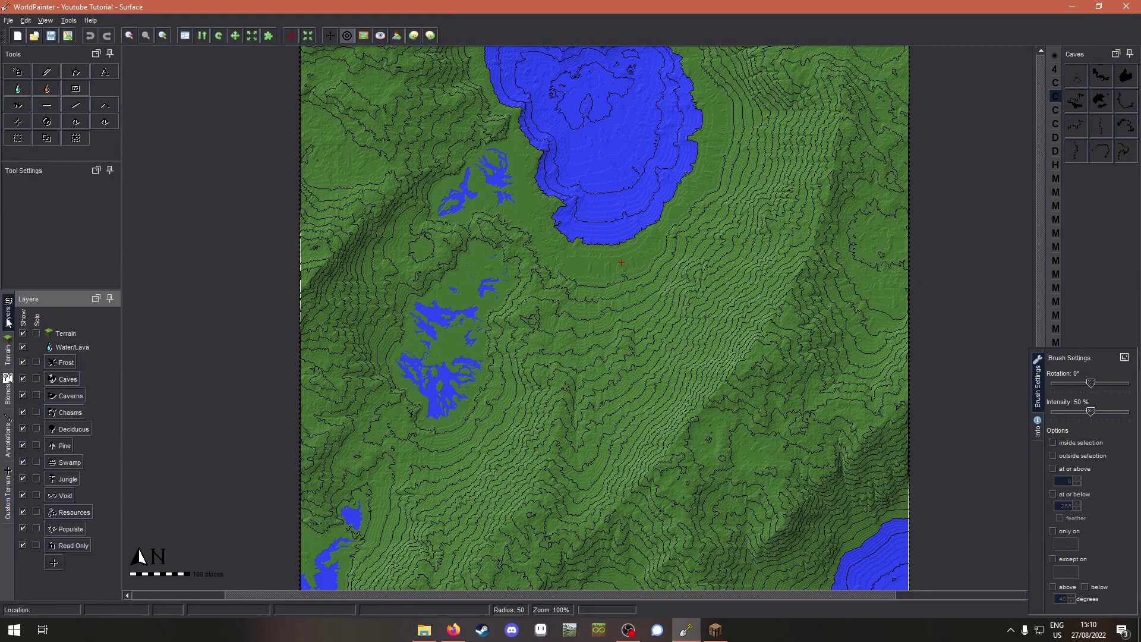
click(54, 562)
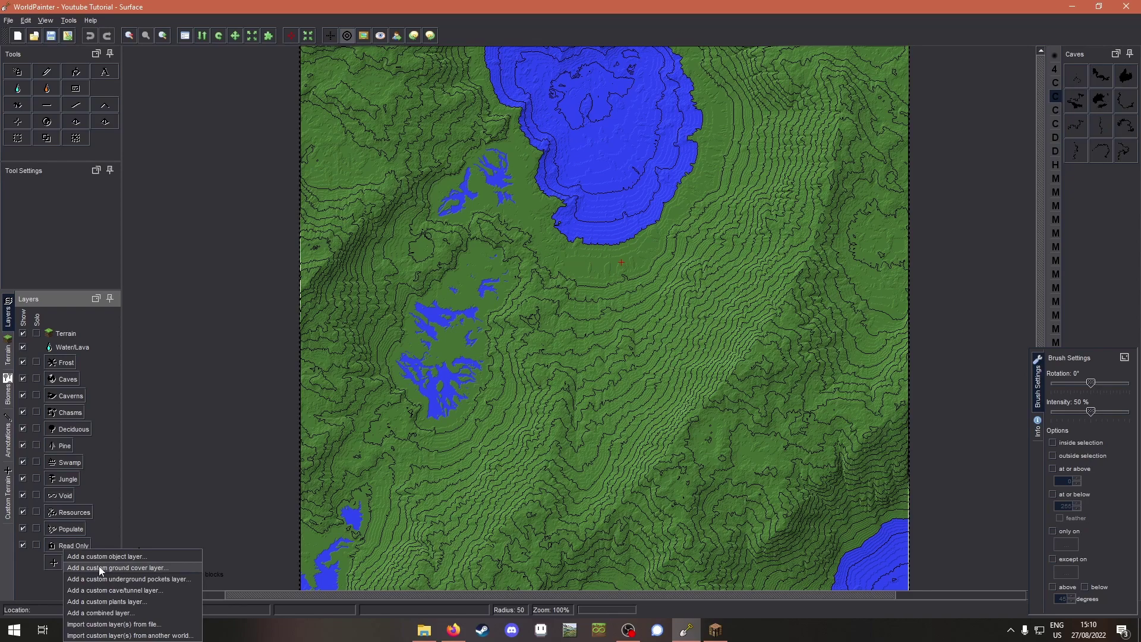
click(99, 566)
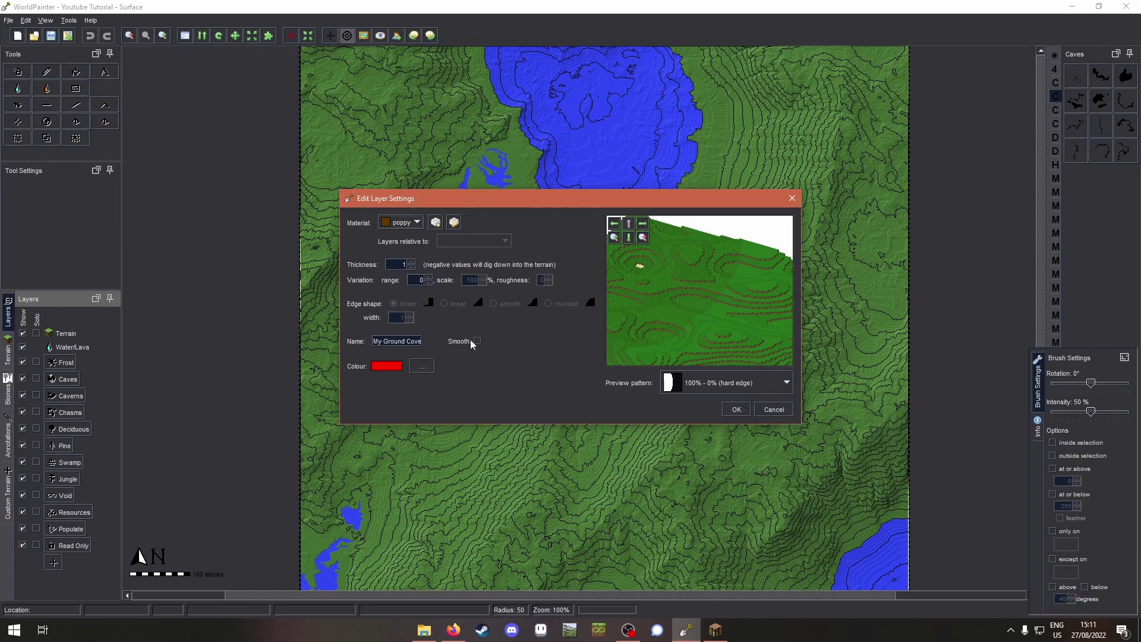
drag(373, 342, 480, 338)
text(Grass)
click(426, 365)
click(516, 321)
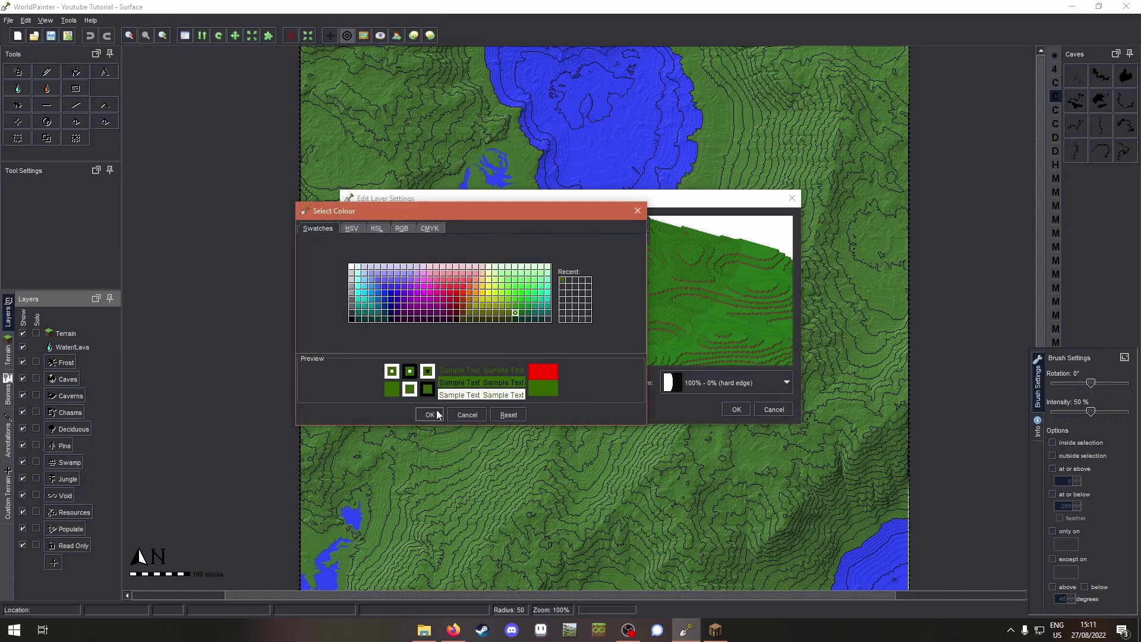
key(Return)
Define the Grass layer's material as the custom block conquest:grass_block_layer
click(455, 224)
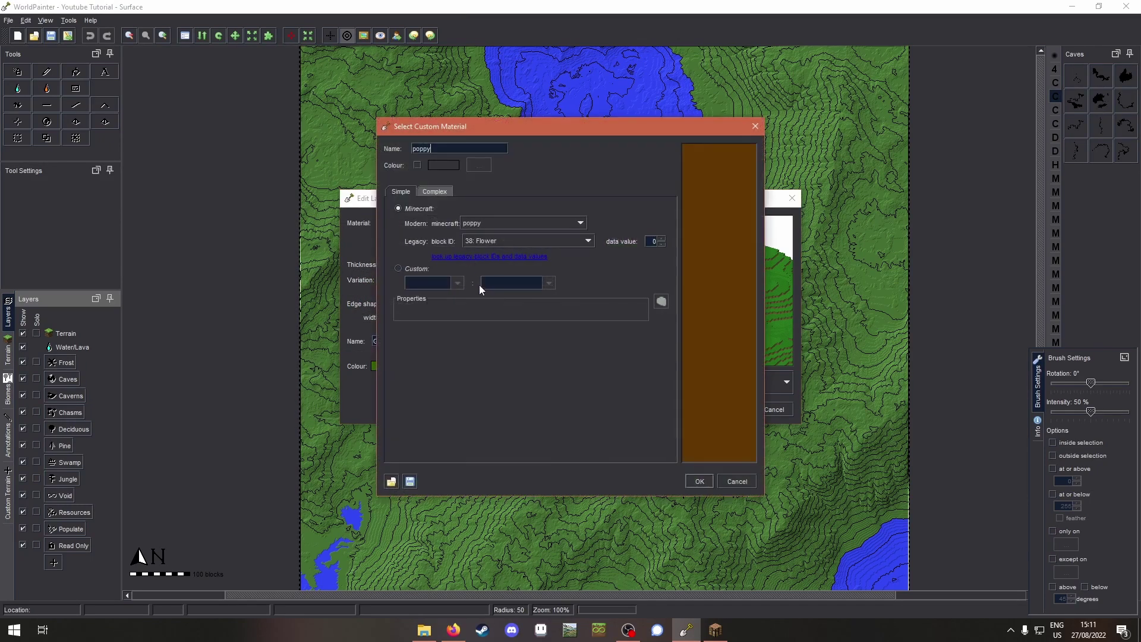
click(399, 269)
text(conquest)
click(490, 280)
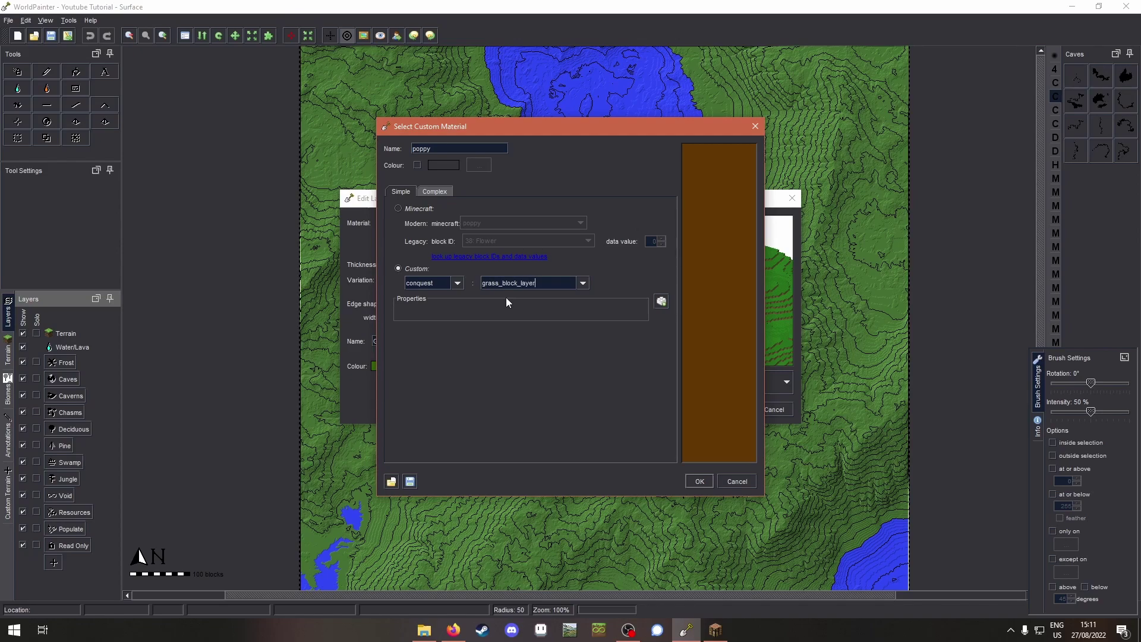
Add a layers property with value 8 to the grass material and save the Grass layer
click(661, 303)
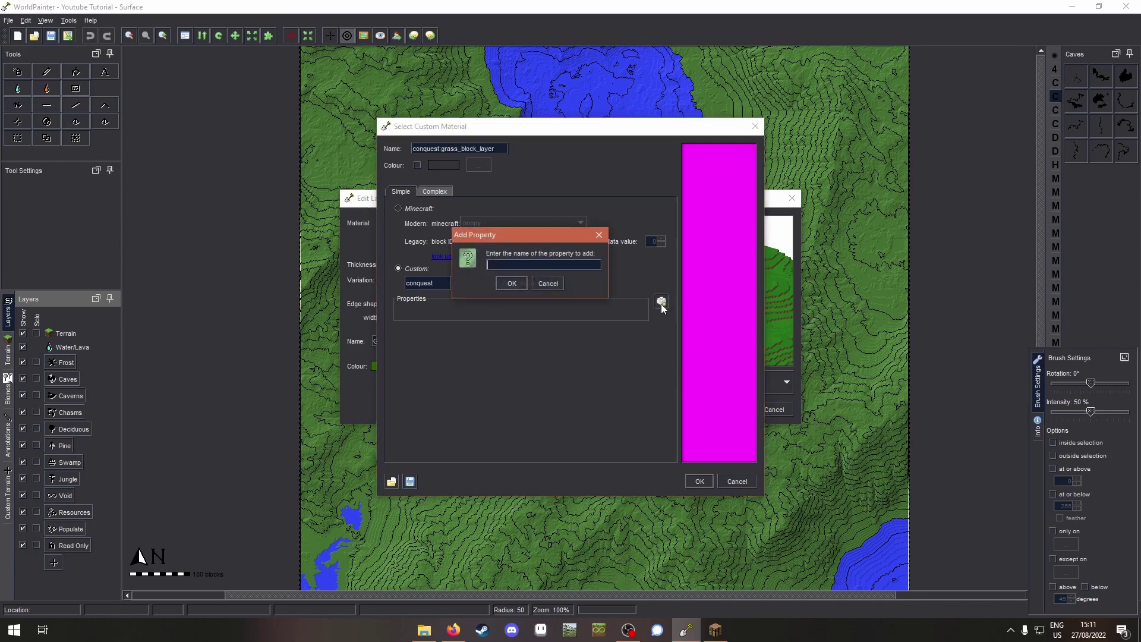
text(layers)
drag(521, 268, 476, 265)
click(519, 266)
click(512, 284)
text(8)
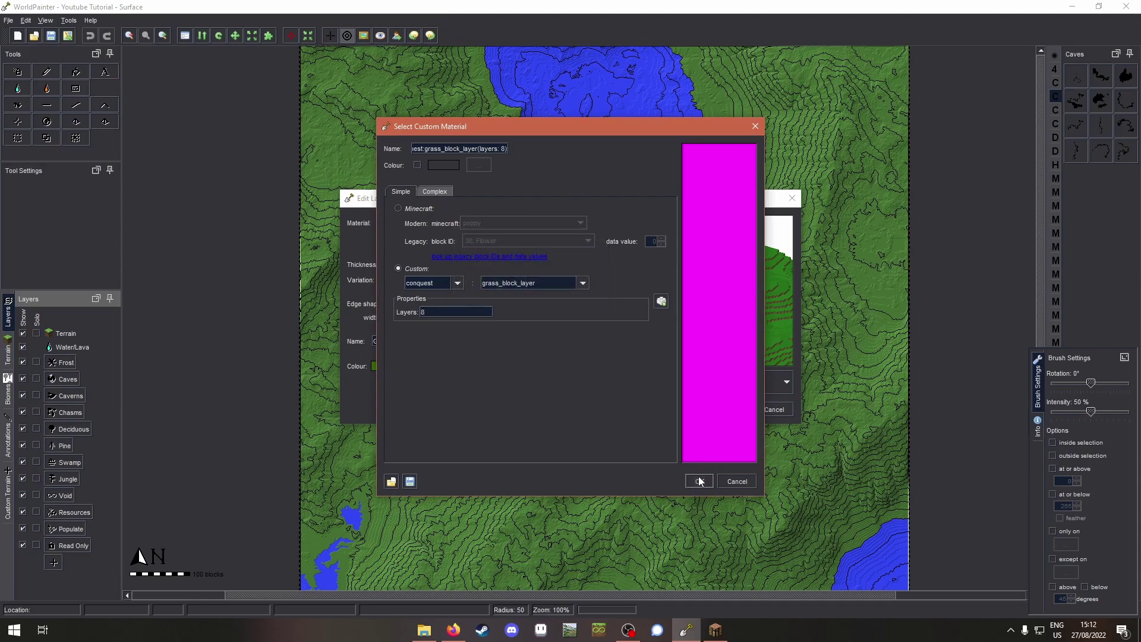
click(699, 481)
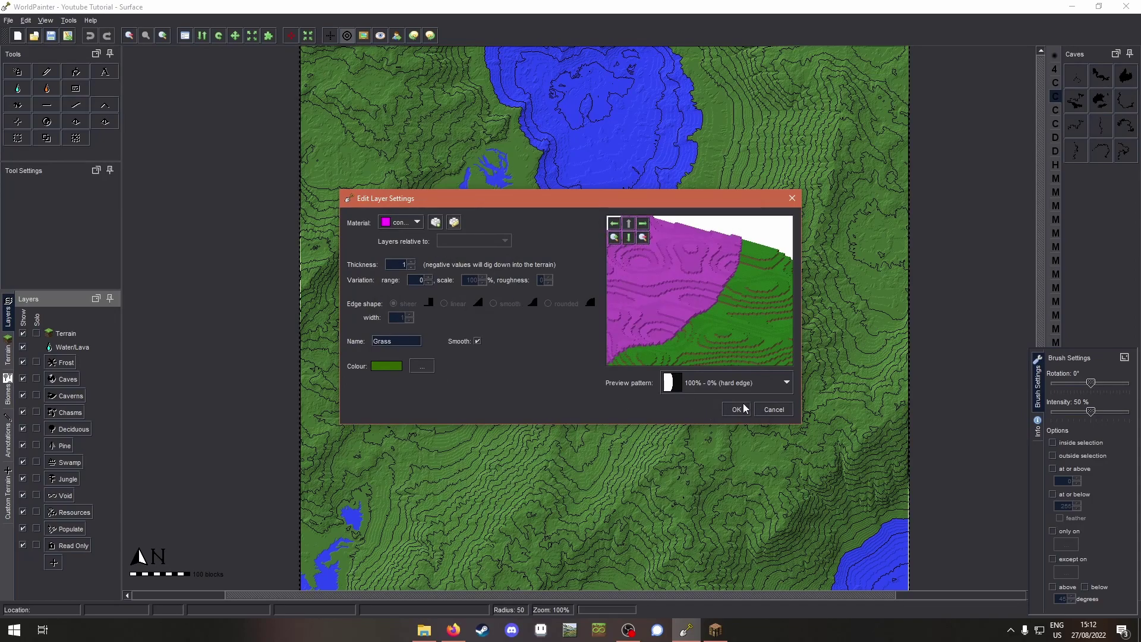
click(738, 409)
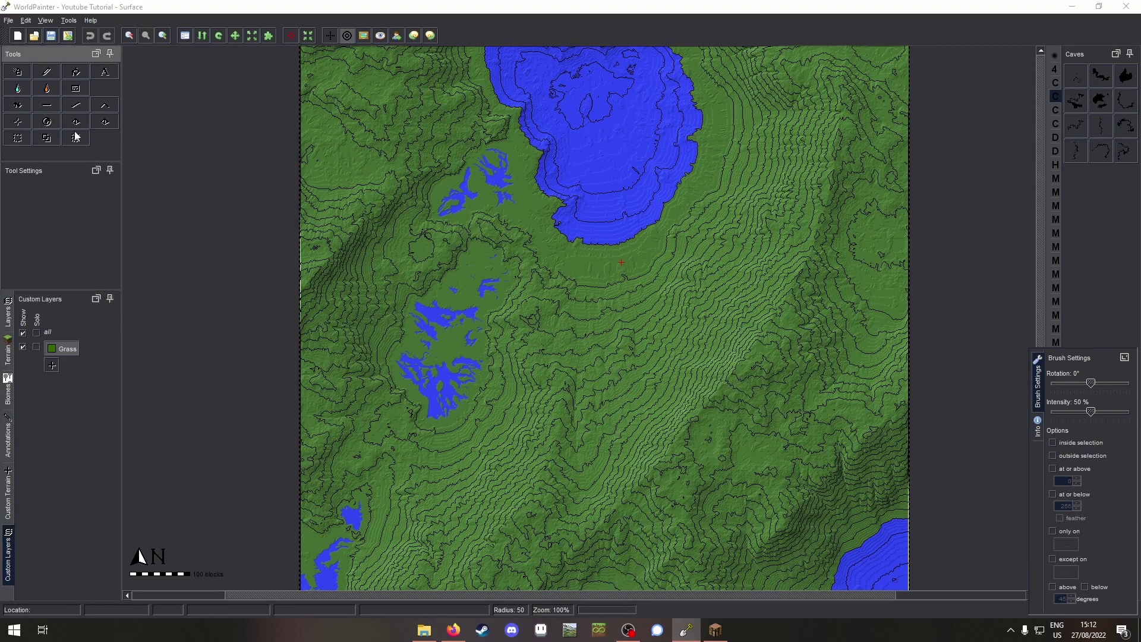
Fill the whole map with the Grass layer through a global operation, restricted to land only
click(59, 123)
click(460, 257)
click(513, 260)
click(518, 279)
click(645, 294)
click(693, 333)
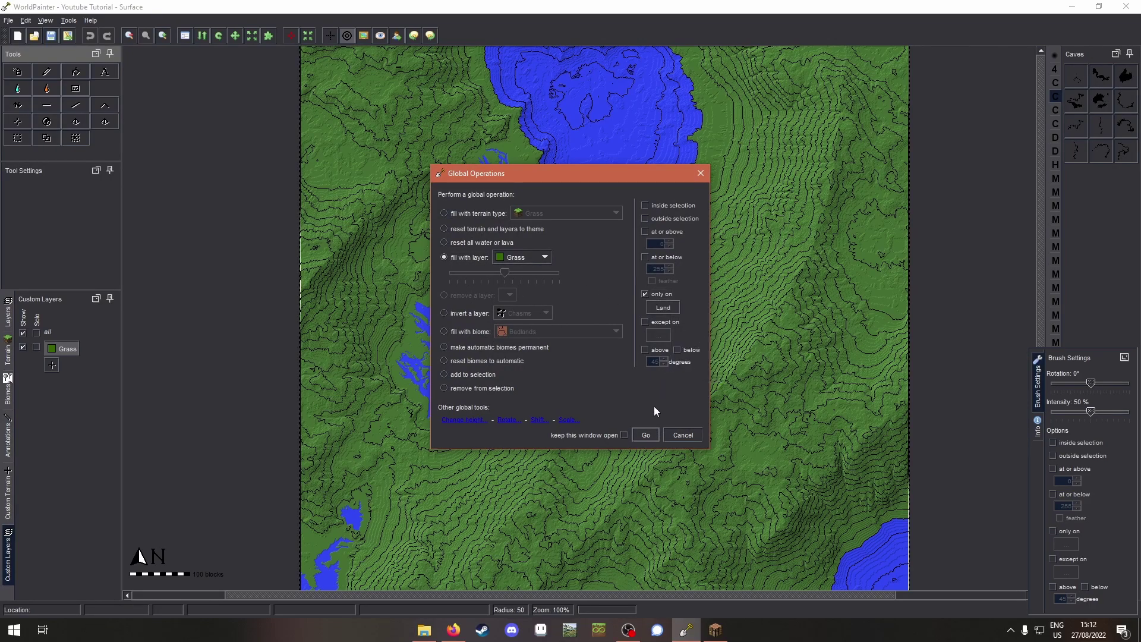
click(648, 434)
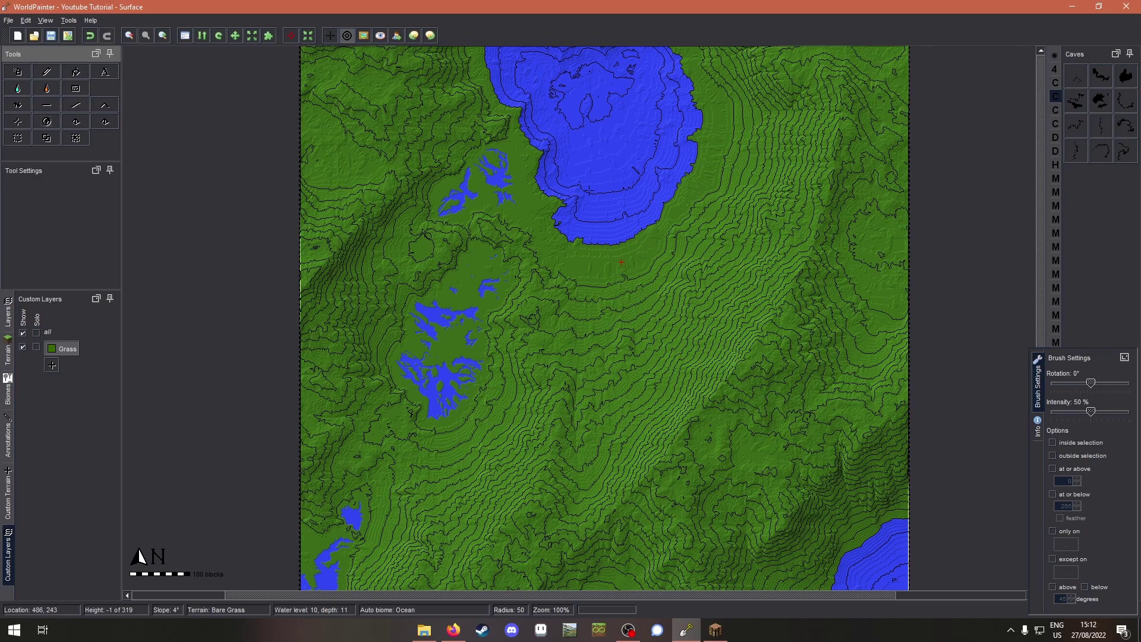
Start a second custom ground cover layer named Lakebed with smoothing enabled and a medium blue colour
click(51, 366)
click(70, 377)
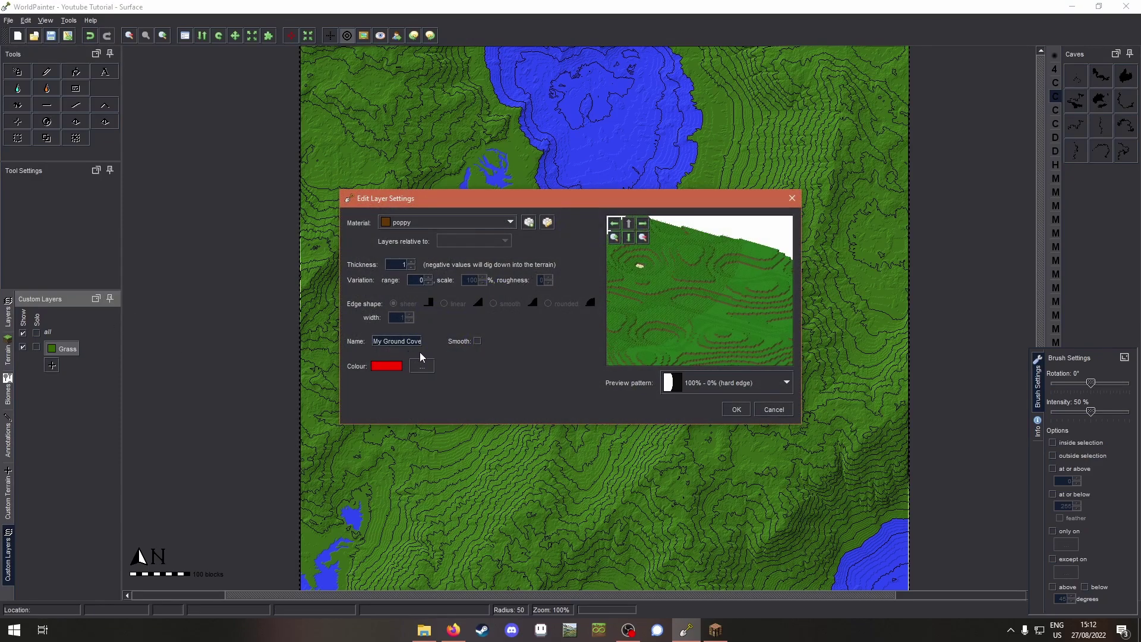
drag(375, 342, 476, 350)
text(Lakebed)
click(414, 369)
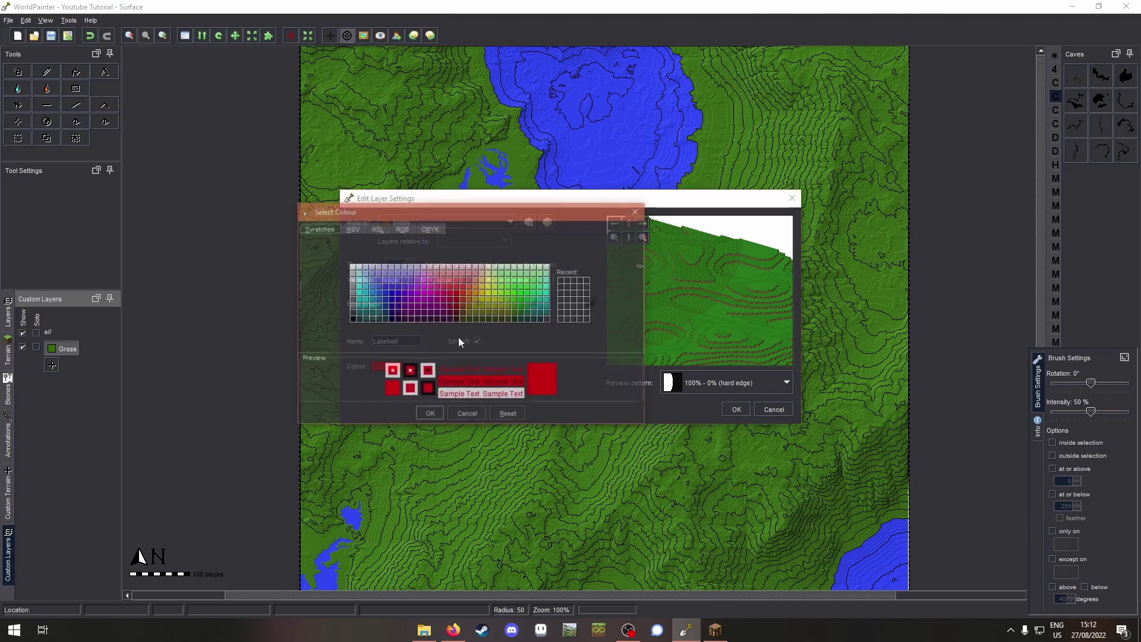
click(378, 312)
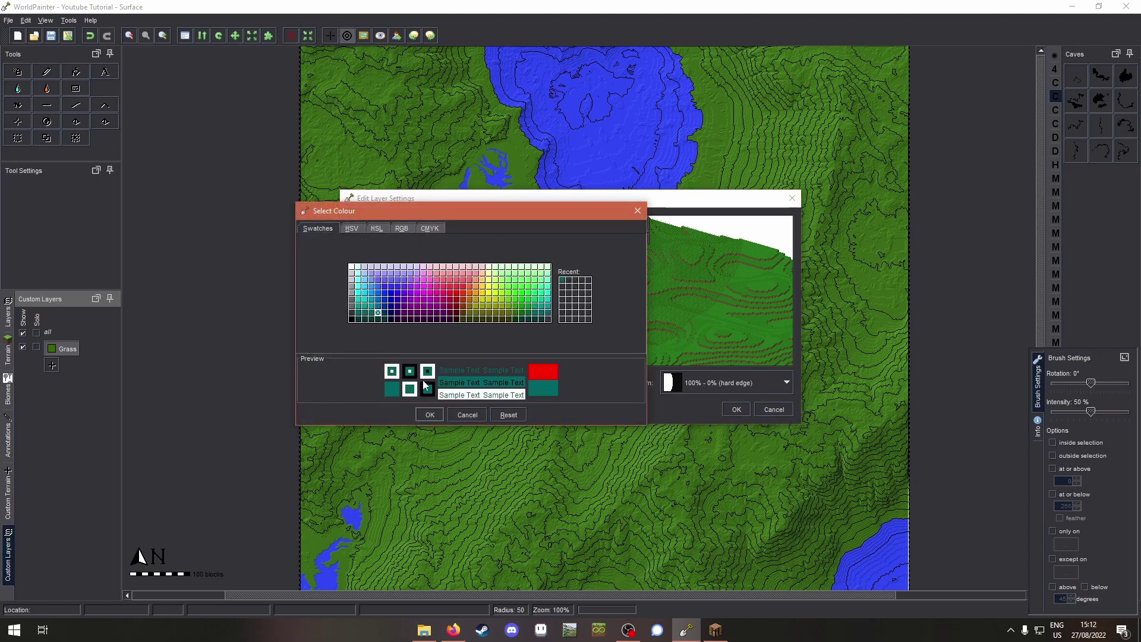
click(384, 306)
click(379, 306)
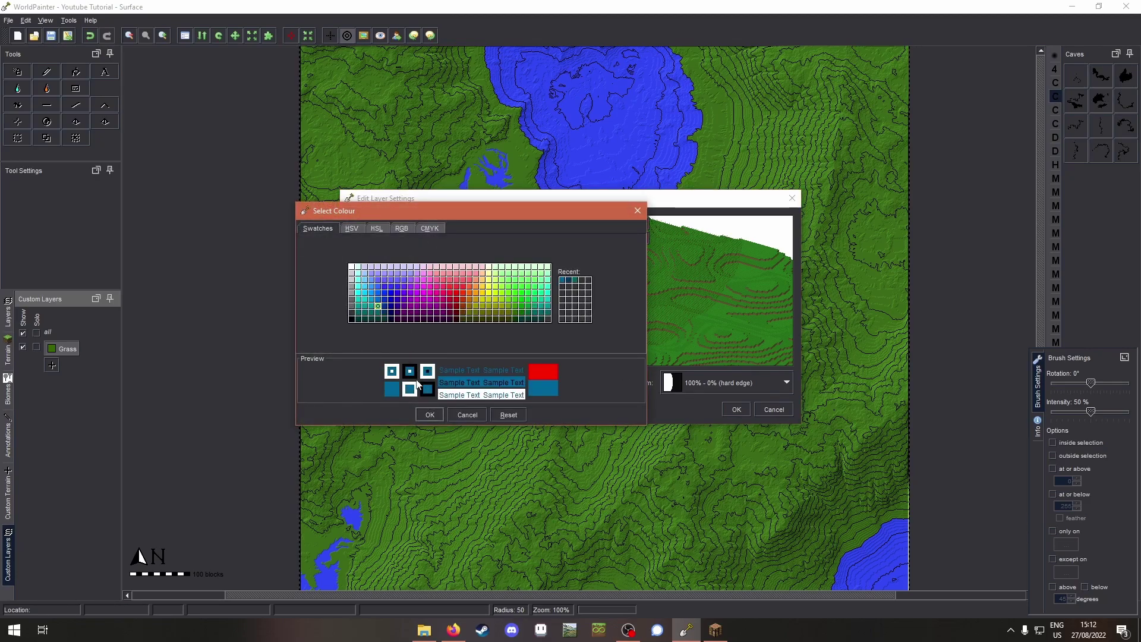
click(429, 414)
Give the Lakebed layer a complex noise material and set its first block to conquest:gravel_layer
click(547, 222)
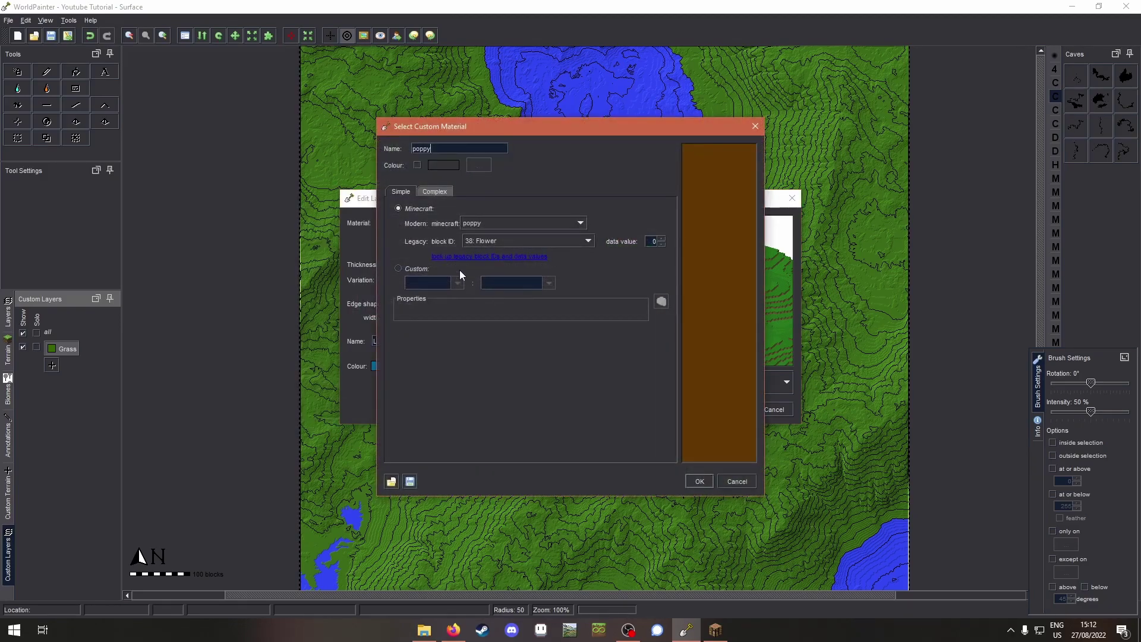
click(436, 192)
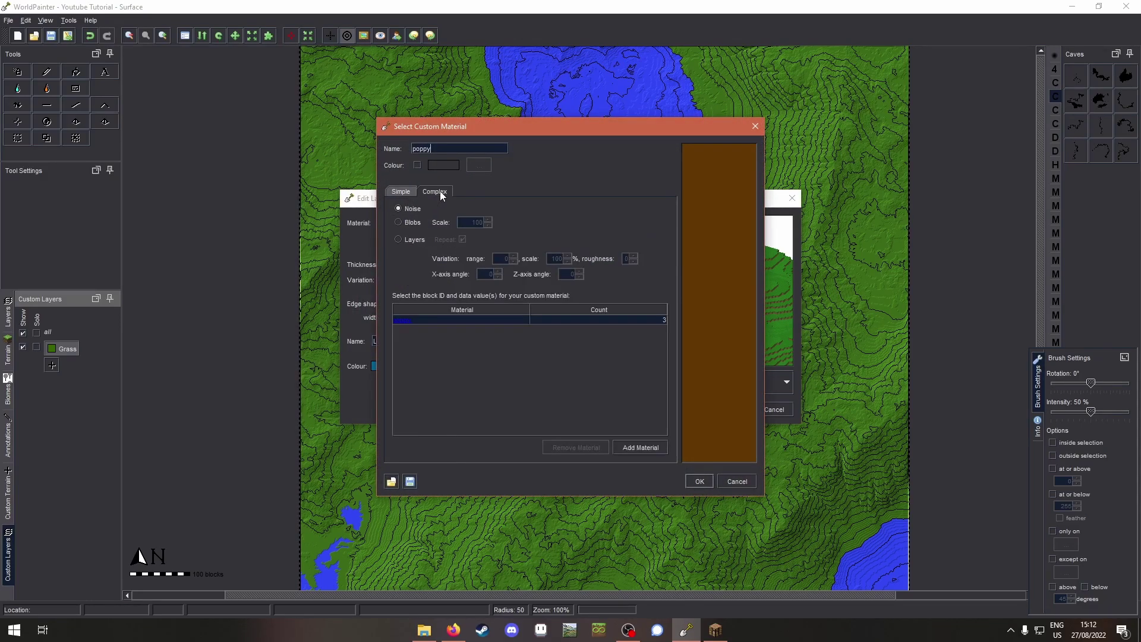
double_click(424, 322)
click(485, 324)
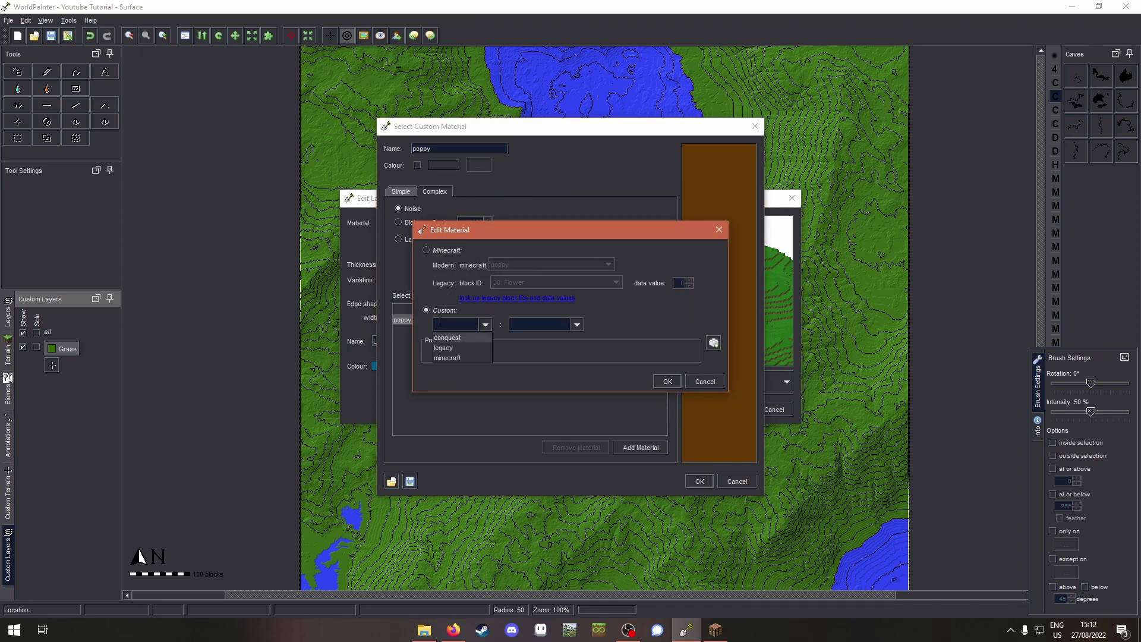
click(458, 340)
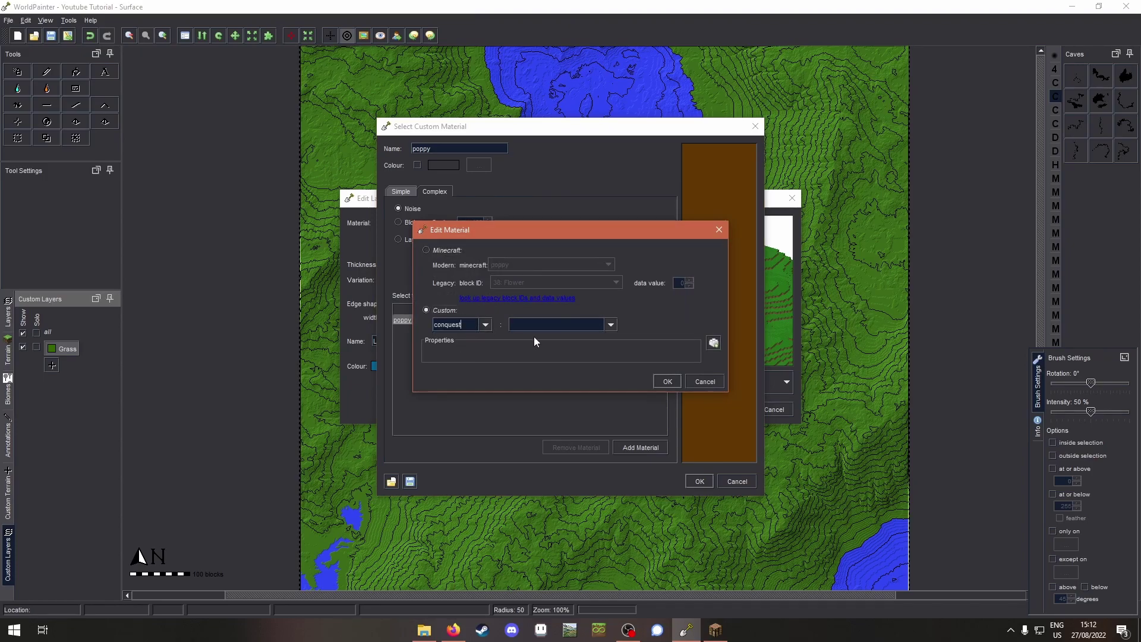
text(gra)
key(BackSpace)
text(gravel_layer)
drag(556, 324, 488, 321)
click(560, 325)
Add a layers property with value 8 to the gravel block and accept the block
click(716, 343)
text(layers)
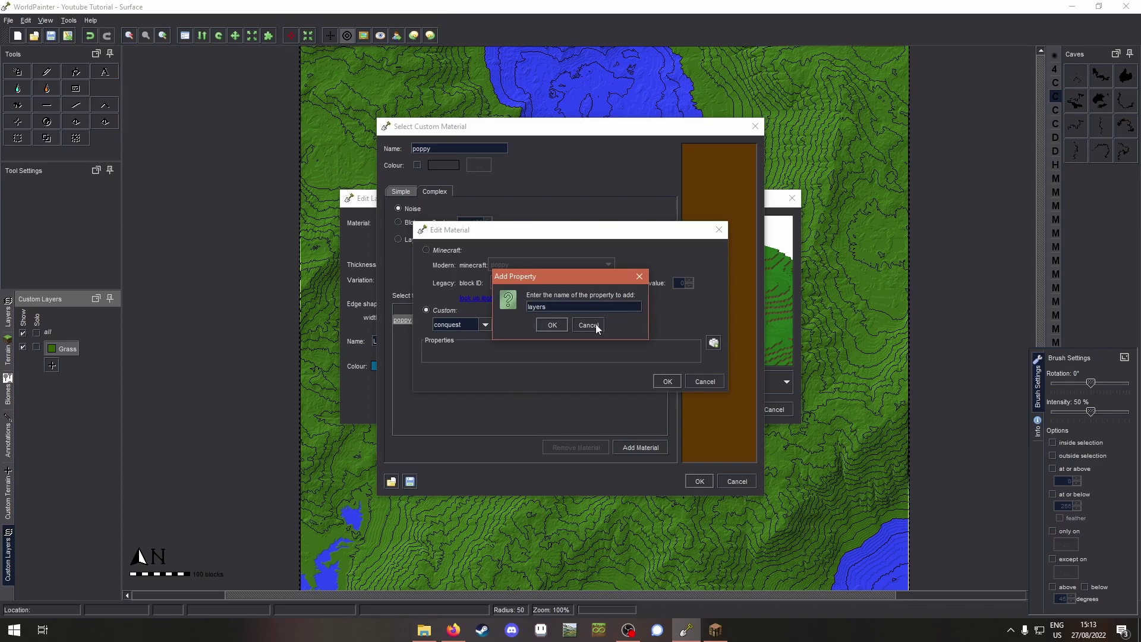
click(560, 325)
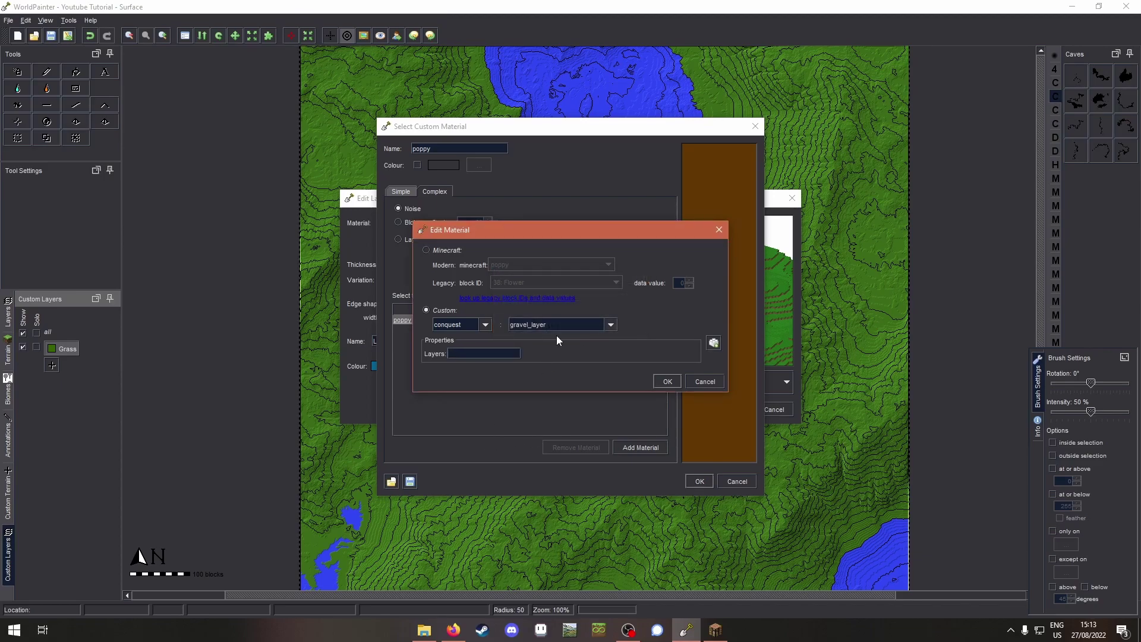
click(667, 382)
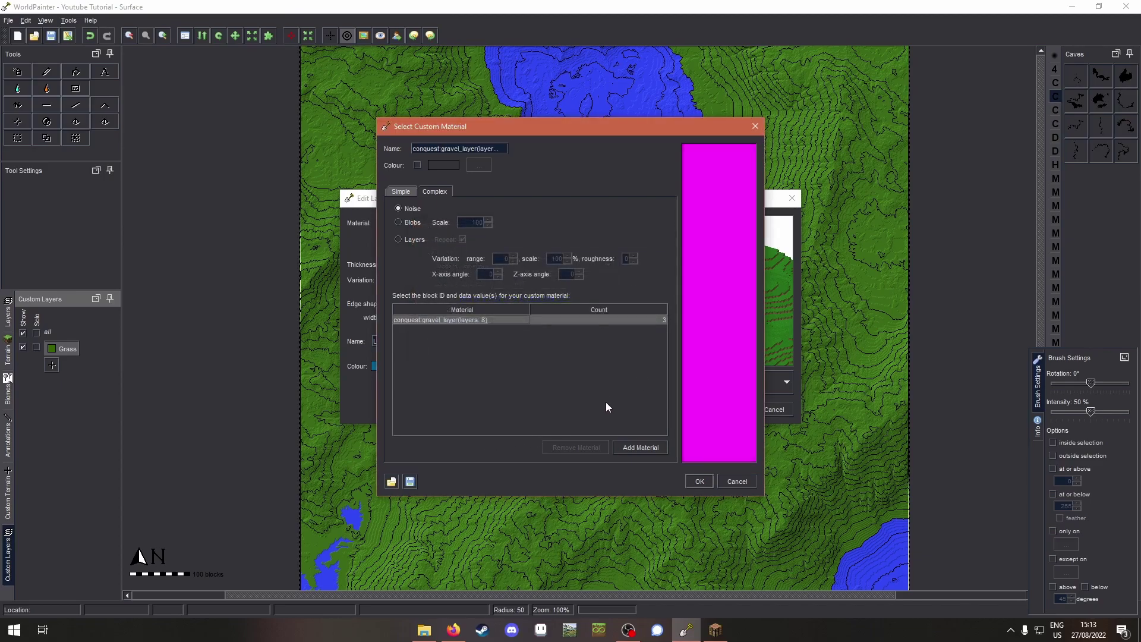
Add a second block to the Lakebed mix and define it as conquest:small_stones_layer
click(633, 447)
double_click(412, 329)
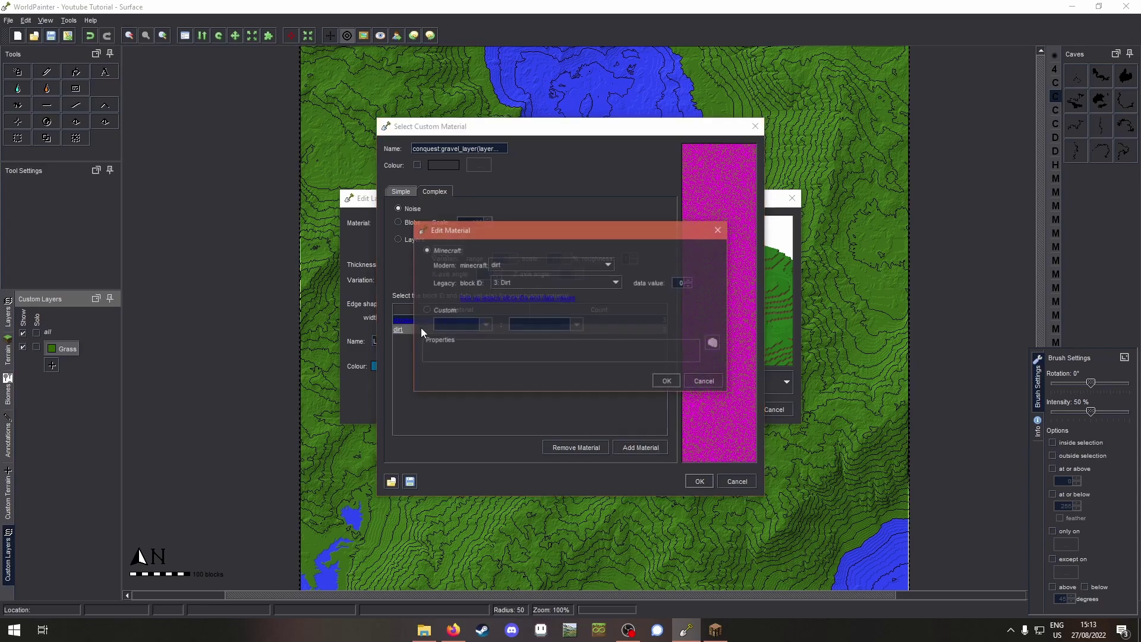
click(485, 325)
click(481, 333)
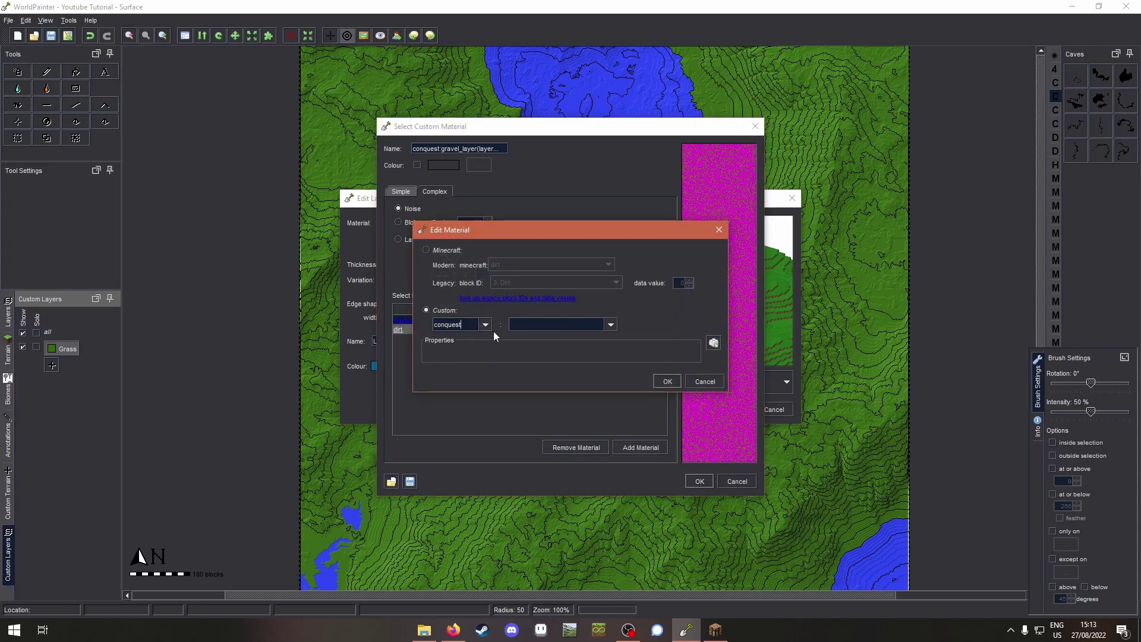
click(505, 319)
text(small_stones_layer)
Add a layers property to the small stones block and accept the block
click(714, 344)
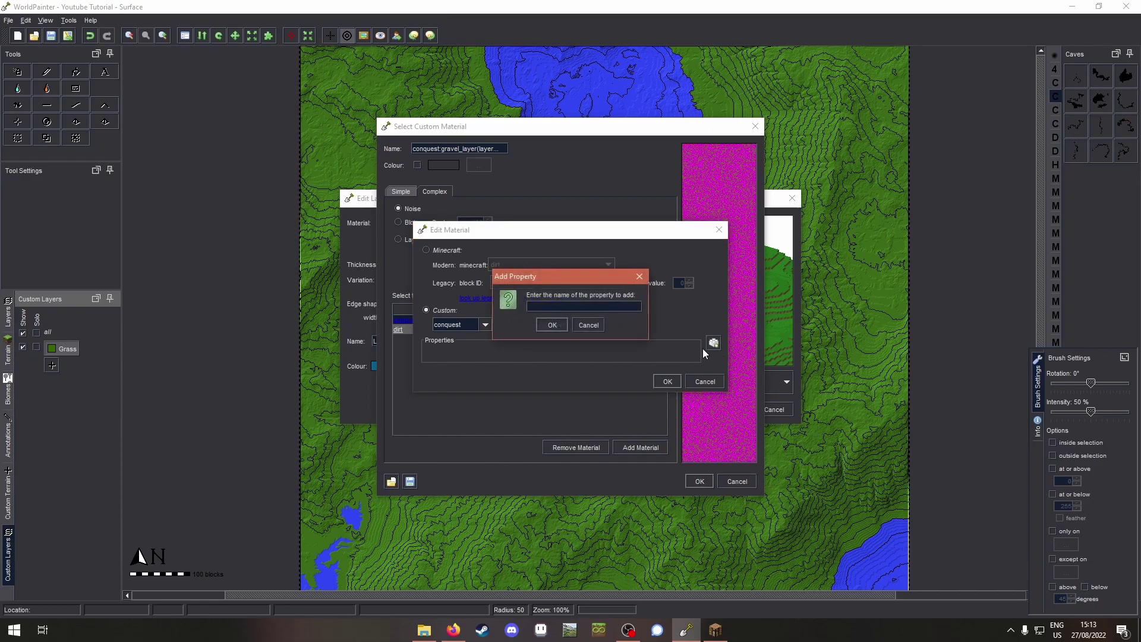
text(layers)
click(551, 325)
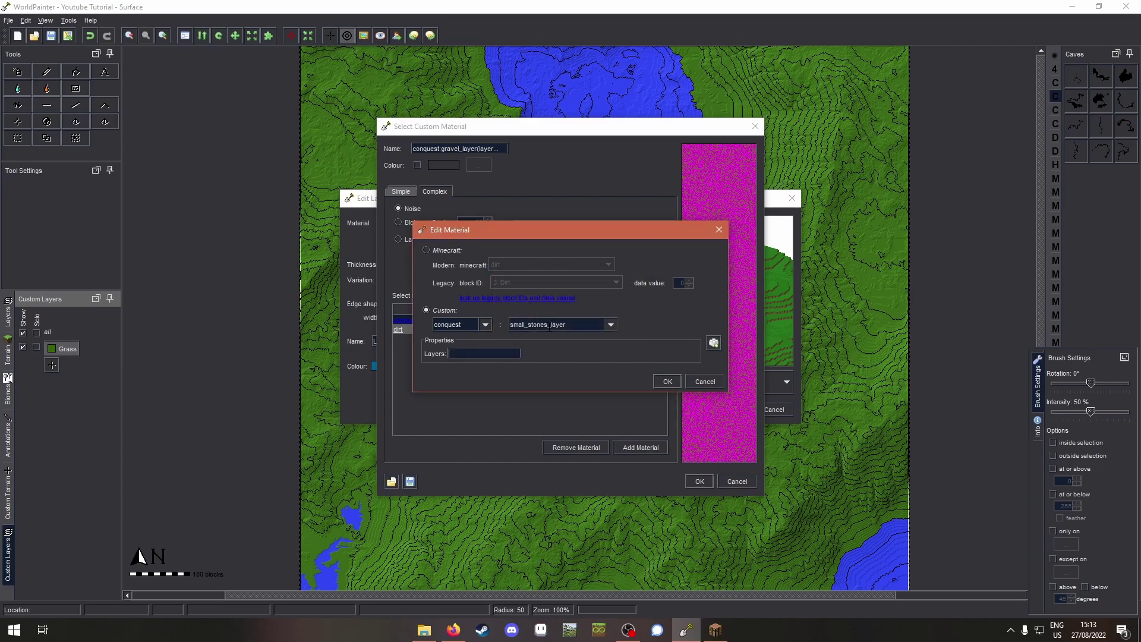
click(663, 383)
Add a waterlogged property with value true to the conquest:gravel_layer block and accept the block
double_click(506, 321)
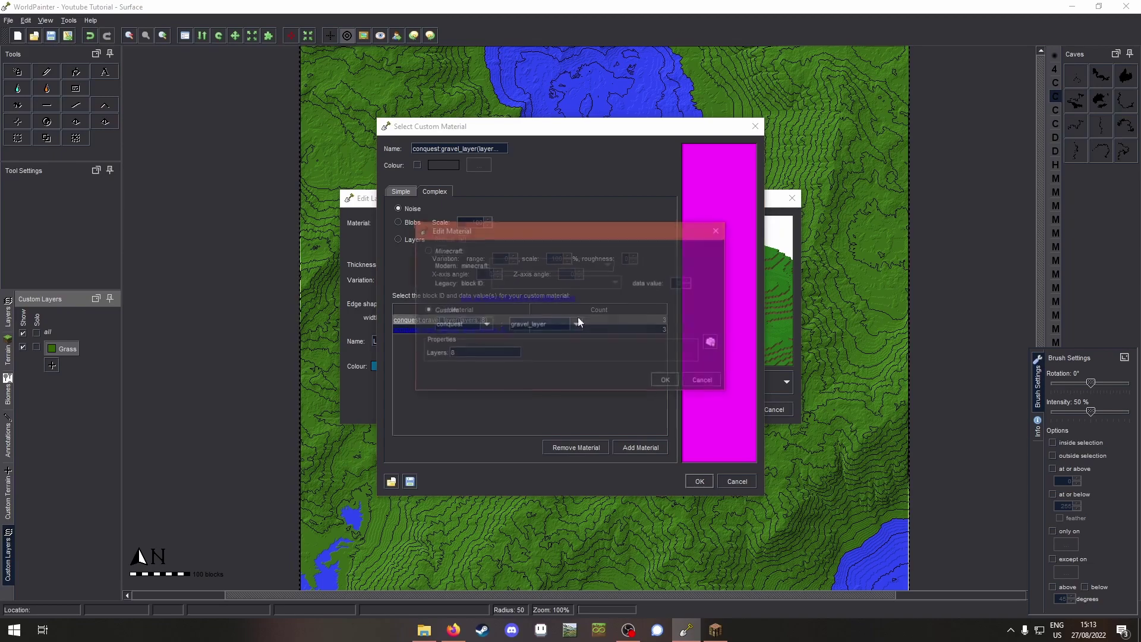
click(715, 343)
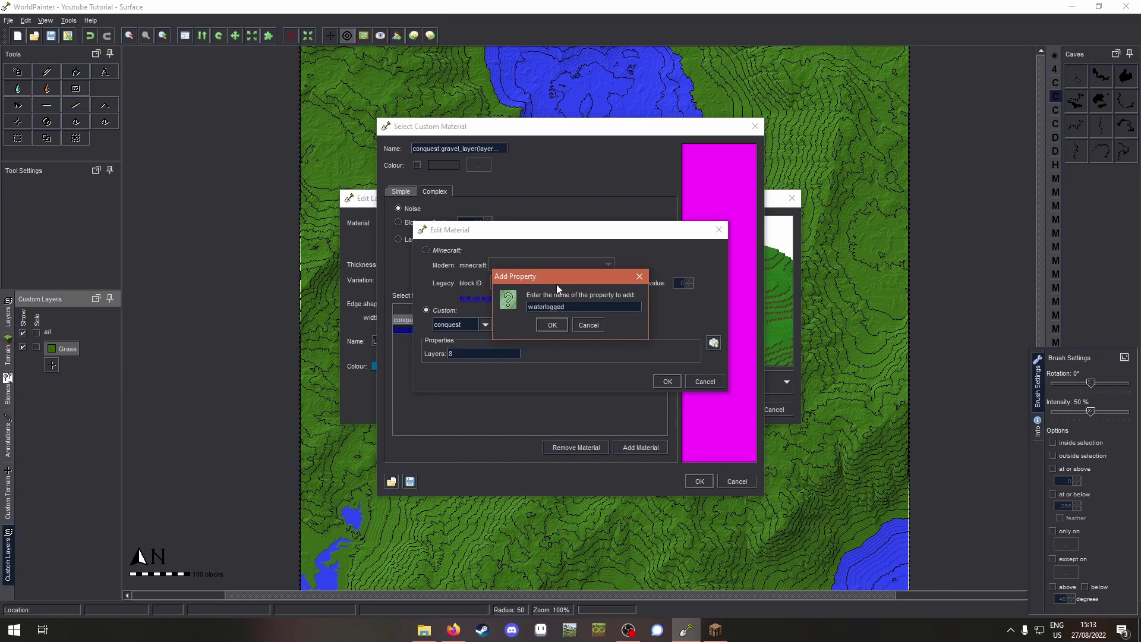
key(Return)
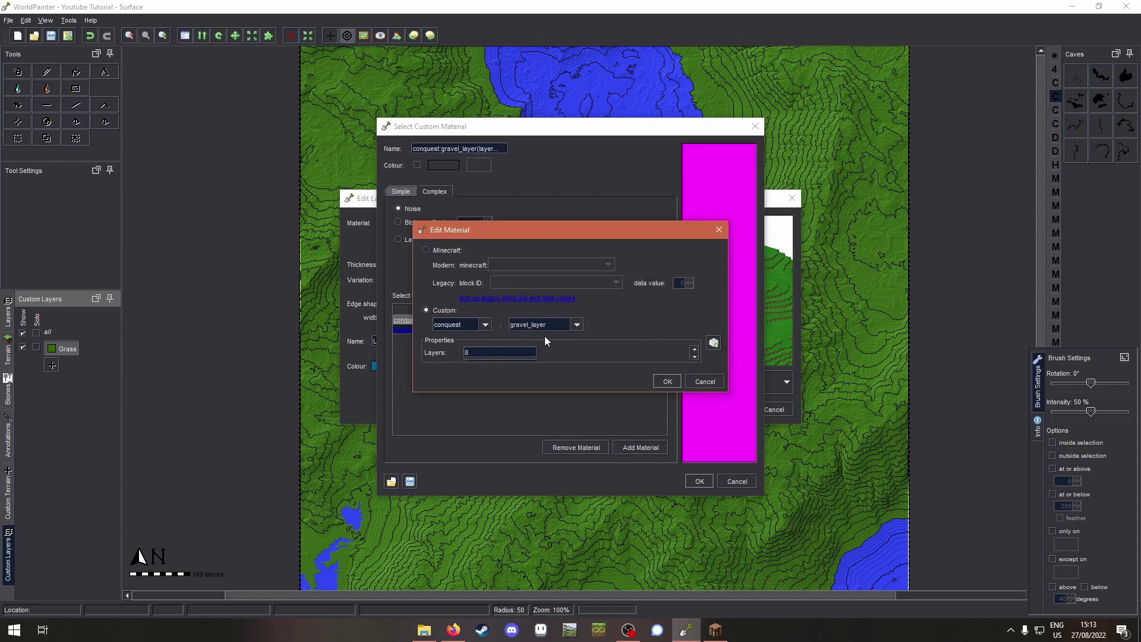
scroll(545, 337, down, 1)
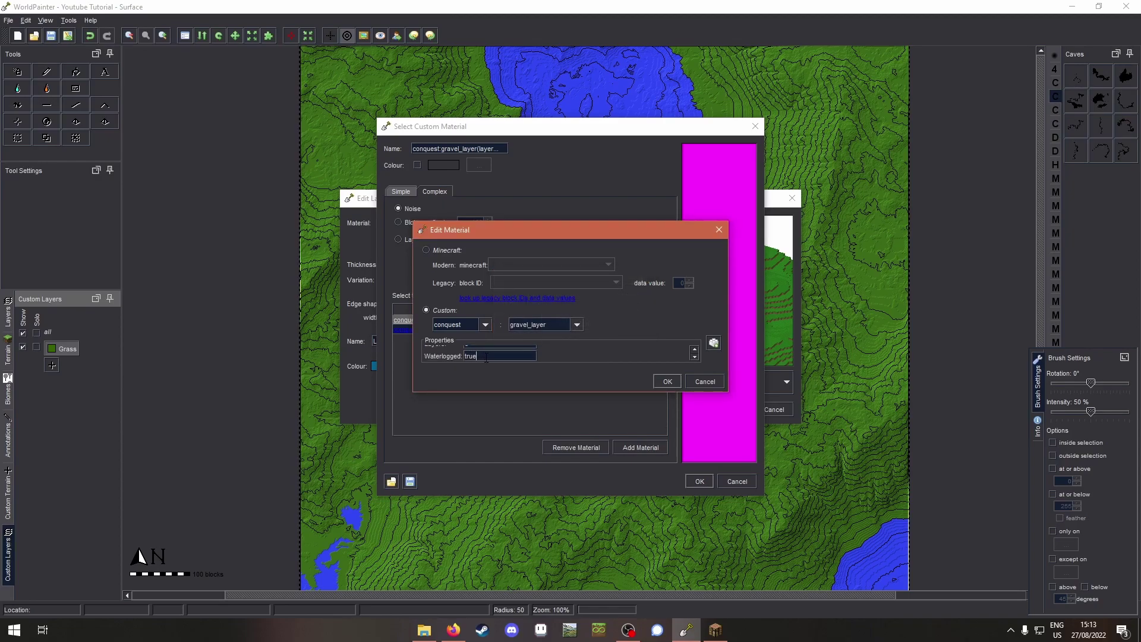
click(667, 382)
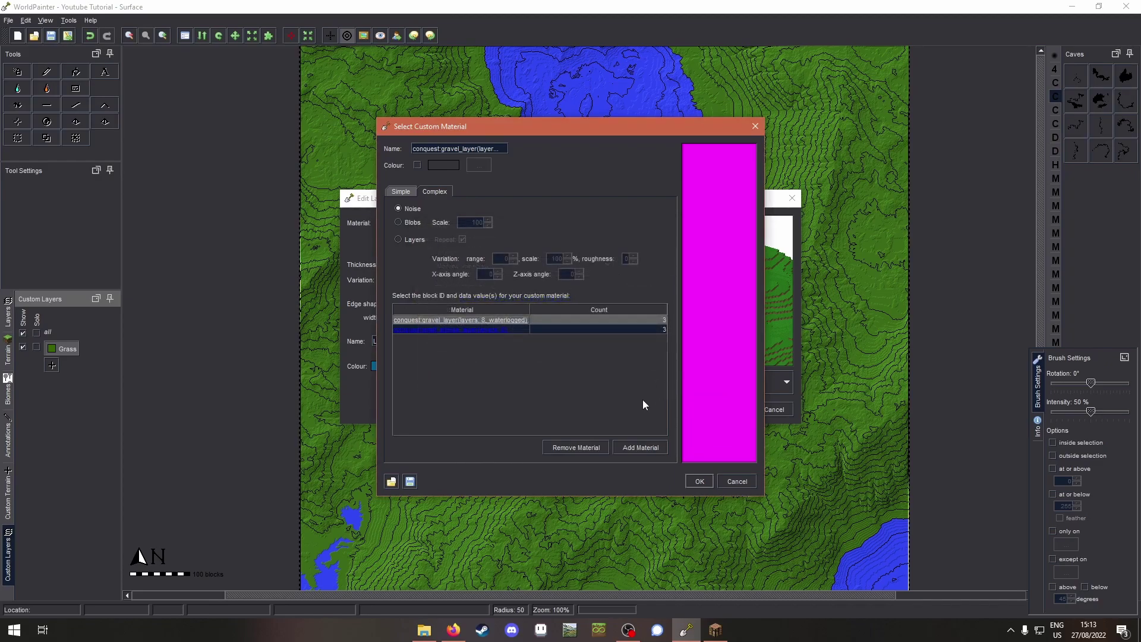
Give the small stones block a waterlogged property set to true, and accept the block and the mixed material
double_click(529, 331)
click(712, 343)
text(waterlogged)
click(561, 326)
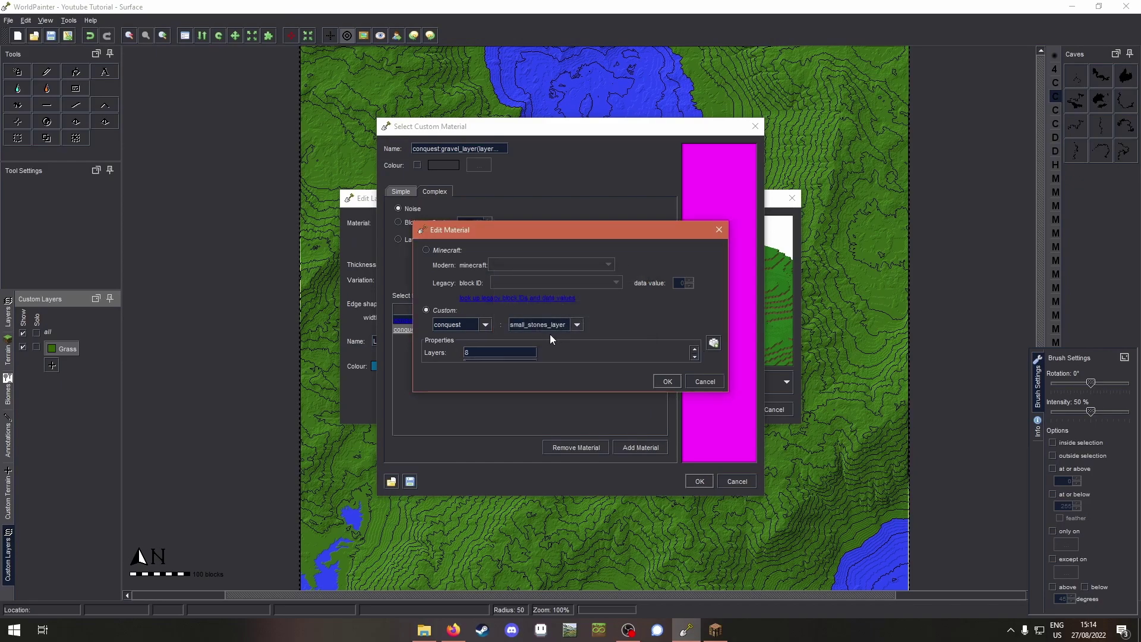
text(true)
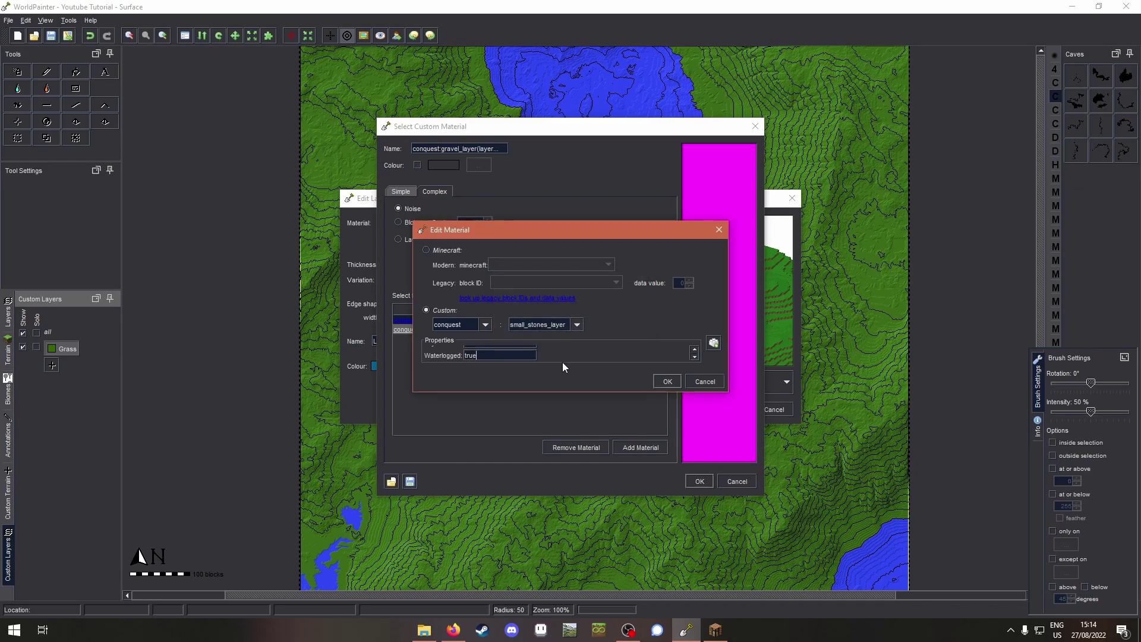
click(668, 382)
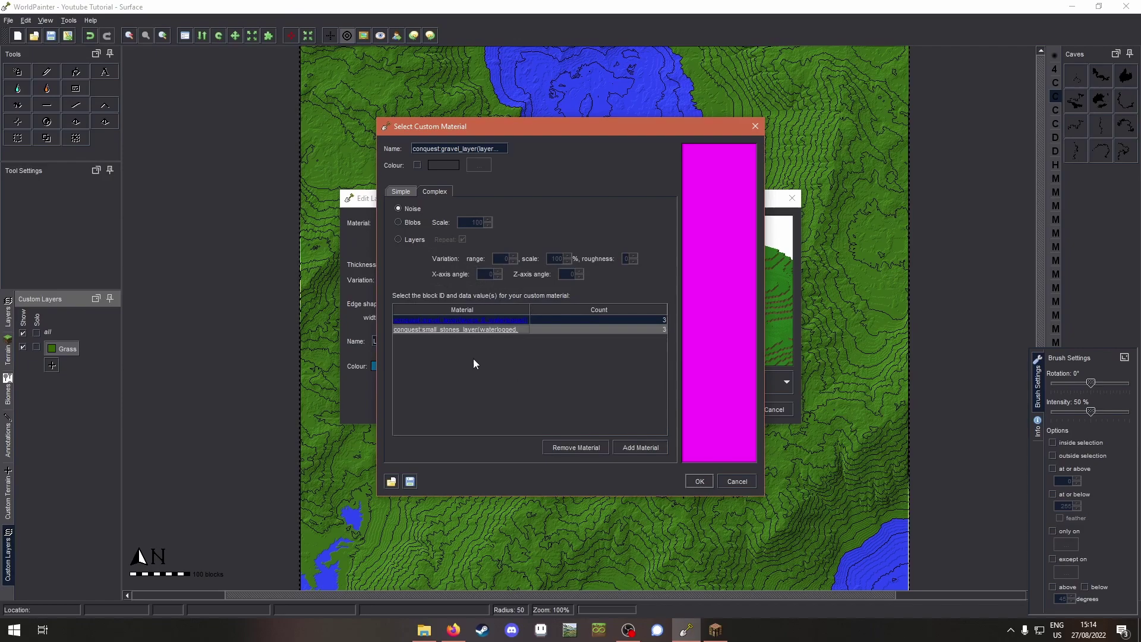
click(699, 482)
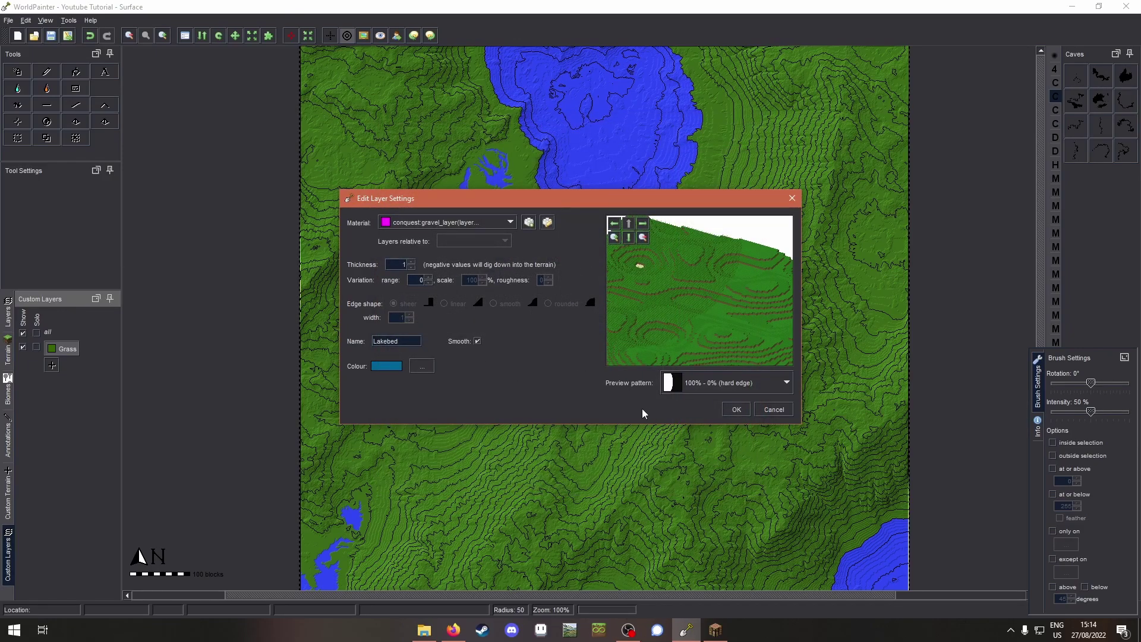
Set the Lakebed mix counts to 10 for gravel and 3 for small stones, and accept the material and the layer
click(548, 222)
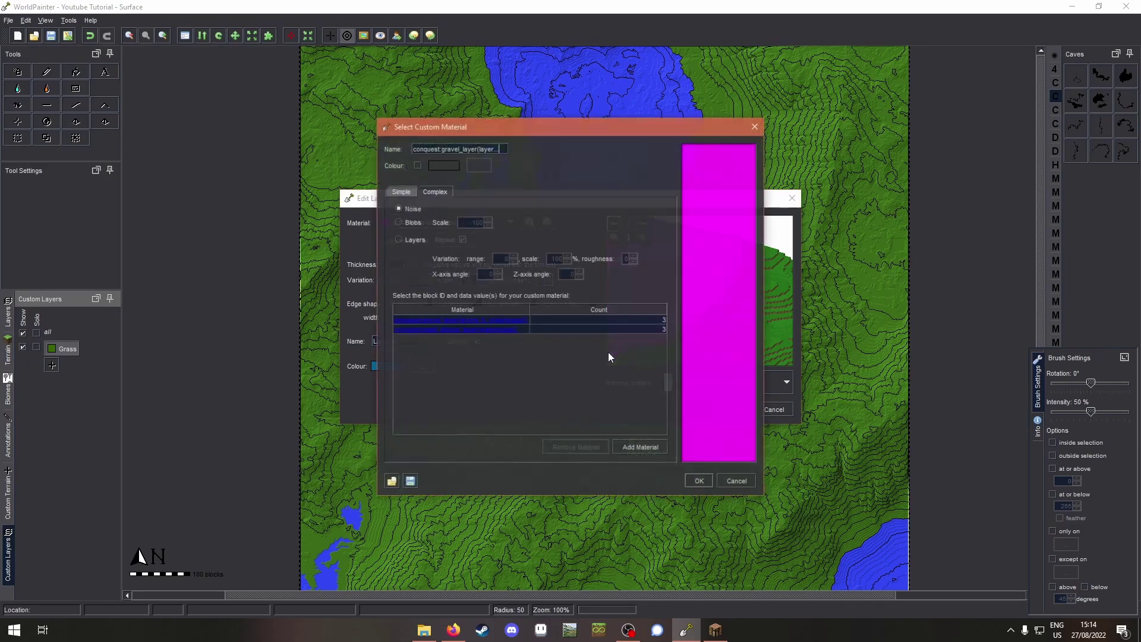
click(655, 320)
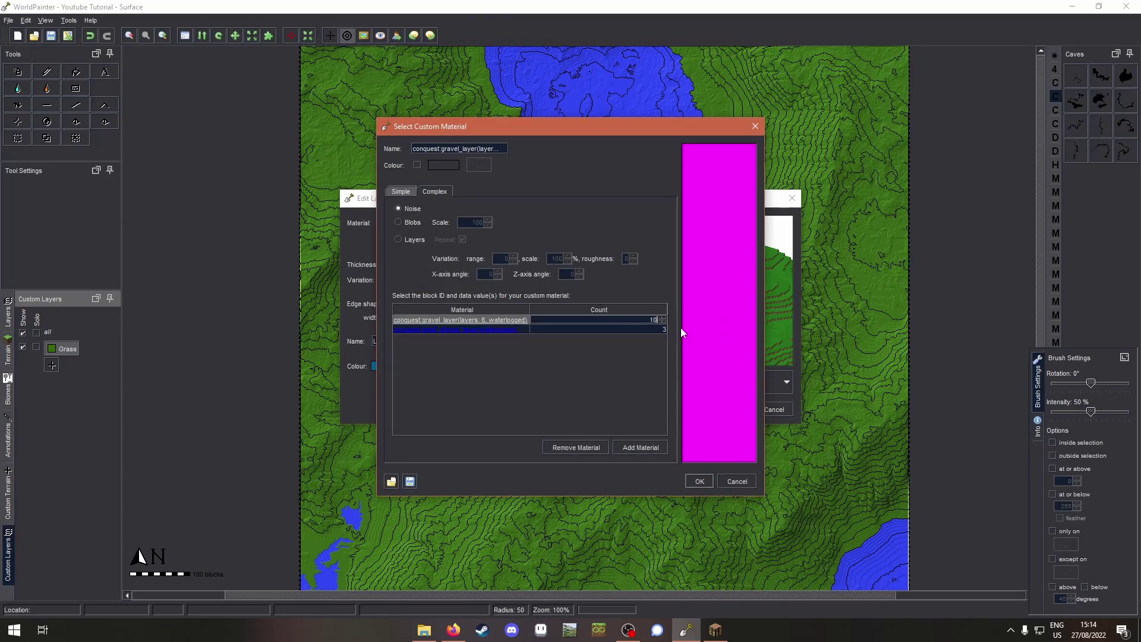
click(656, 328)
text(11)
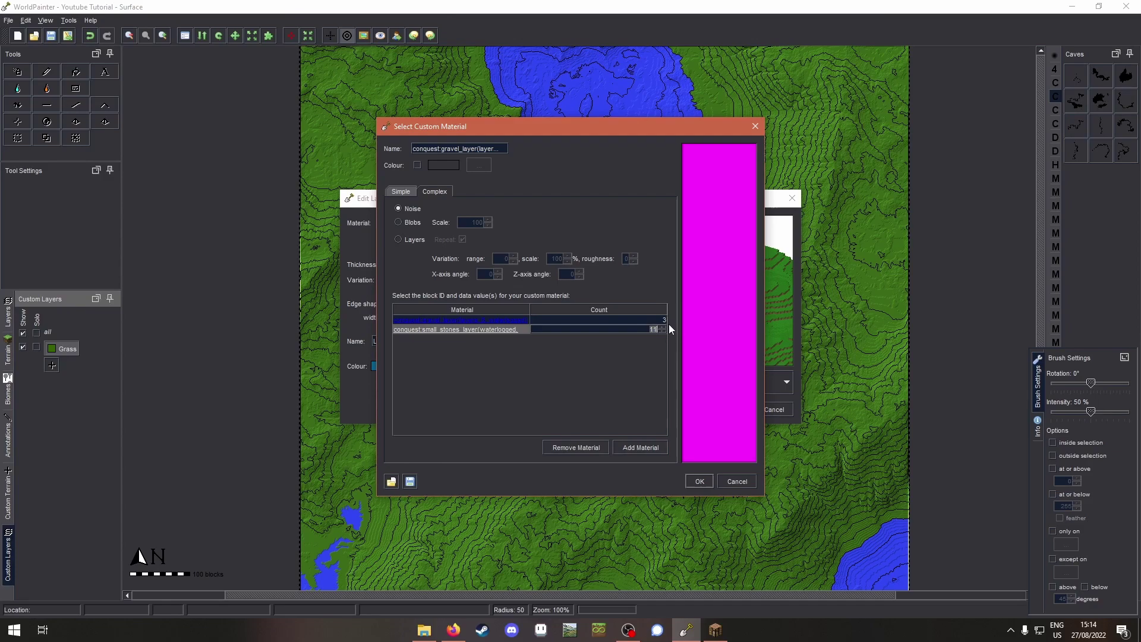
click(654, 320)
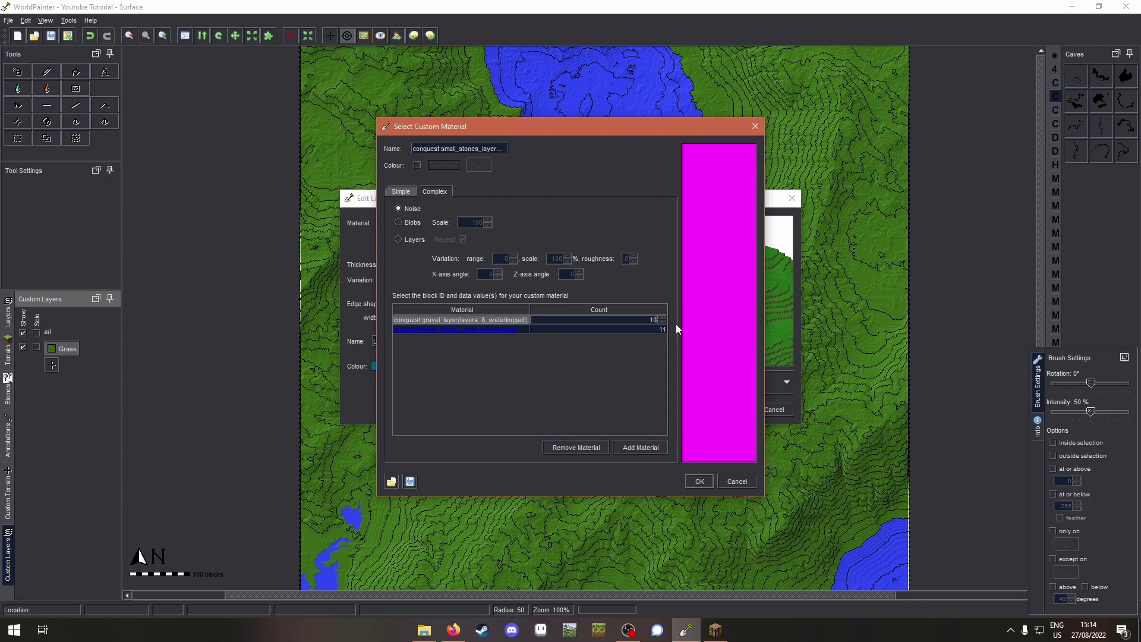
click(654, 329)
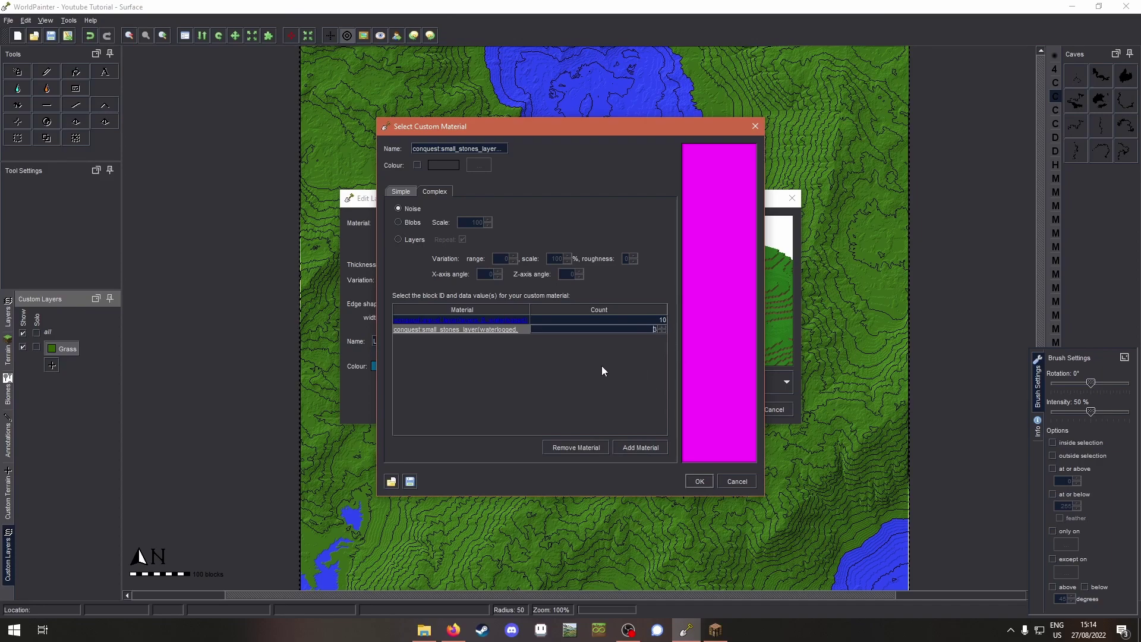
click(698, 482)
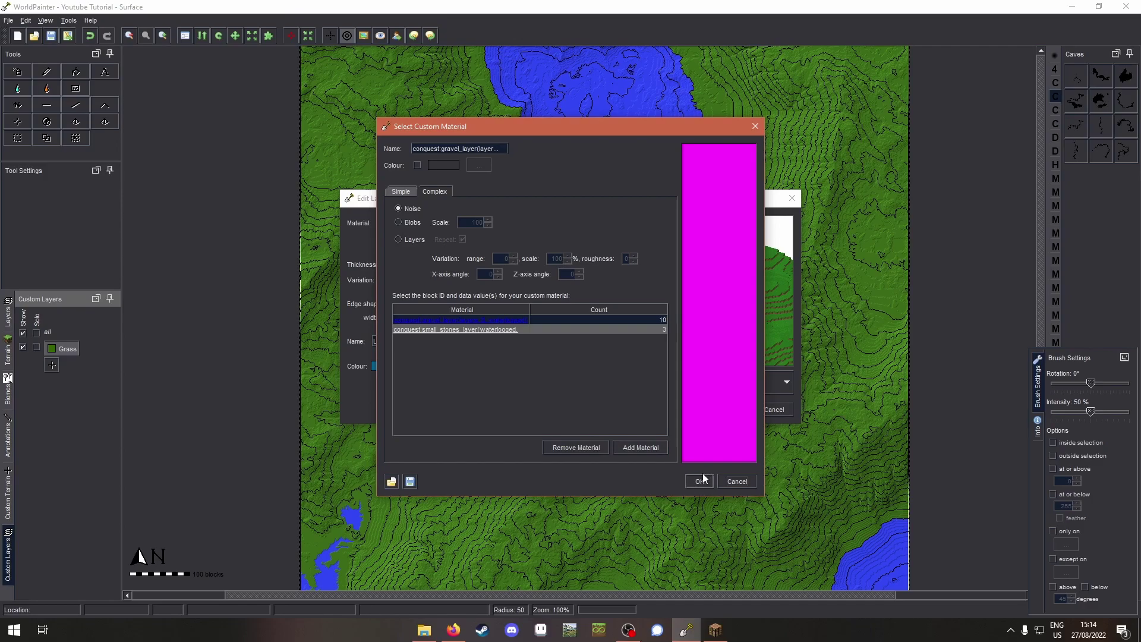
click(702, 480)
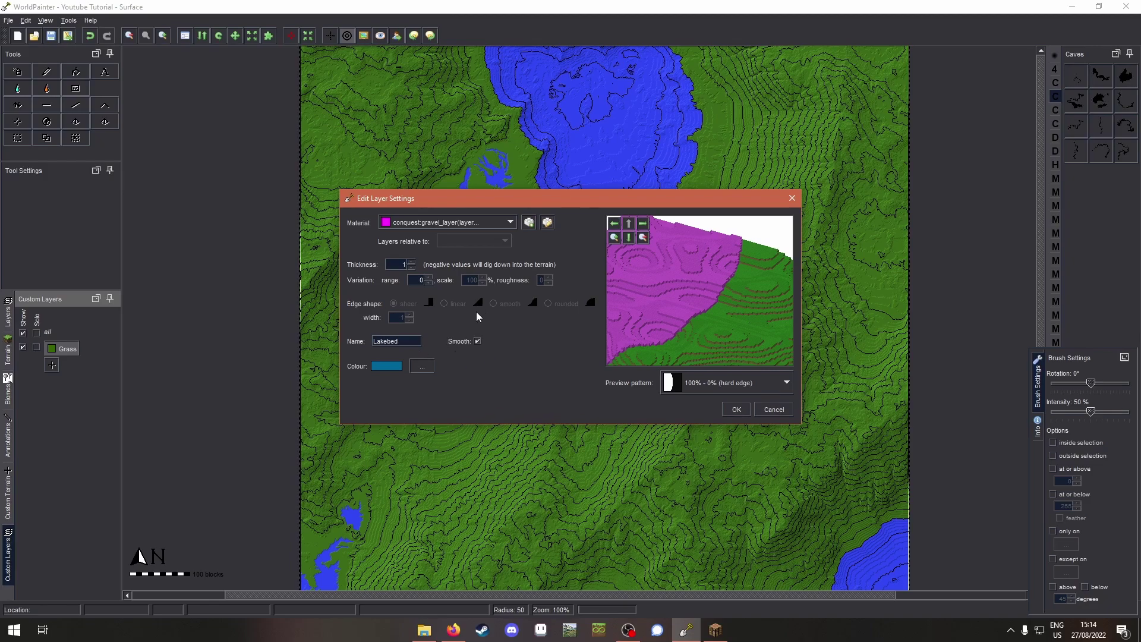
click(736, 410)
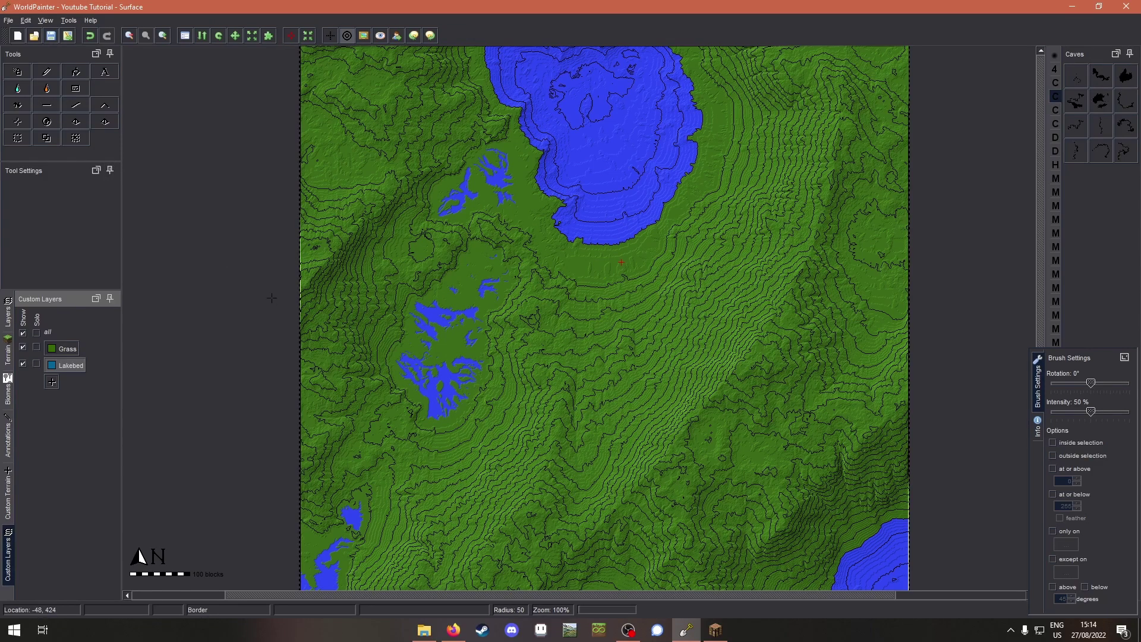
Run a global operation that fills the map with the Lakebed layer only on water
key(ctrl+g)
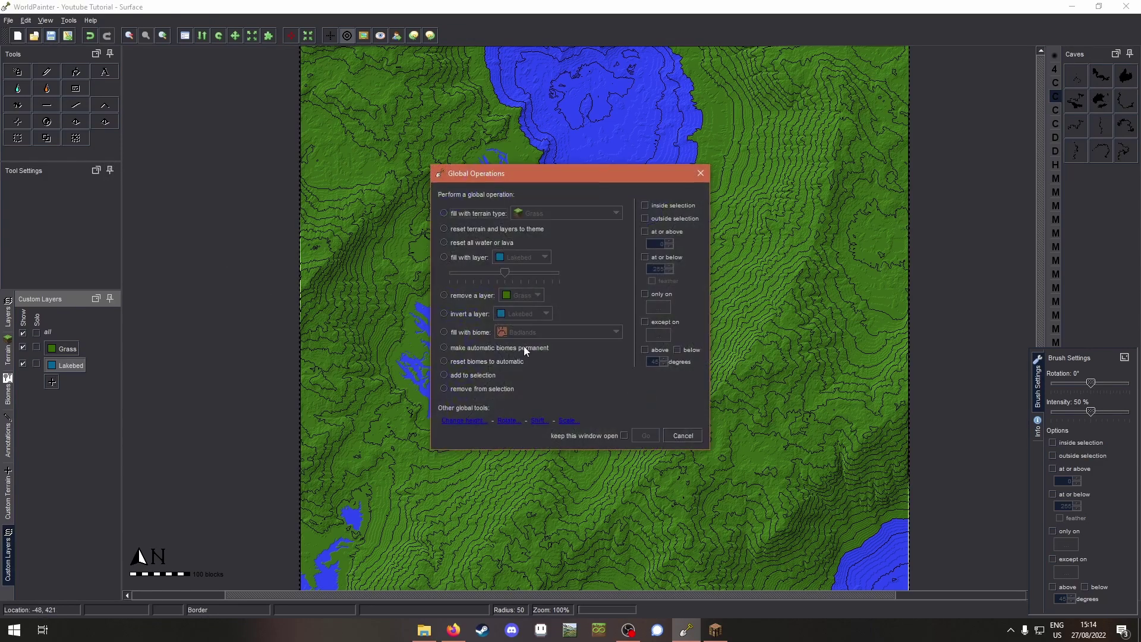
click(459, 259)
click(646, 294)
click(697, 304)
click(654, 434)
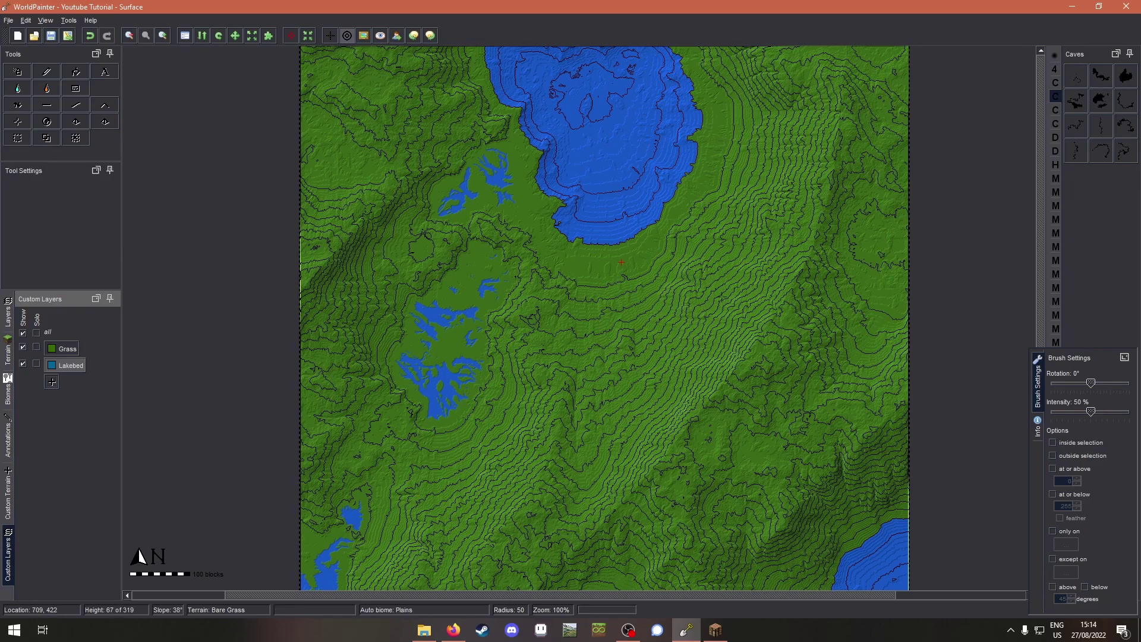
Create a custom terrain material using the custom block conquest:weathered_andesite
click(9, 355)
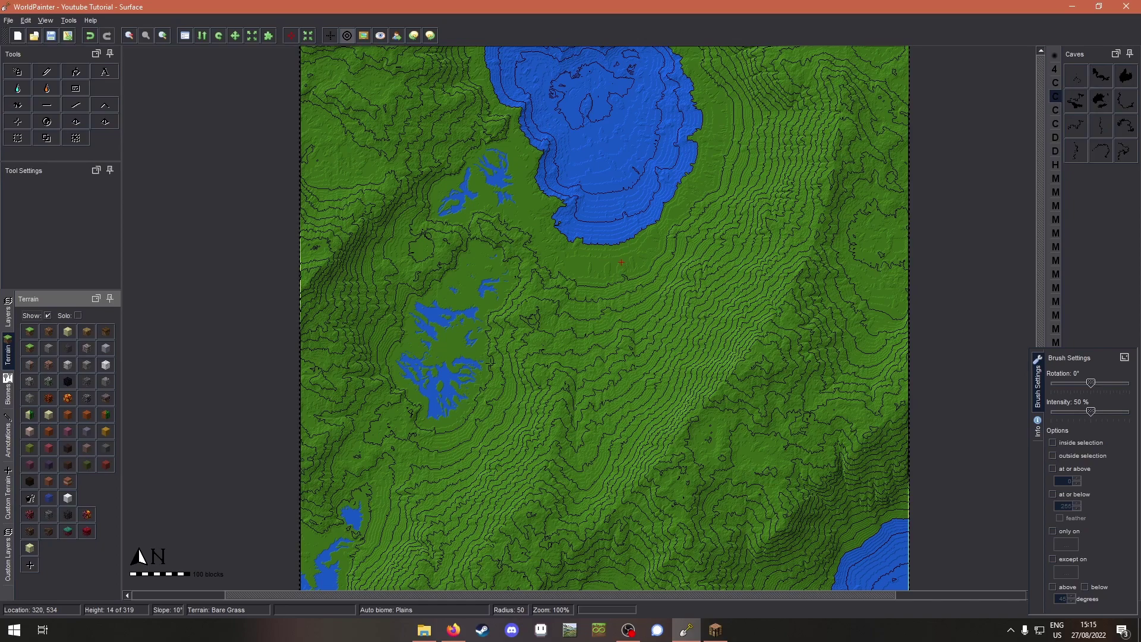
click(27, 565)
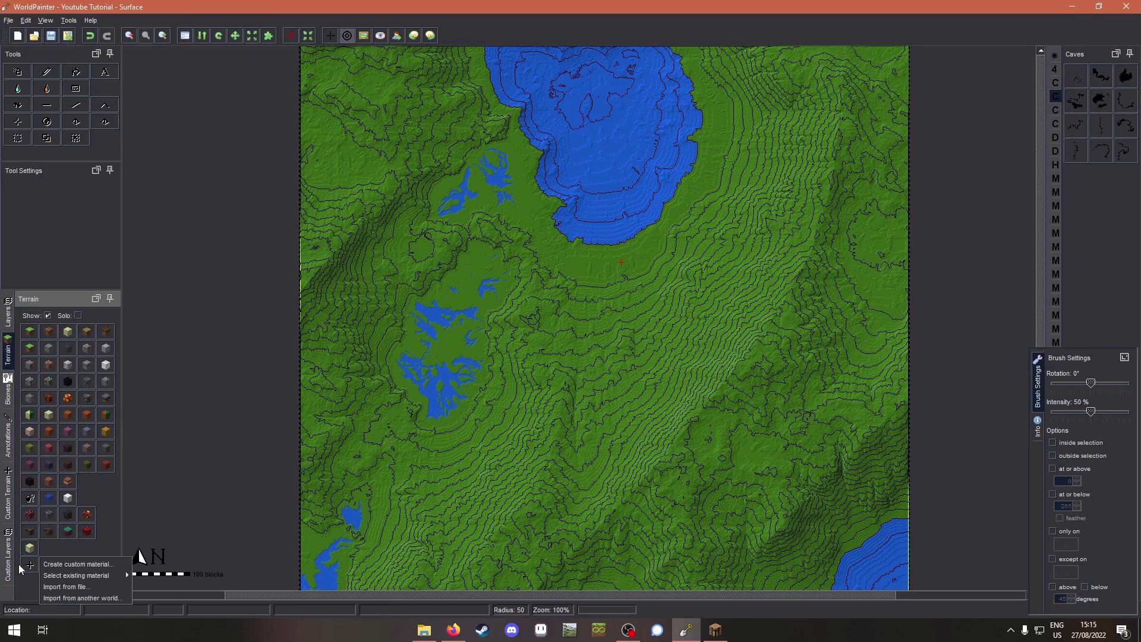
click(60, 565)
click(398, 269)
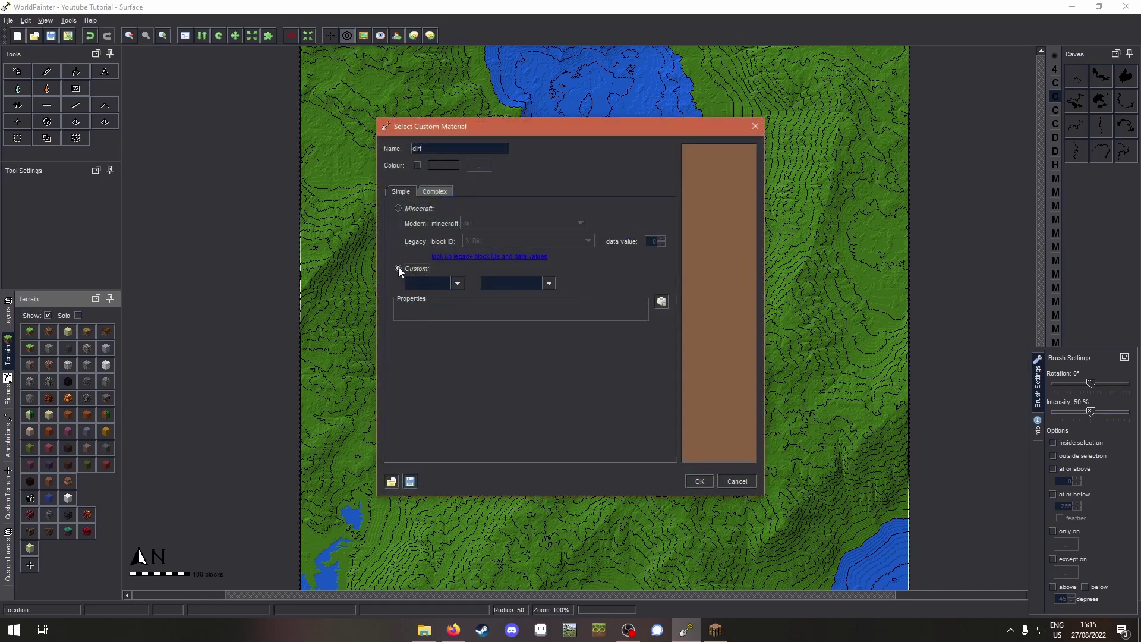
click(458, 285)
click(446, 295)
click(662, 301)
click(572, 277)
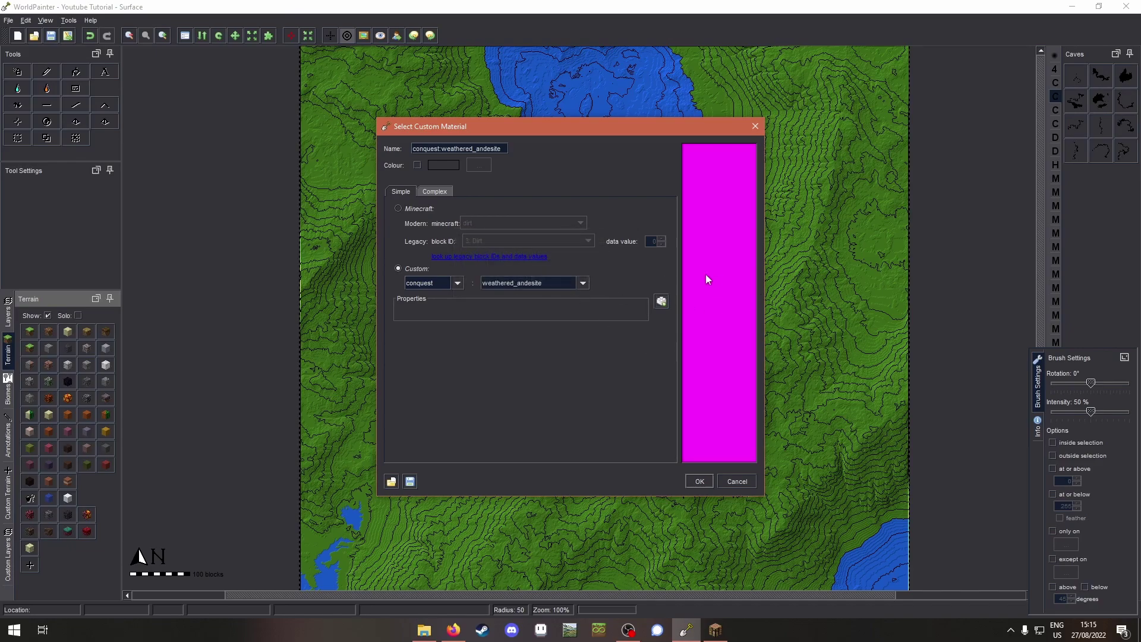
Shorten the material's name to weathered_andesite, give it a custom grey colour and accept the terrain
drag(441, 149, 412, 149)
key(BackSpace)
click(418, 166)
click(470, 165)
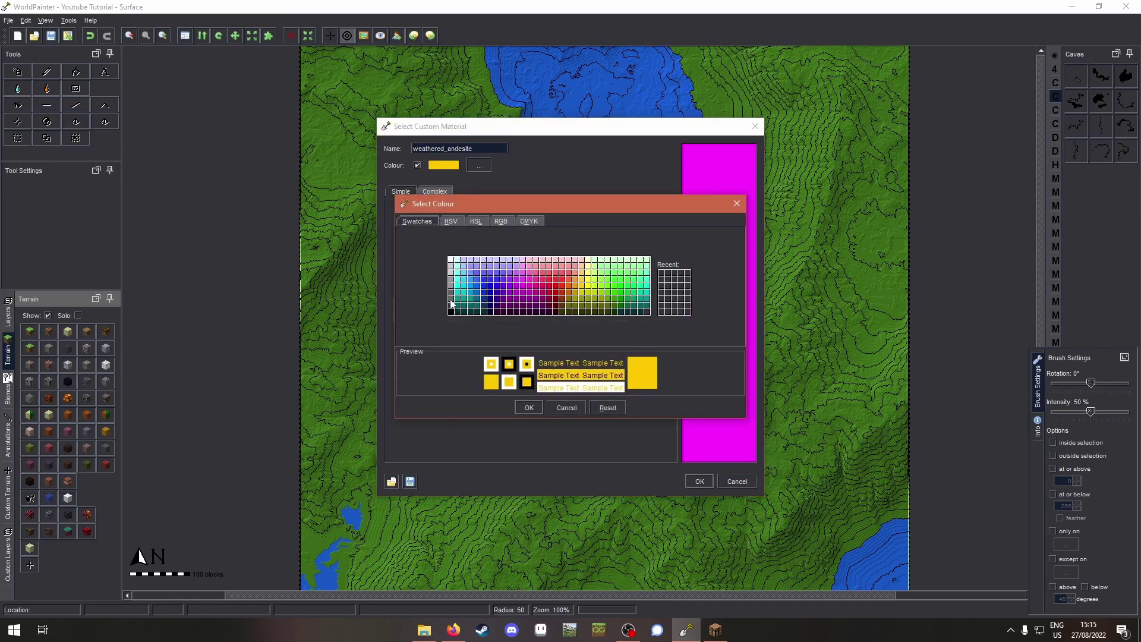
click(452, 304)
click(529, 408)
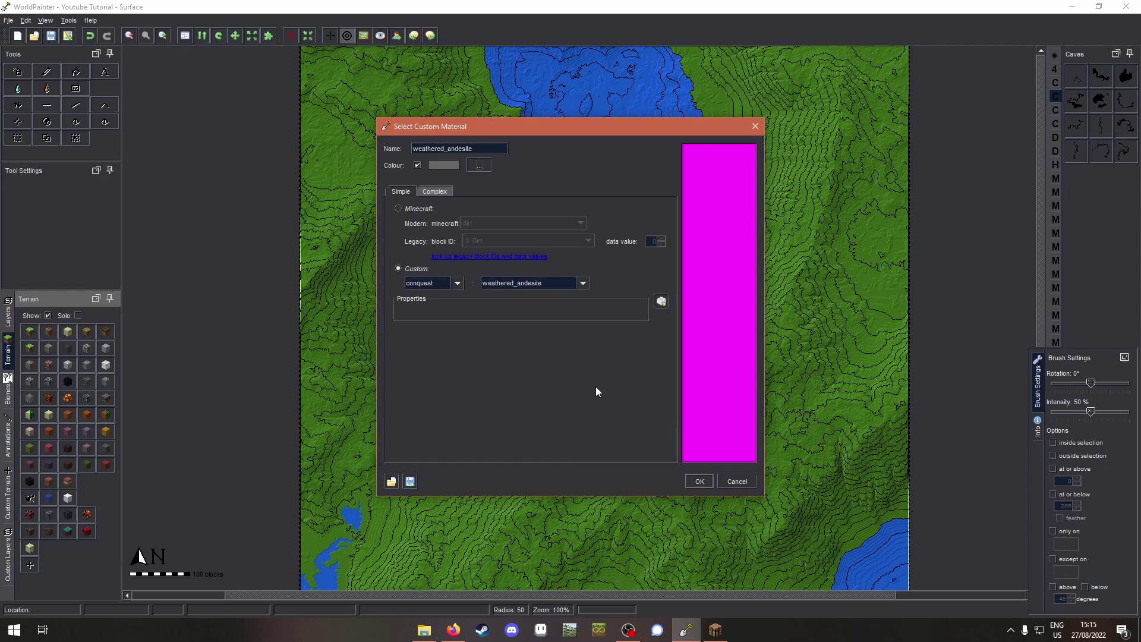
click(710, 480)
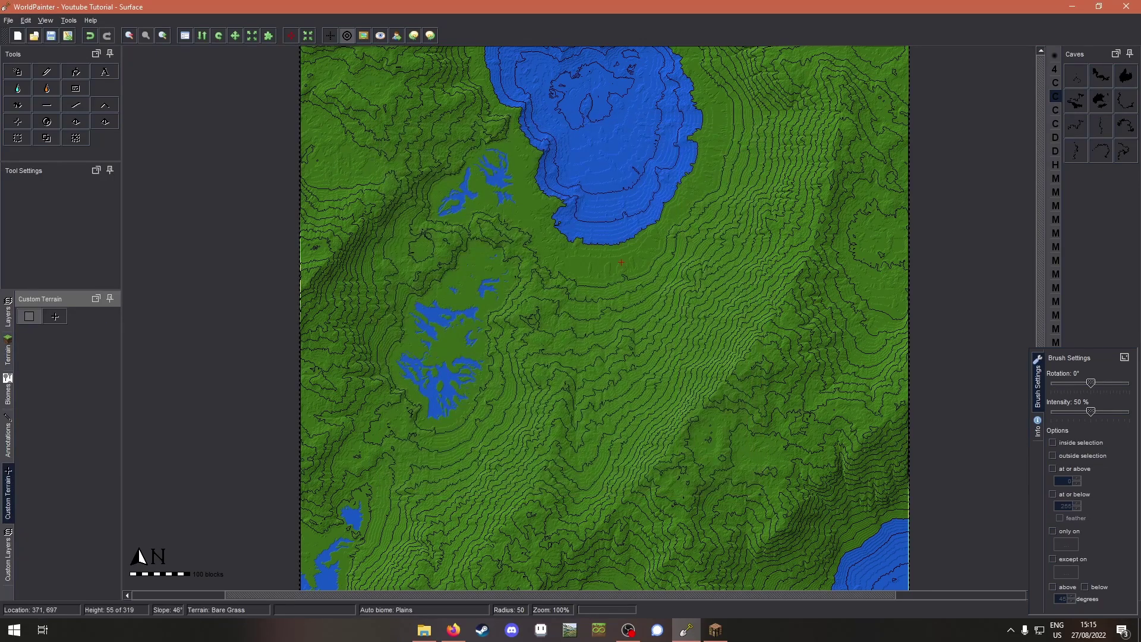
Create a second custom terrain material using the custom block conquest:weathered_basalt
click(55, 316)
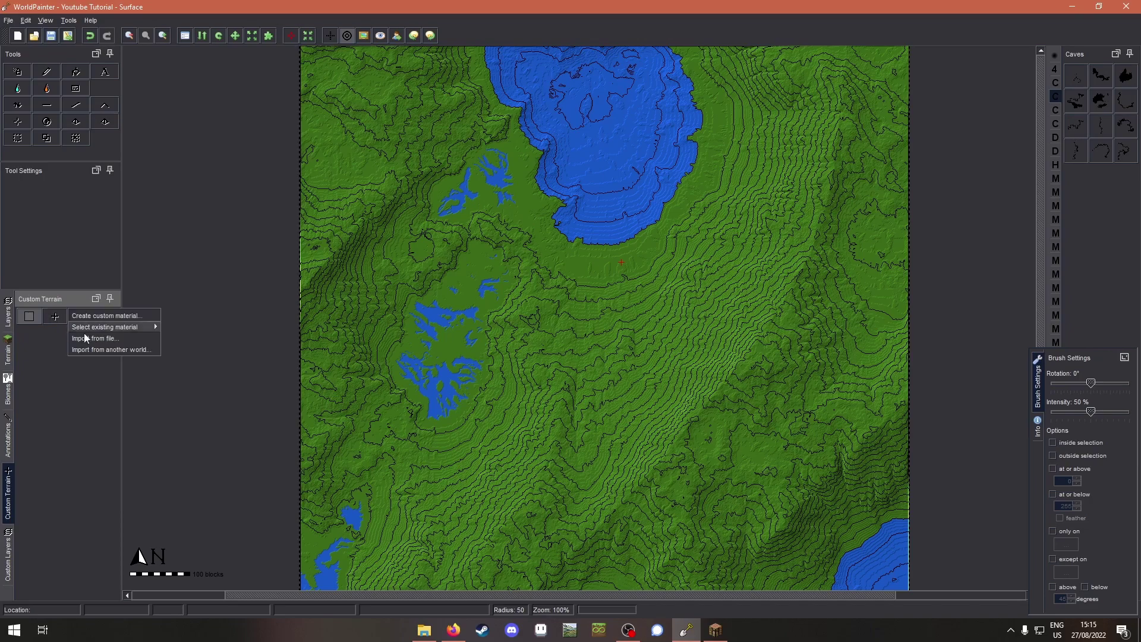
click(110, 313)
click(399, 266)
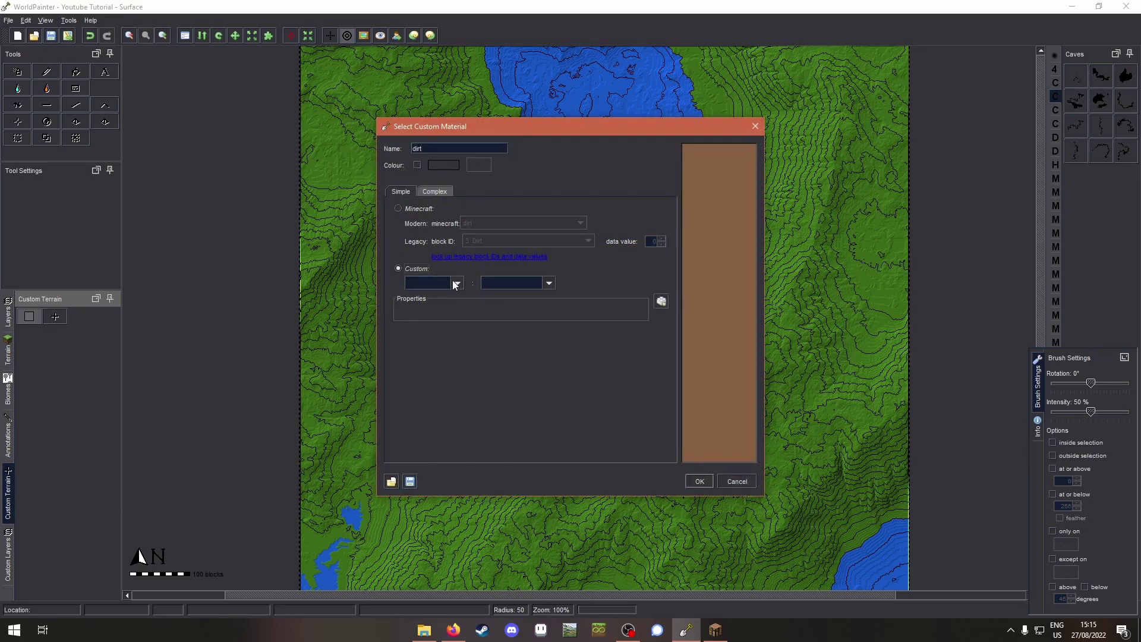
click(458, 283)
click(448, 294)
click(507, 283)
text(weathered_basa)
key(BackSpace)
text(salt)
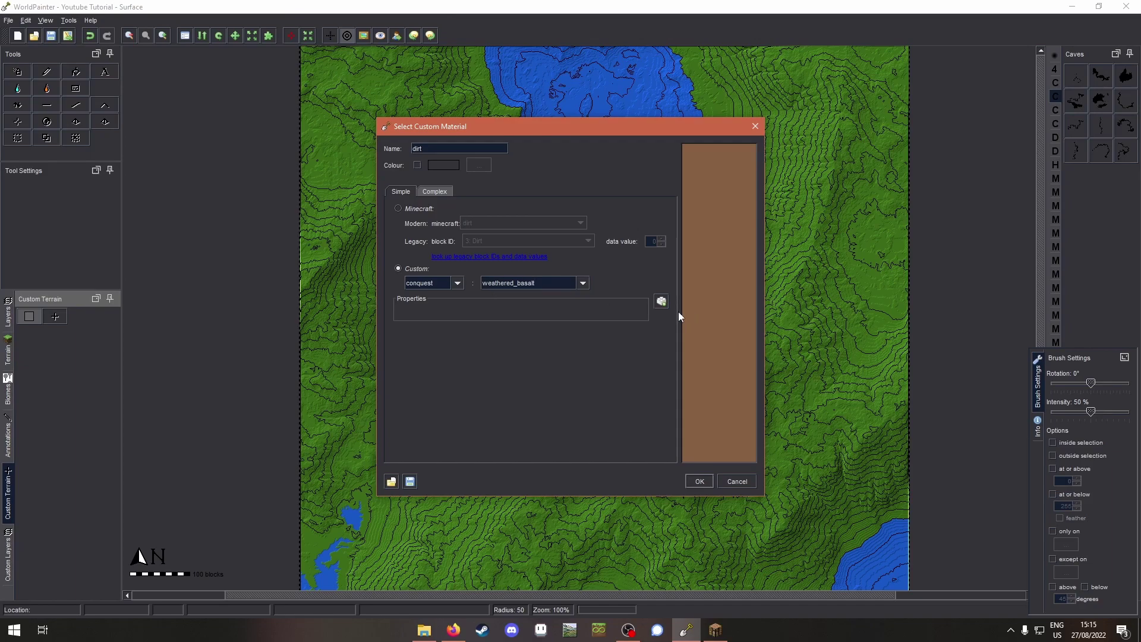
Give the basalt material a custom dark colour, remove the conquest prefix from its name and accept the terrain
click(478, 166)
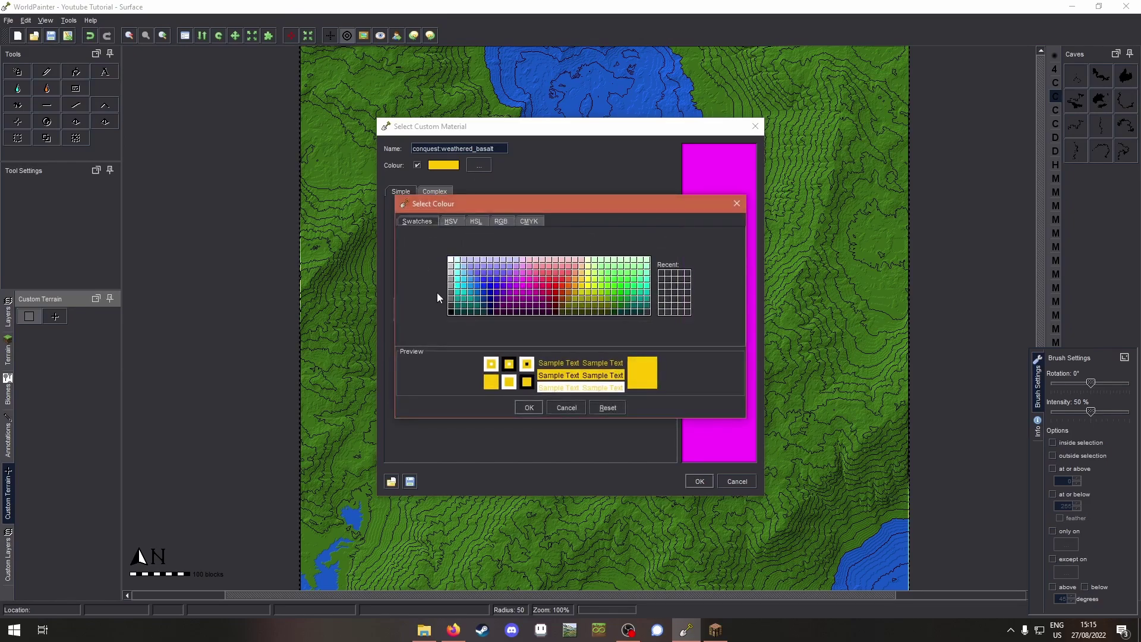
click(530, 408)
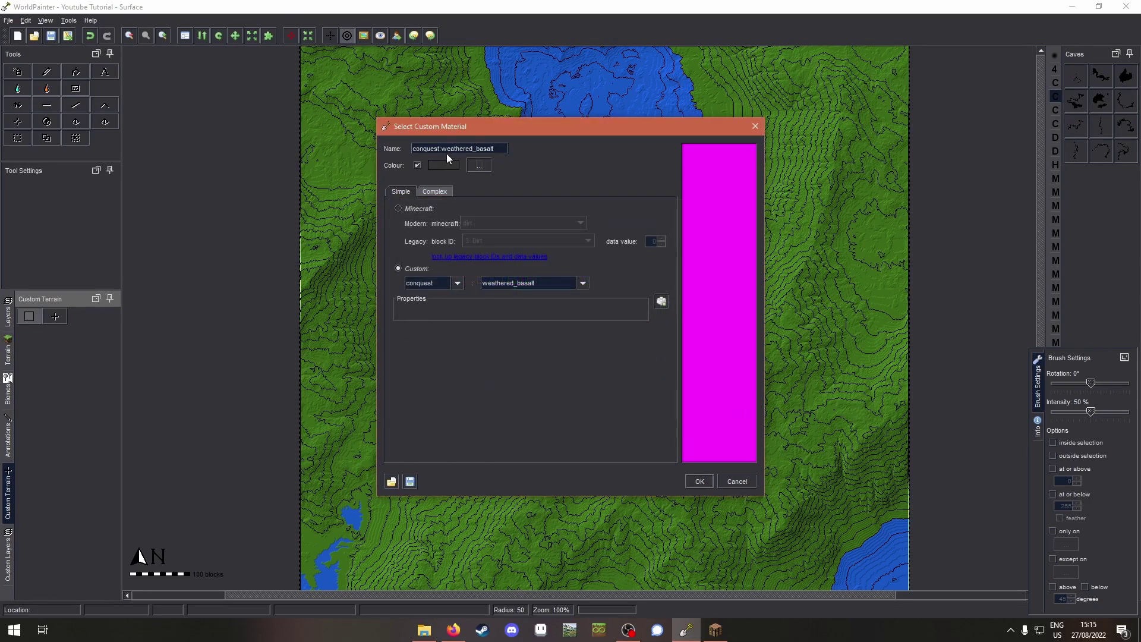
drag(443, 149, 408, 149)
key(BackSpace)
click(700, 481)
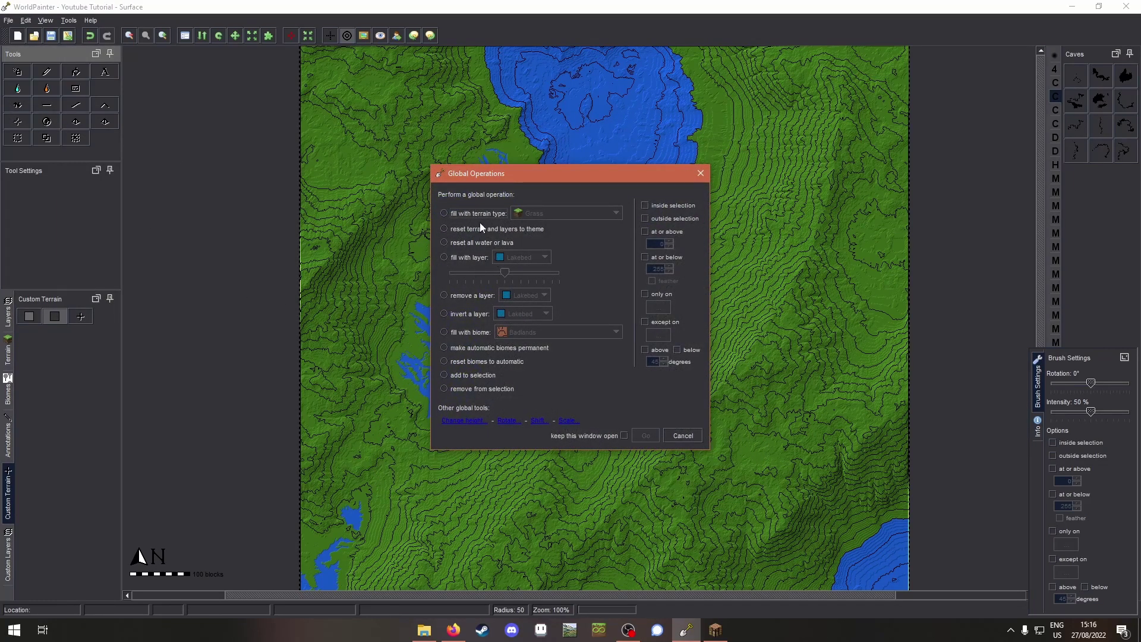
Fill the map with the weathered_andesite terrain only on slopes above the set angle using a global operation
click(684, 439)
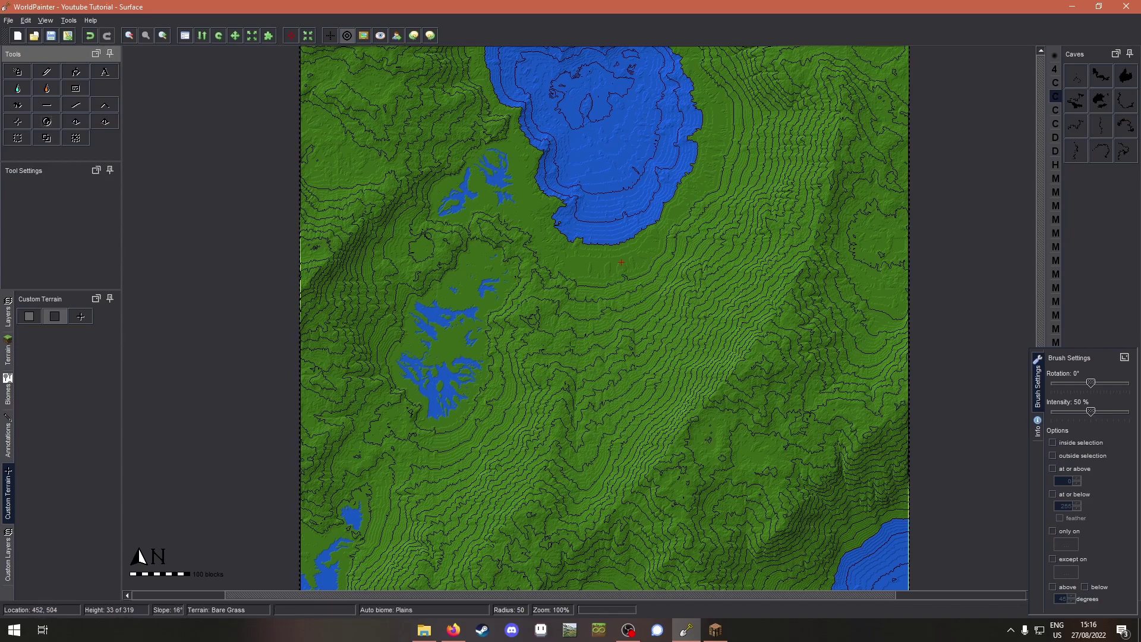
click(47, 138)
click(478, 213)
click(519, 214)
scroll(545, 270, down, 8)
scroll(554, 281, down, 5)
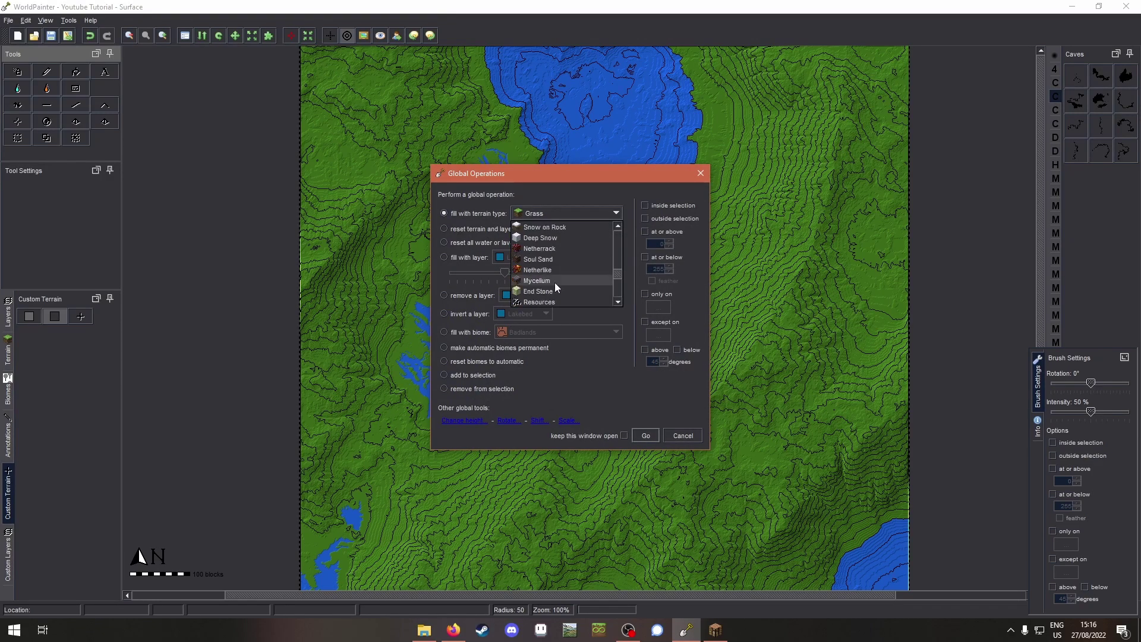
click(554, 249)
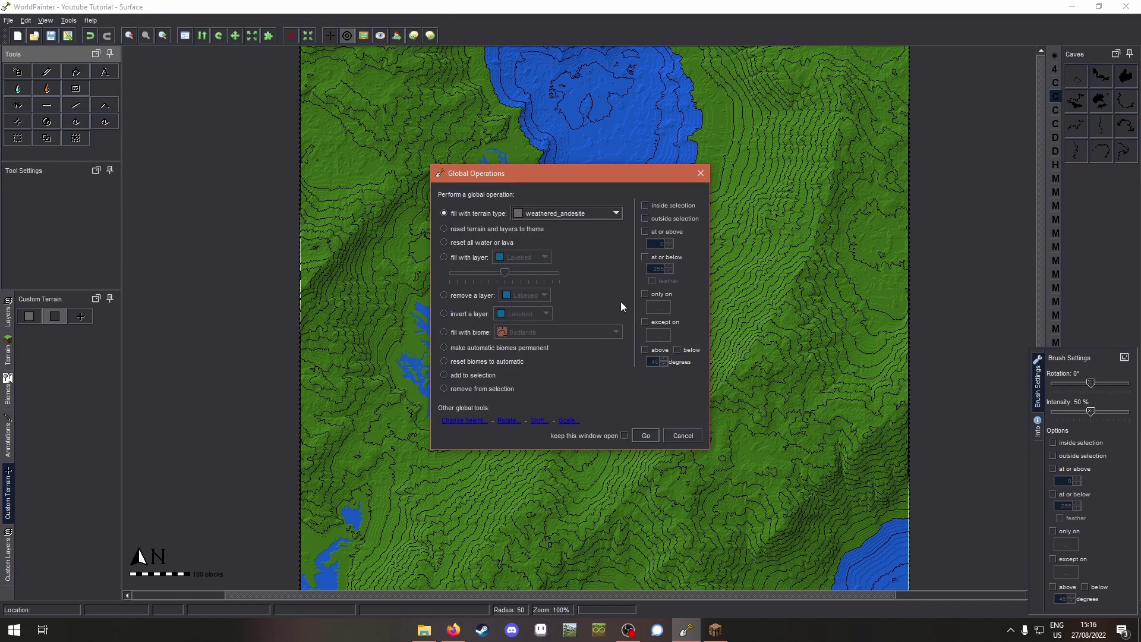
click(654, 352)
click(649, 440)
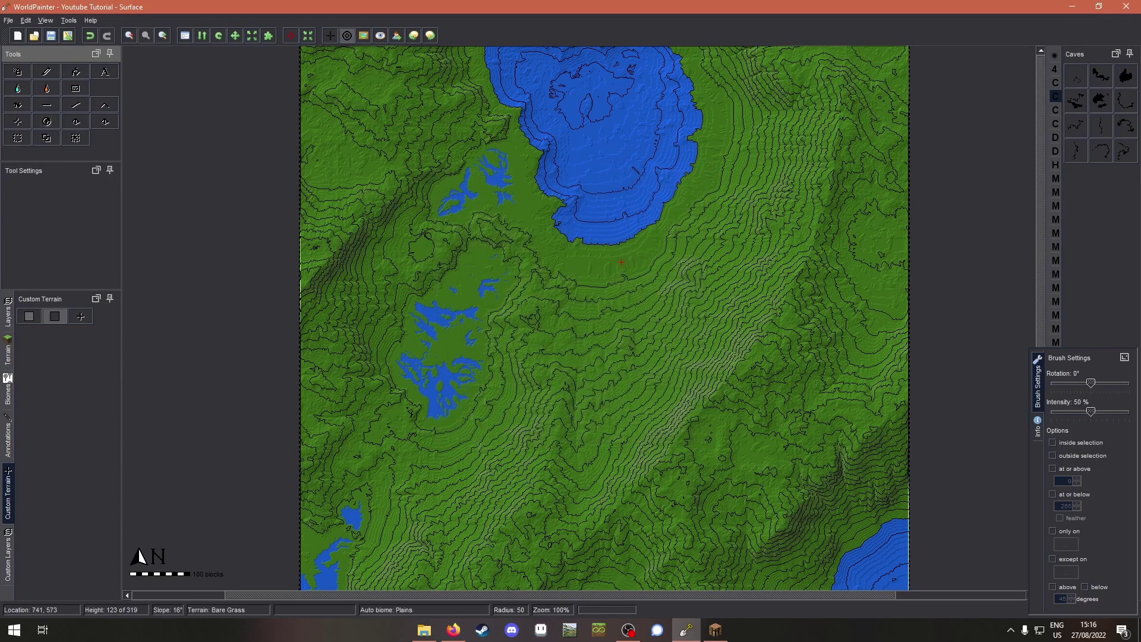
Remove the Grass layer globally, only on the custom weathered_andesite terrain
key(ctrl+g)
click(458, 297)
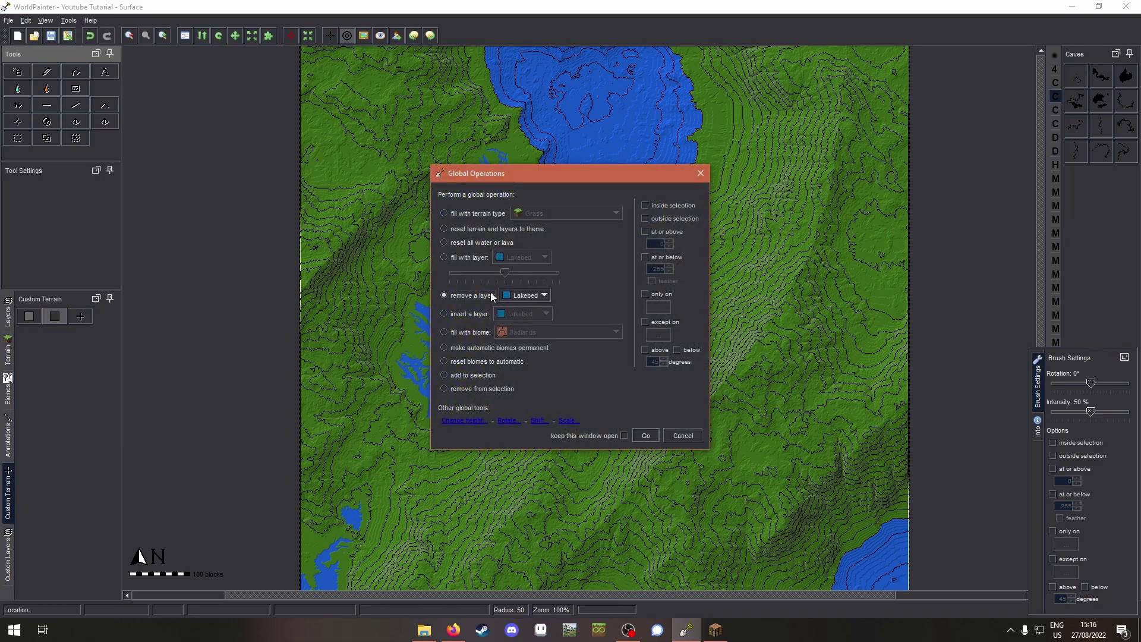
click(644, 293)
mouse_move(687, 343)
mouse_move(780, 342)
click(856, 344)
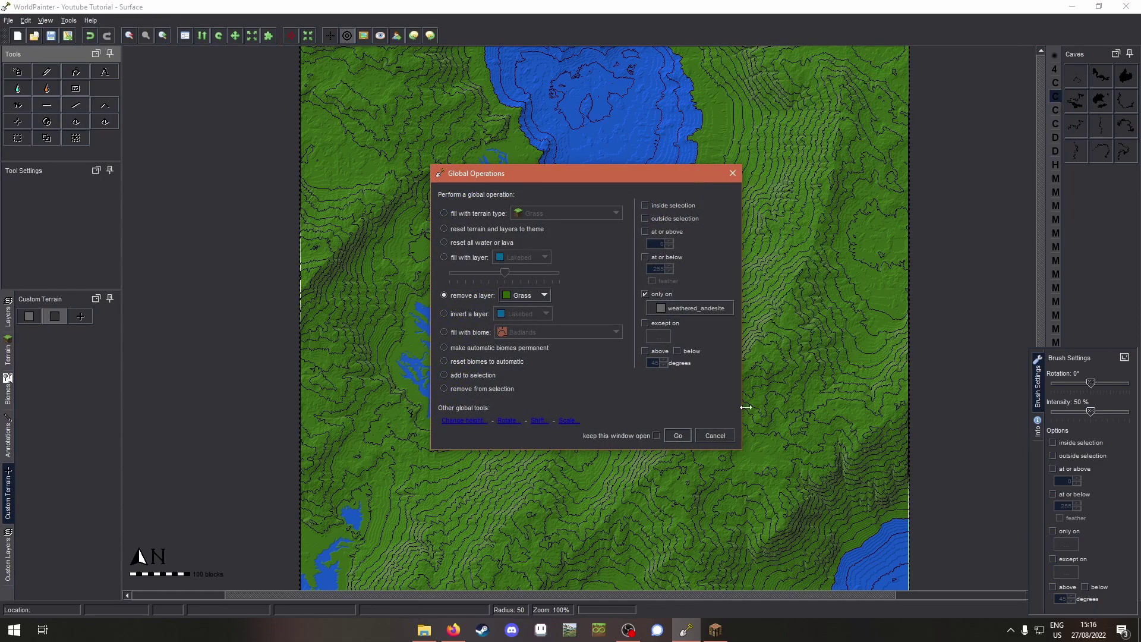
click(686, 437)
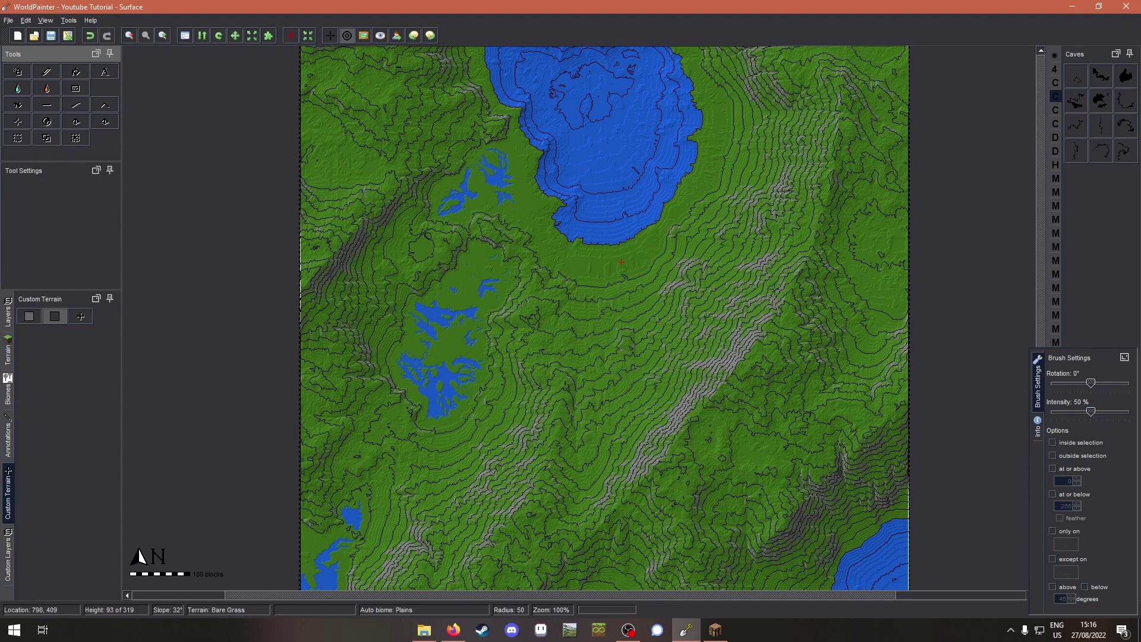
Fill the steepest slopes globally with the weathered_basalt terrain, applying it only above a newly entered slope angle
key(ctrl+g)
click(467, 213)
click(541, 215)
scroll(554, 249, down, 10)
scroll(573, 283, down, 3)
click(565, 227)
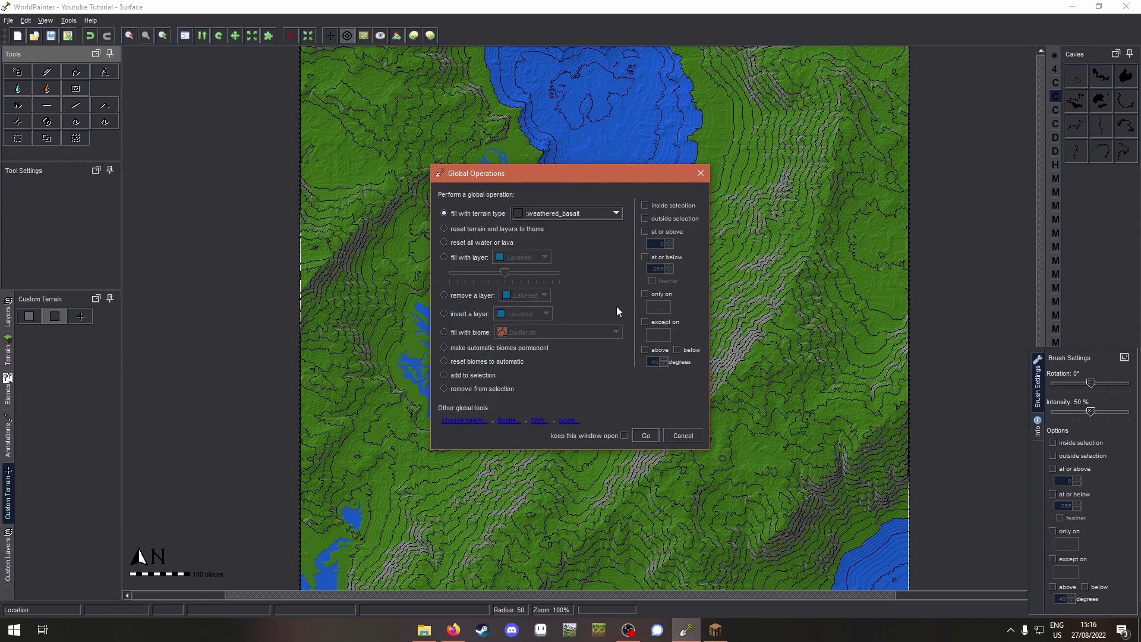
click(645, 350)
drag(650, 362, 699, 362)
text(4)
click(645, 434)
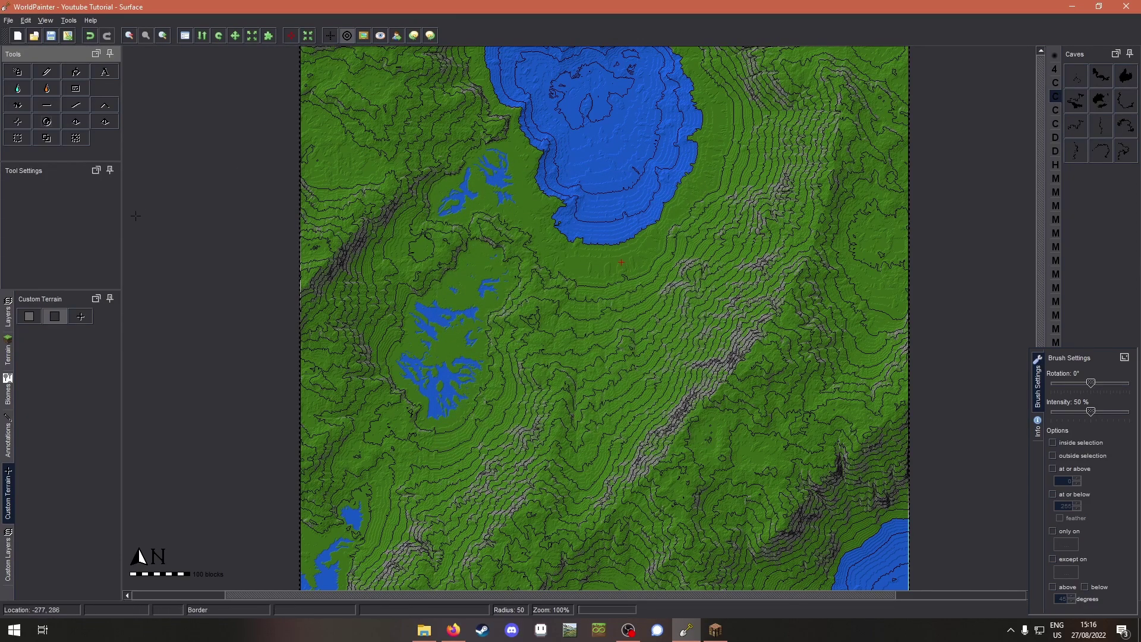
Add a smooth custom ground cover layer named "weathered andesite" with a grey colour
click(10, 553)
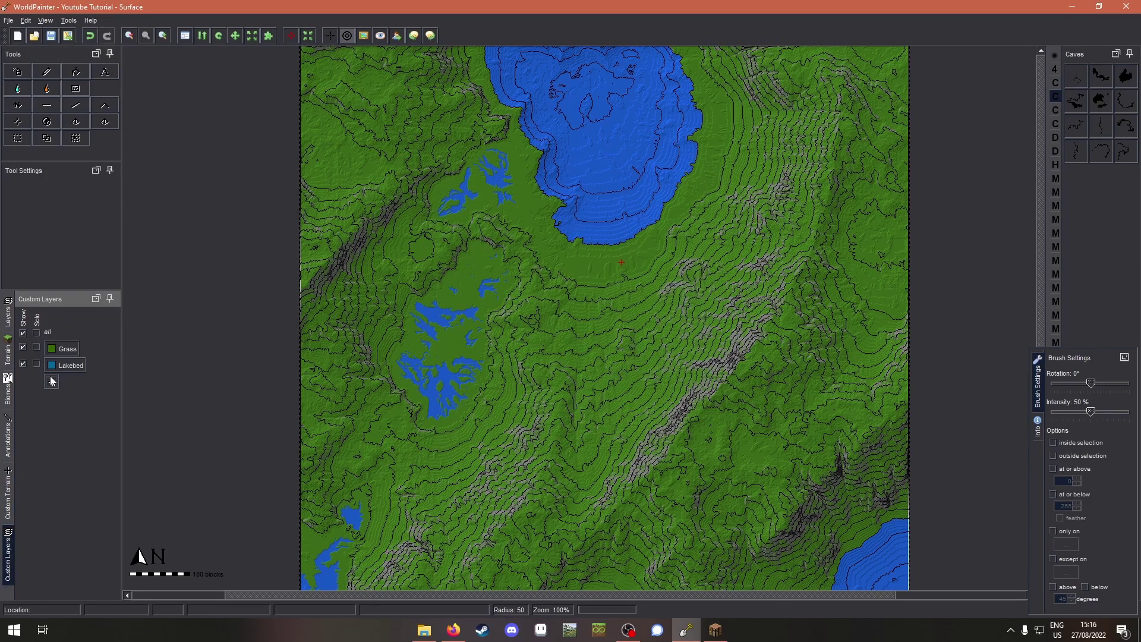
click(52, 382)
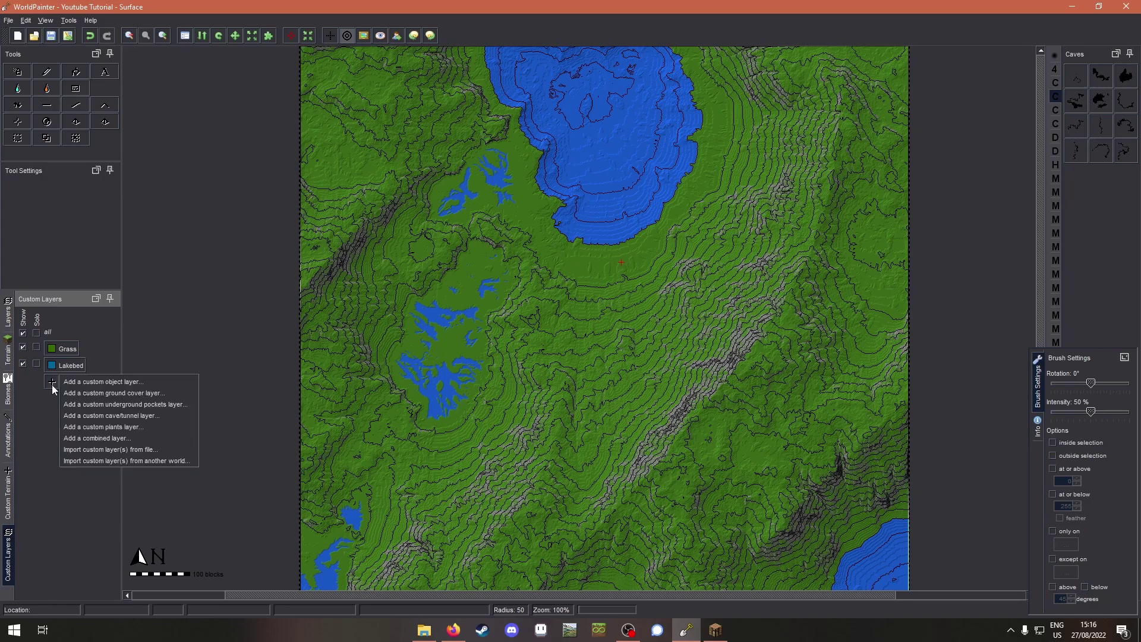
click(89, 396)
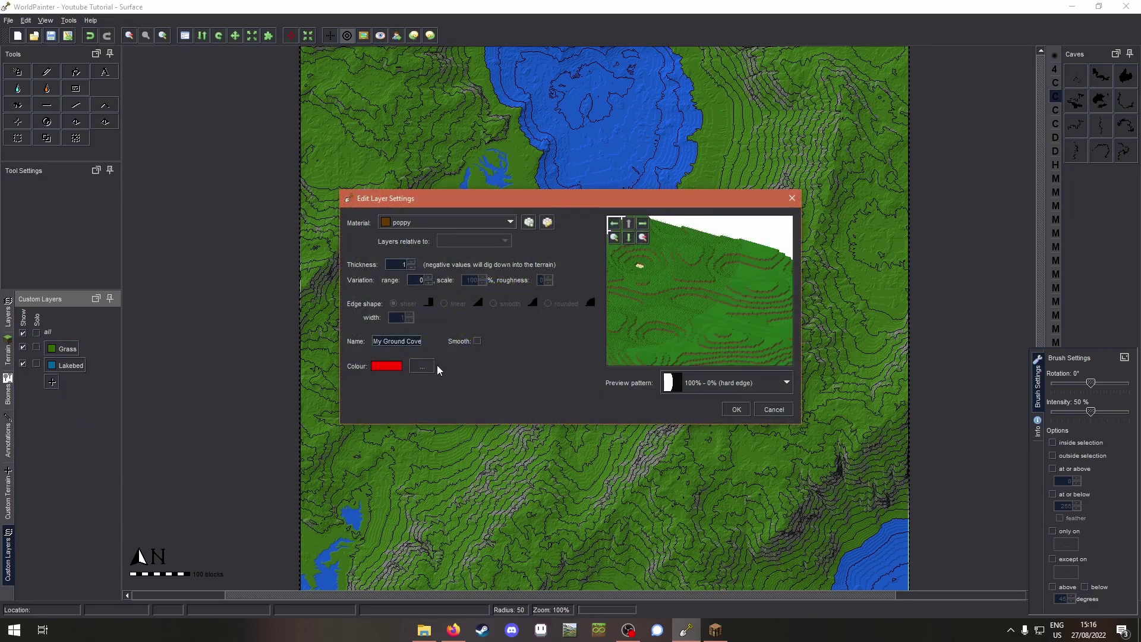
click(477, 342)
drag(375, 341, 445, 342)
text(weathere)
text(d andesite)
click(429, 365)
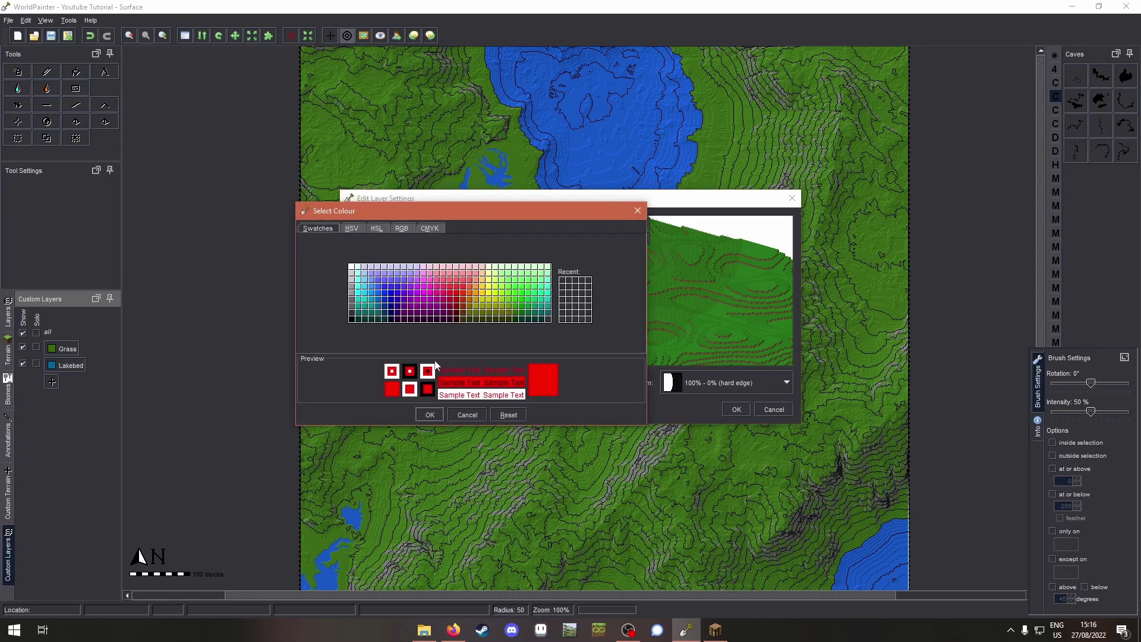
click(351, 314)
click(439, 415)
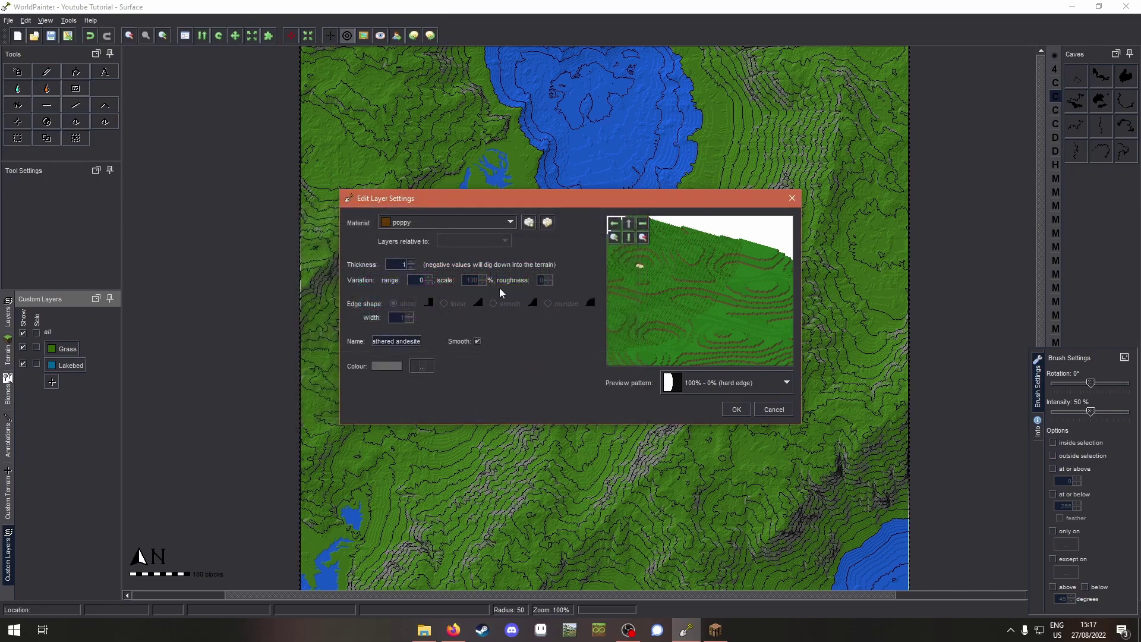
Choose the custom block conquest:weathered_andesite_slab as the layer's material
click(547, 222)
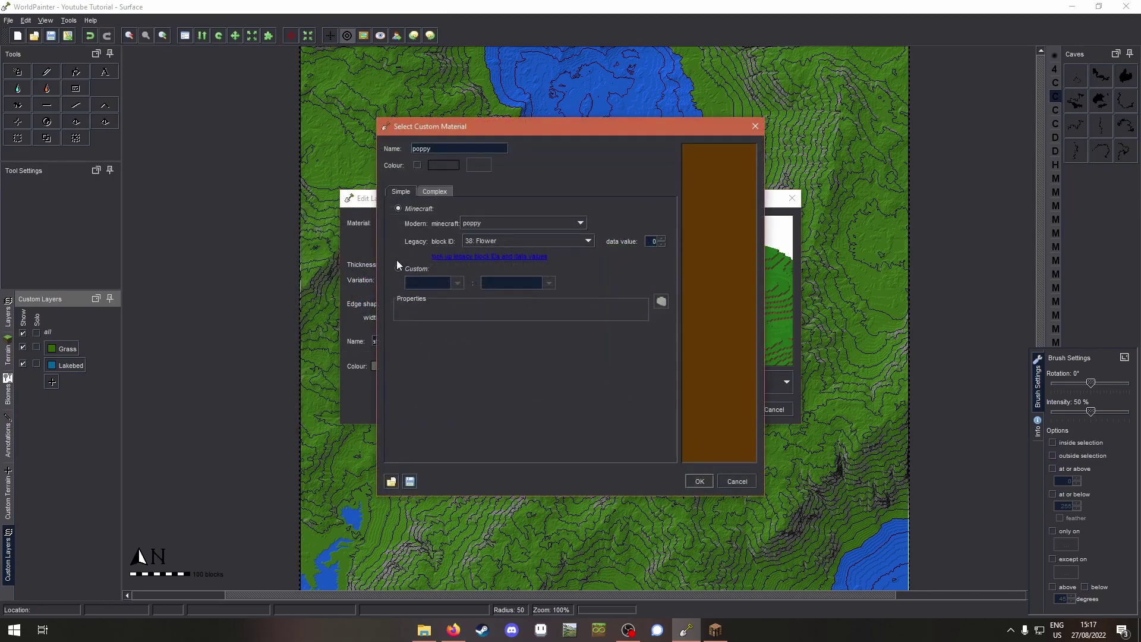
click(436, 194)
click(404, 193)
click(403, 270)
click(458, 283)
click(451, 294)
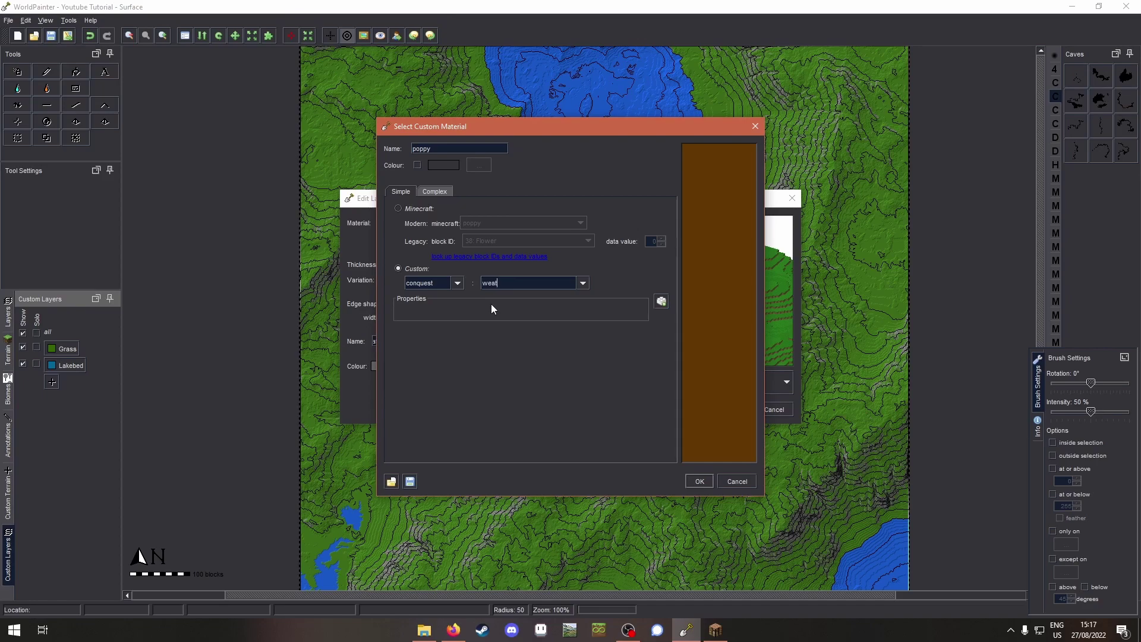
text(weathered_andesite_sla)
drag(566, 283, 546, 283)
click(564, 284)
Add the property layers with value 8 to the andesite slab material and accept the ground cover layer
click(664, 304)
text(layers)
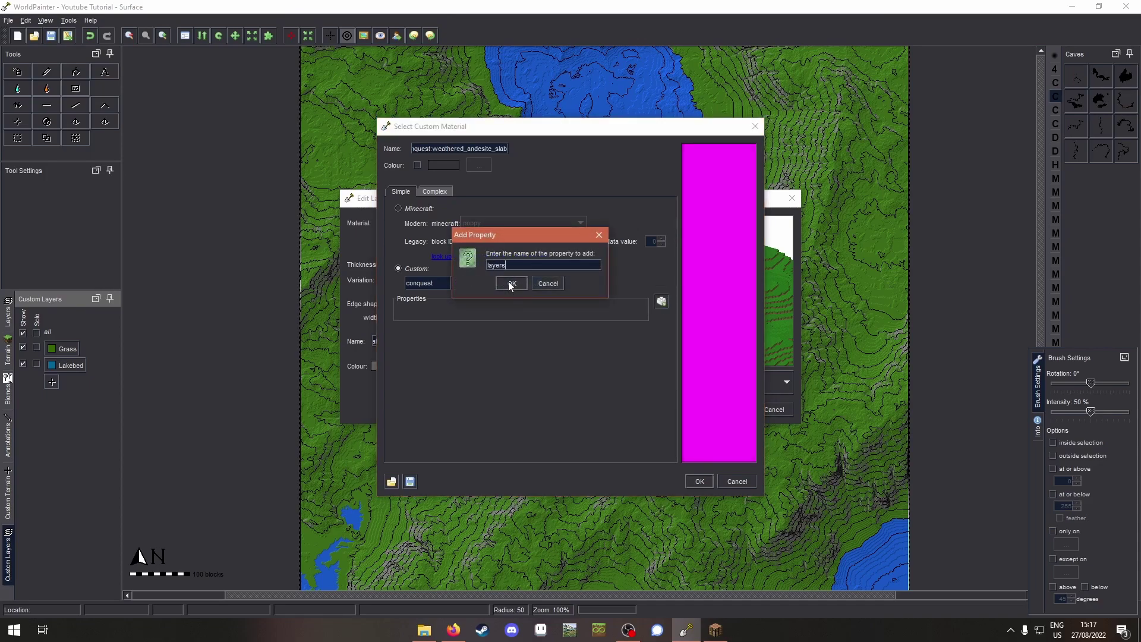
click(511, 285)
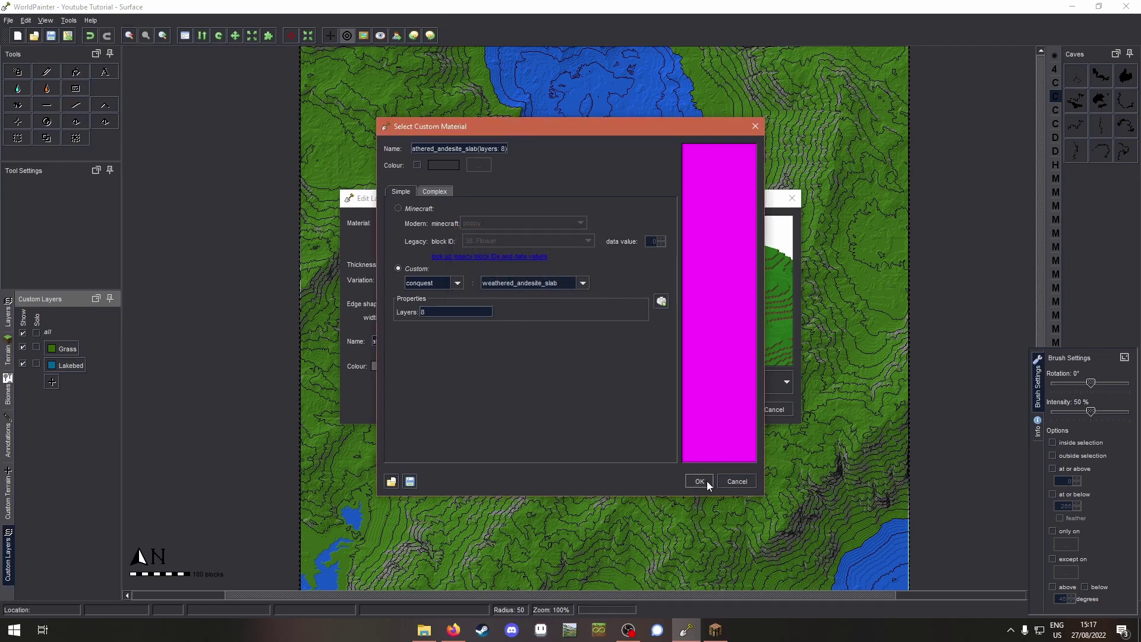
click(700, 481)
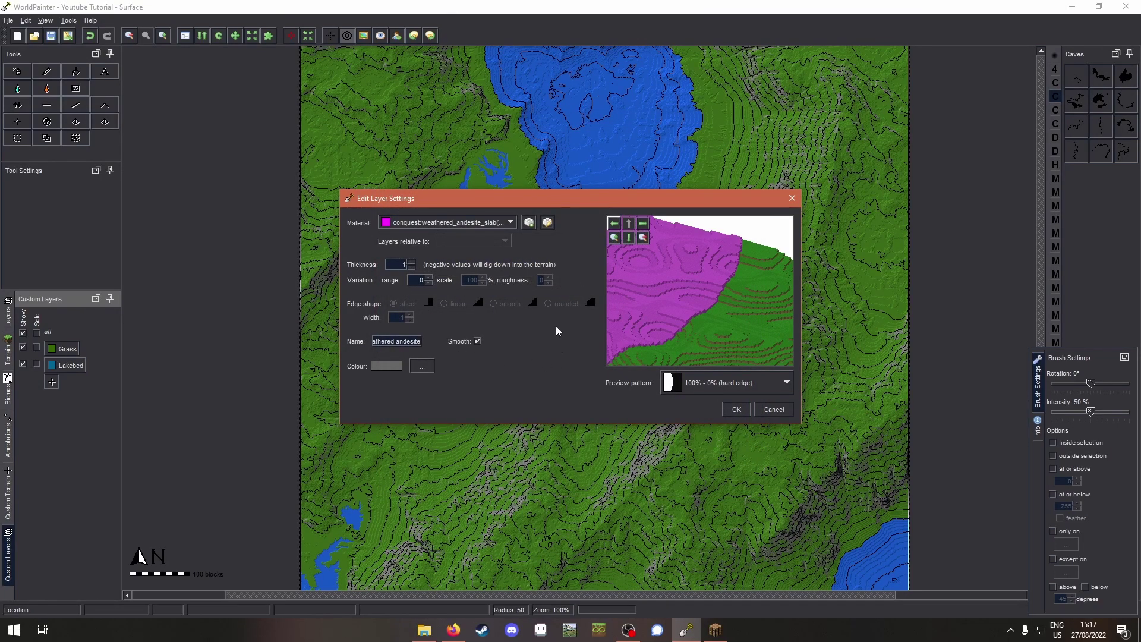
click(737, 409)
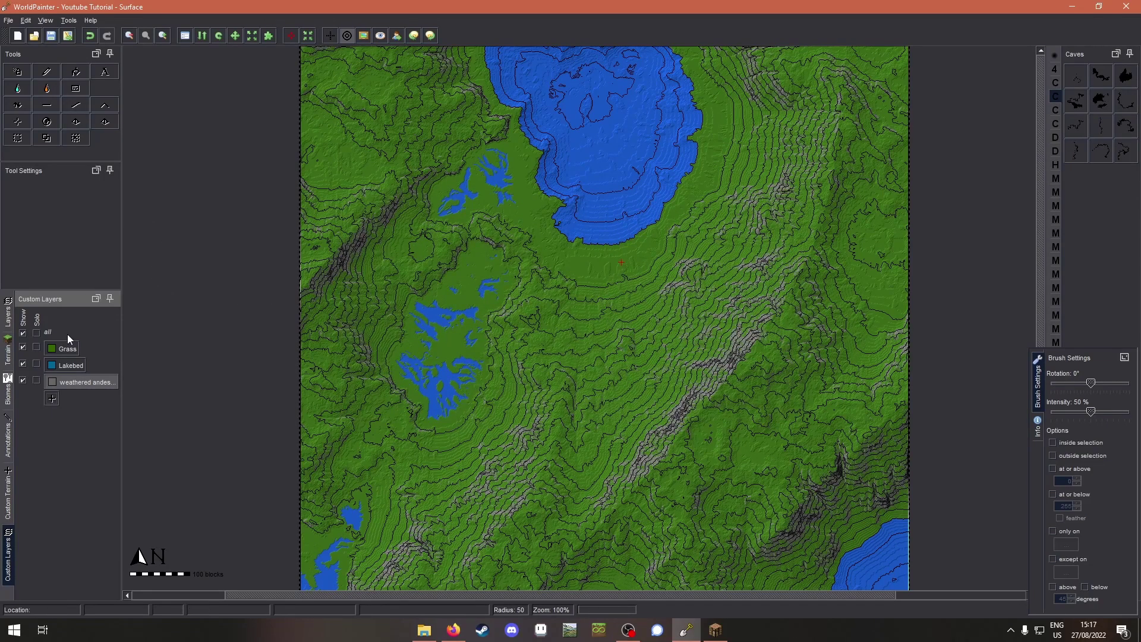
Add another smooth custom ground cover layer named "weathered basalt" with a dark grey colour
click(52, 398)
click(90, 405)
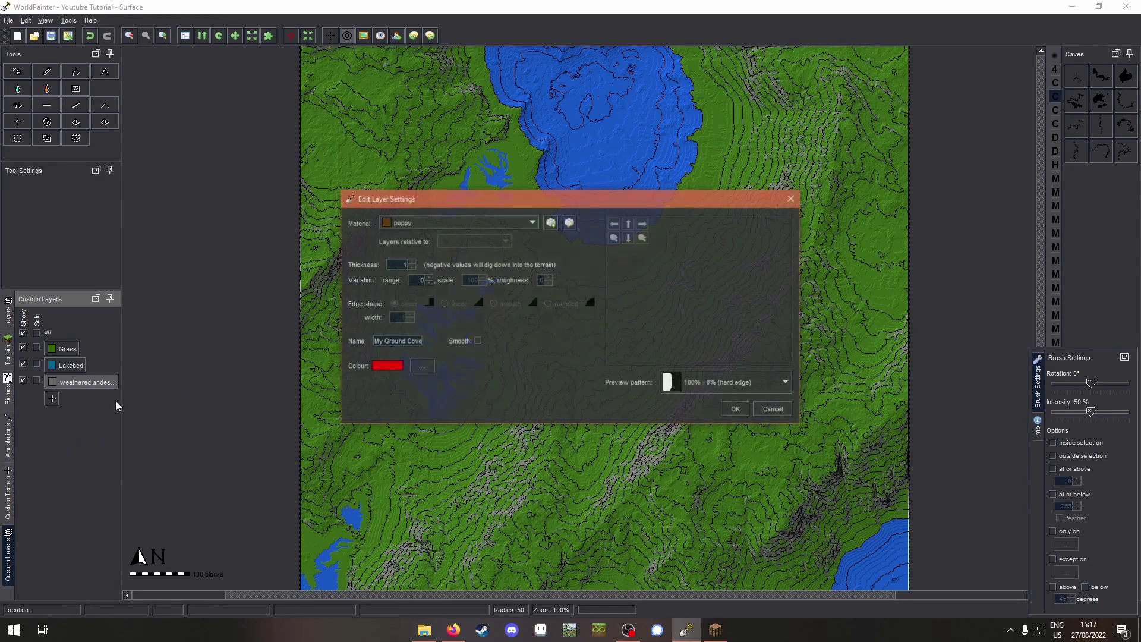
click(478, 343)
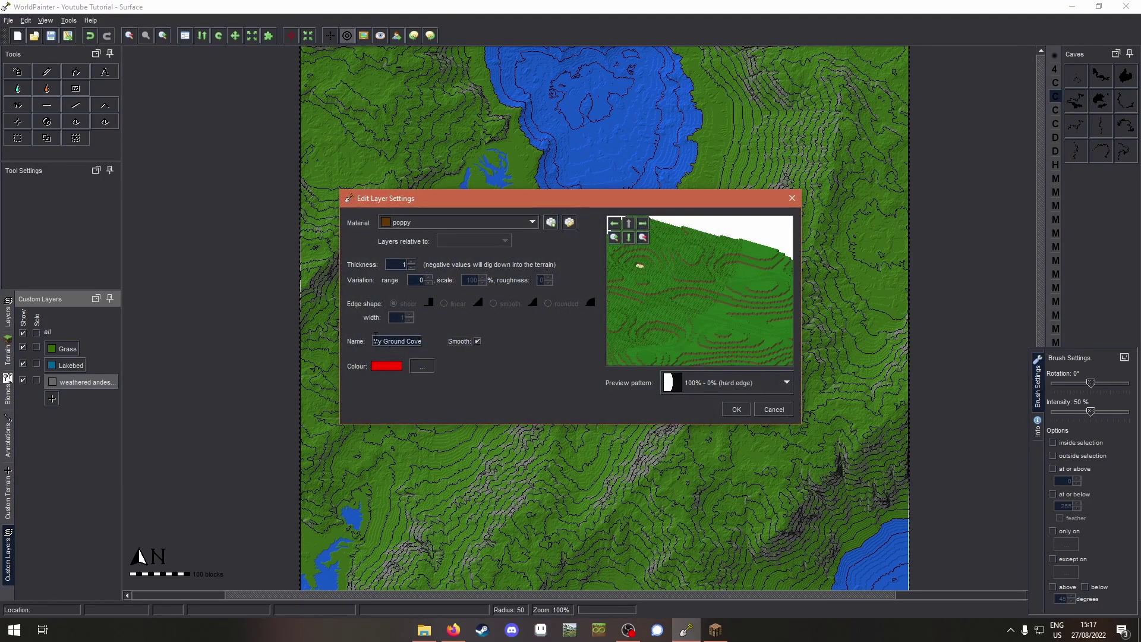
drag(376, 340, 487, 346)
text(weathered baslat)
key(BackSpace)
key(BackSpace)
key(BackSpace)
text(alt)
click(422, 366)
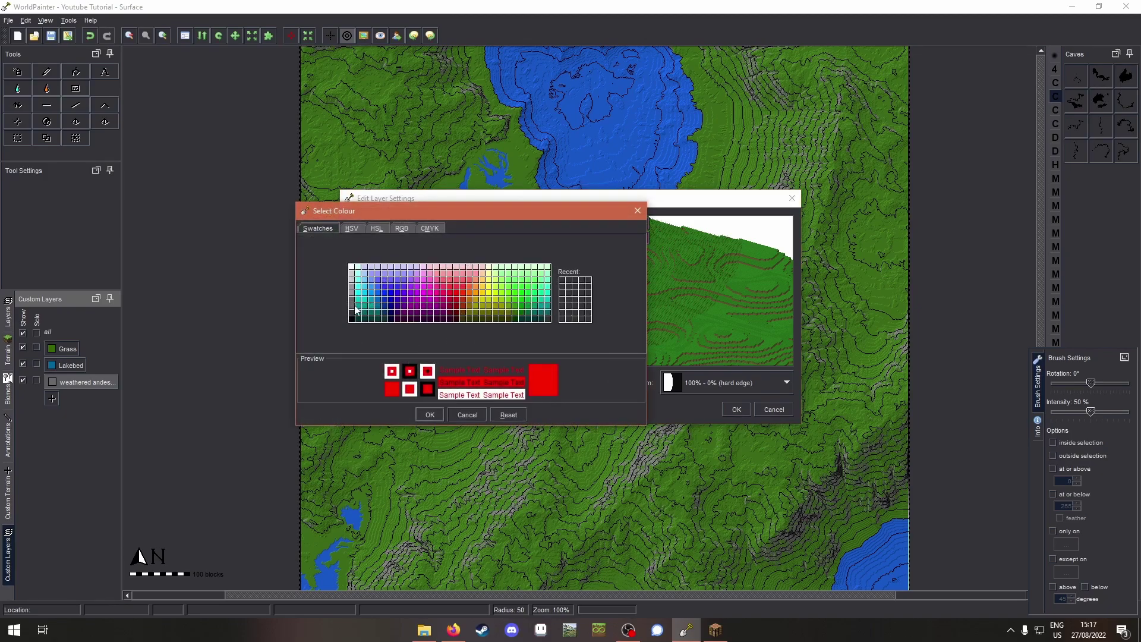
click(430, 415)
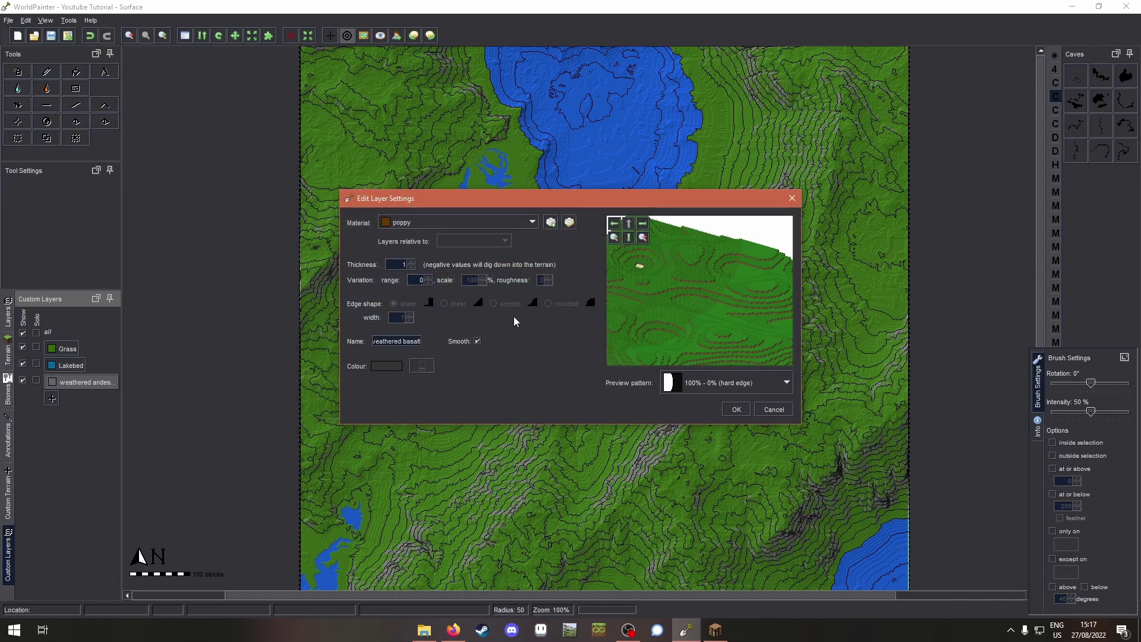
Choose the custom block conquest:weathered_basalt_slab as the basalt layer's material
click(569, 223)
click(416, 269)
click(458, 283)
click(455, 296)
text(weathered_)
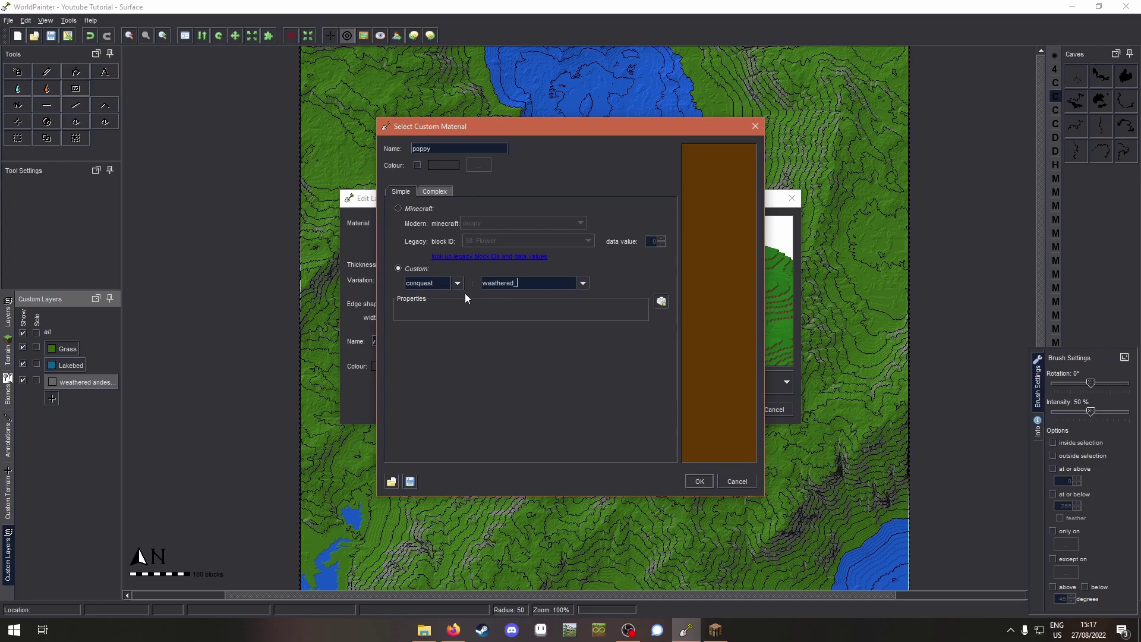
text(basalt_slab)
Add the property layers with value 8 to the basalt slab material and accept the ground cover layer
click(661, 301)
text(layers)
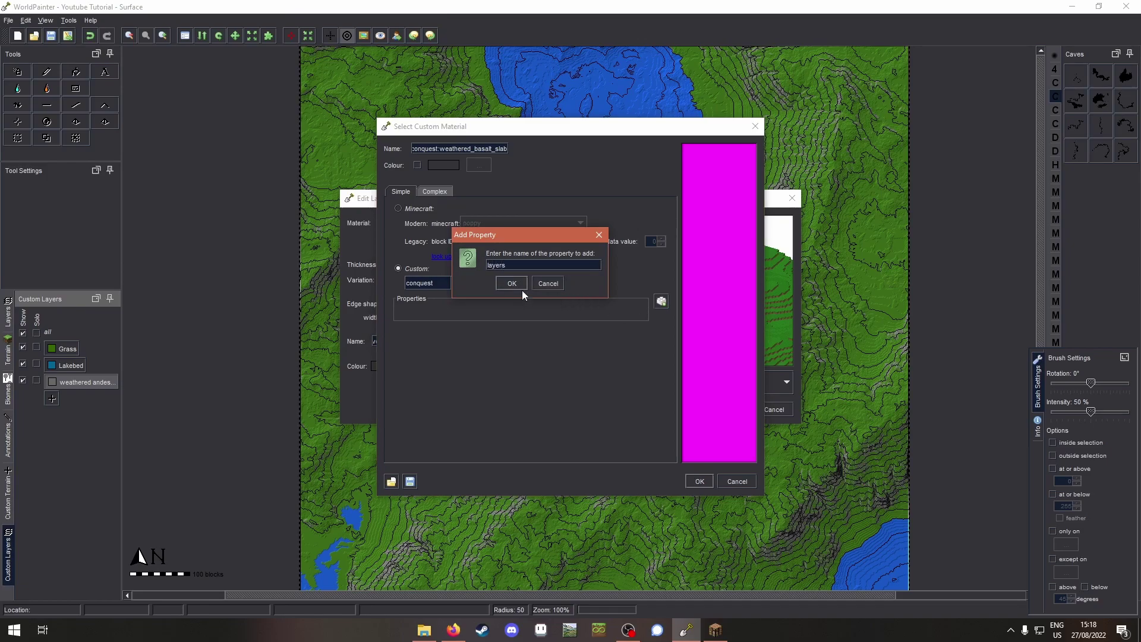
click(521, 288)
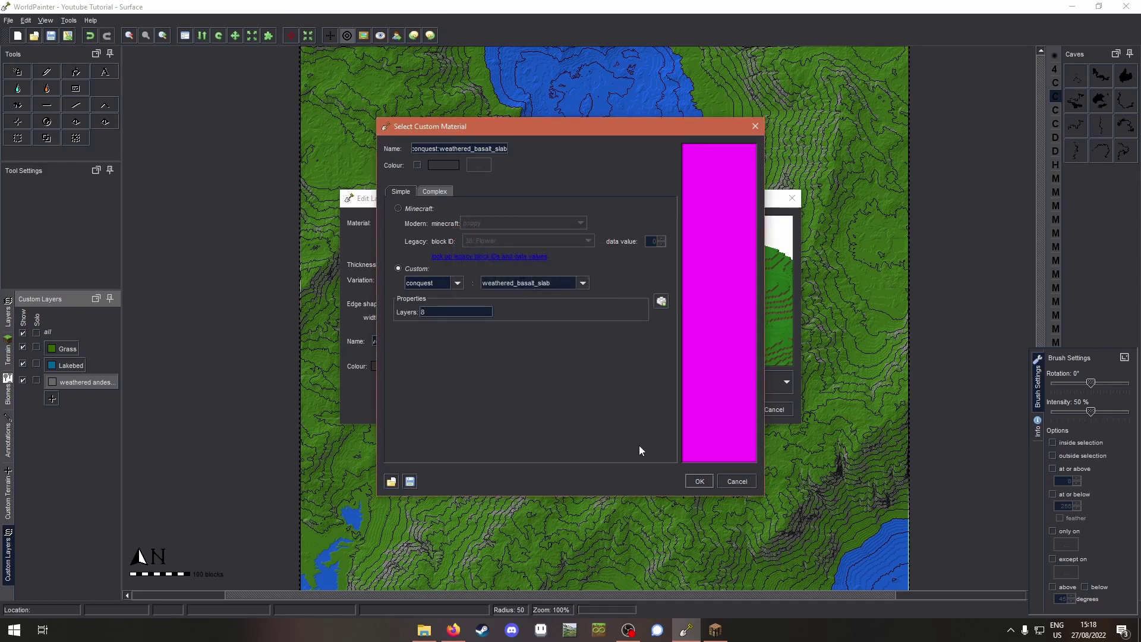
text(8)
click(699, 481)
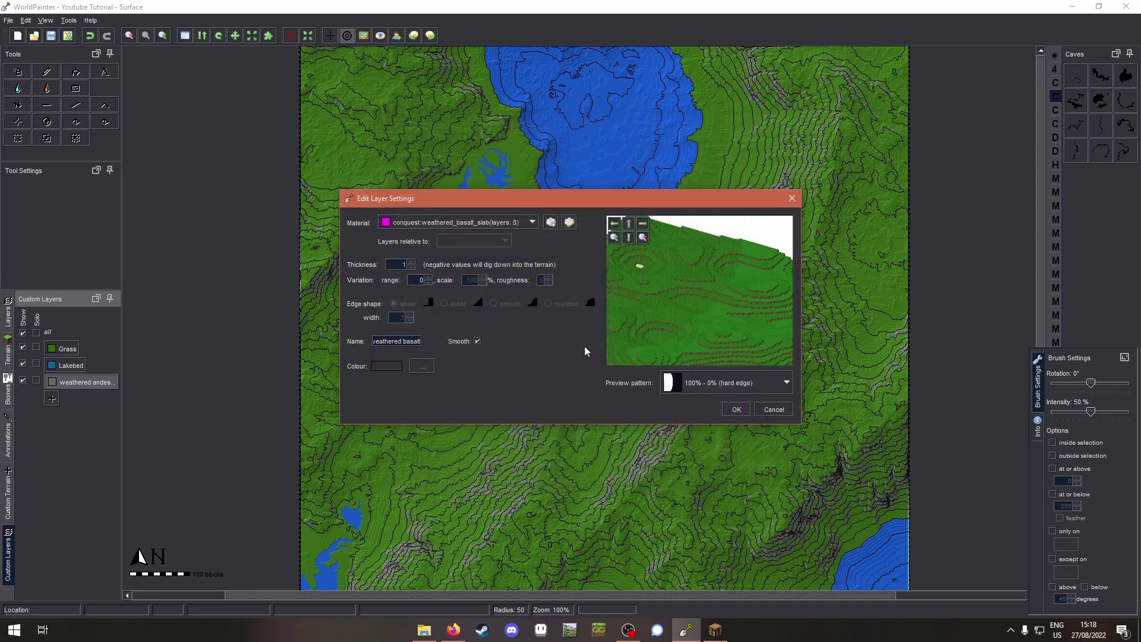
click(737, 409)
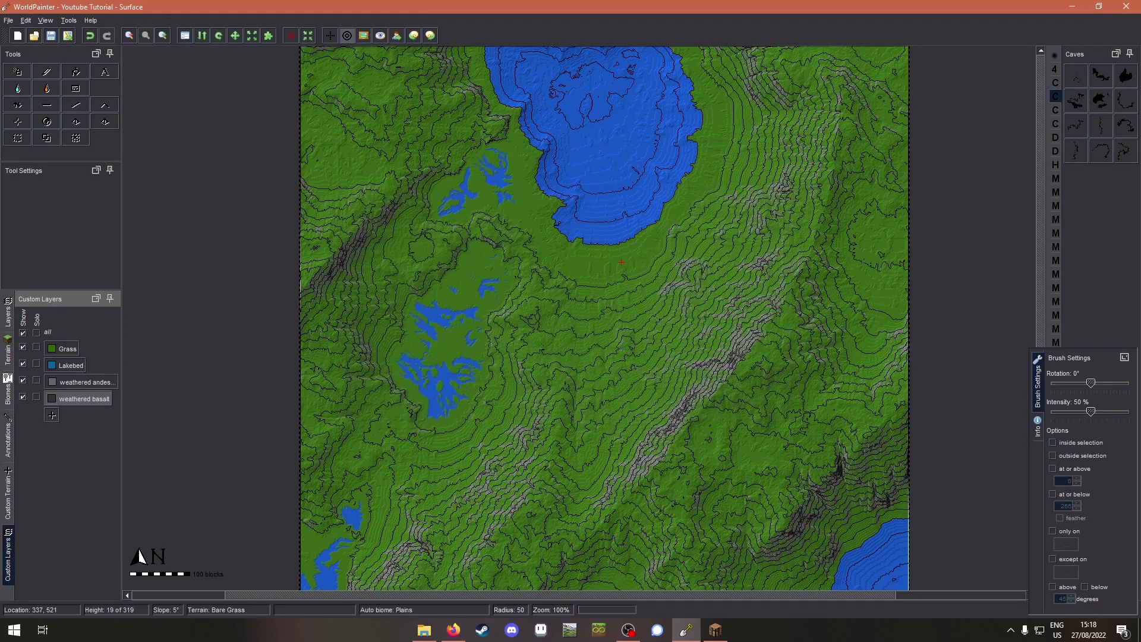
Fill the map with the weathered andesite layer, only on the custom weathered_andesite terrain
key(ctrl+g)
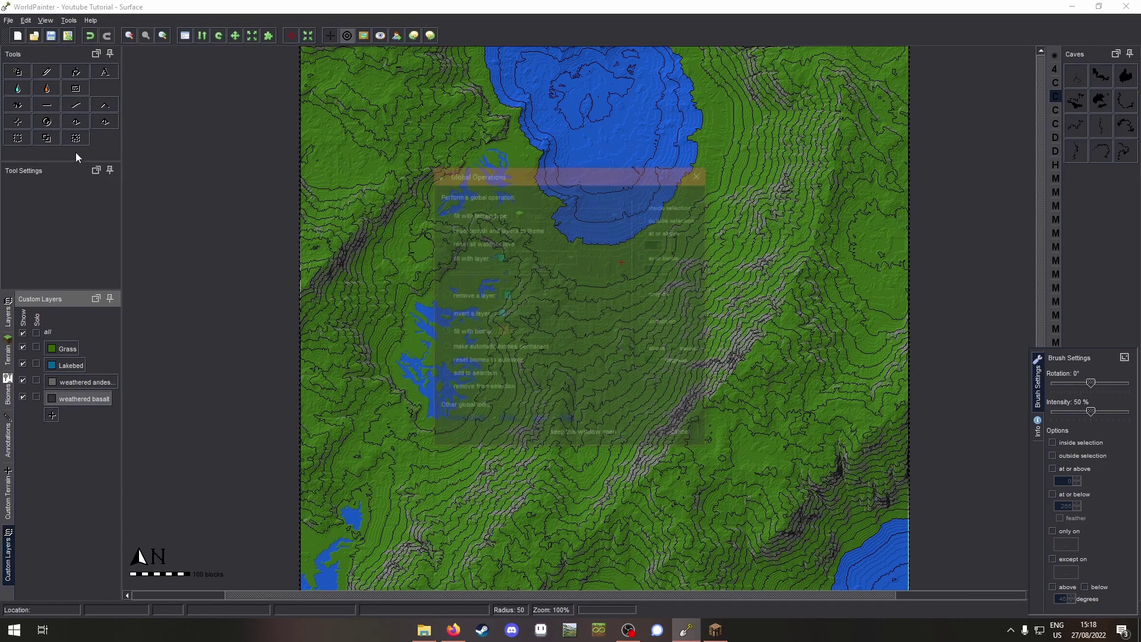
click(467, 263)
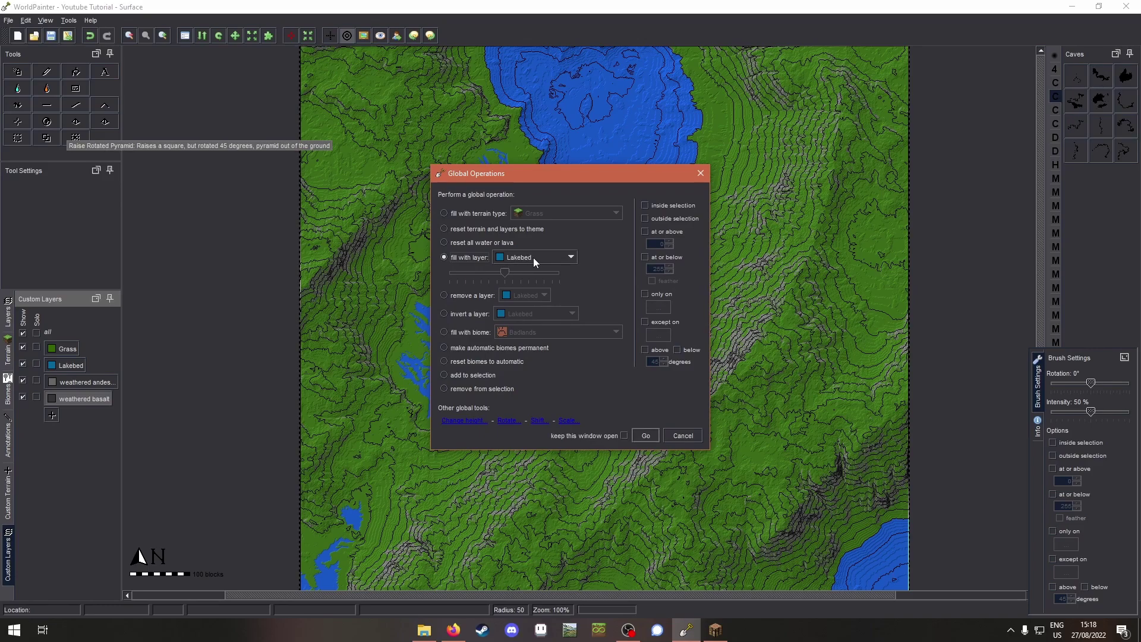
click(533, 258)
click(543, 341)
click(645, 295)
mouse_move(694, 342)
mouse_move(762, 342)
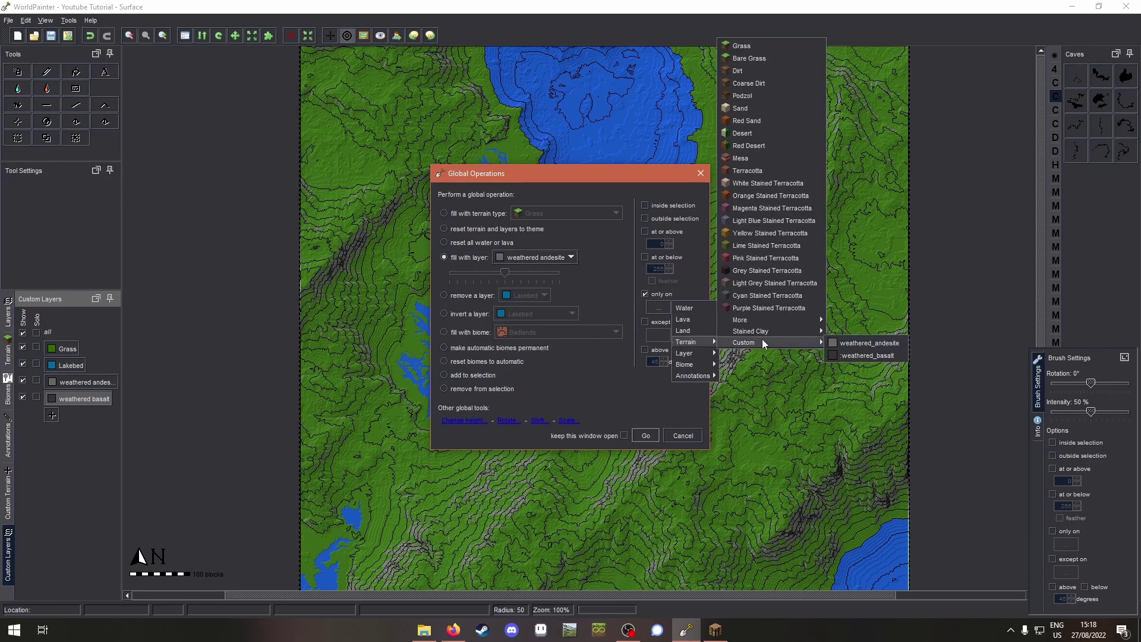
click(871, 348)
click(678, 435)
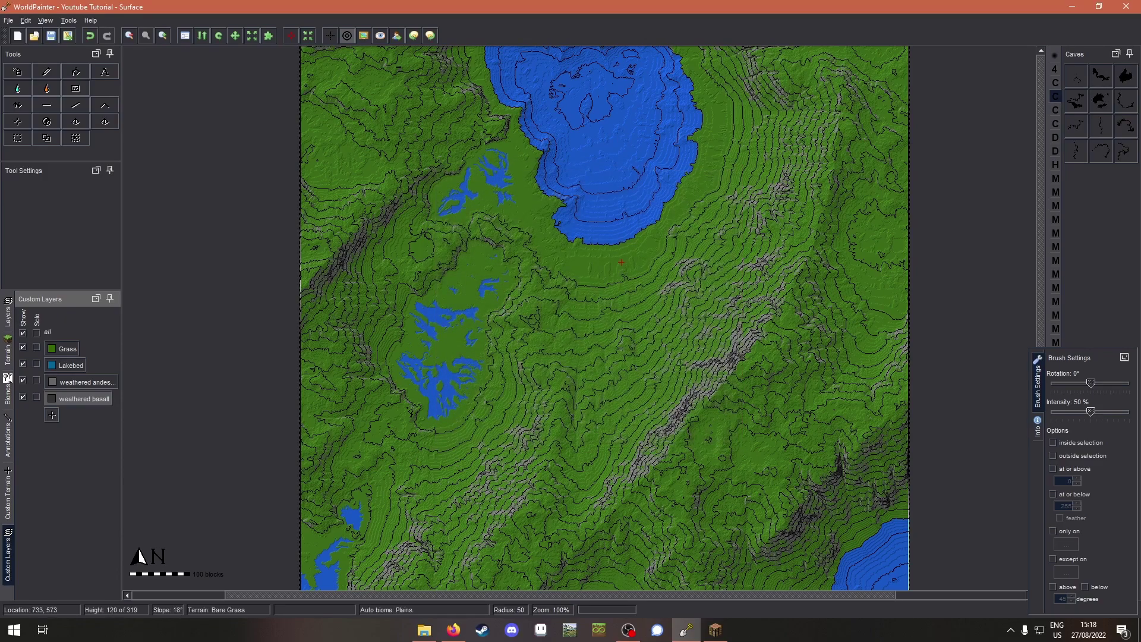
Fill the map with the weathered basalt layer, only on the custom weathered_basalt terrain
key(ctrl+g)
click(470, 257)
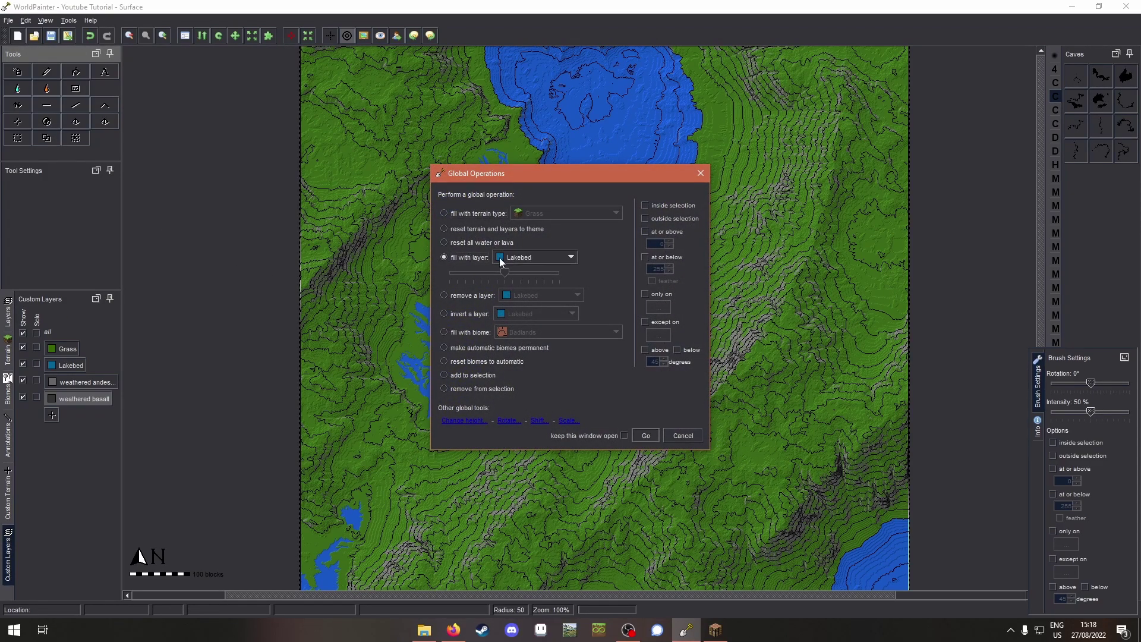
click(502, 257)
click(526, 335)
click(659, 295)
click(658, 307)
mouse_move(698, 340)
mouse_move(786, 346)
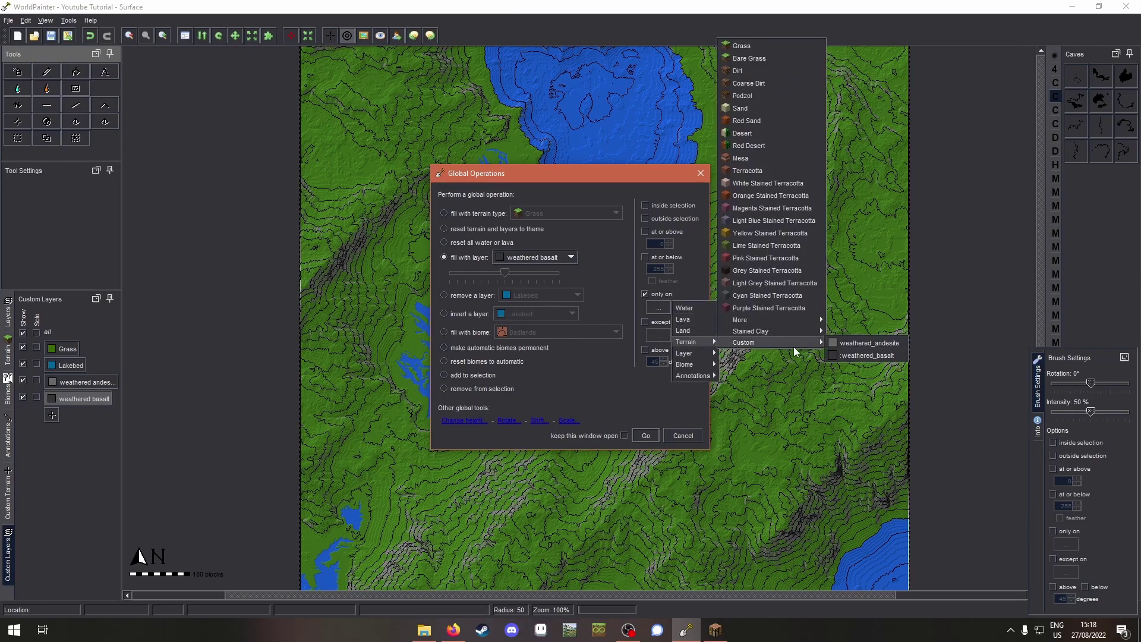
click(843, 358)
click(677, 435)
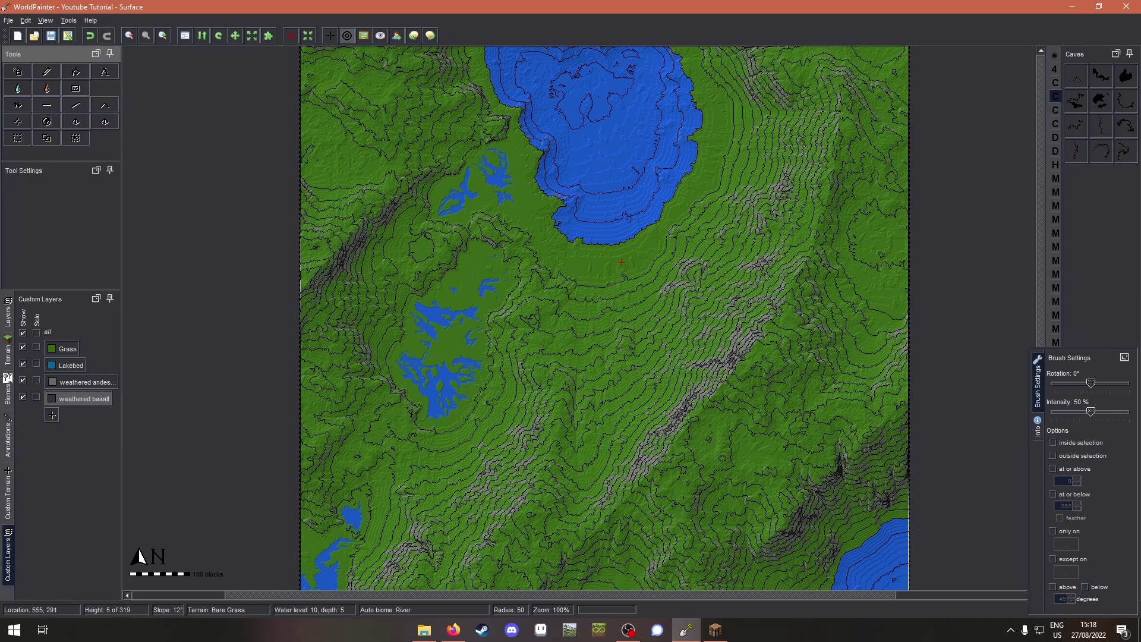
Export the whole world as "Youtube Tutorial" into the Conquest Reforged 1.18.2 saves folder
key(ctrl+e)
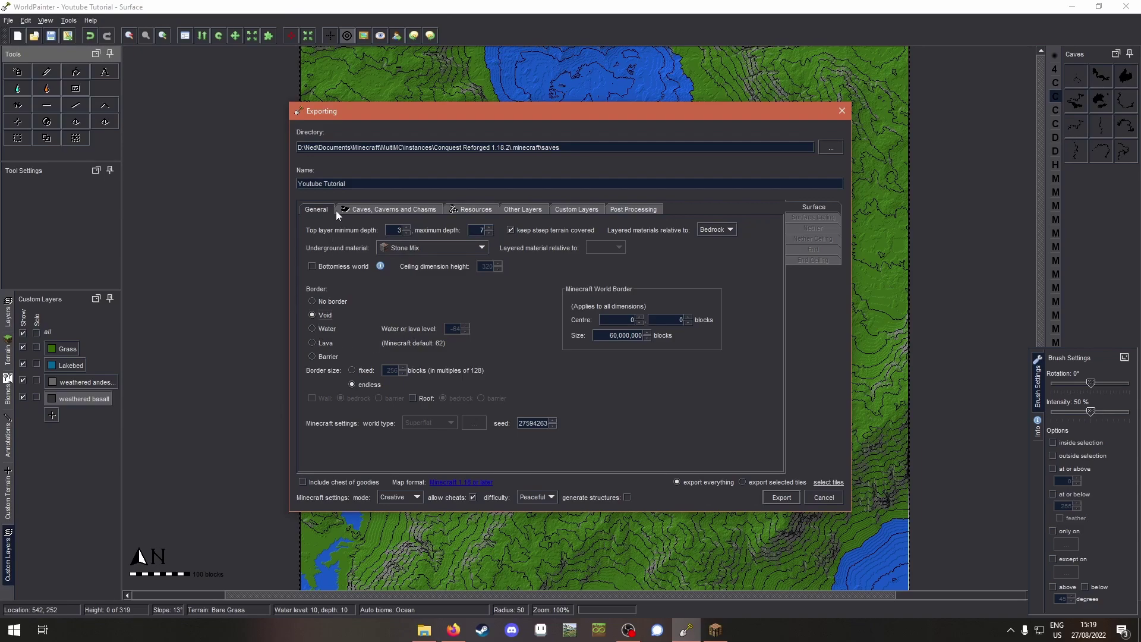
click(790, 494)
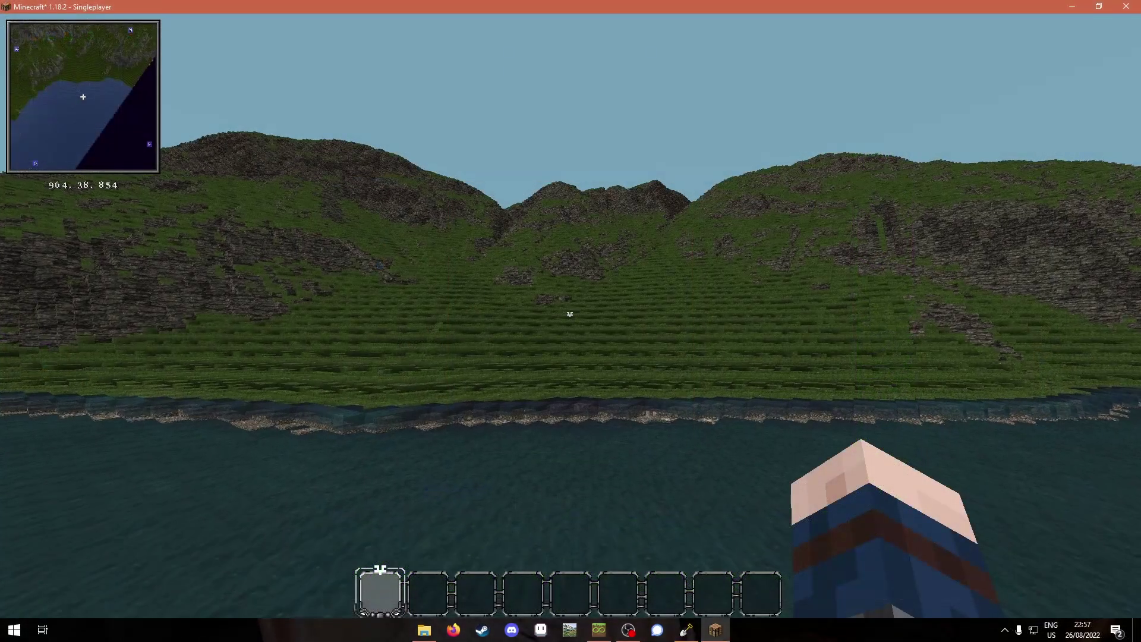
Switch to Minecraft and examine the exported hills, shoreline and lakebed from the air, on the world map and underwater
key(w)
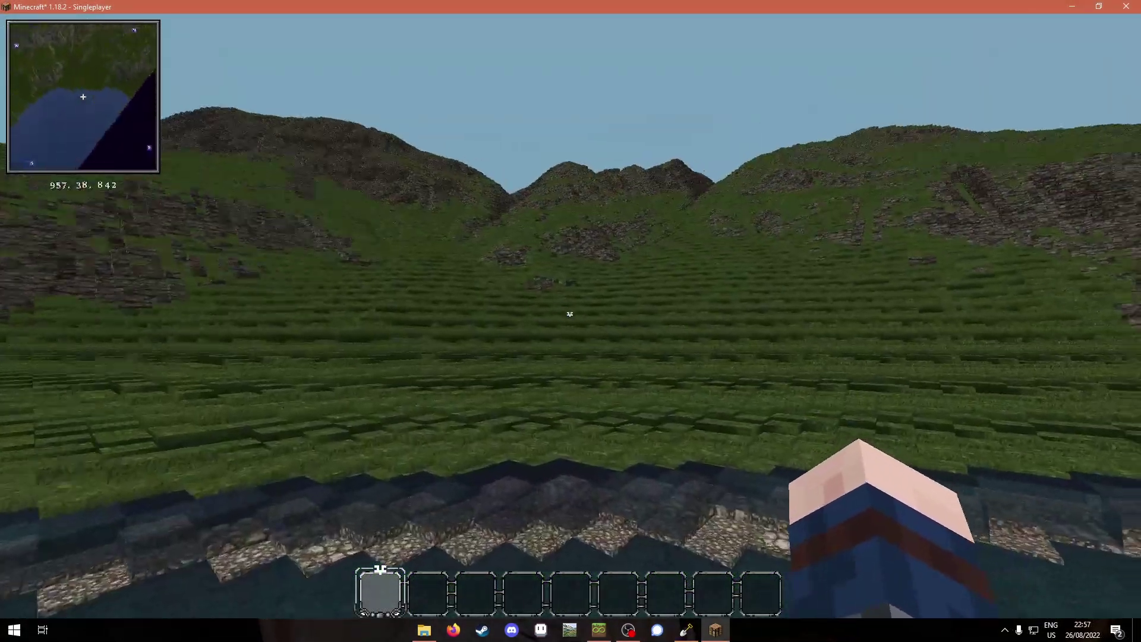
key(m)
scroll(558, 318, up, 2)
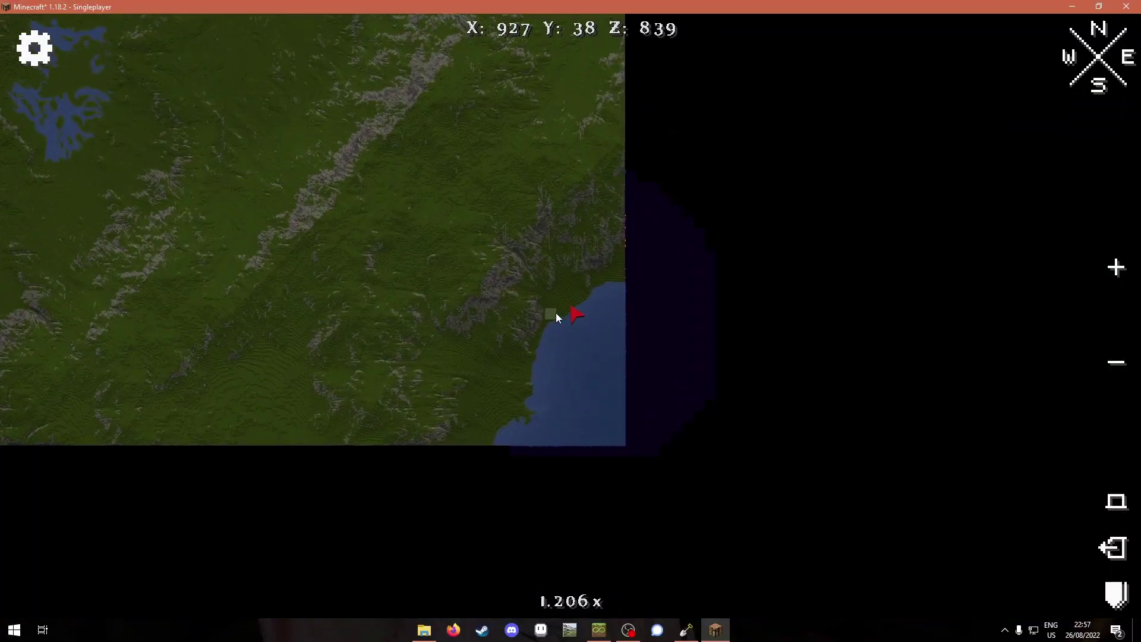
drag(536, 276, 600, 339)
key(m)
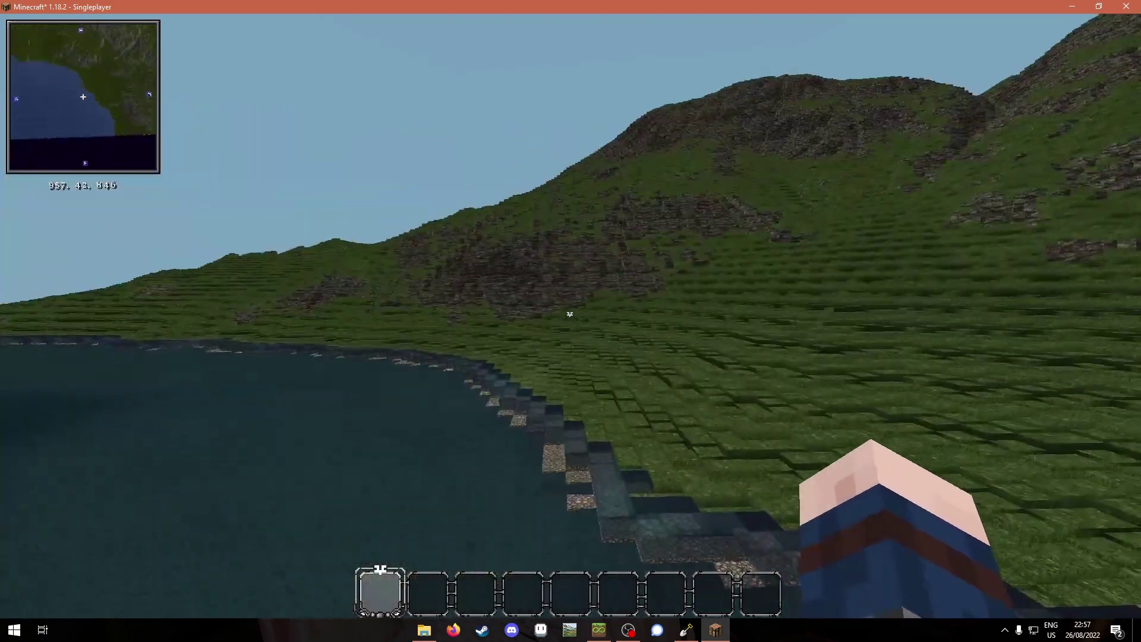
key(w)
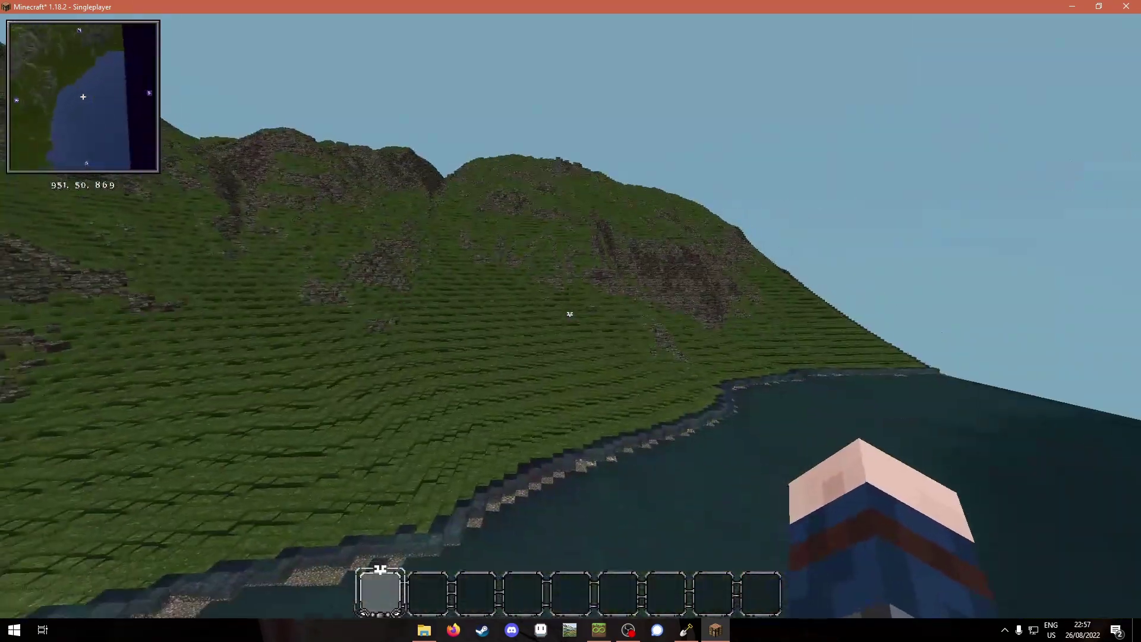
key(w)
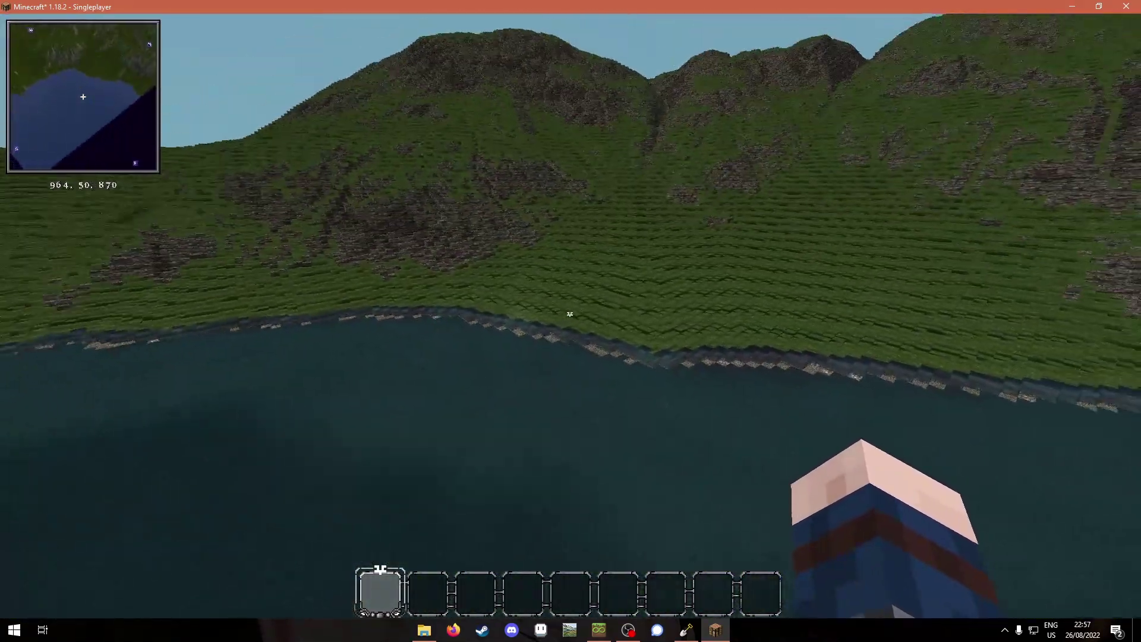
key(w)
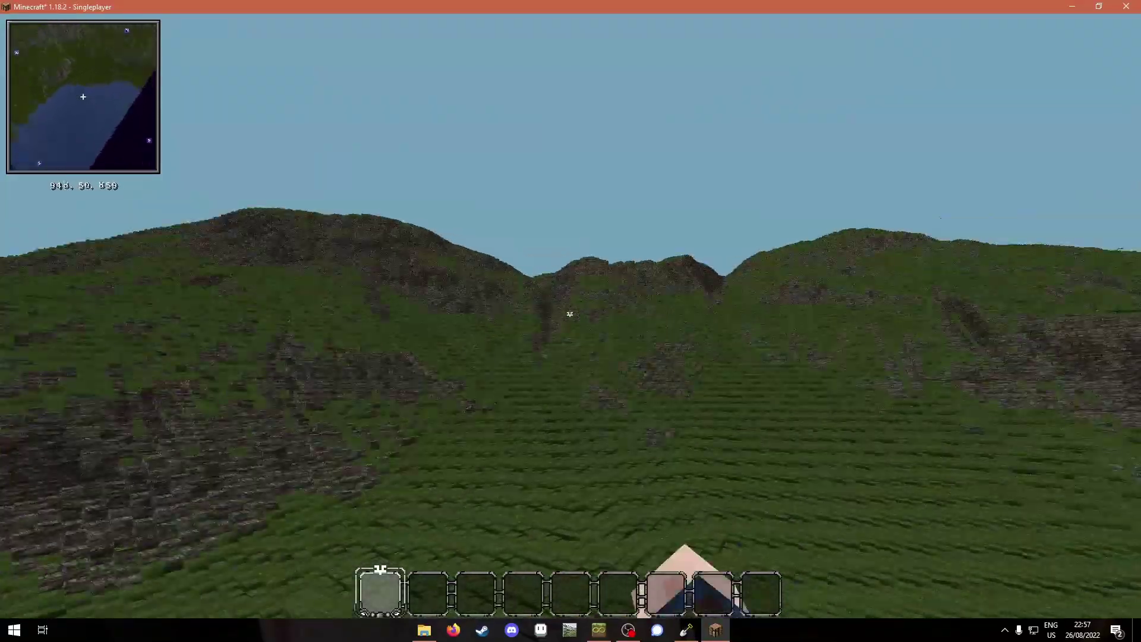
key(w)
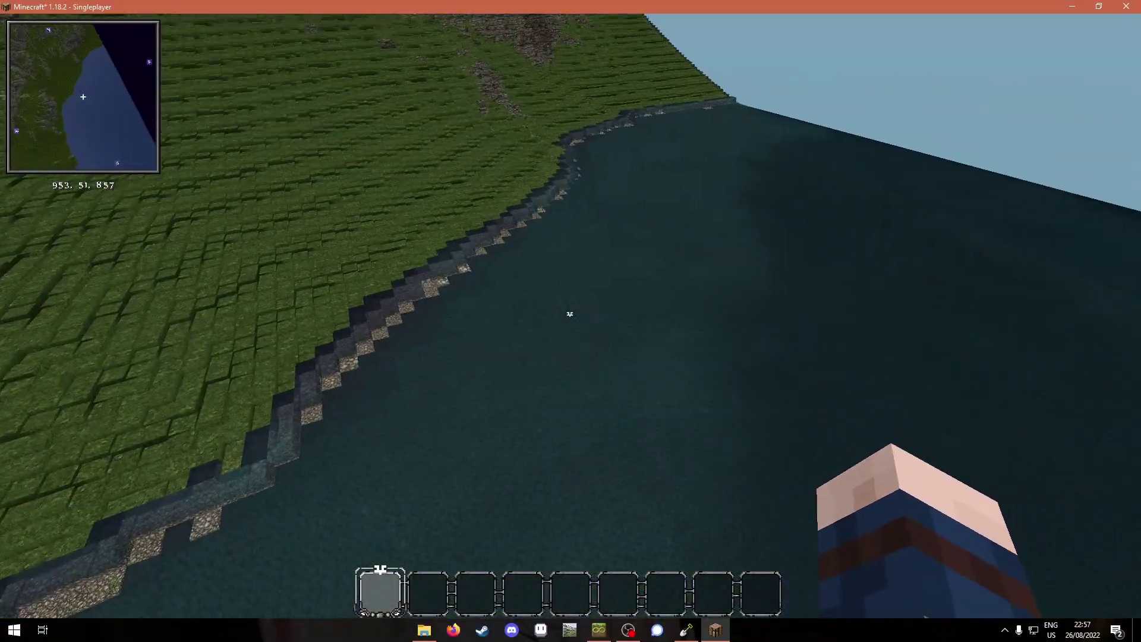
key(w)
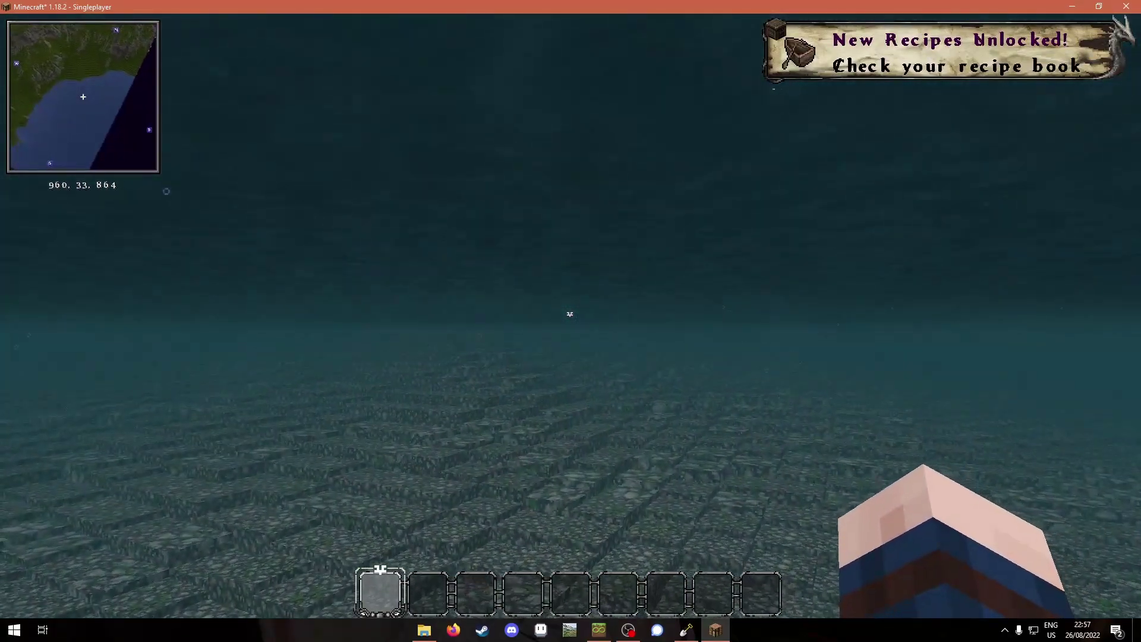
key(w)
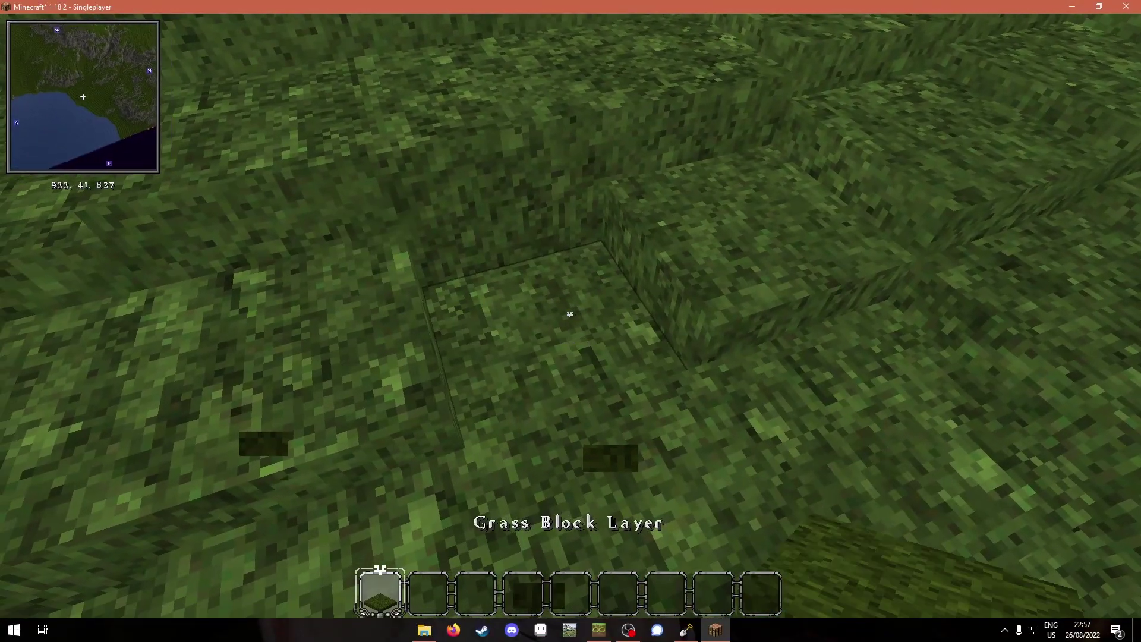
Remove one grass block layer to inspect the loamy dirt beneath it, and put the grass block layer back
click(570, 314)
key(2)
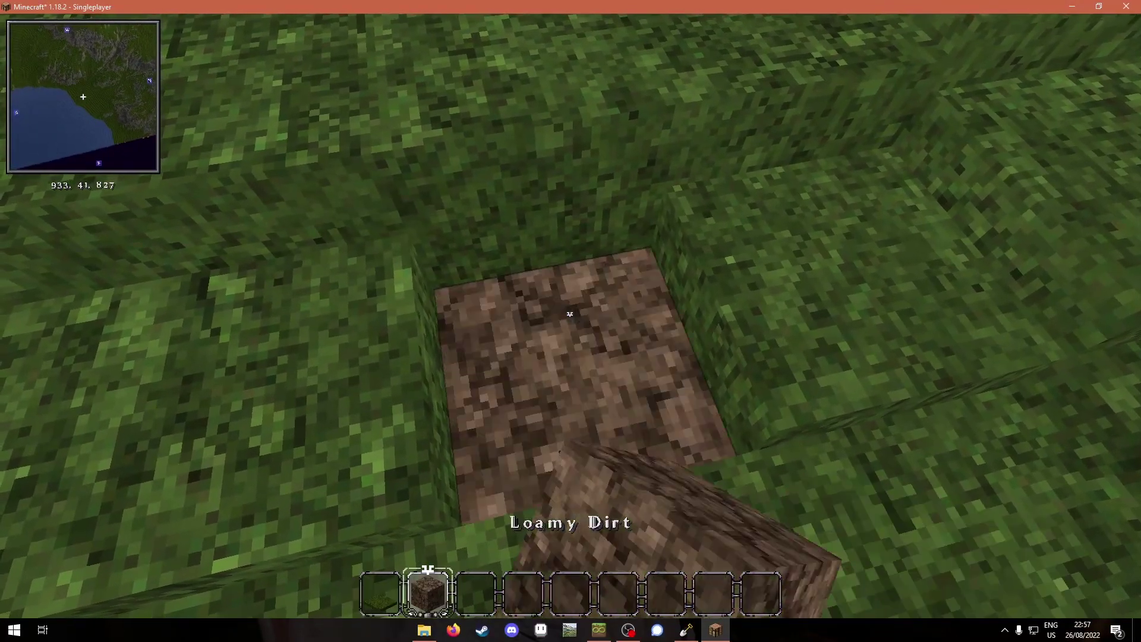
key(1)
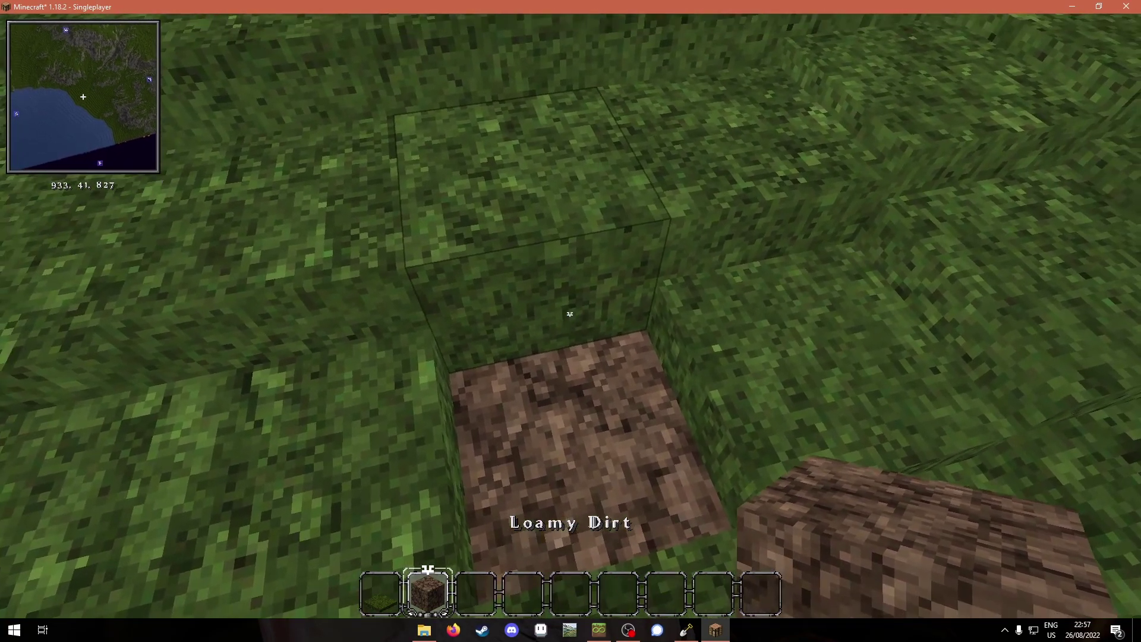
key(1)
right_click(569, 314)
key(s)
key(space)
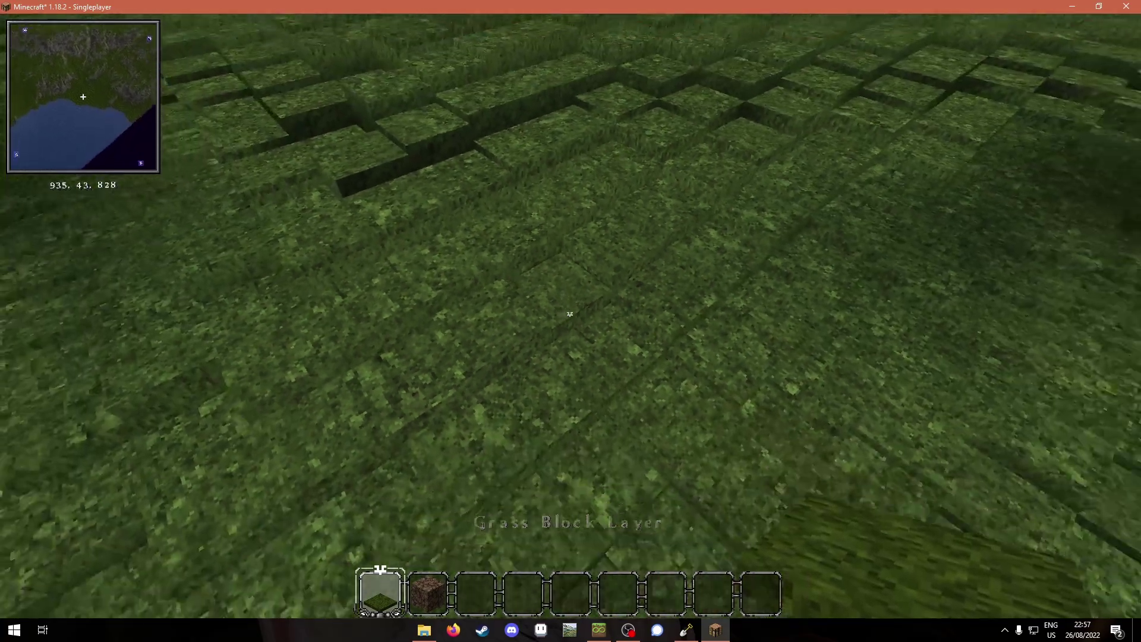
Put a wooden axe in the third hotbar slot as the region selection tool
key(w)
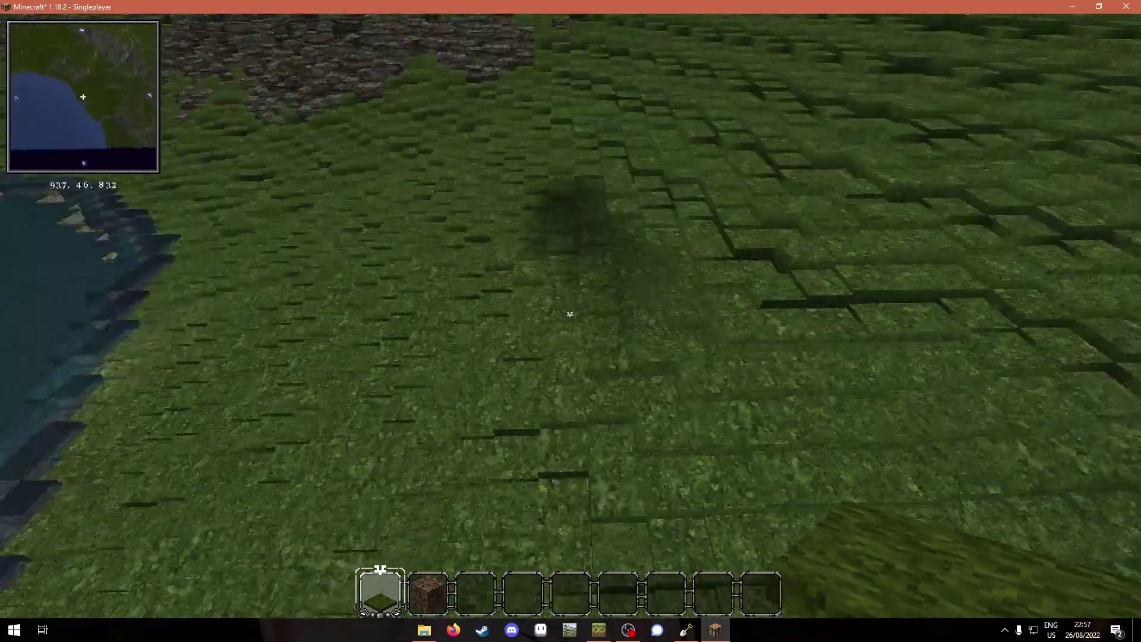
key(3)
key(c)
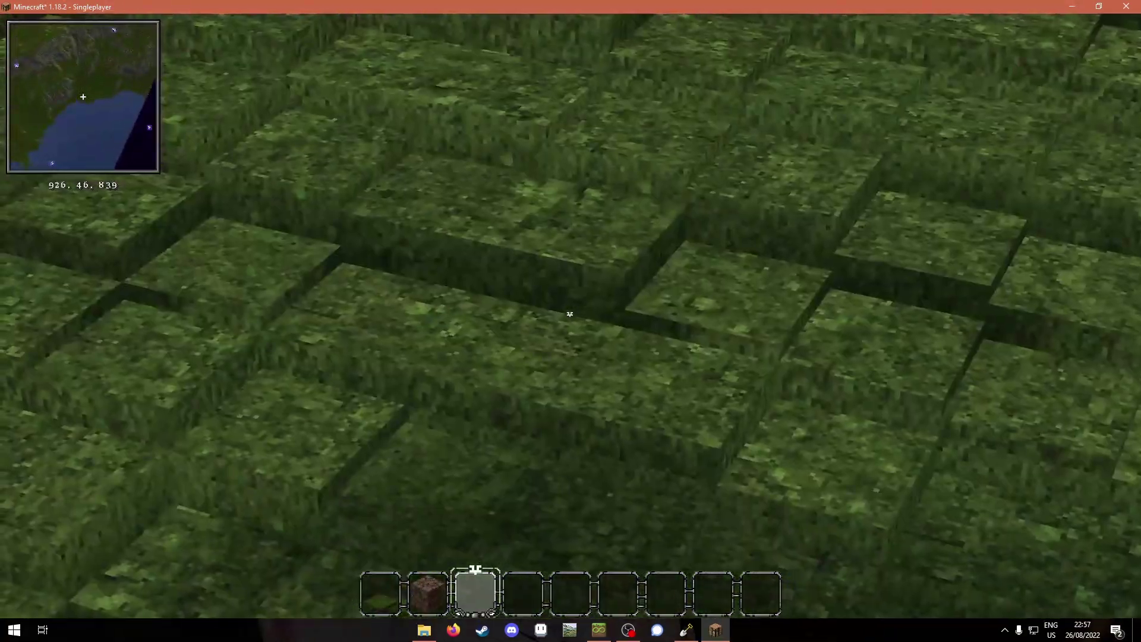
key(w)
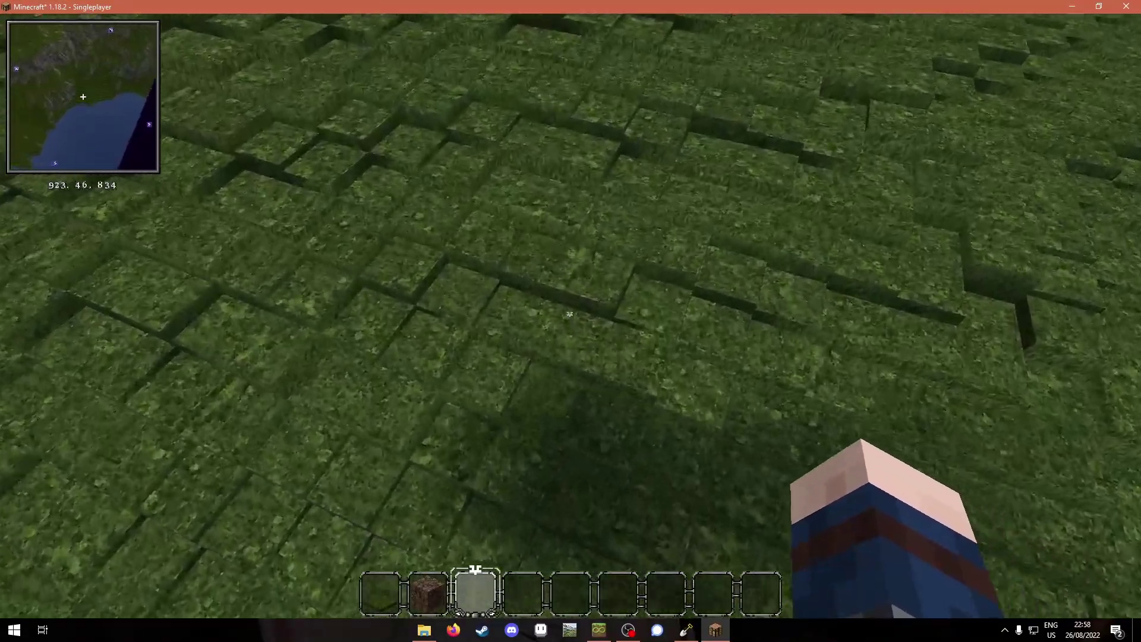
key(e)
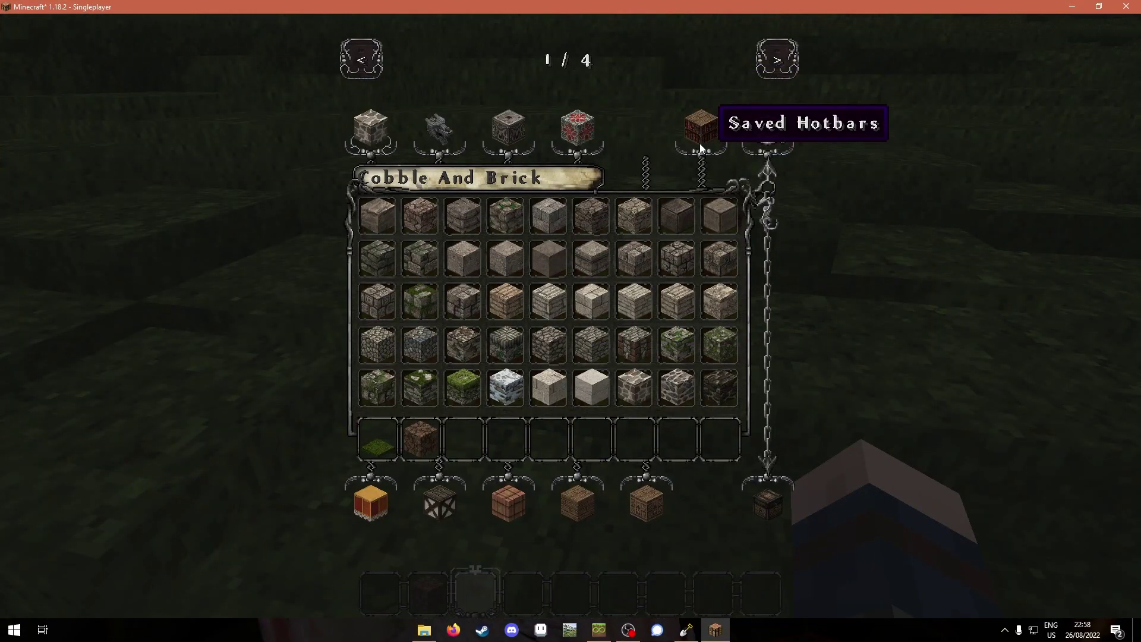
key(e)
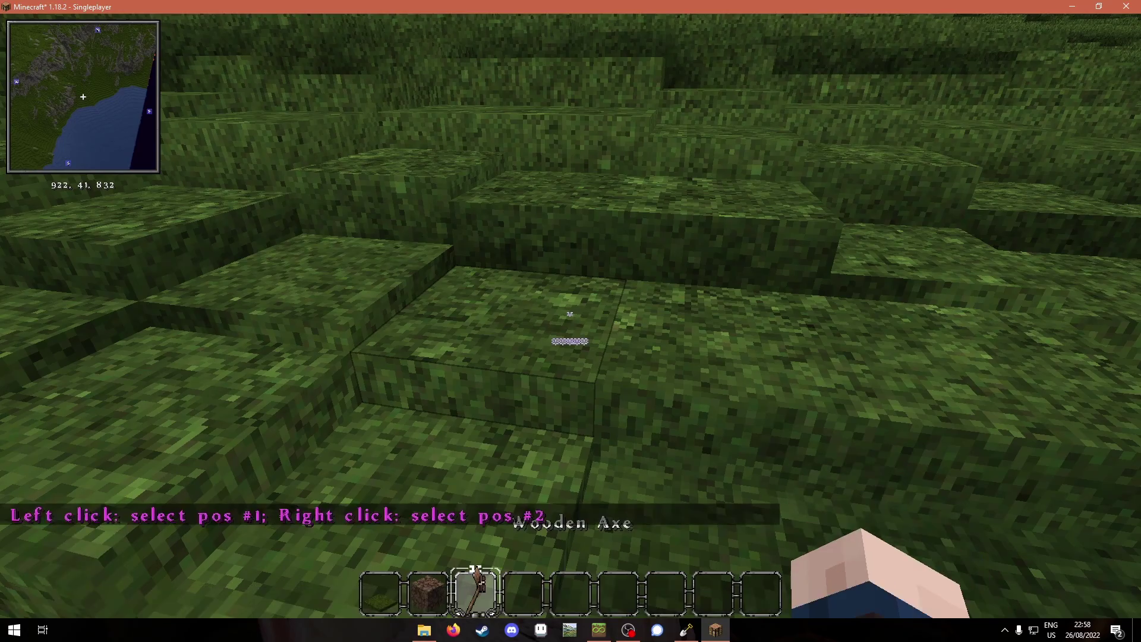
key(w)
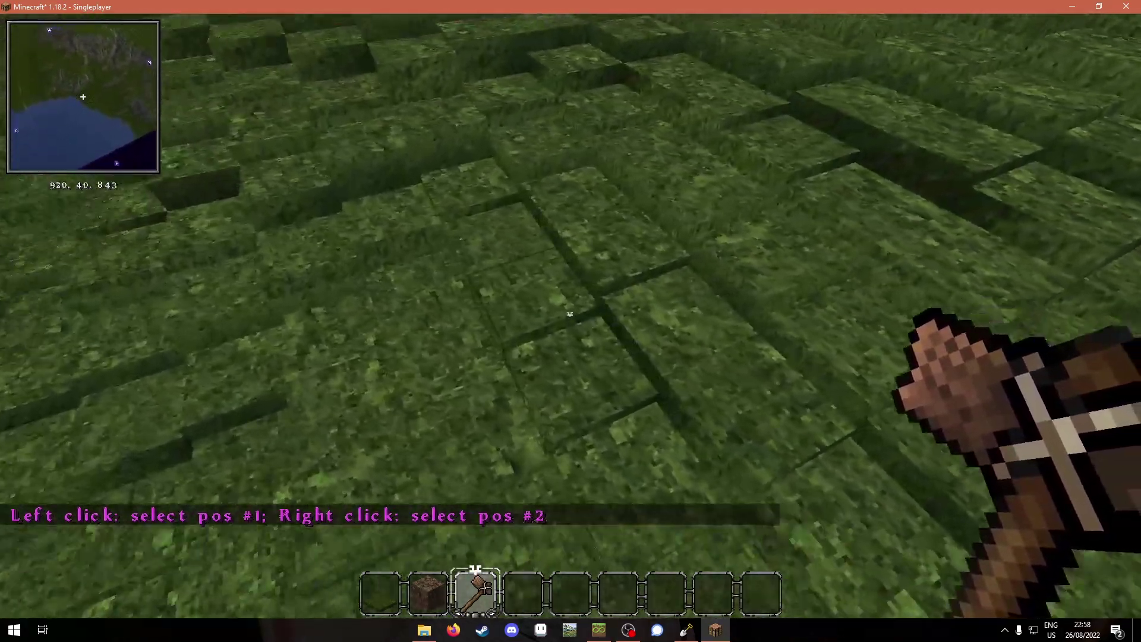
Select the region from 917, 39, 842 on the lower grass slope to 924, 53, 791 on the rocks above
click(570, 313)
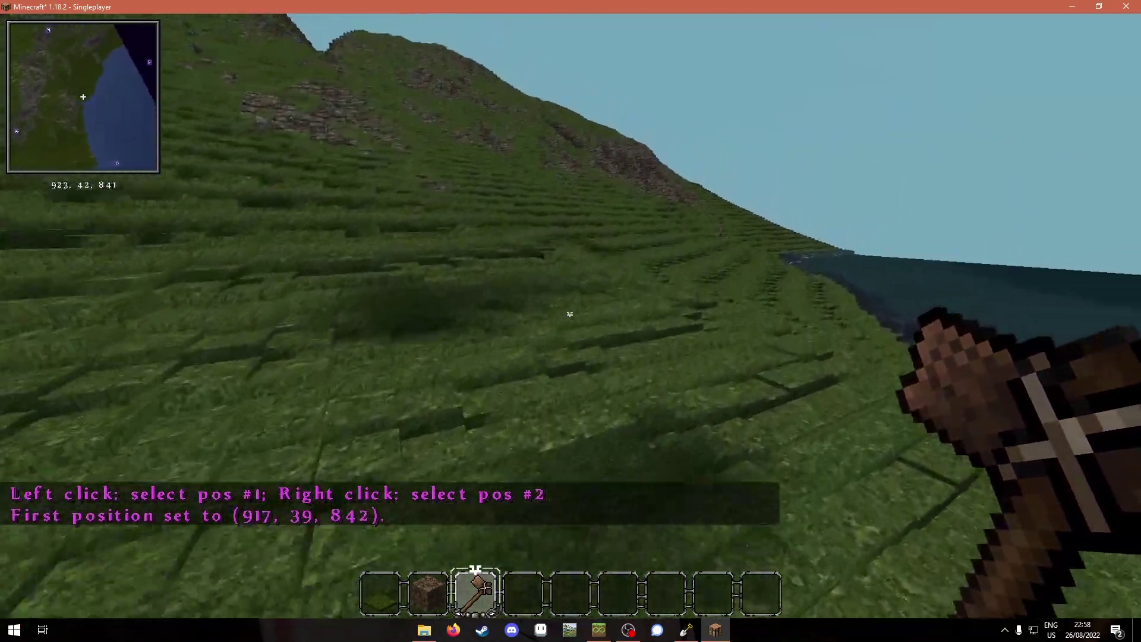
key(w)
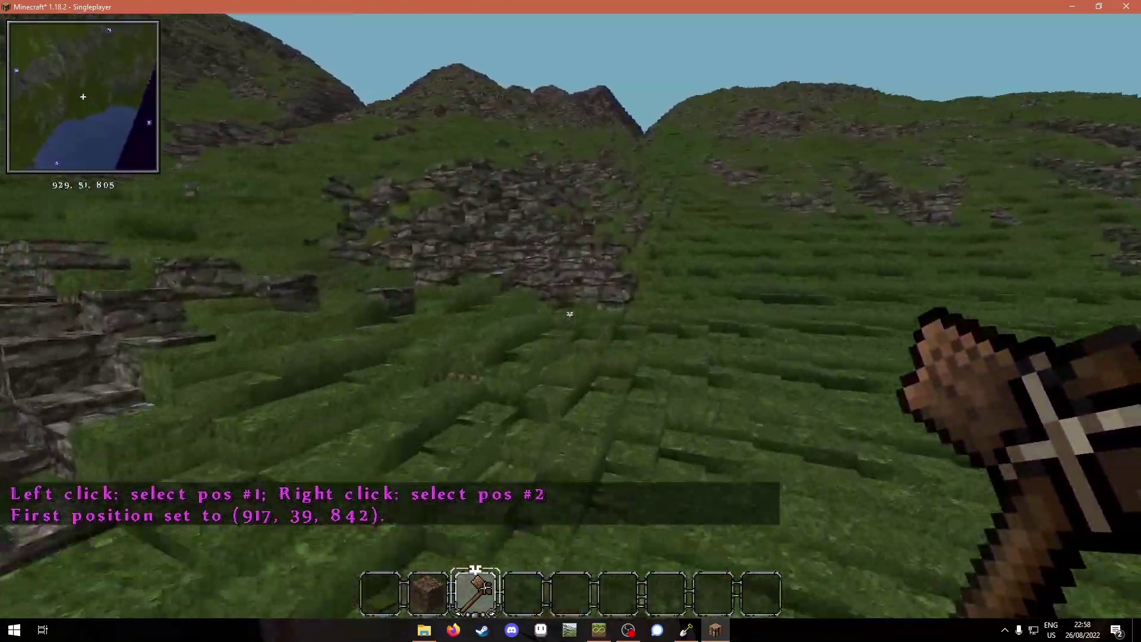
key(w)
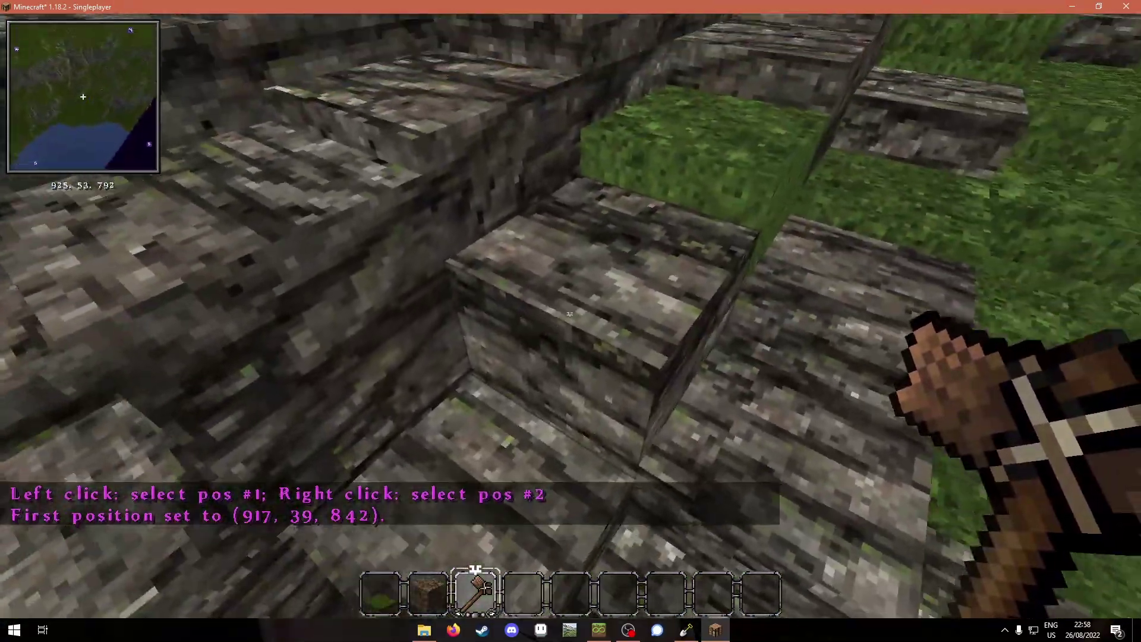
right_click(569, 314)
Run the command //replace dirt ^conquest:grass_block_layer[layers=8] on the selected region
text(s//rp)
key(BackSpace)
text(eplace !)
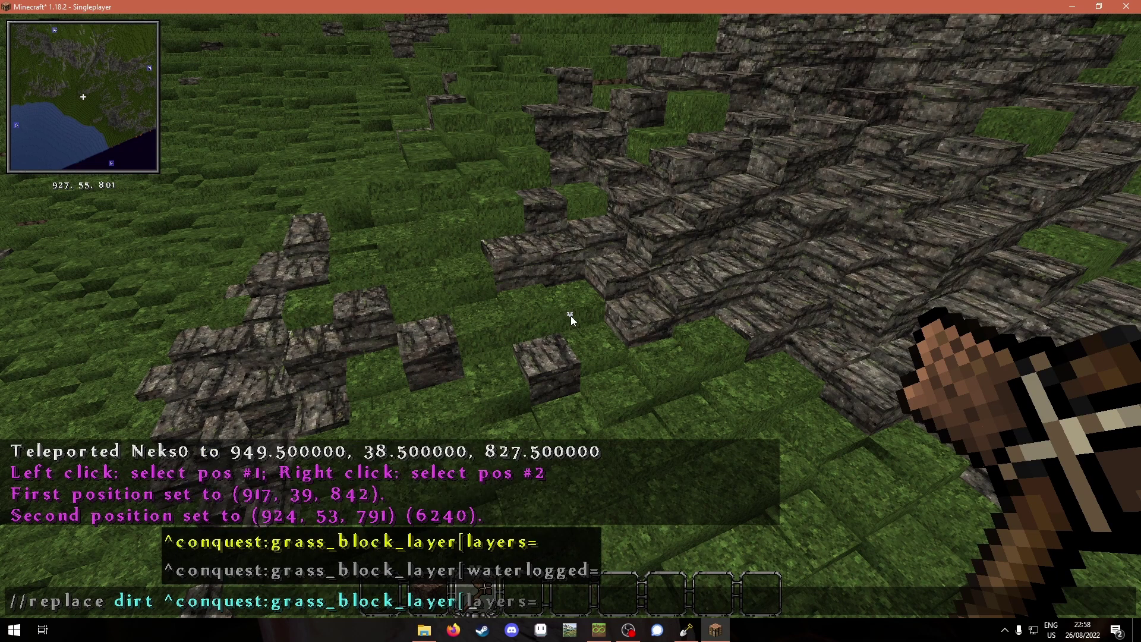
key(BackSpace)
text(])
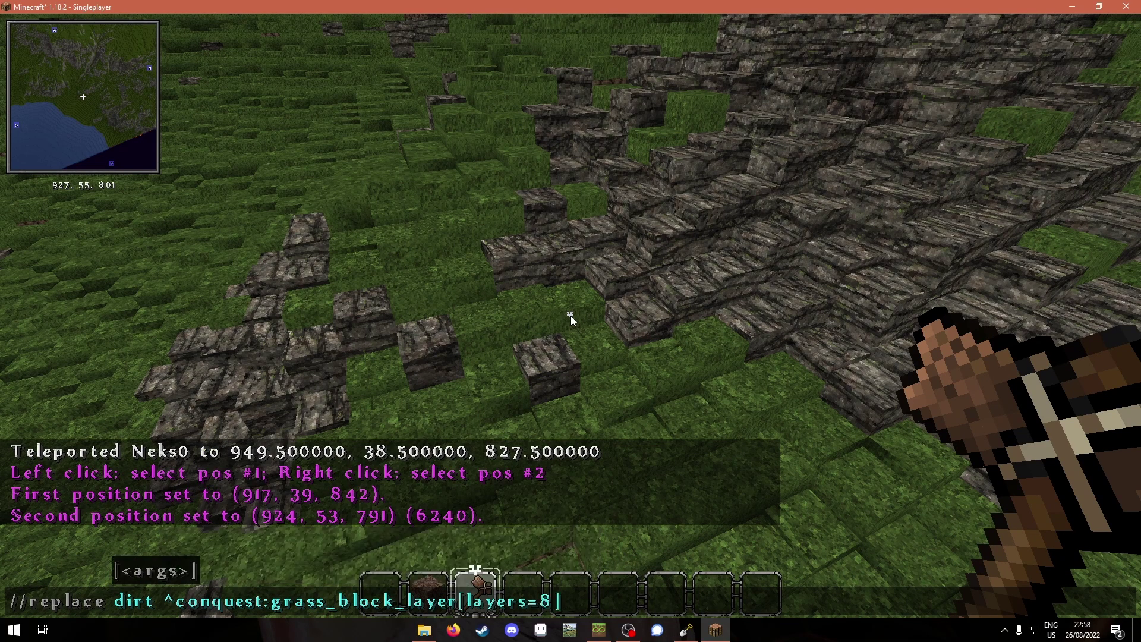
key(Return)
Examine the replaced grass area against the surrounding slope from several angles, and open the world map
key(w)
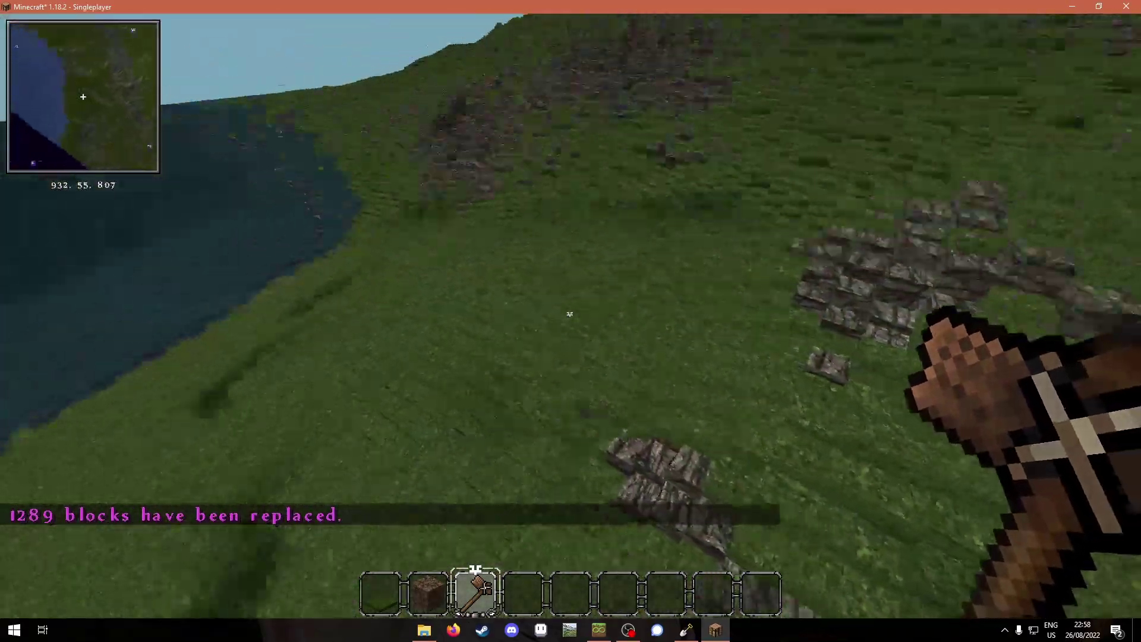
key(w)
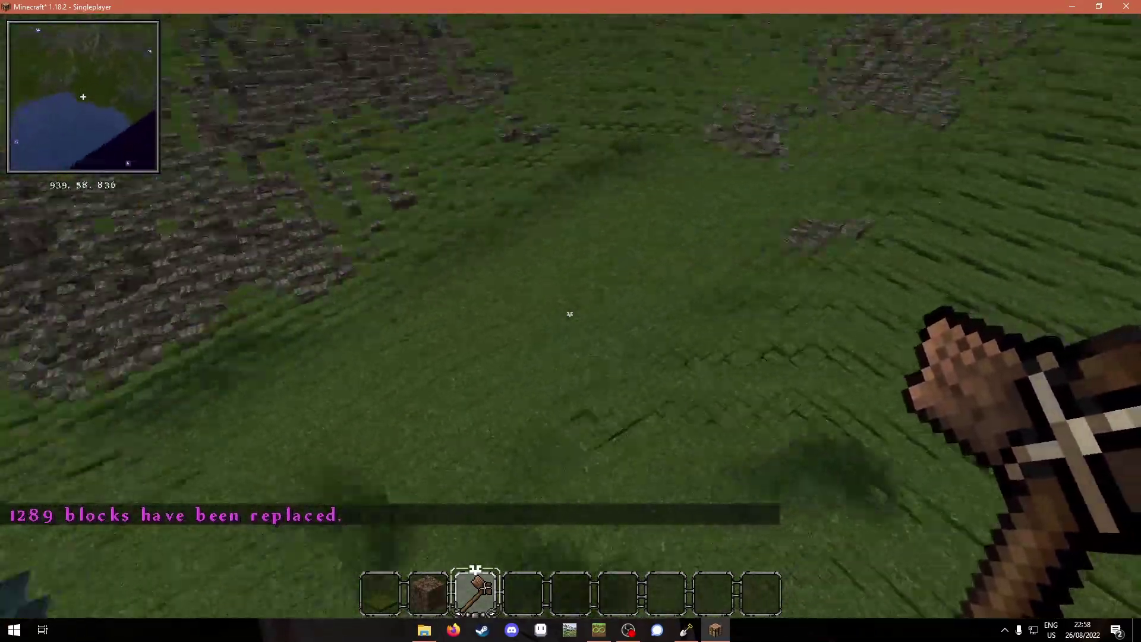
key(w)
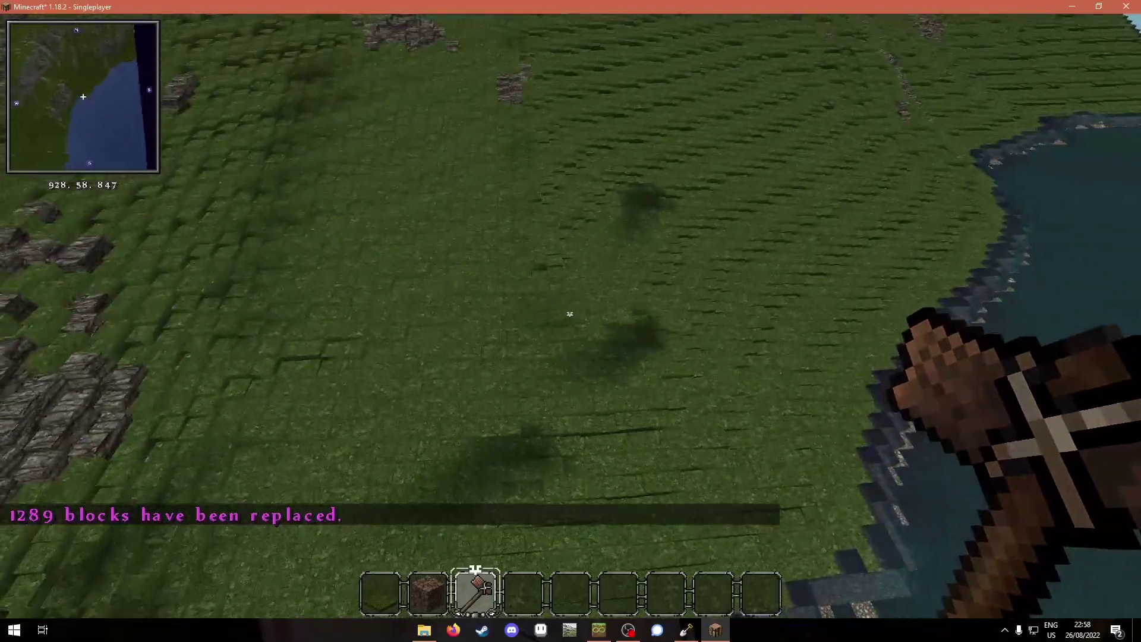
key(w)
key(shift)
scroll(570, 314, down, 1)
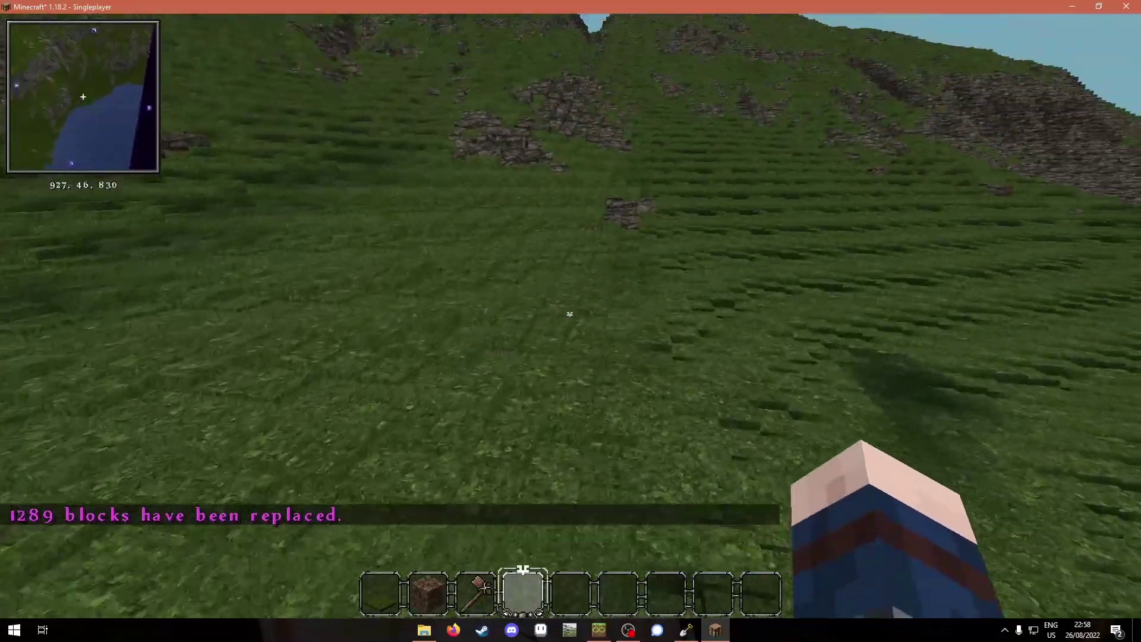
key(w)
key(space)
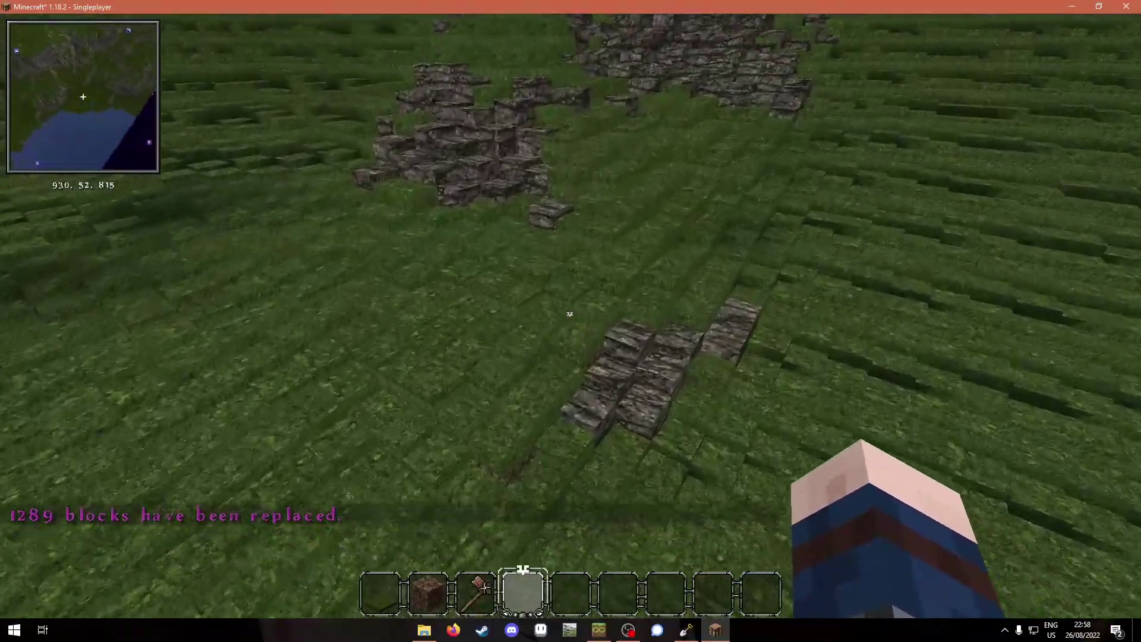
key(s)
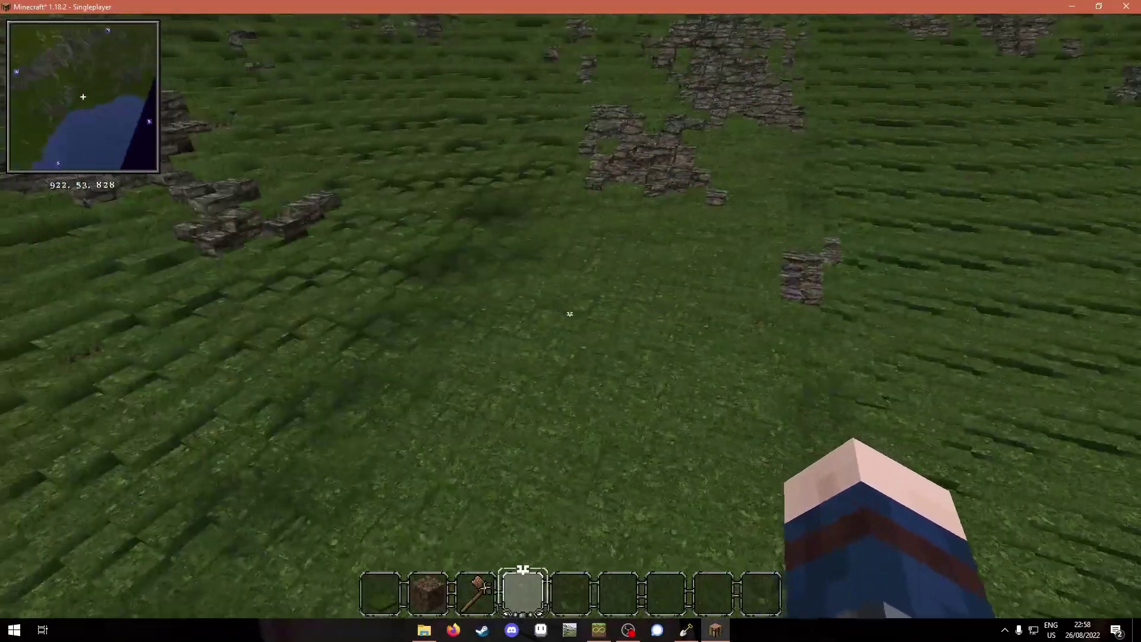
key(m)
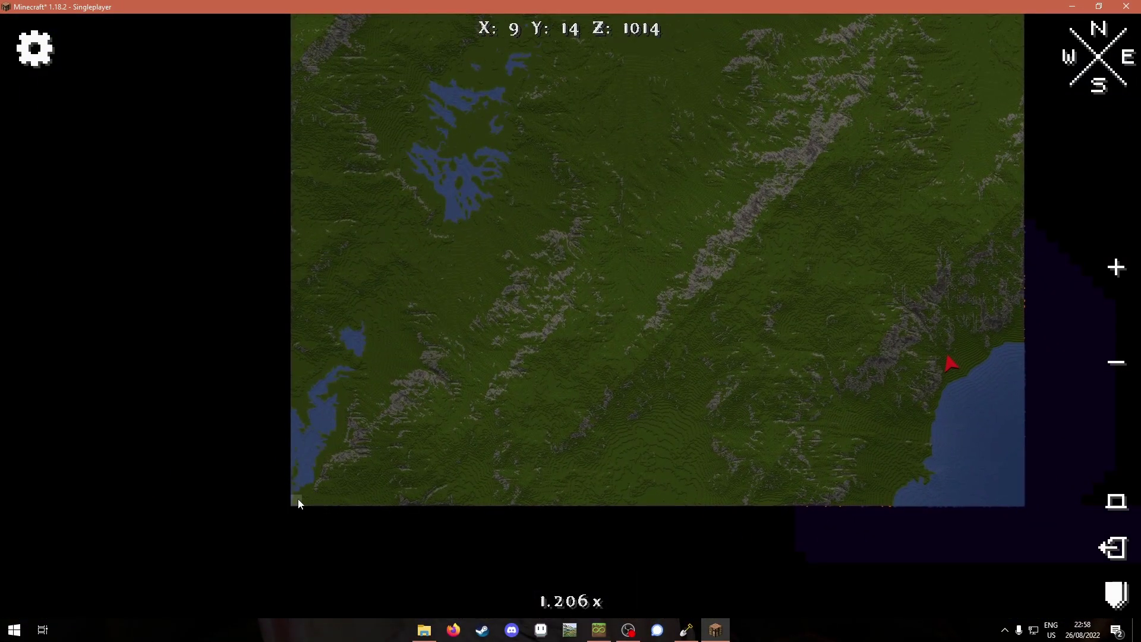
Examine the far corners of the world map, then inspect the waterlogged gravel blocks along the shoreline up close
drag(602, 288, 475, 475)
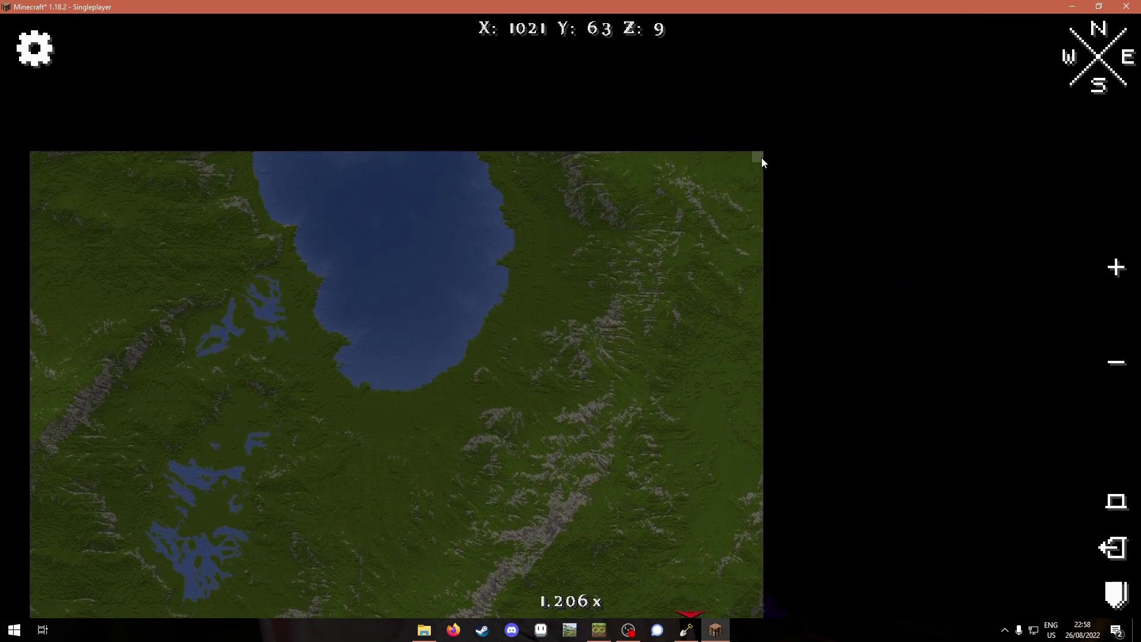
key(m)
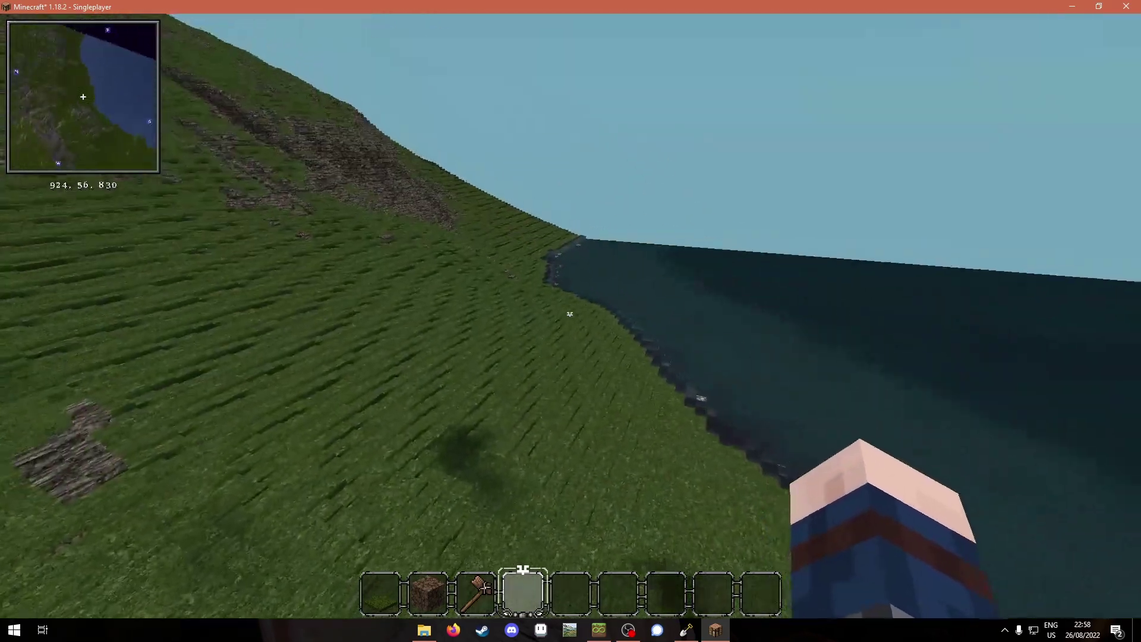
key(w)
key(s)
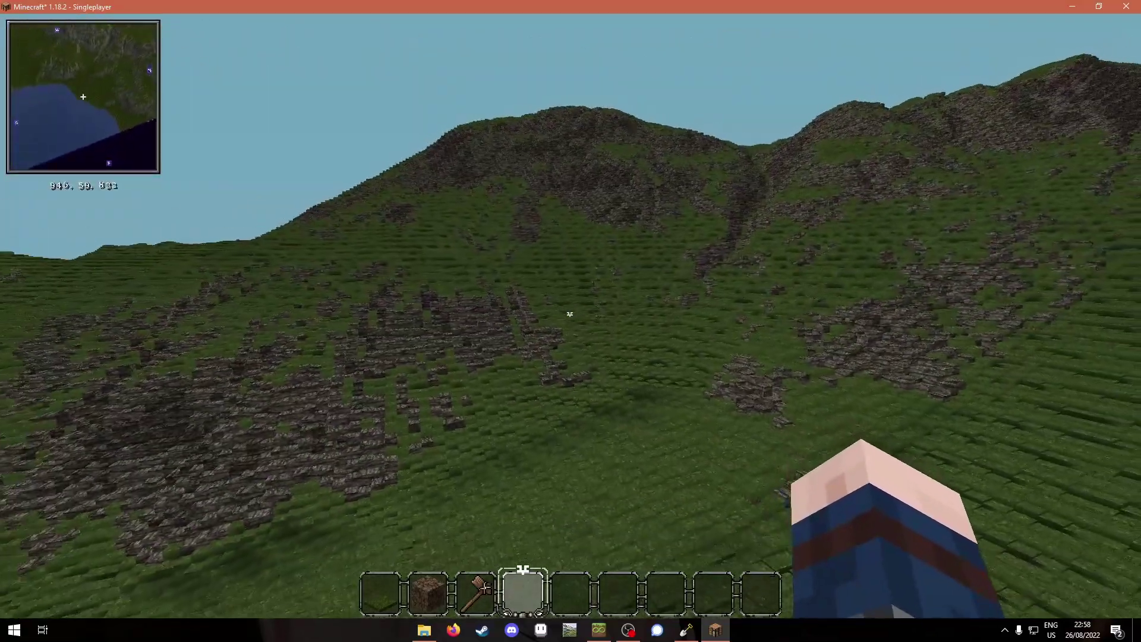
key(a)
key(c)
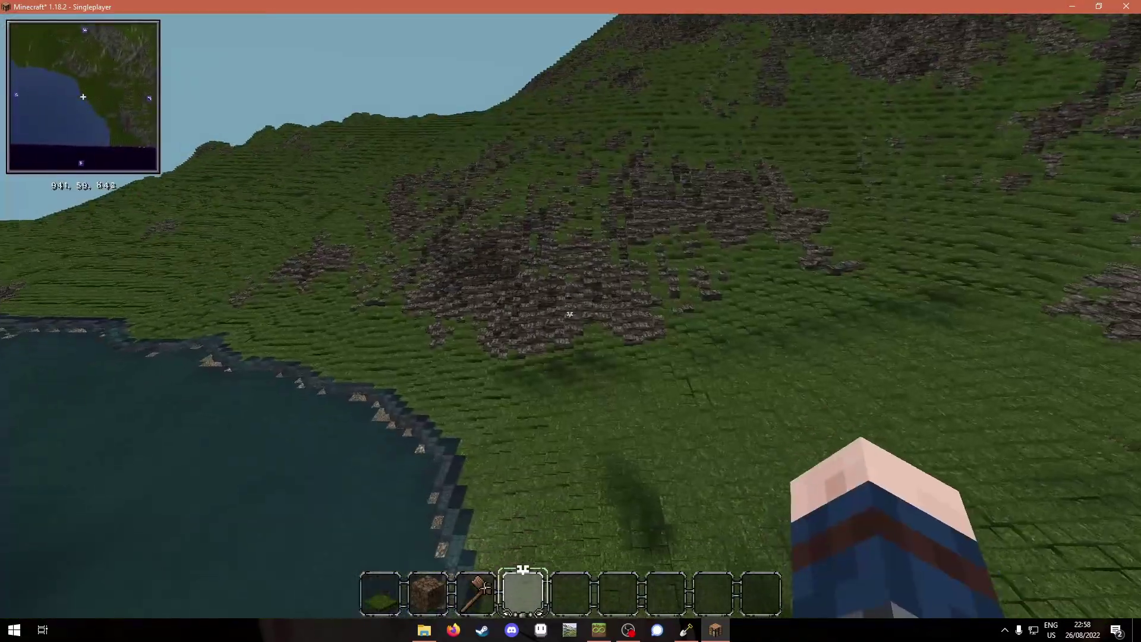
key(w)
key(shift)
key(a)
key(shift)
key(w)
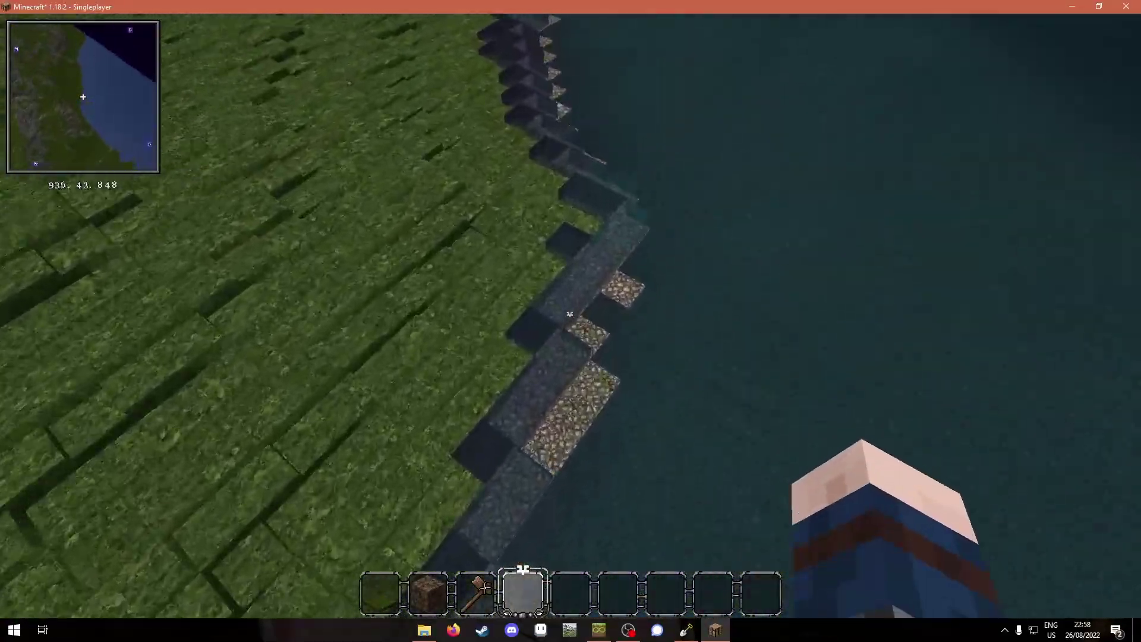
key(shift)
scroll(570, 314, up, 1)
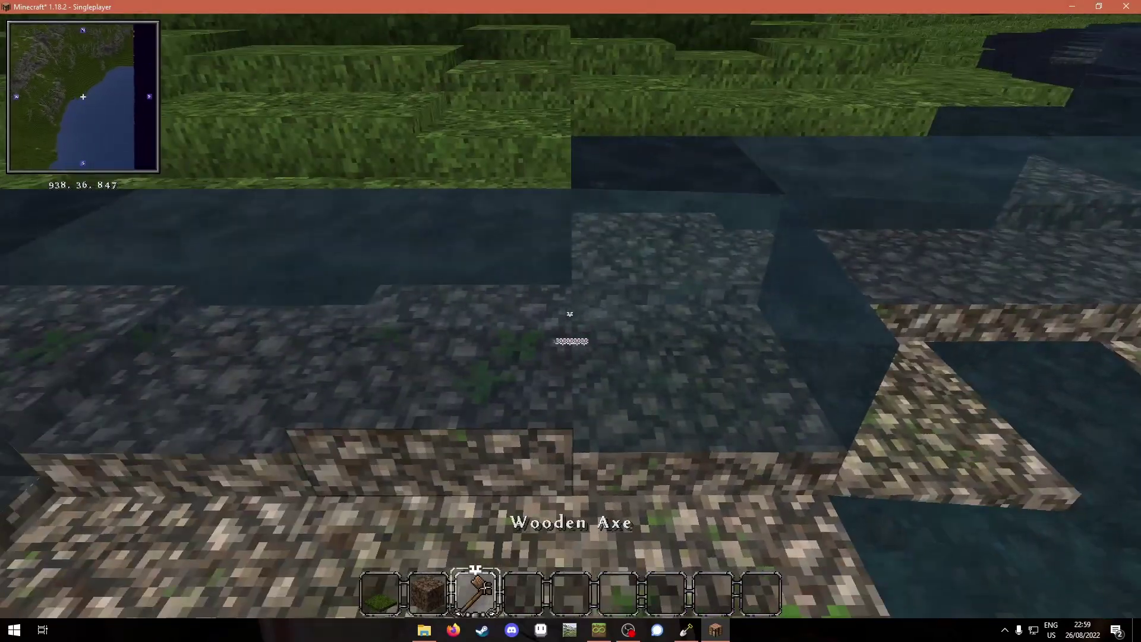
Place a dirt block at 900, 36, 896 on the waterline and set it as the first region position
key(space)
key(w)
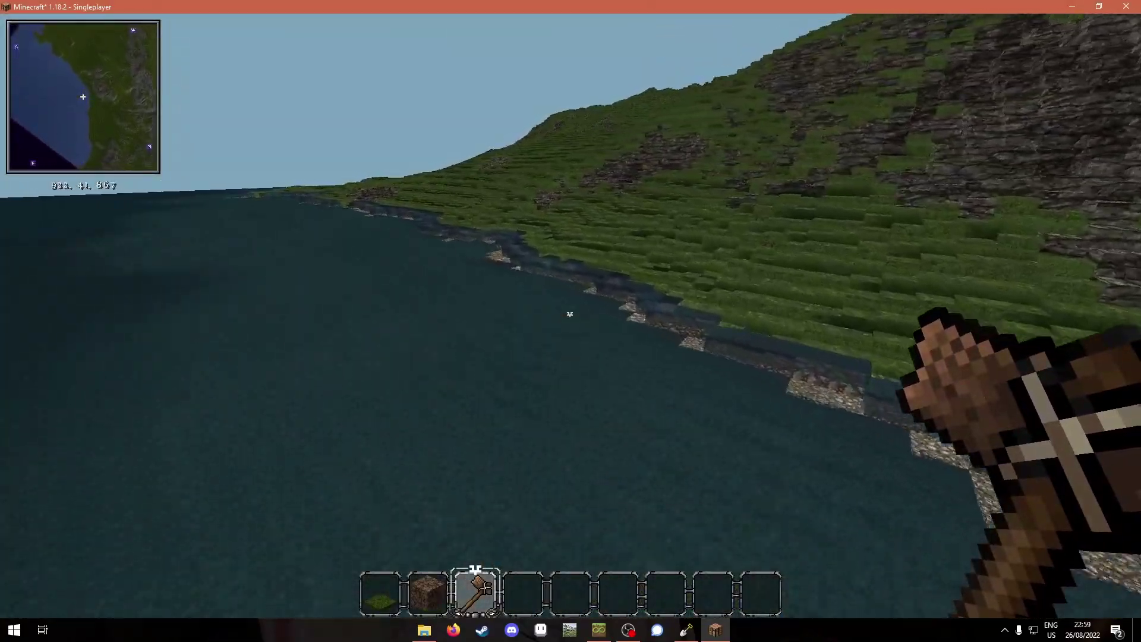
key(shift)
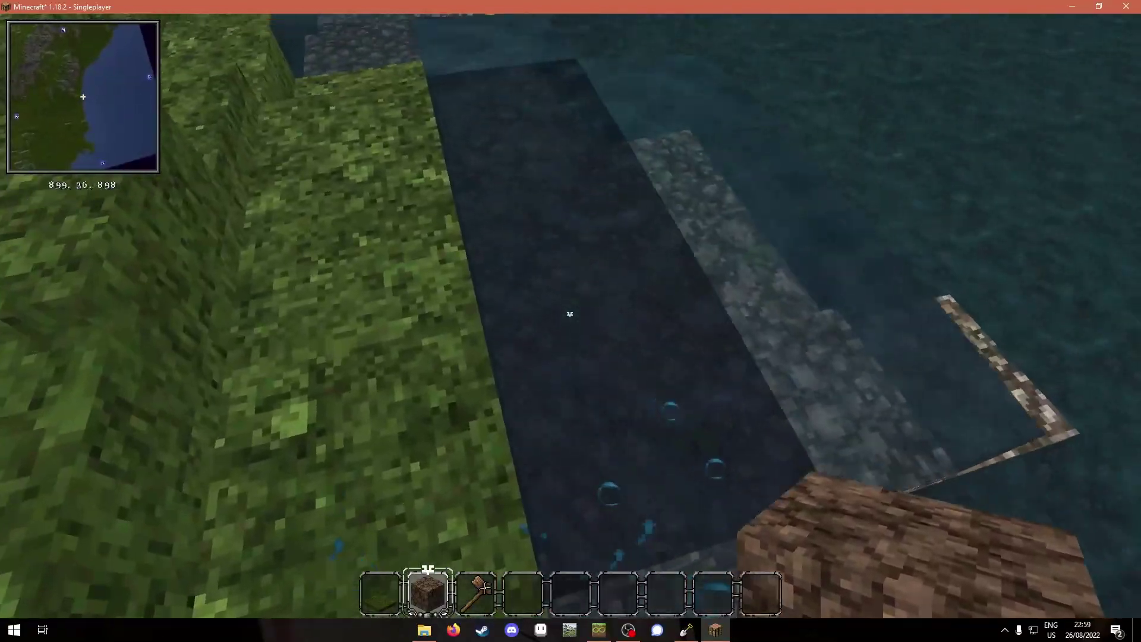
right_click(570, 313)
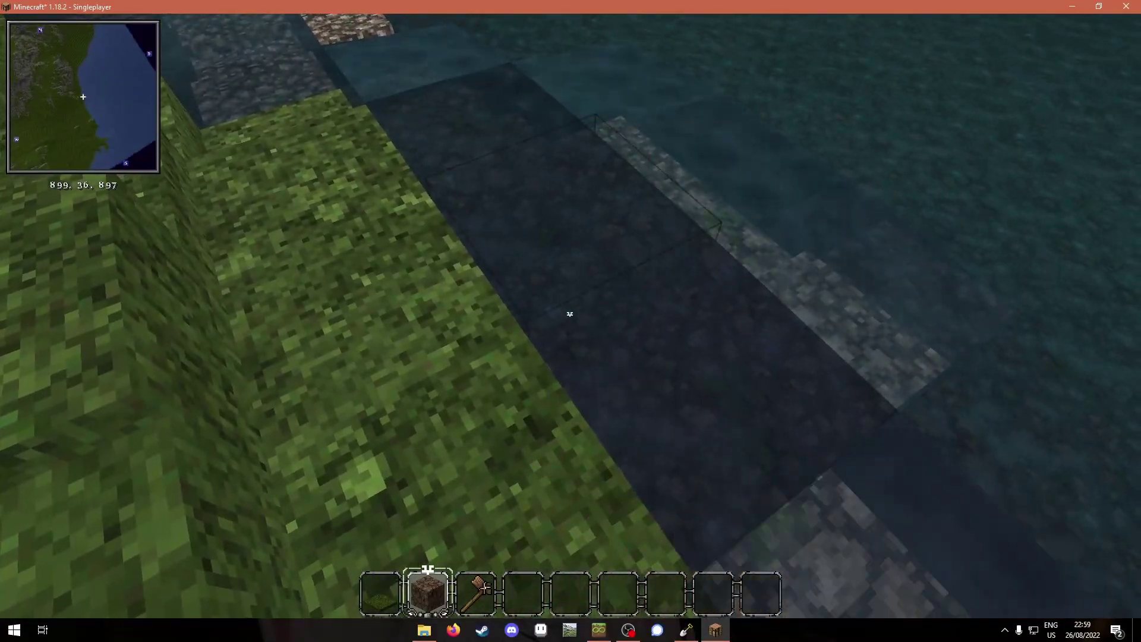
right_click(571, 314)
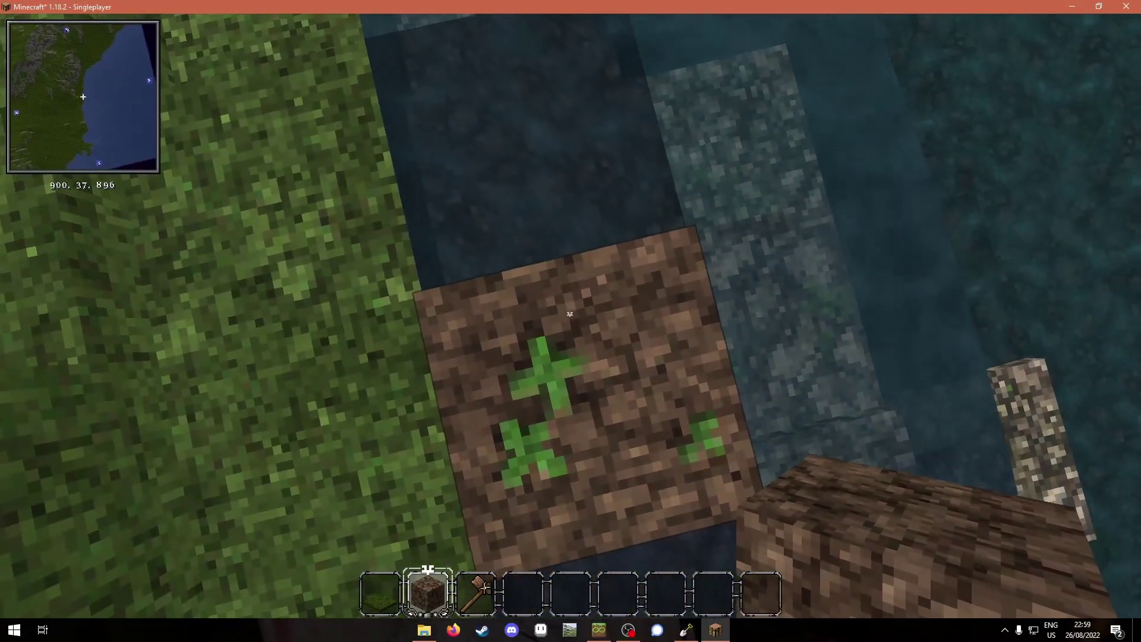
key(F3)
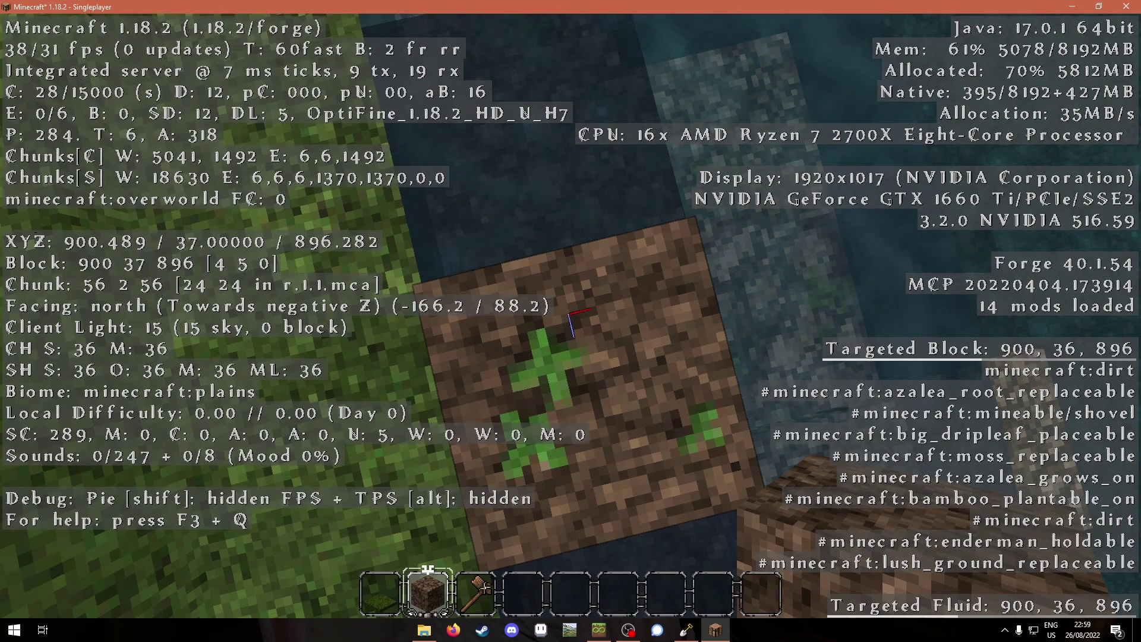
key(F3)
click(570, 314)
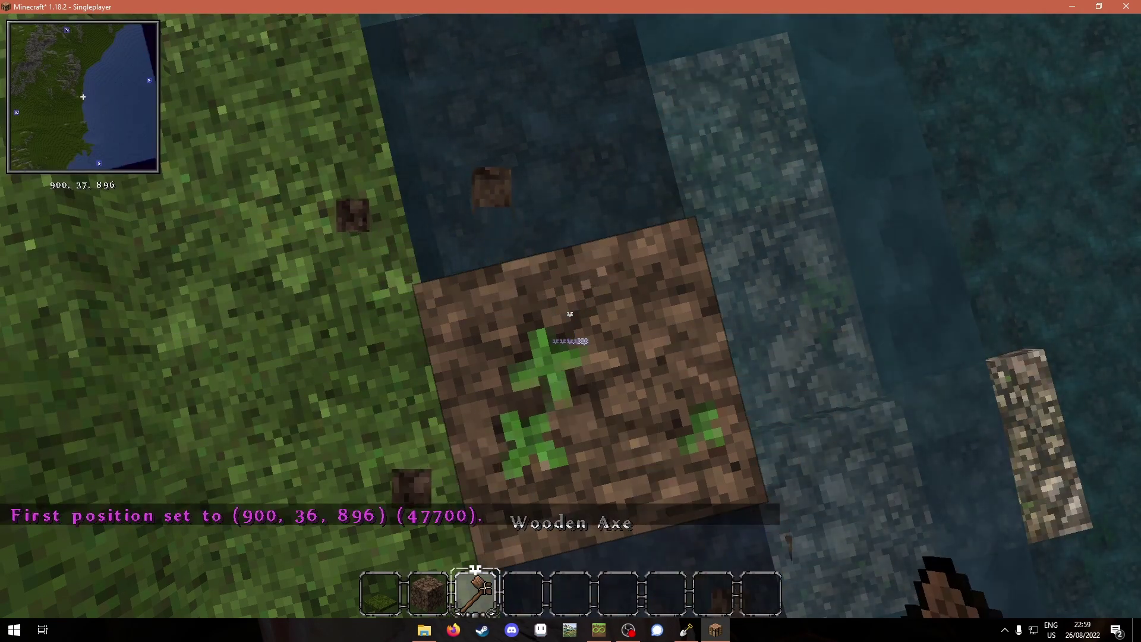
Place a dirt block farther along the waterline at 934, 36, 846 and set it as the second region position
key(2)
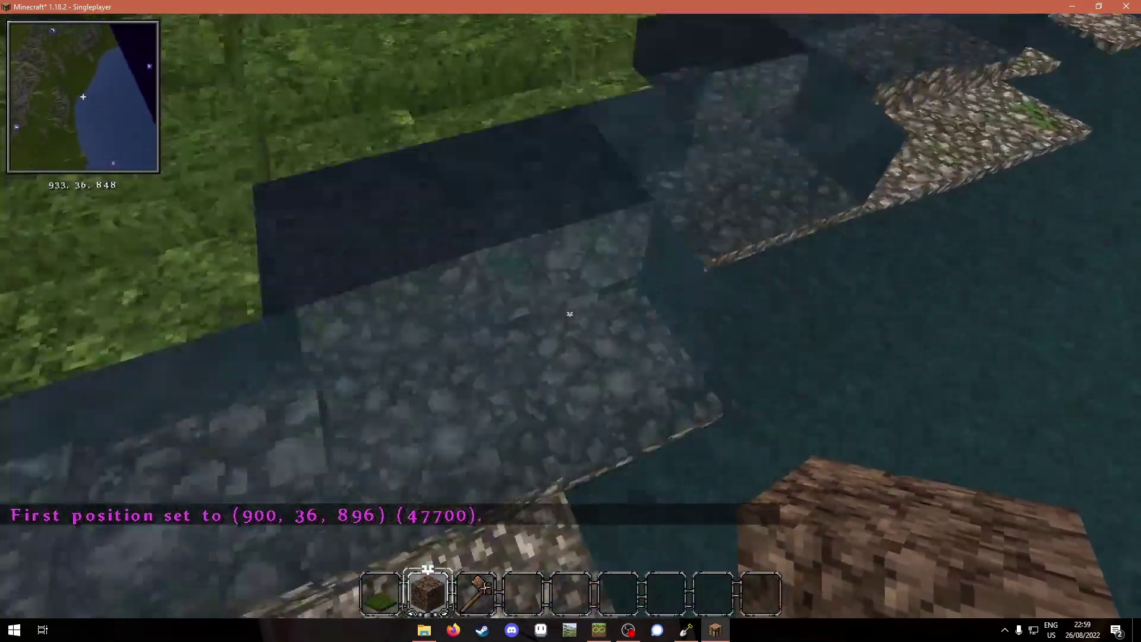
key(m)
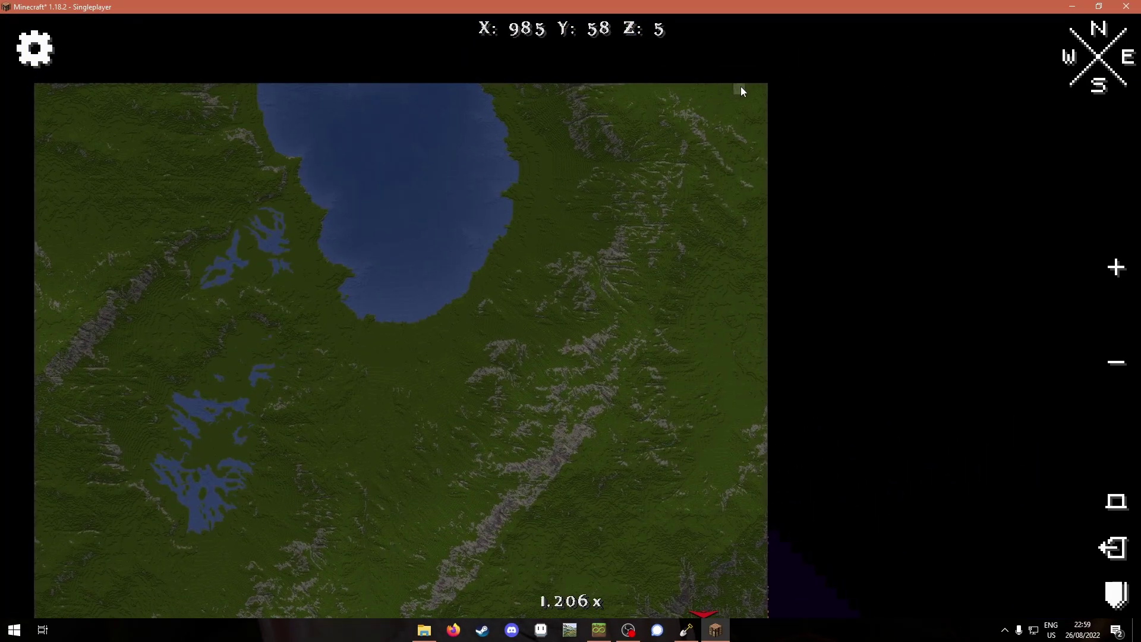
key(m)
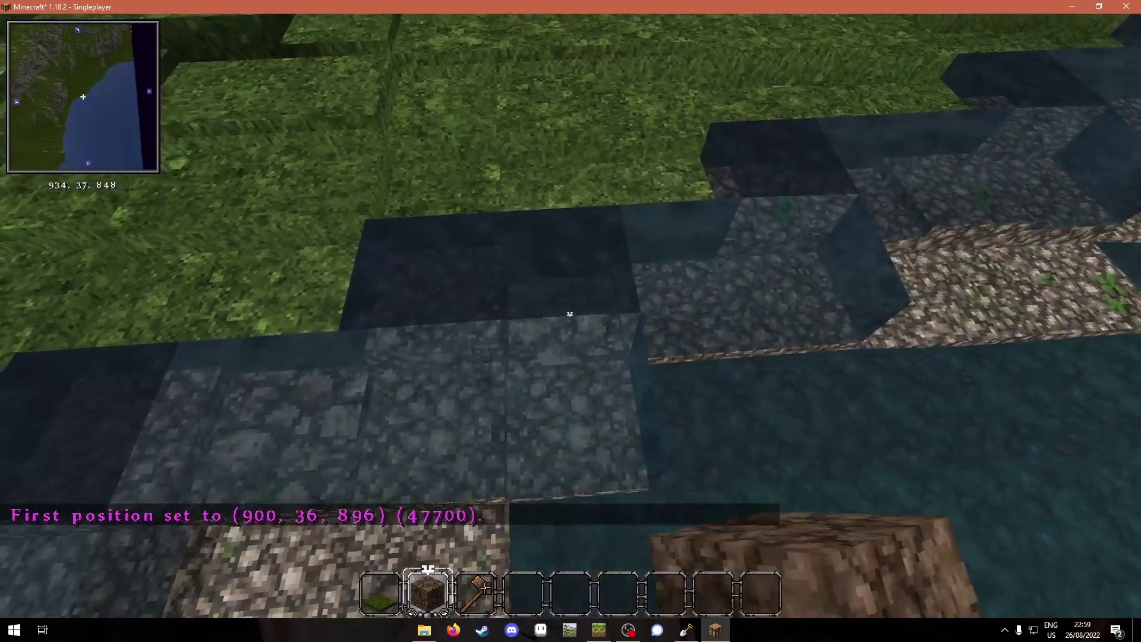
right_click(569, 313)
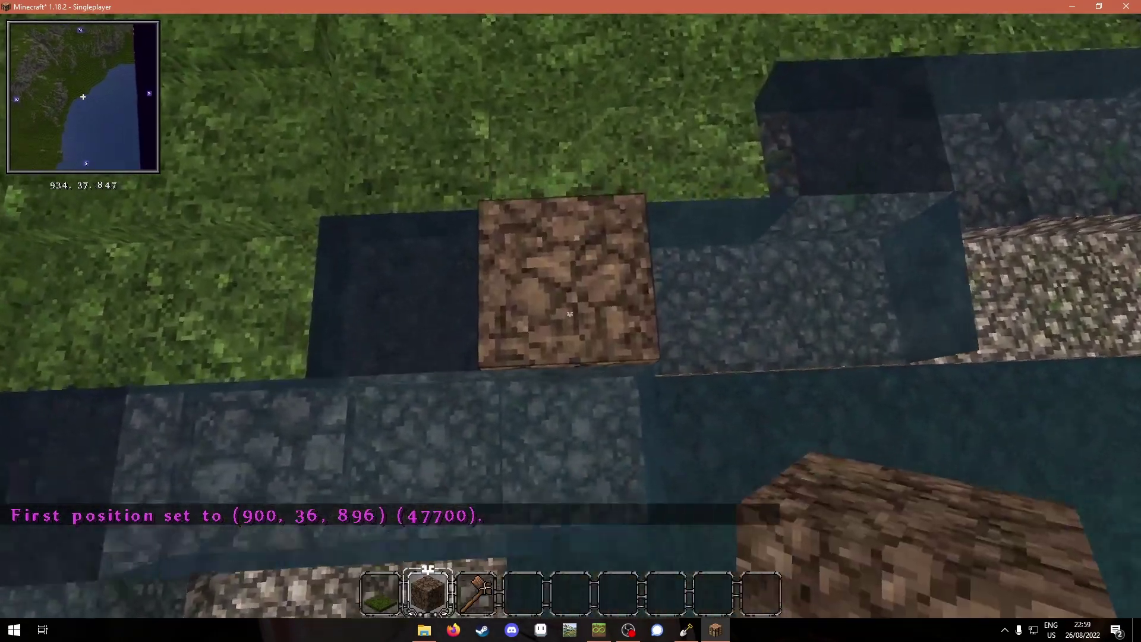
key(3)
right_click(570, 314)
Enter a //replace command with conquest:gravel_layer[waterlogged=true] as the block to replace, without running it
text(t//br)
key(BackSpace)
key(BackSpace)
text(replace conq)
key(Tab)
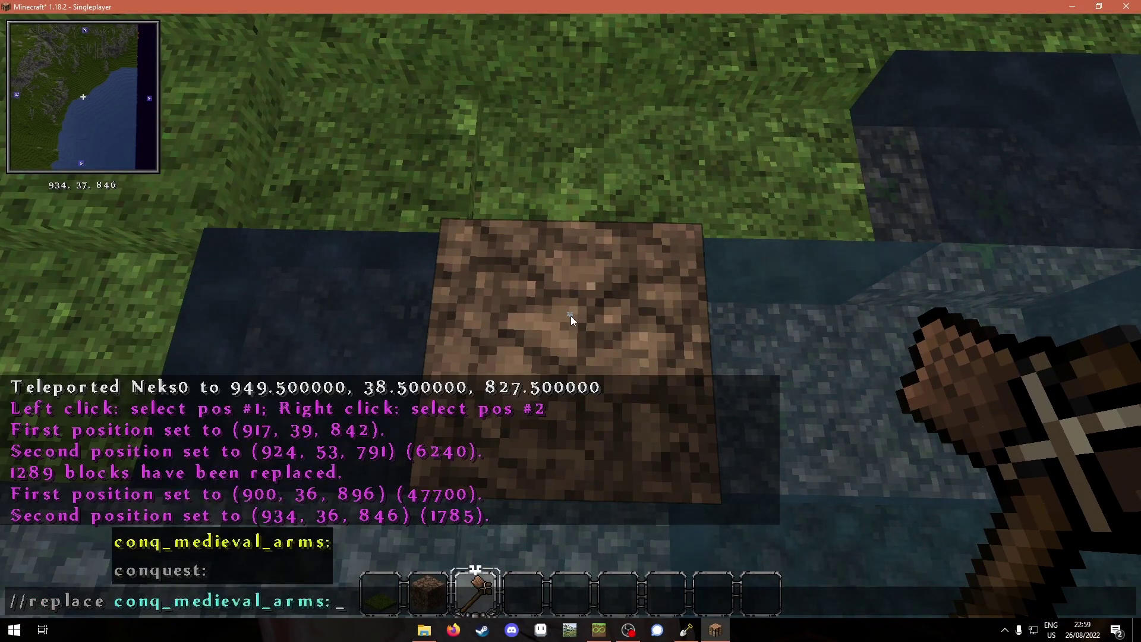
text(gea)
key(BackSpace)
key(BackSpace)
text(ravel)
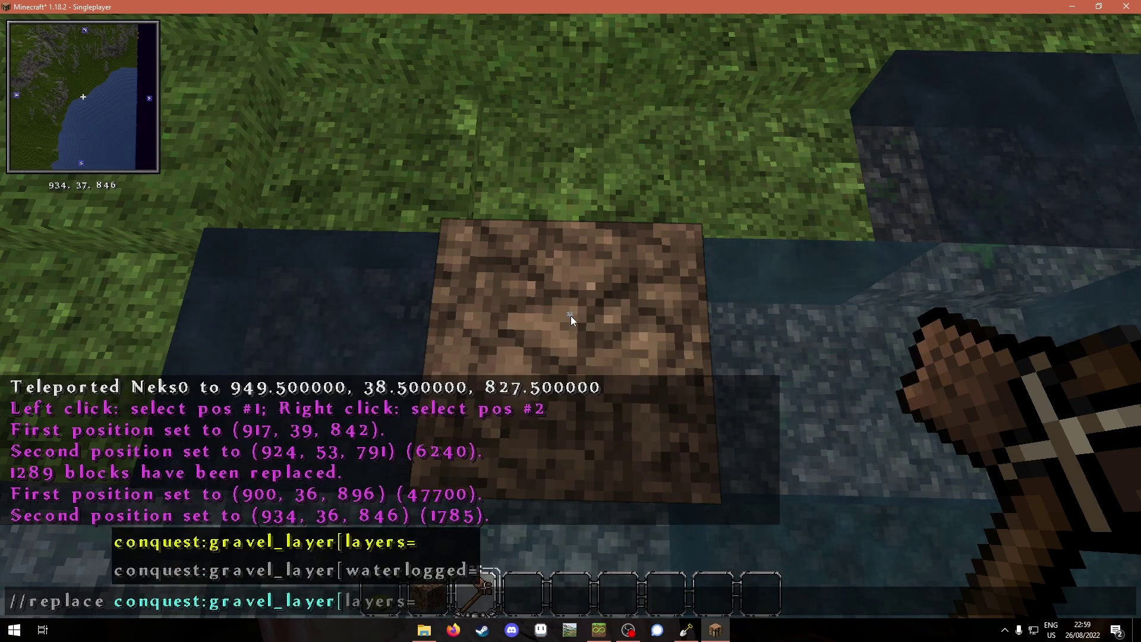
text(true)
key(Tab)
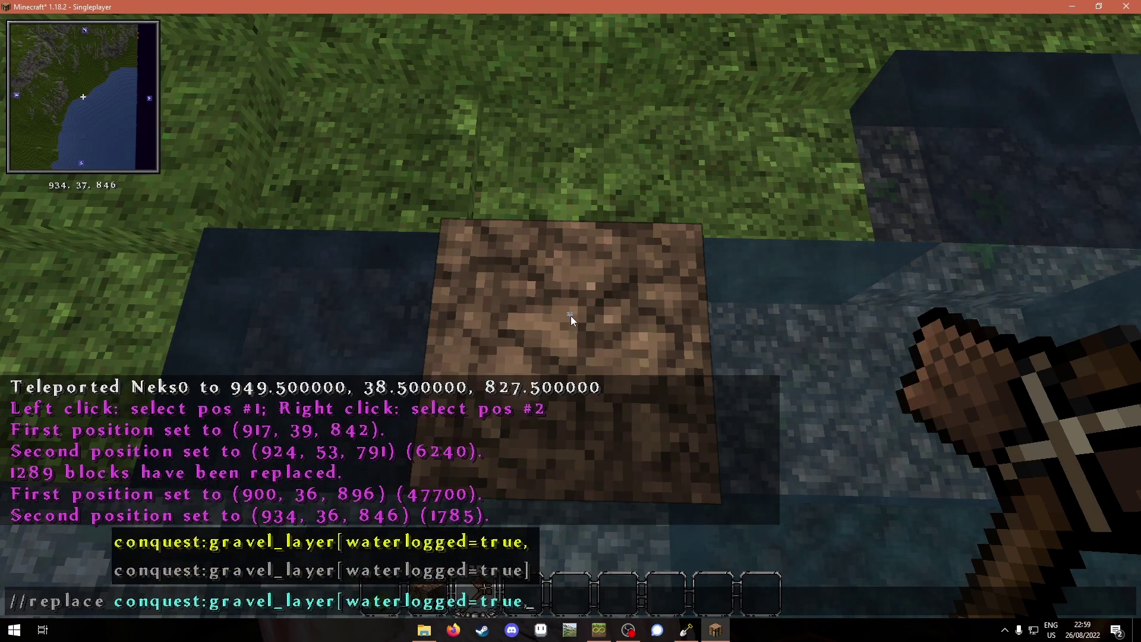
key(Tab)
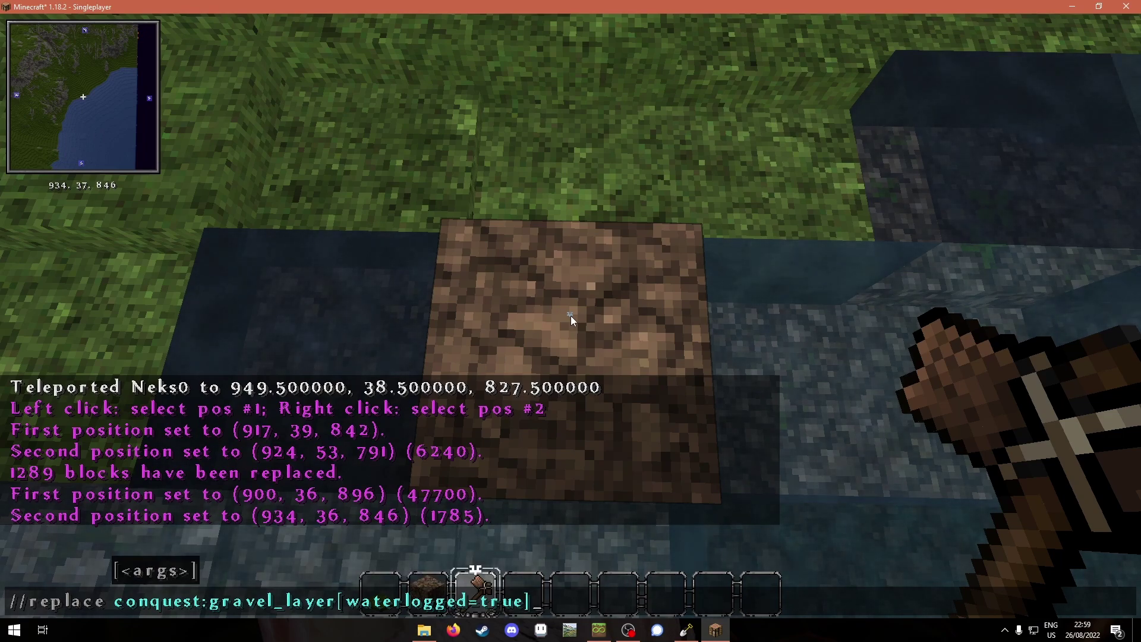
Add conquest:small_stones_layer[waterlogged=true] to the command as a second, comma-separated block to replace
text(,)
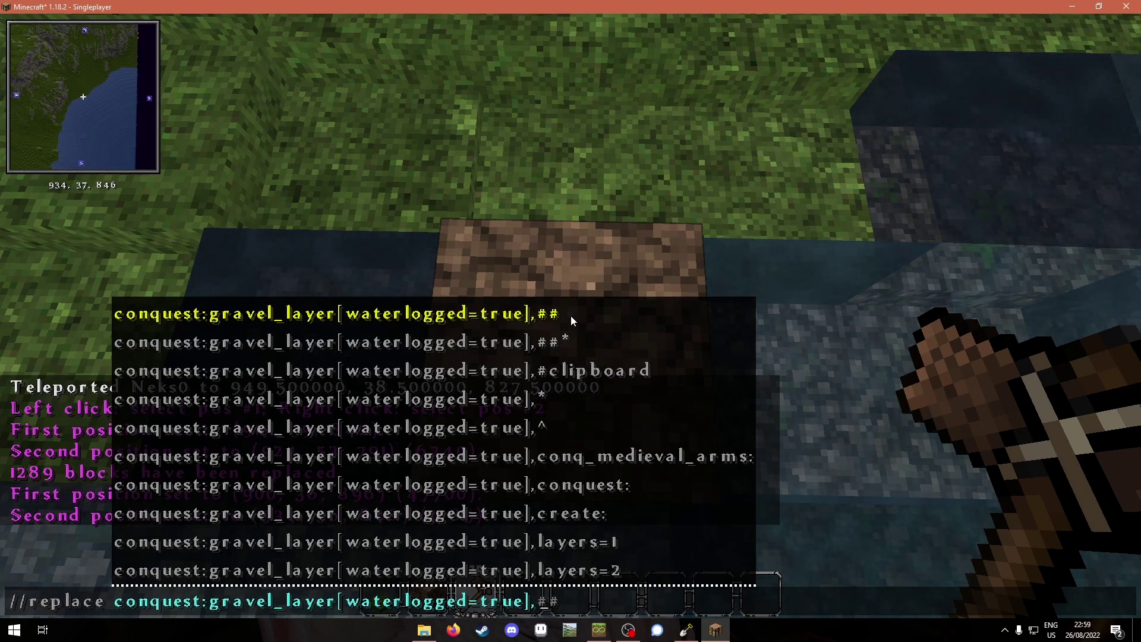
text(conq)
text(s)
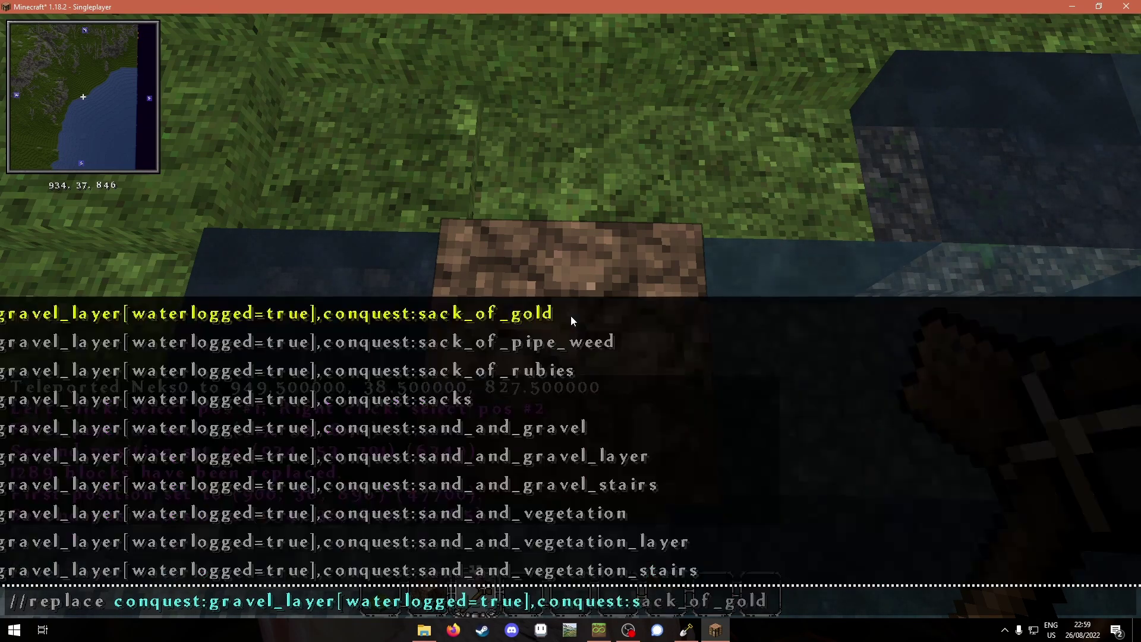
text(mall_Sto)
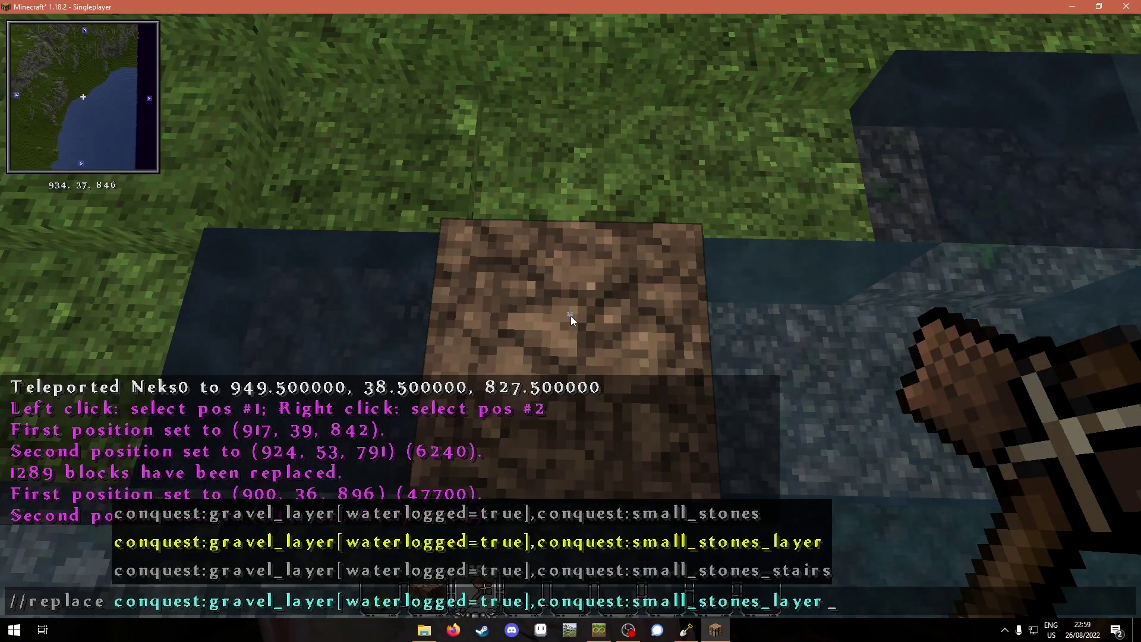
text([)
key(Tab)
key(Tab)
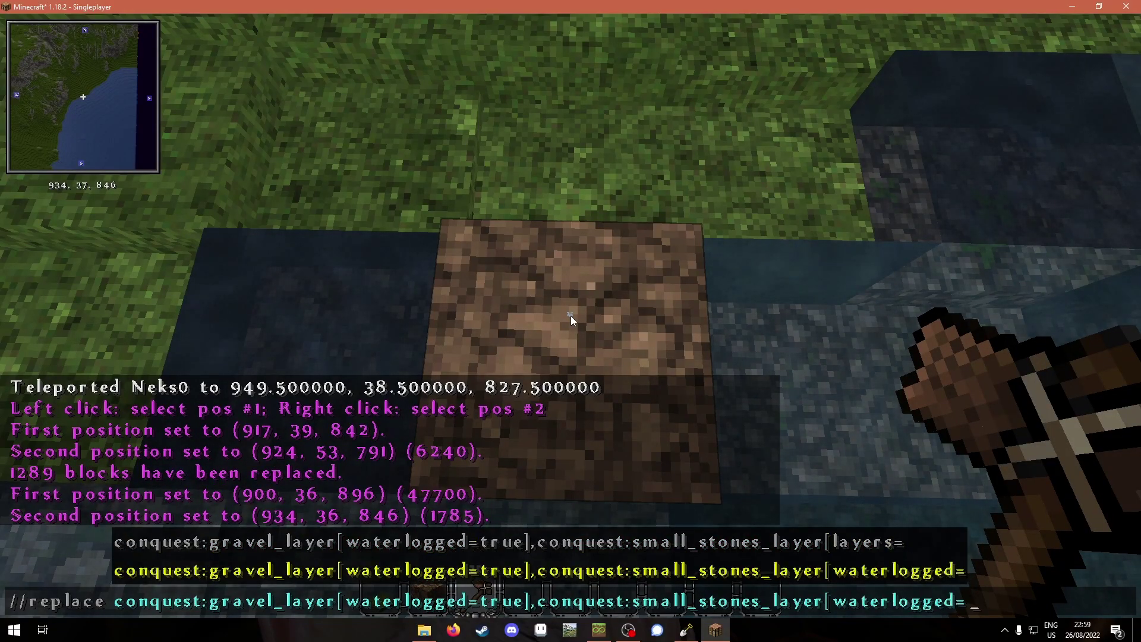
text(true)
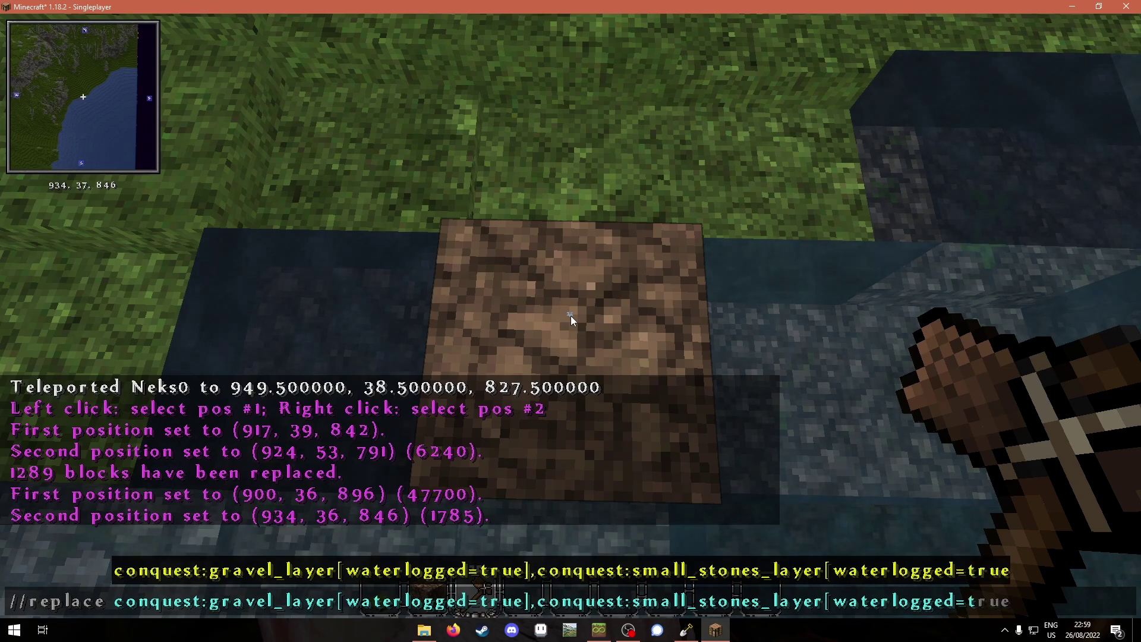
text(] )
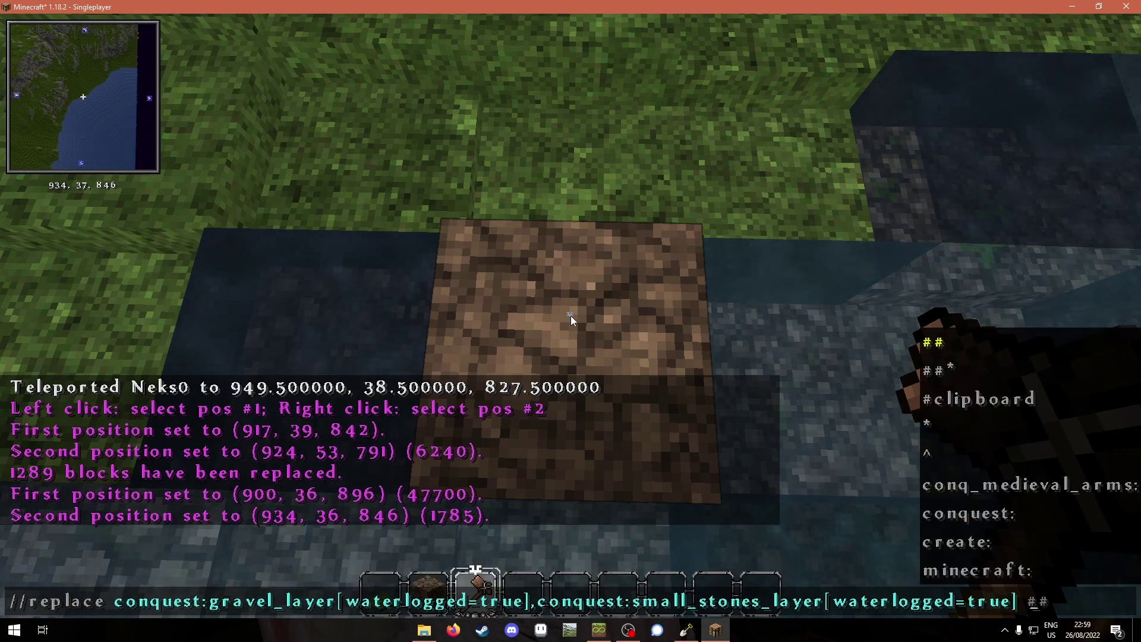
Complete the command with the replacement ^conquest:gravel_layer[waterlogged=false] and run it on the selected shoreline
text(^conq)
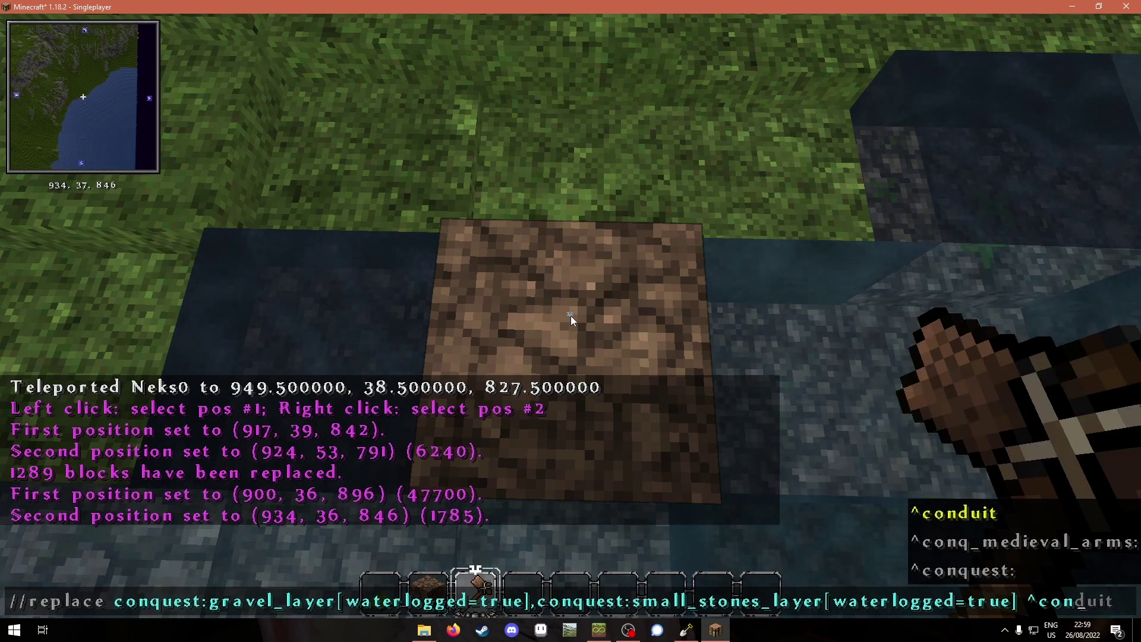
key(Tab)
key(Tab)
text(gr)
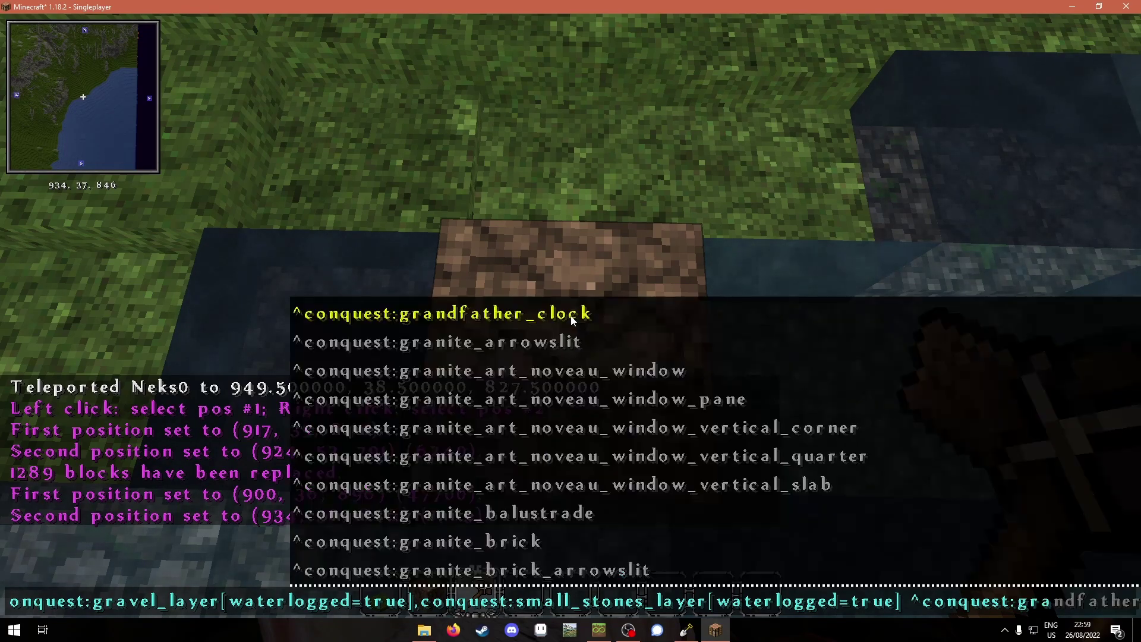
text(av)
key(Tab)
text([)
key(Tab)
key(Tab)
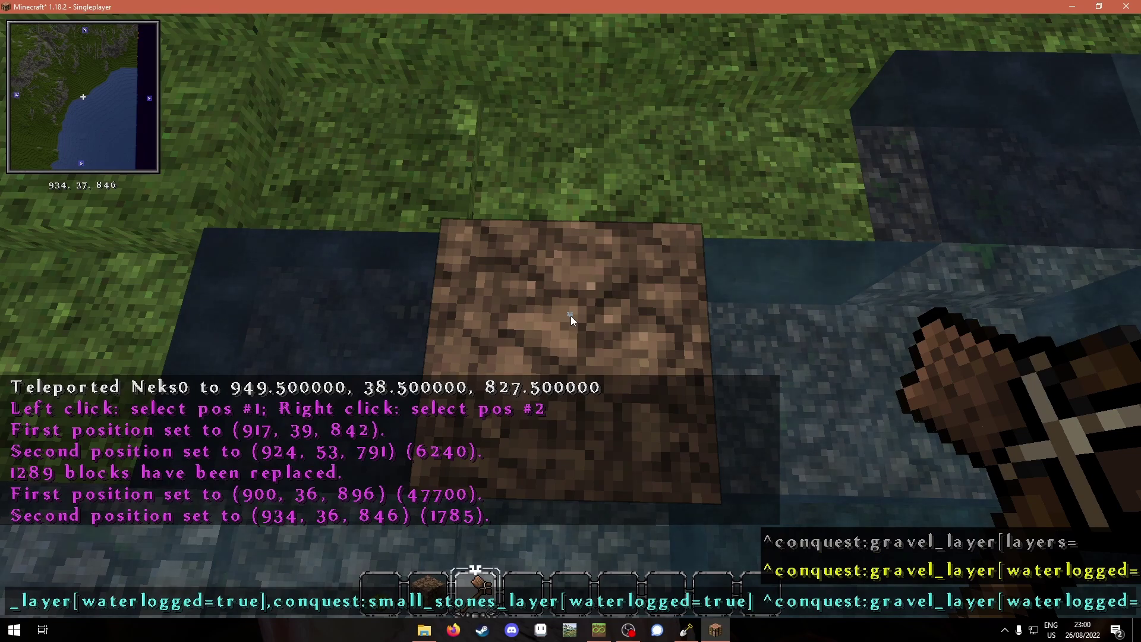
text(f)
key(Tab)
text(])
key(Return)
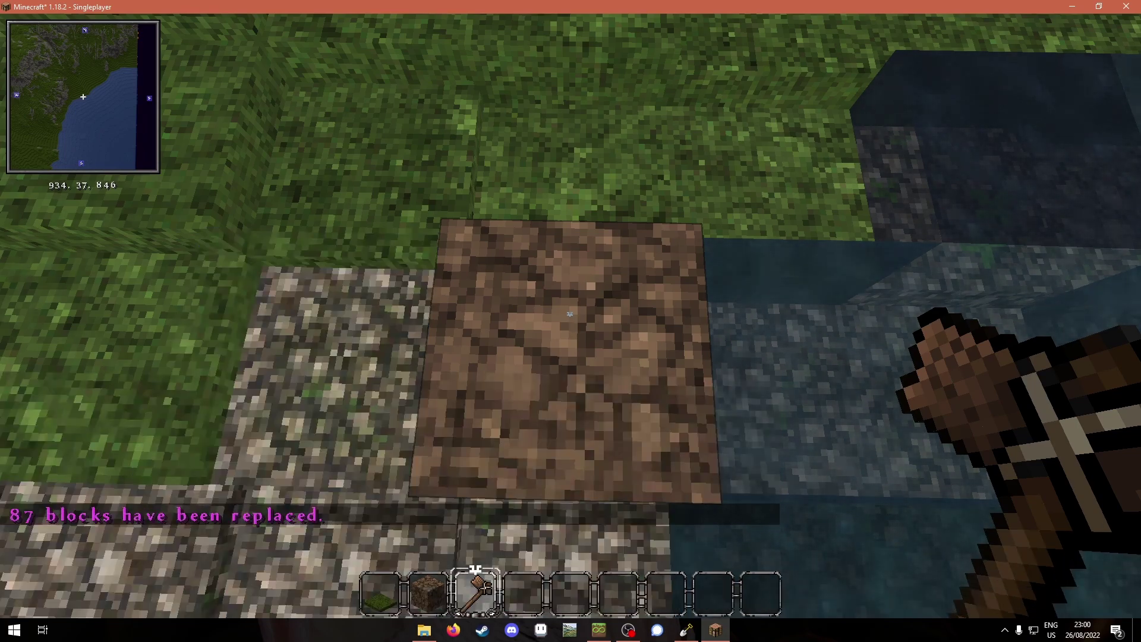
Examine the replaced gravel strip along the shoreline from above and at ground level
scroll(570, 313, up, 3)
key(w)
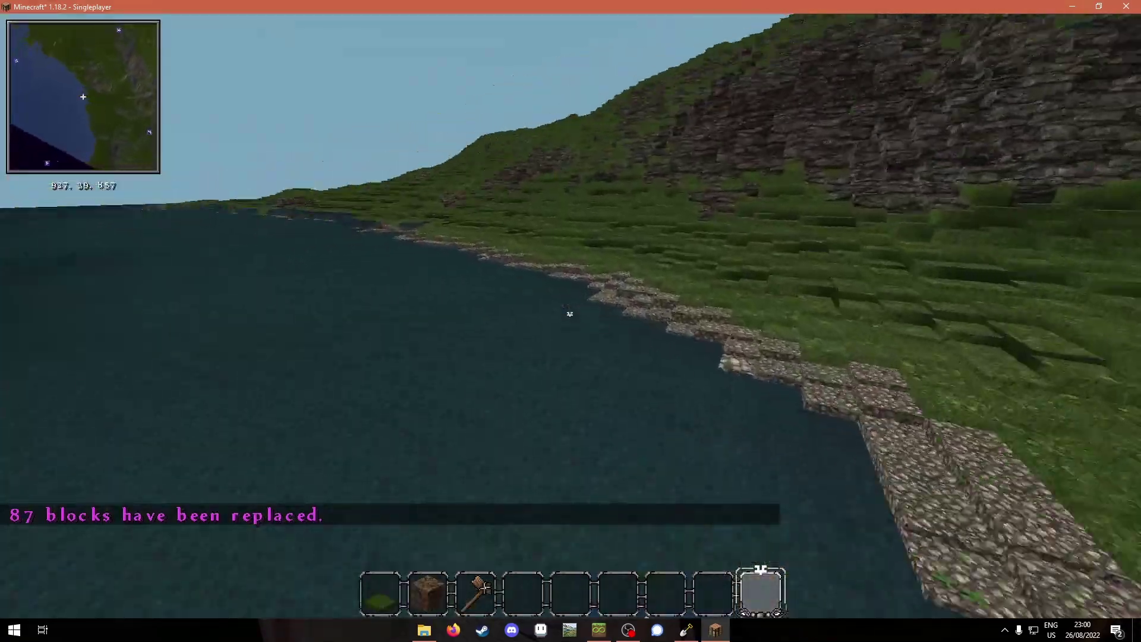
key(w)
key(shift)
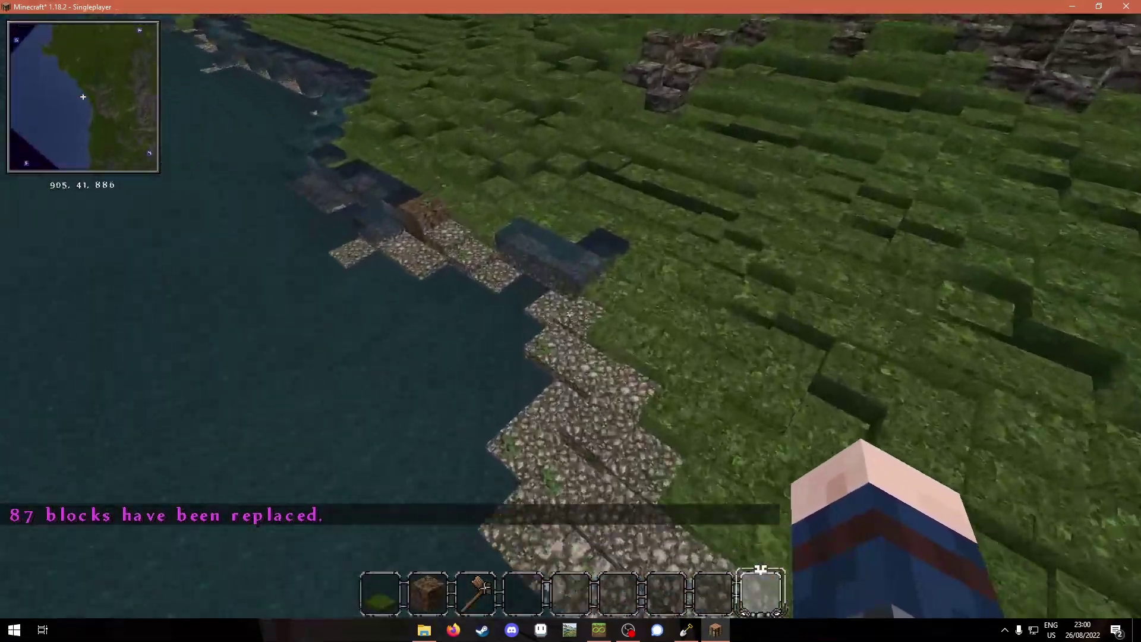
key(w)
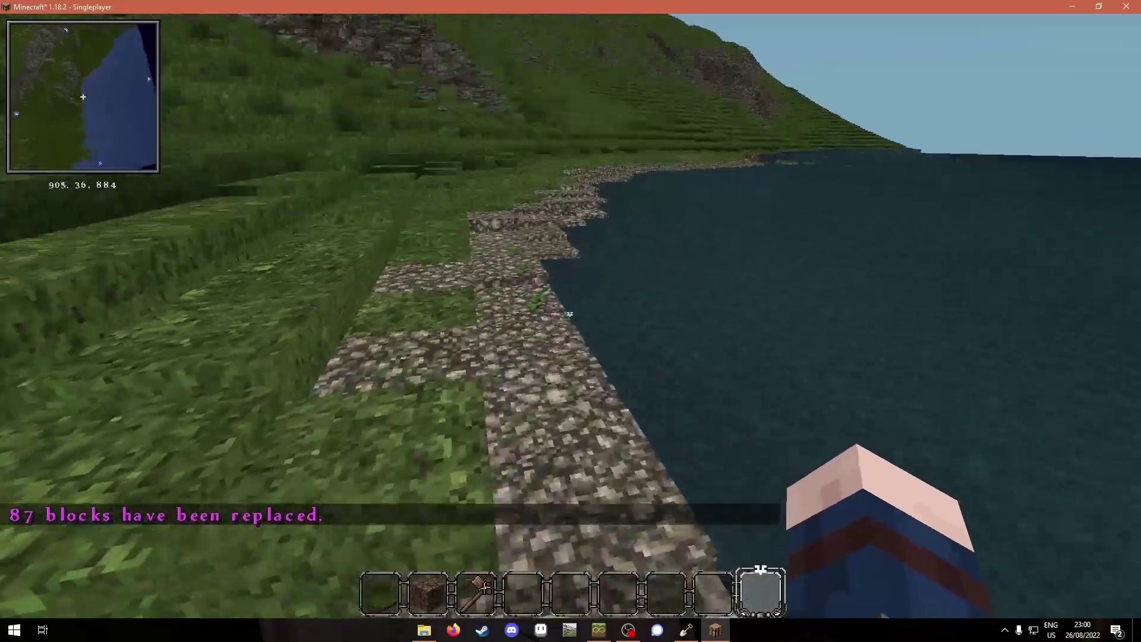
key(w)
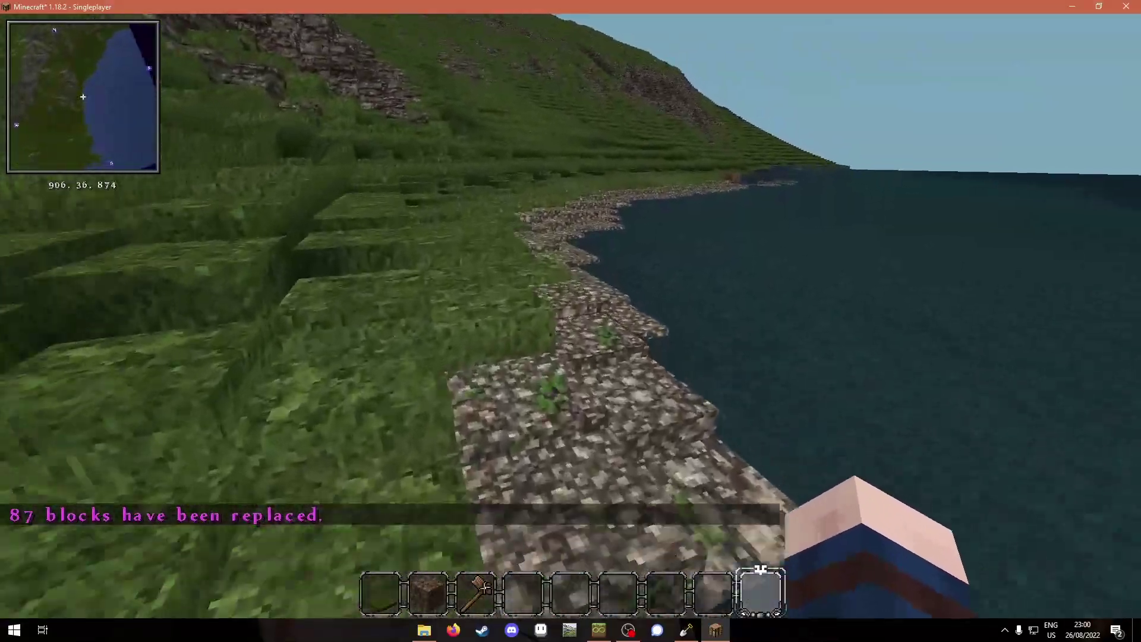
key(w)
key(space)
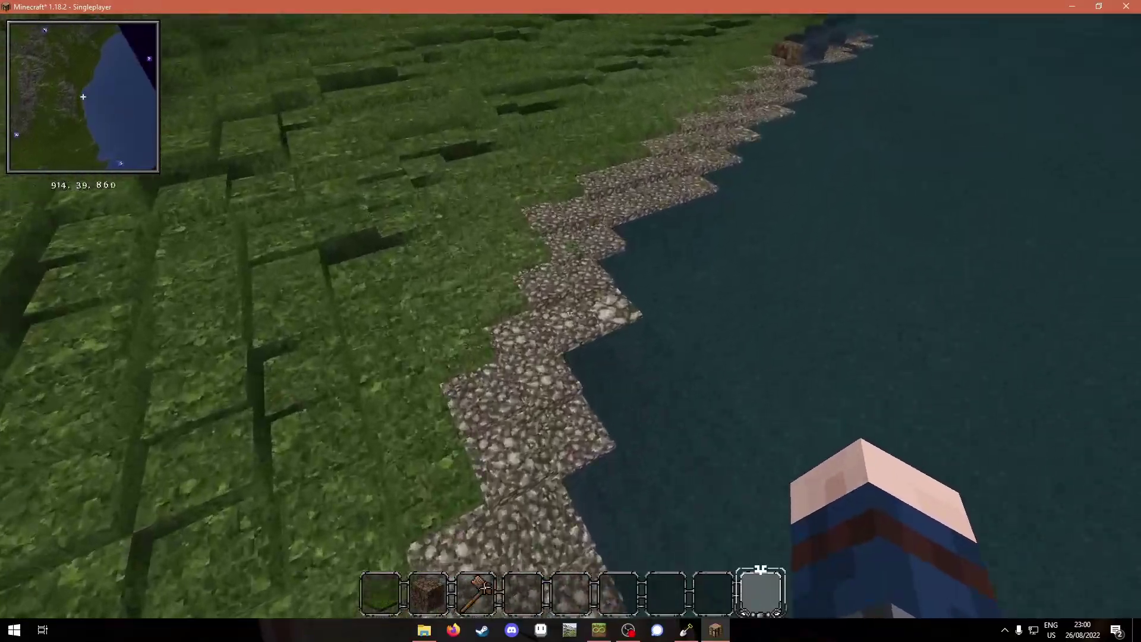
Copy the Gravel Layer block at the end of the replaced shoreline strip into the hotbar and switch to an empty slot
key(w)
key(w)
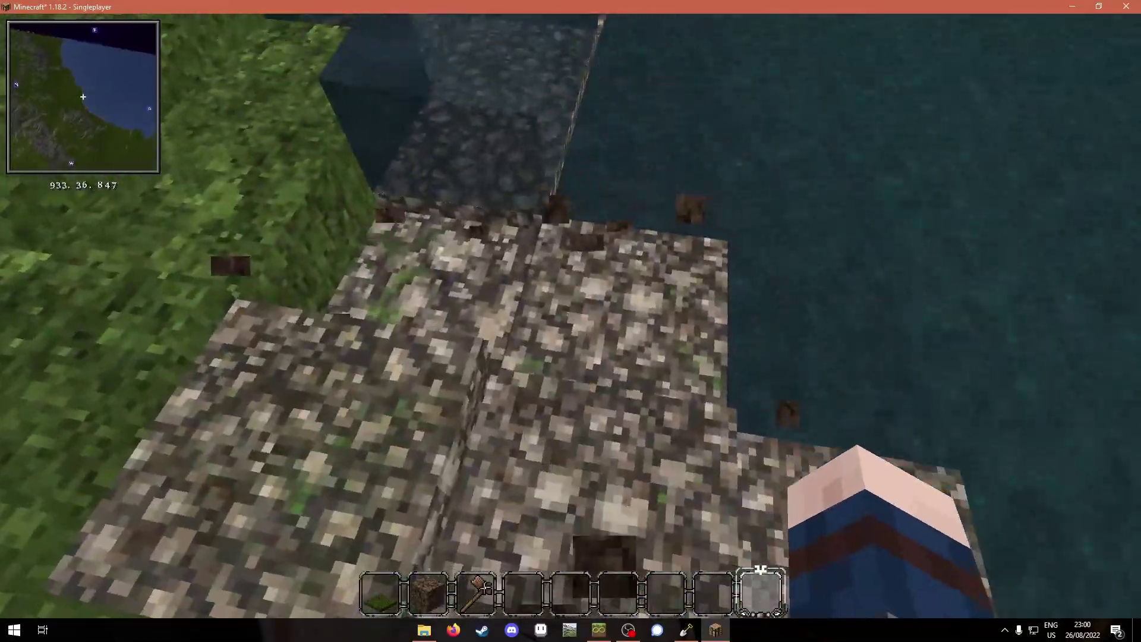
middle_click(571, 315)
key(space)
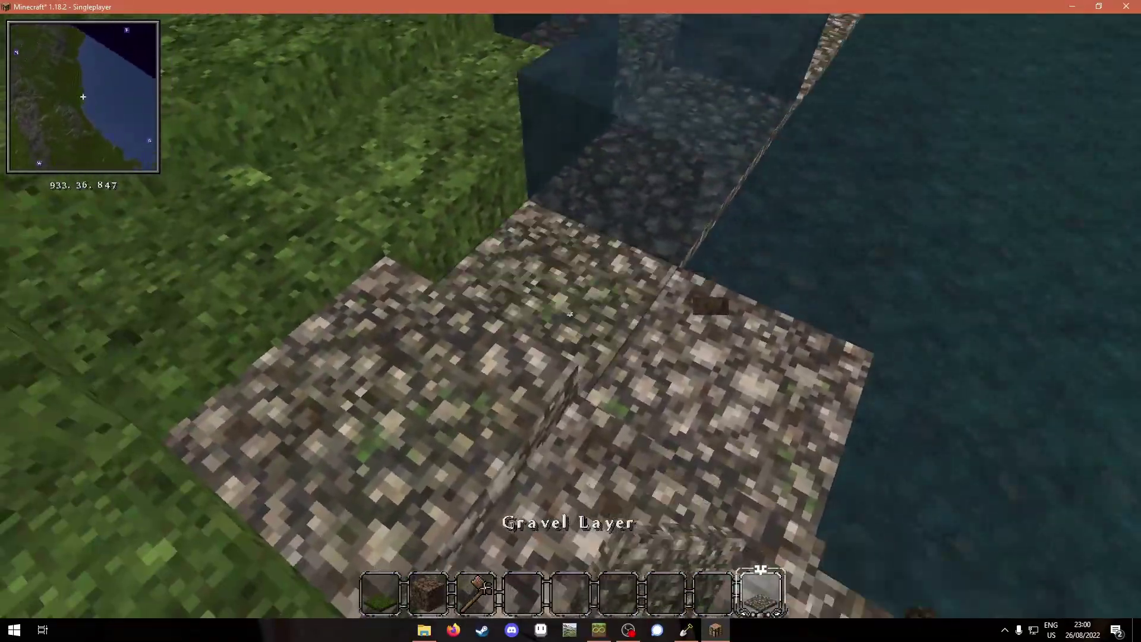
key(s)
key(4)
key(space)
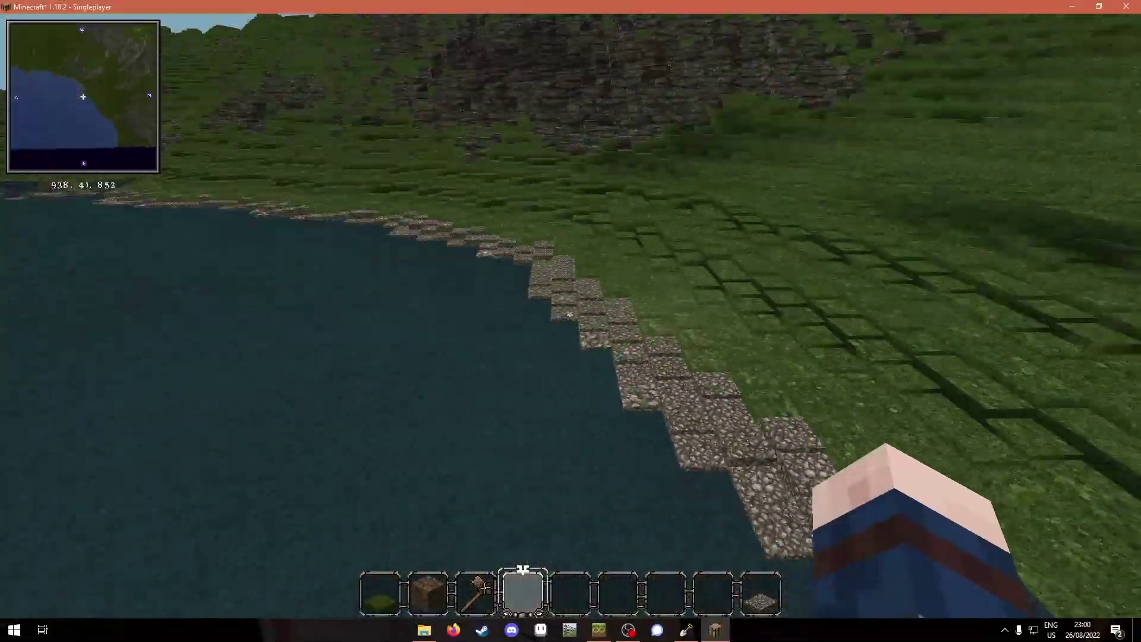
Put Grass and Common Meadow Grass from the Grasses And Shrubs collection into the first two hotbar slots
key(w)
key(space)
key(w)
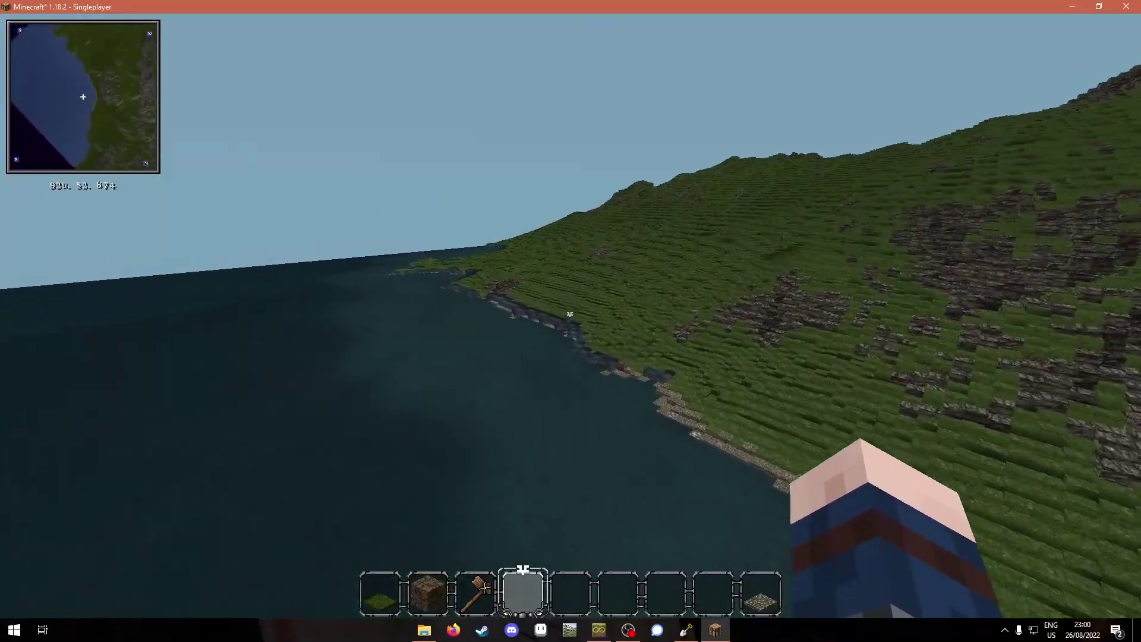
key(w)
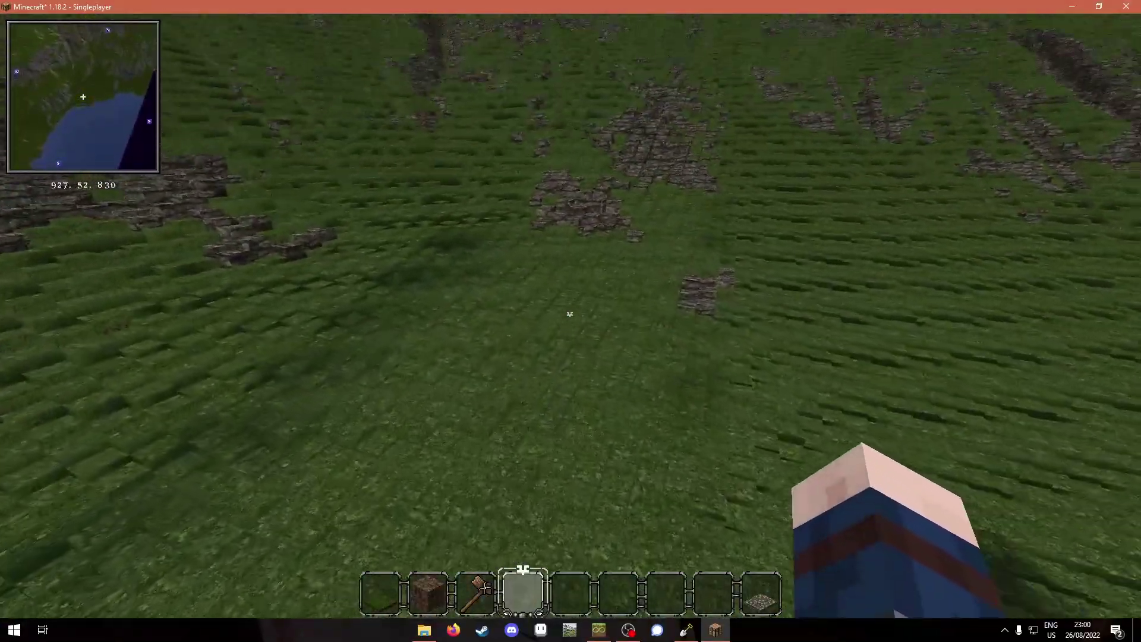
key(e)
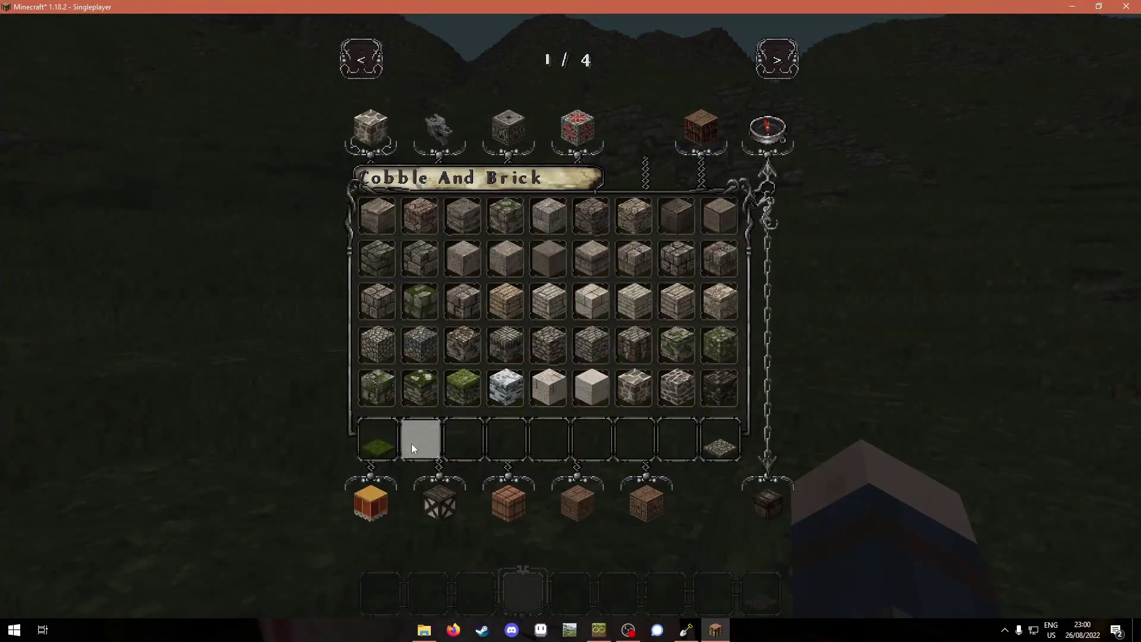
click(779, 58)
click(779, 57)
click(548, 259)
click(377, 440)
shift+click(482, 407)
scroll(605, 300, down, 4)
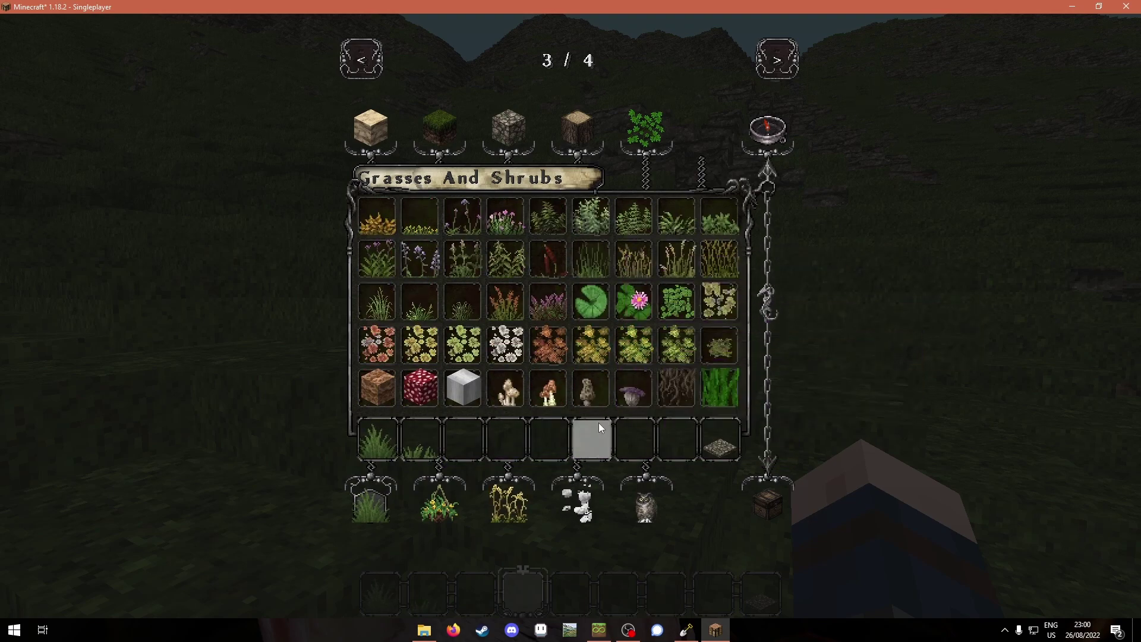
Place Grass and Common Meadow Grass plants on the hillside and look over the surrounding terrain
key(e)
key(1)
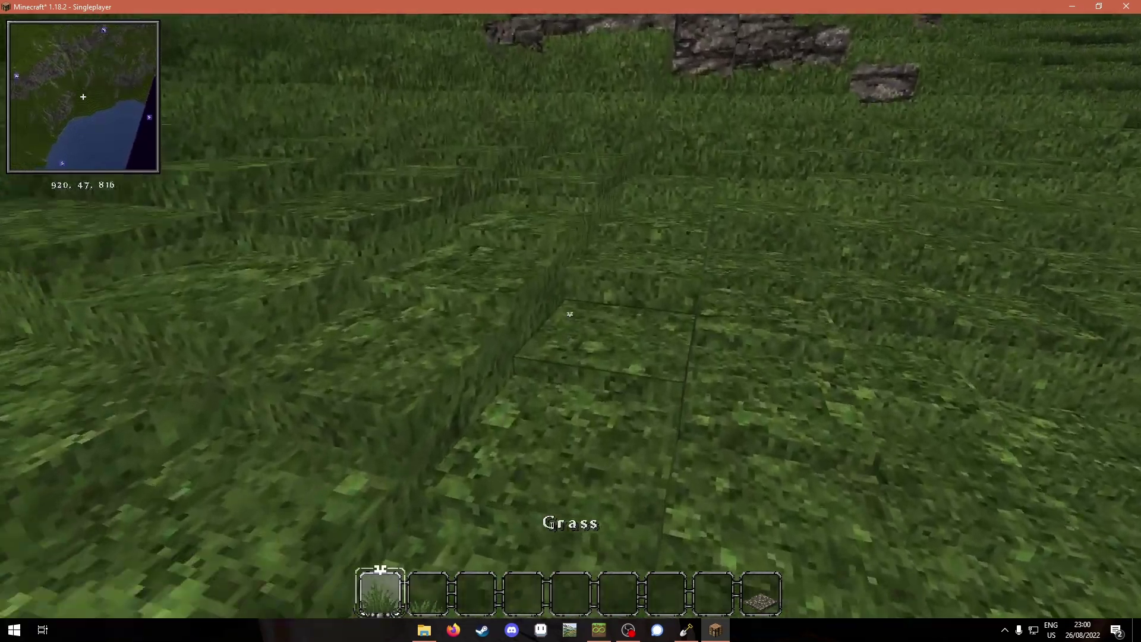
key(2)
right_click(570, 314)
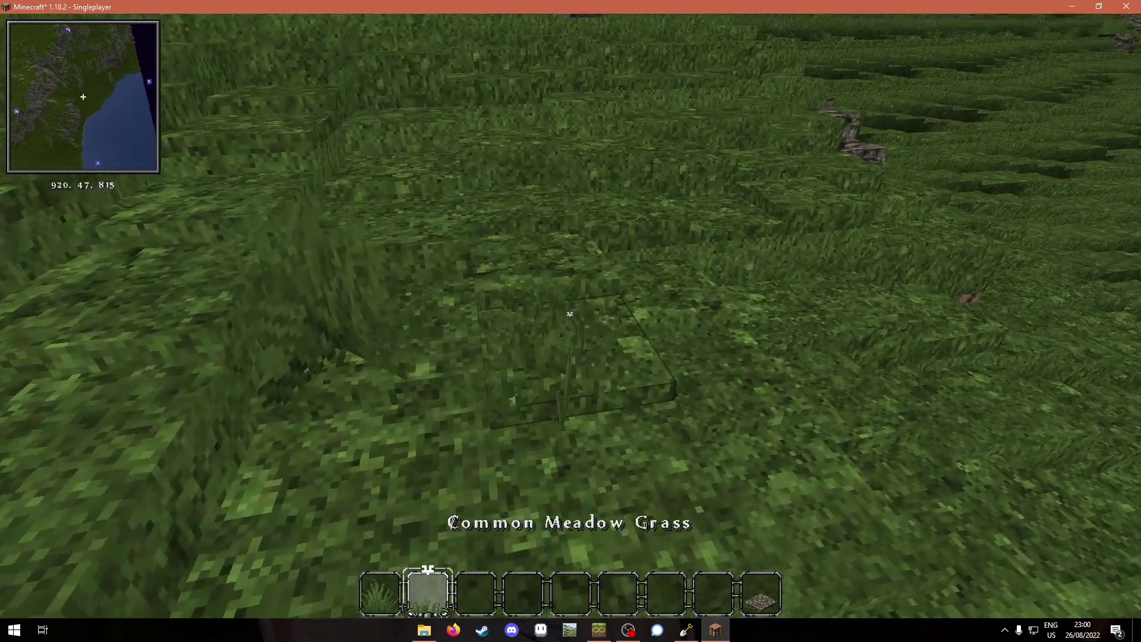
key(3)
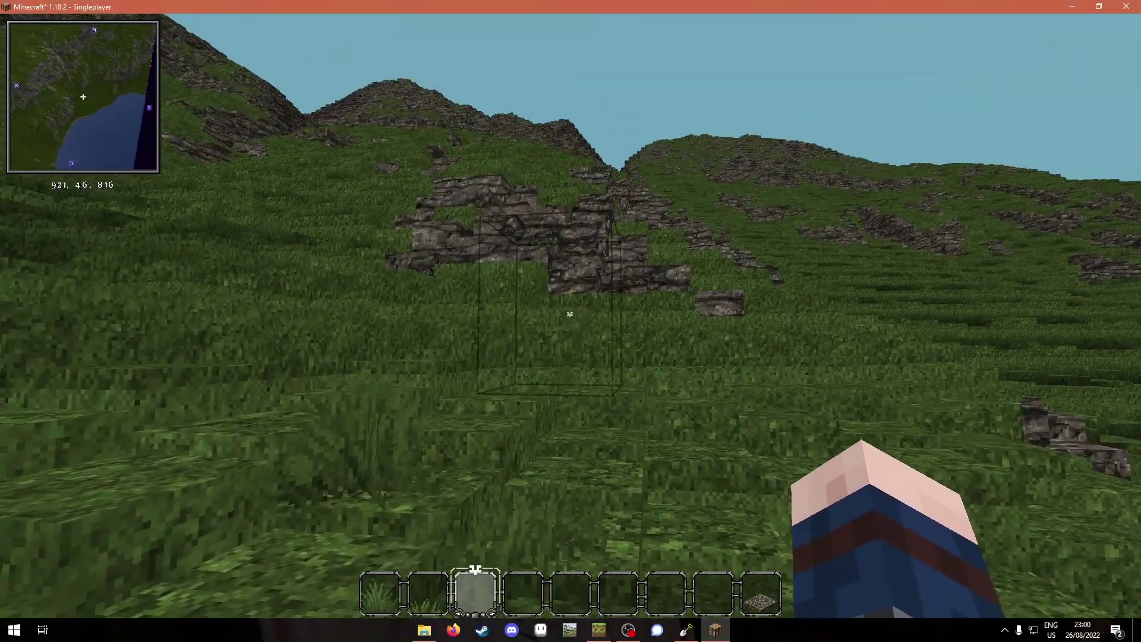
key(w)
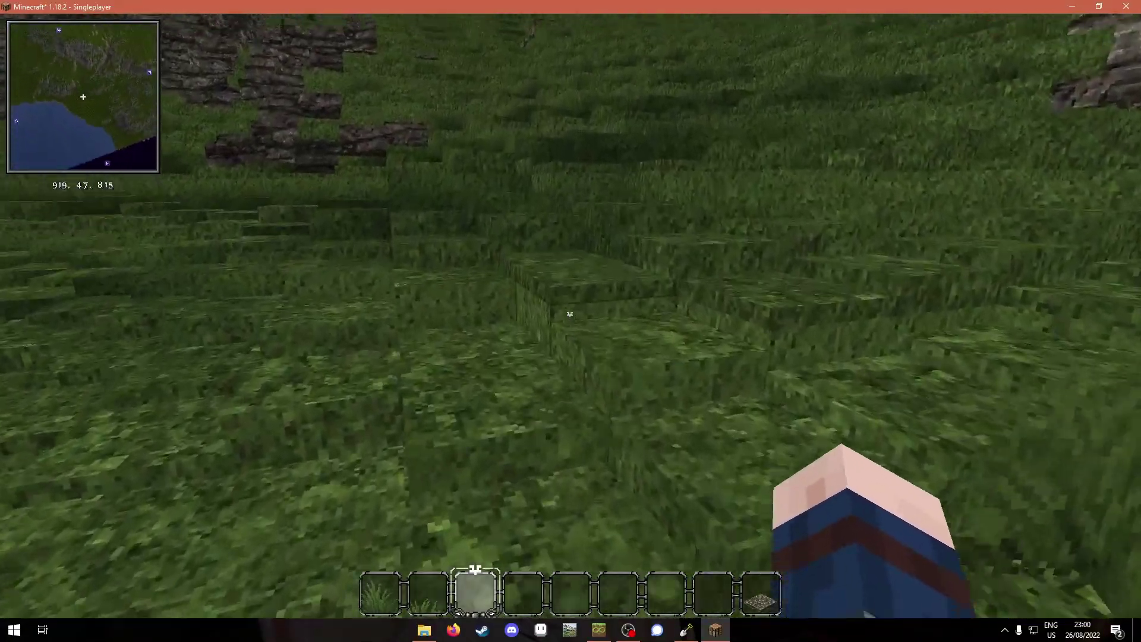
key(w)
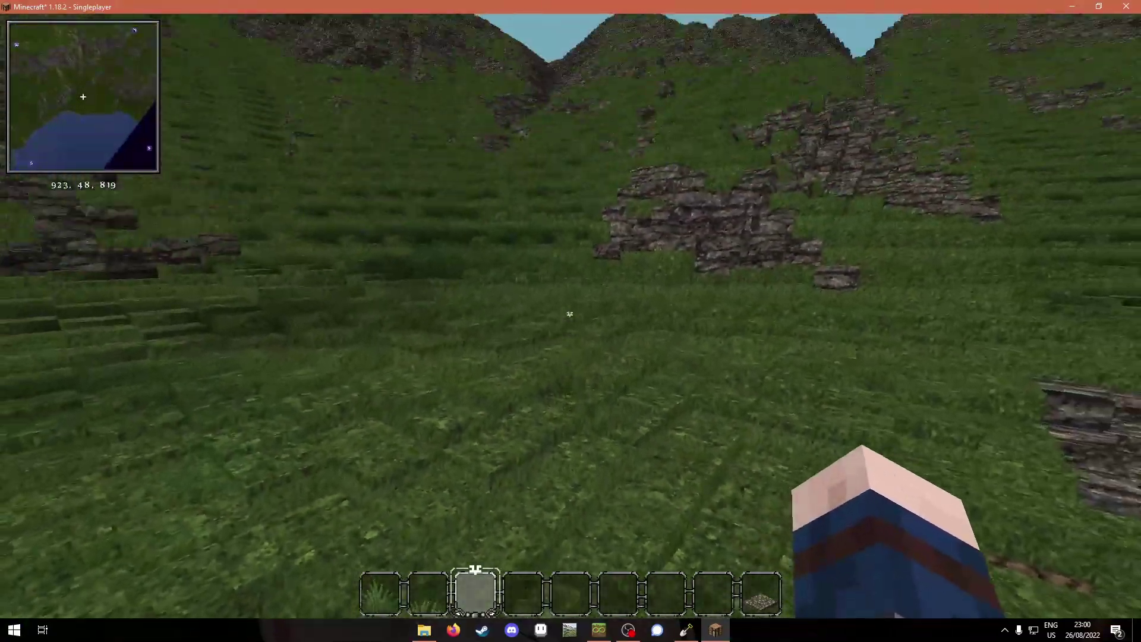
key(w)
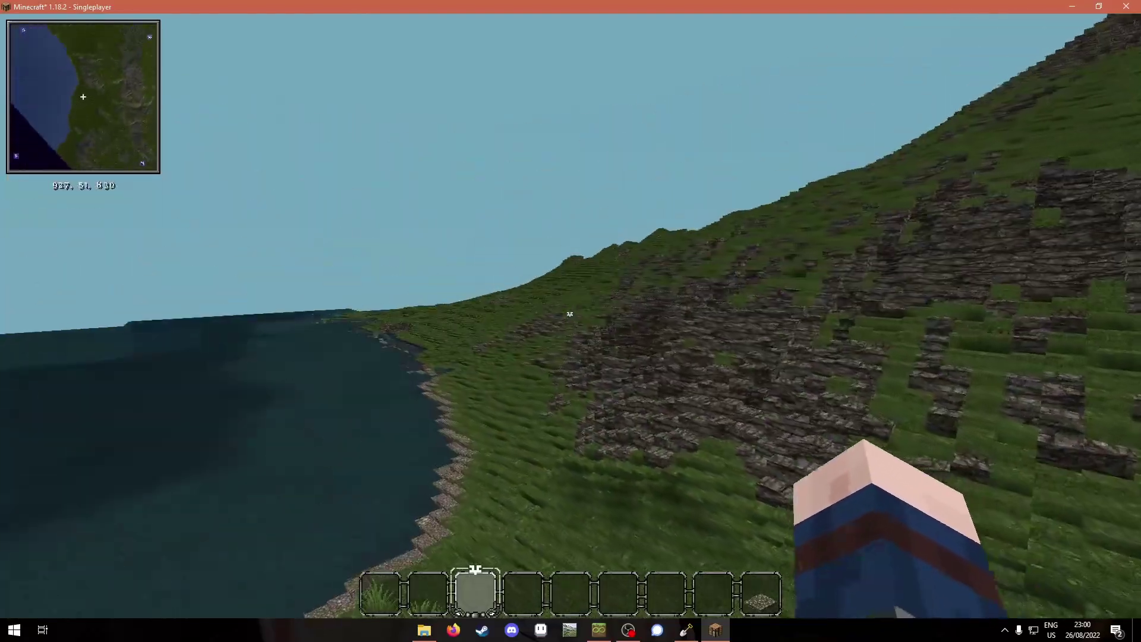
key(w)
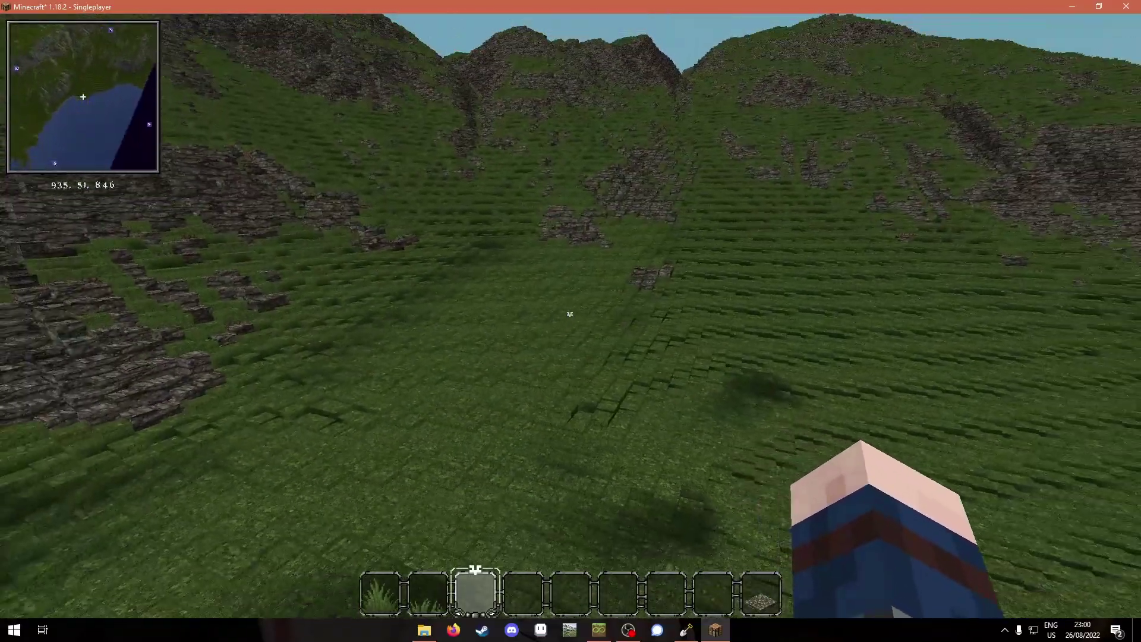
Switch to WorldPainter and add a new custom ground cover layer
key(Escape)
key(alt+Tab)
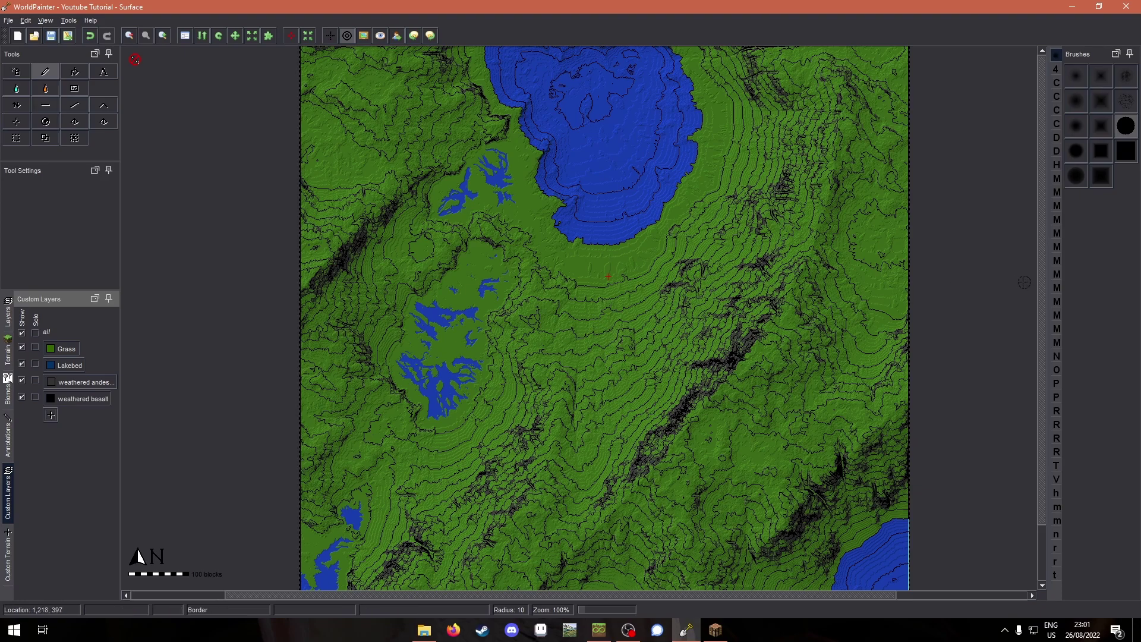
click(50, 416)
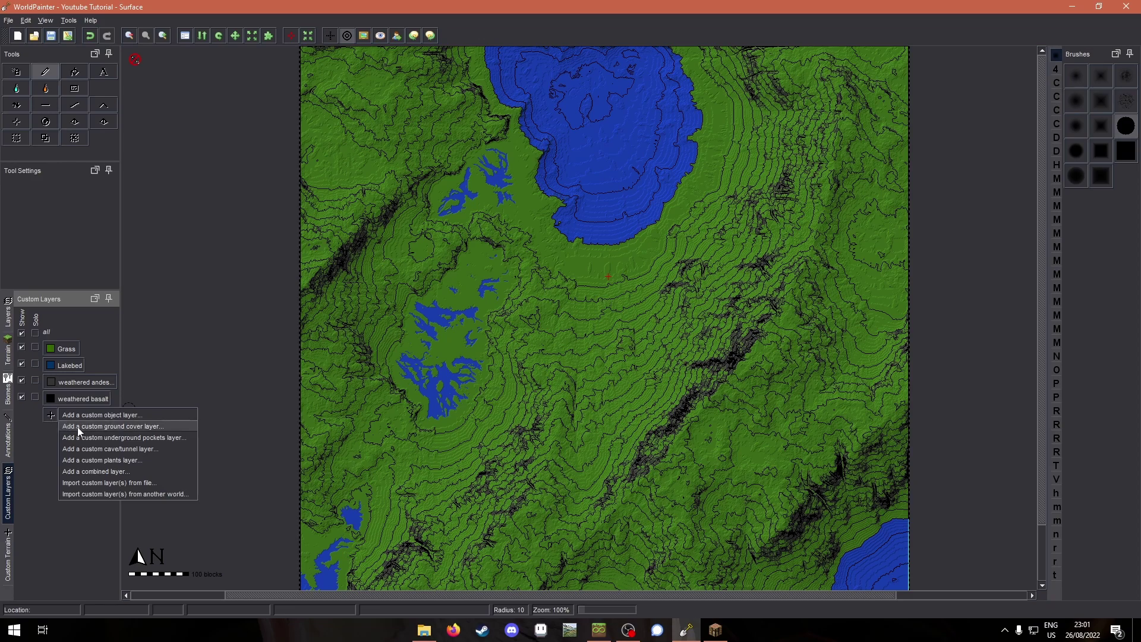
click(78, 427)
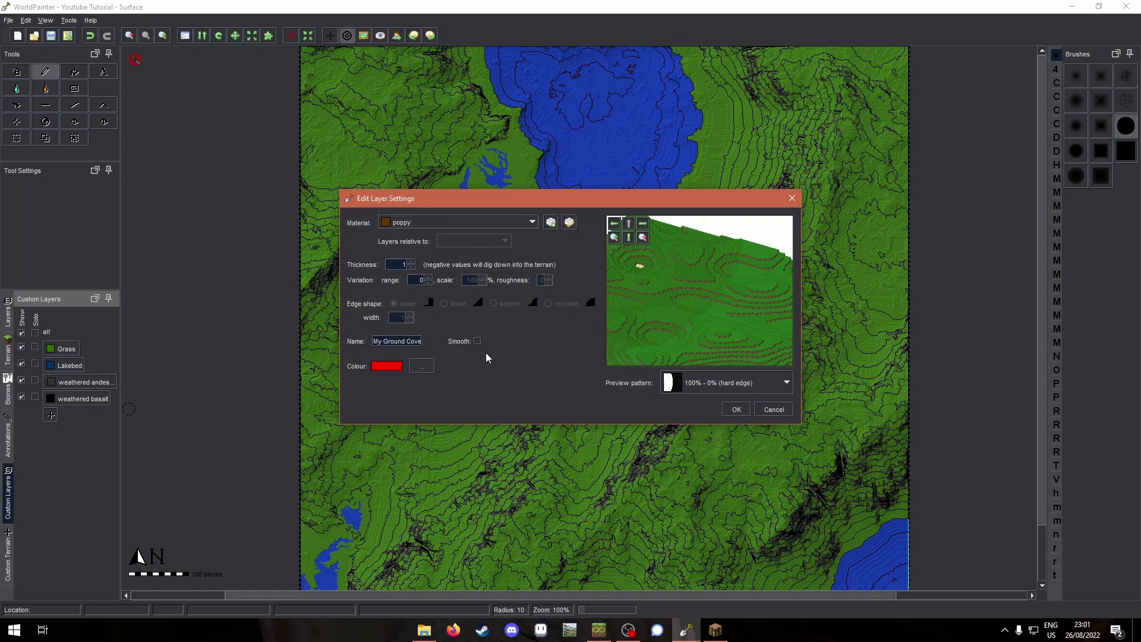
Enable smooth for the new ground cover layer and name it Summer Grass
click(478, 341)
drag(377, 337, 489, 342)
text(Sujm)
key(BackSpace)
key(BackSpace)
text(mmer Grass)
Give the Summer Grass layer a green colour and set its thickness to 2
click(422, 366)
click(515, 306)
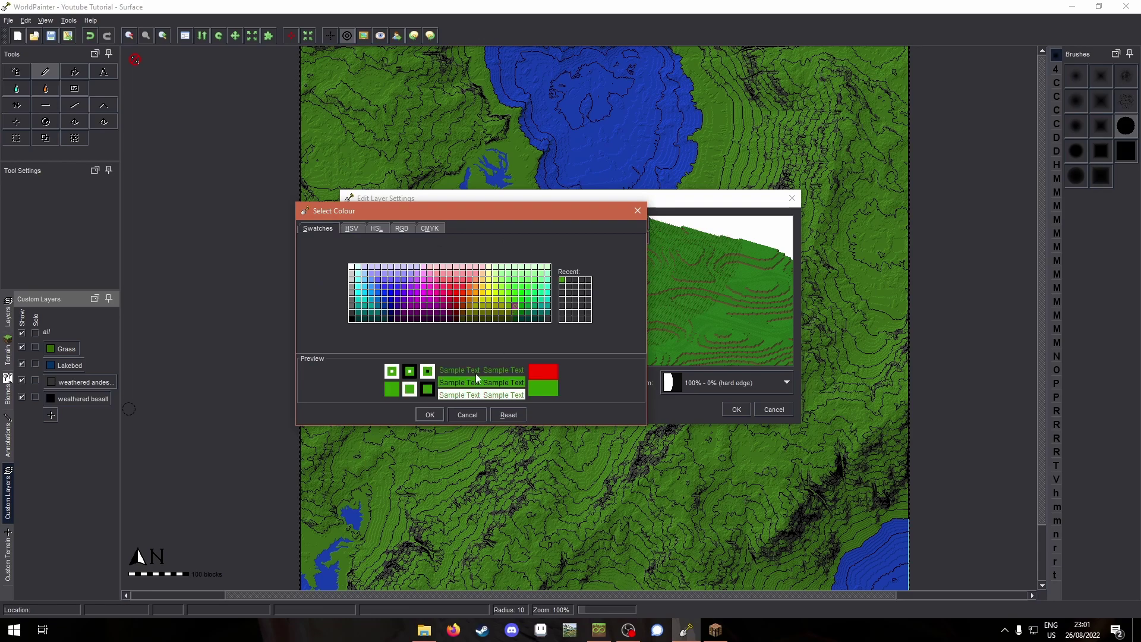
click(430, 416)
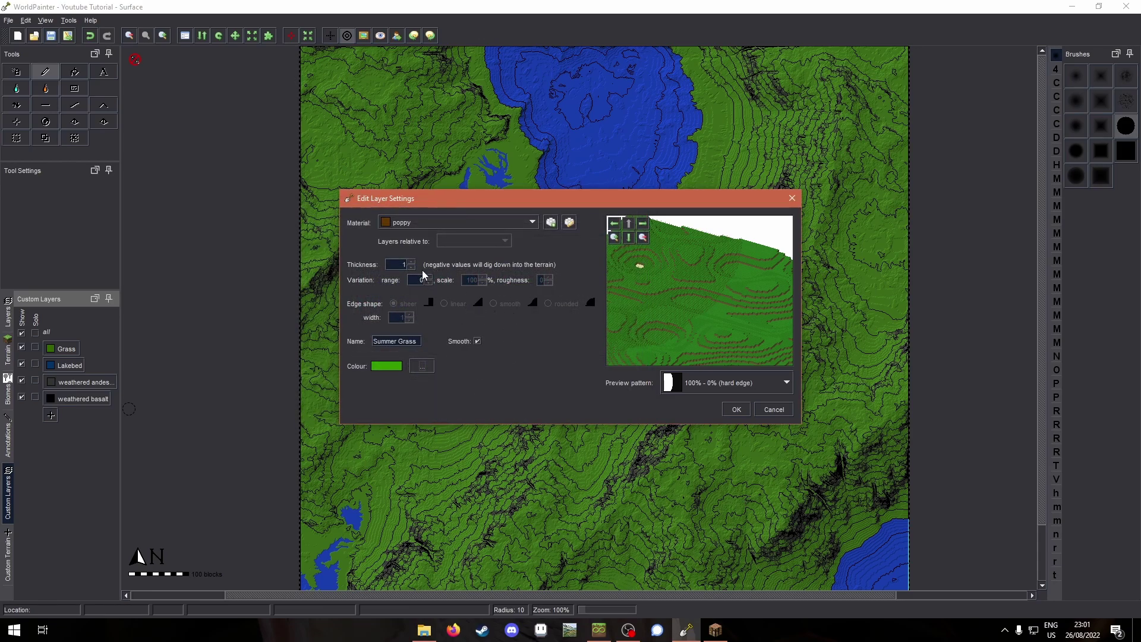
click(411, 262)
Open the layer's complex custom material settings and look up the grass plants' block IDs in the Minecraft inventory
click(570, 225)
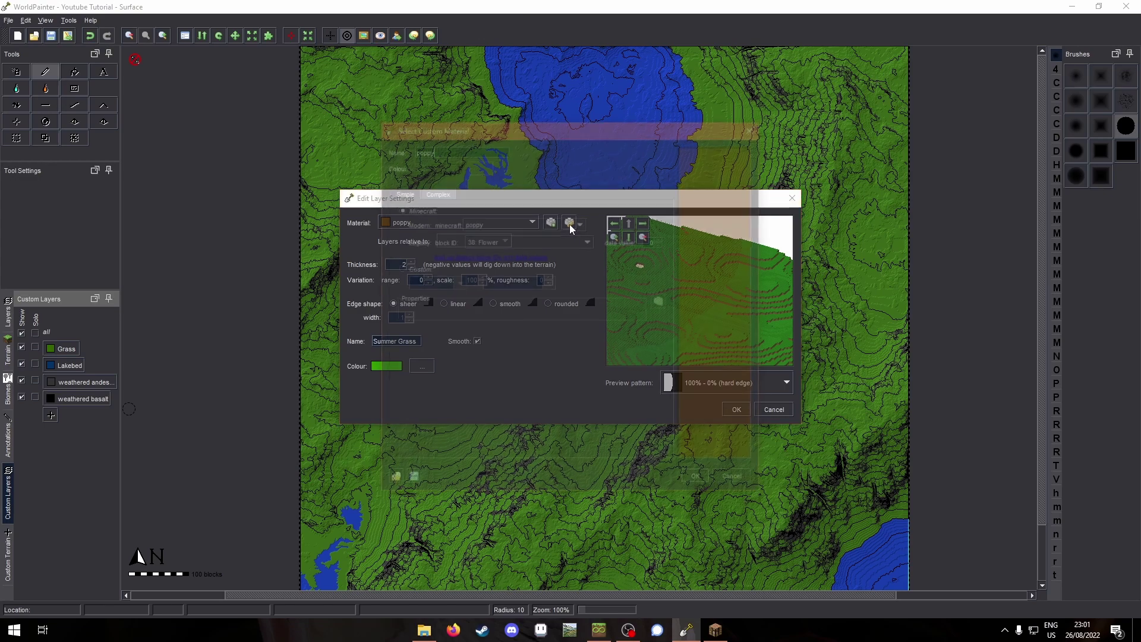
click(435, 191)
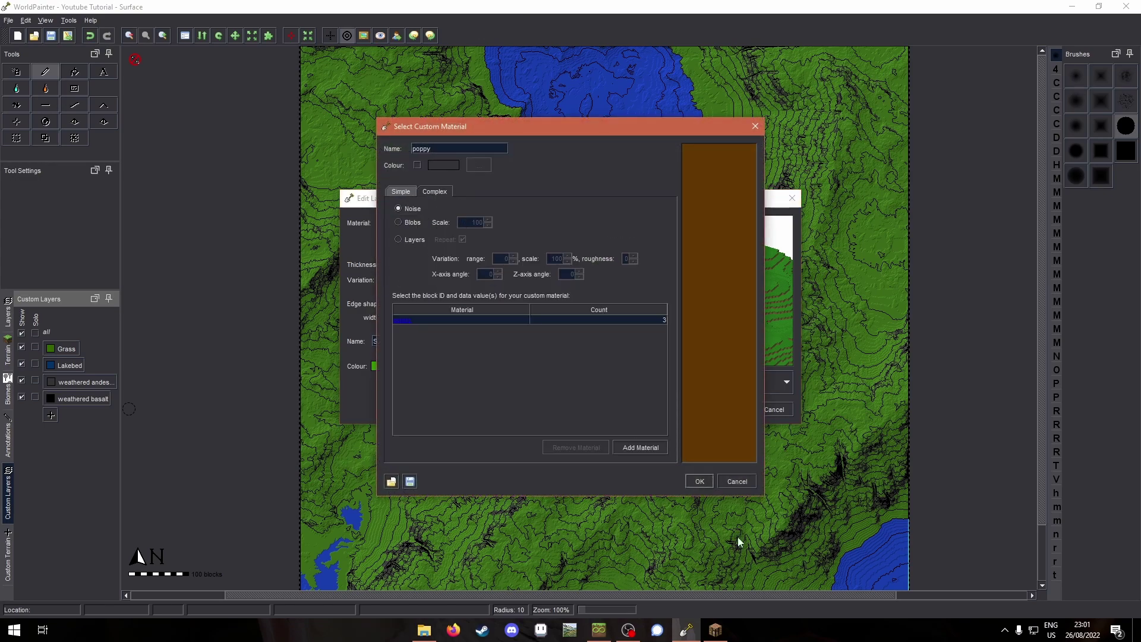
click(716, 629)
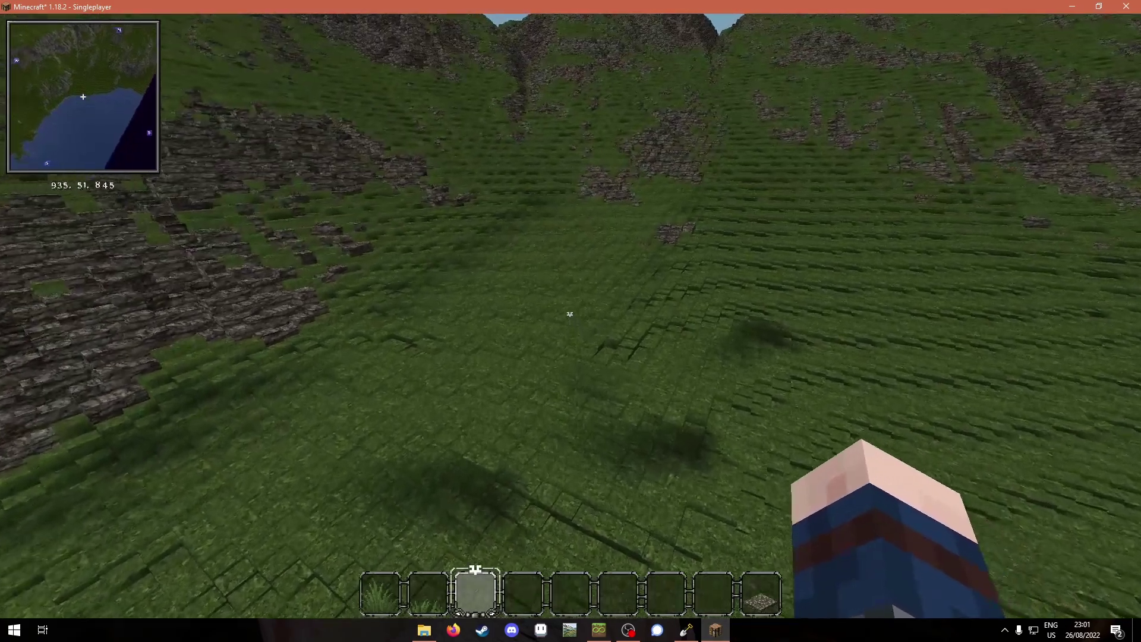
key(w)
key(shift)
key(1)
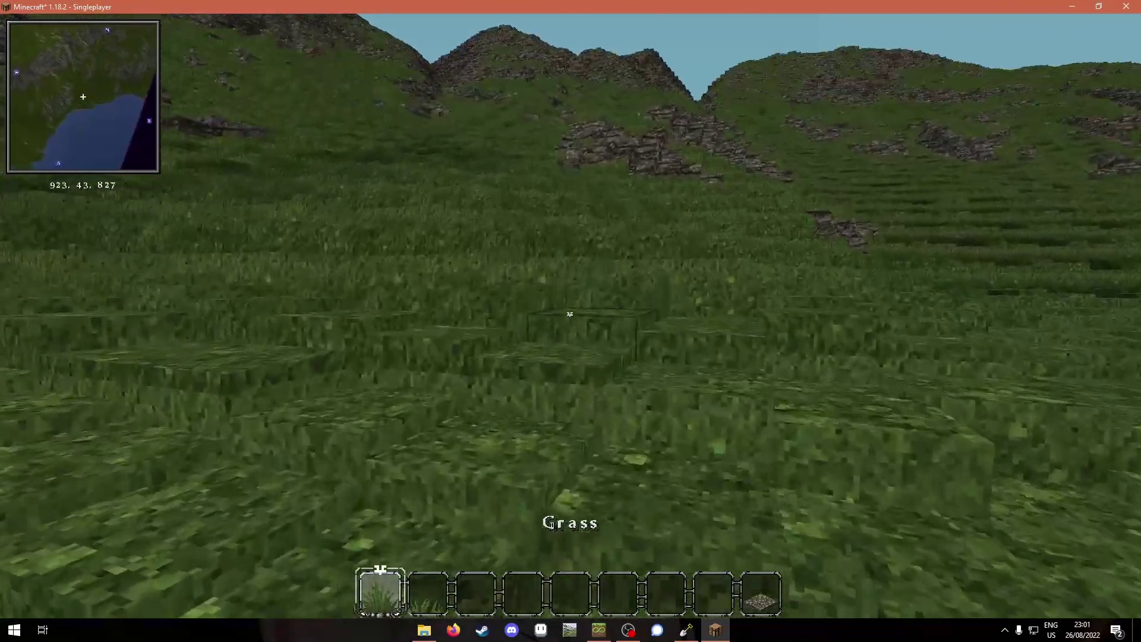
key(e)
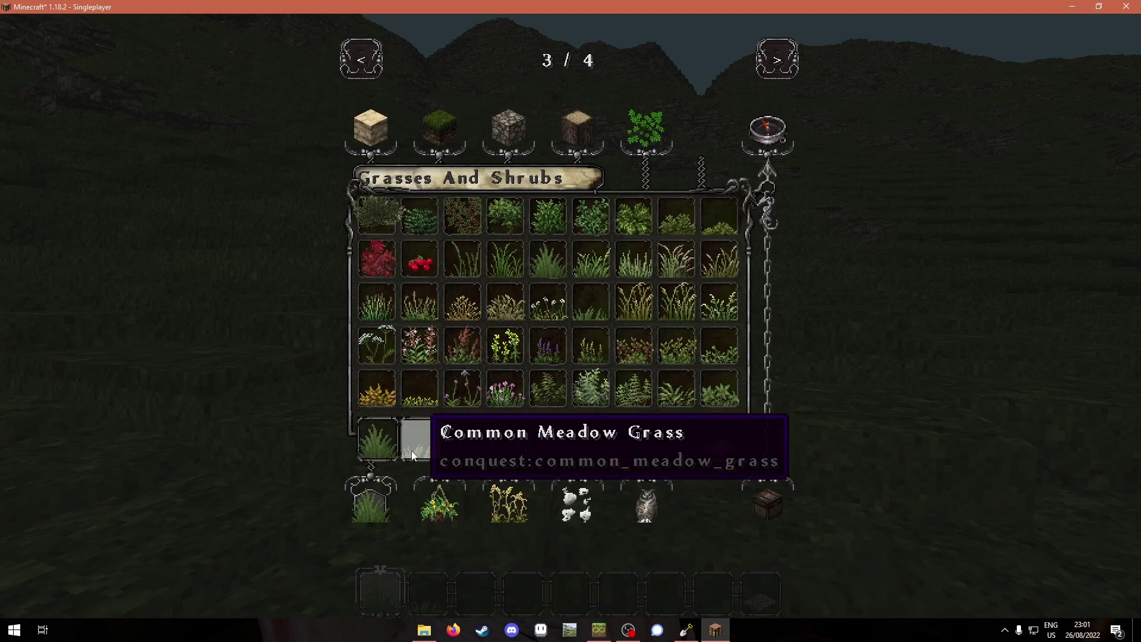
key(alt+Tab)
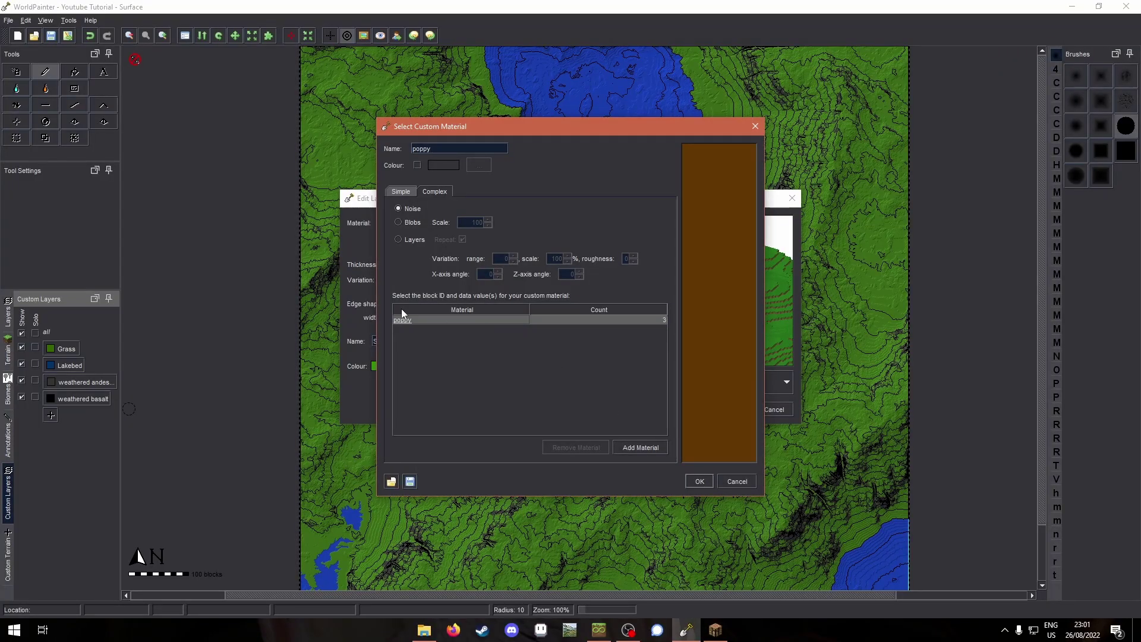
Replace the poppy material with the custom block conquest:grass, adding a layers property of 8
double_click(403, 320)
click(485, 326)
click(468, 336)
click(525, 326)
text(grass)
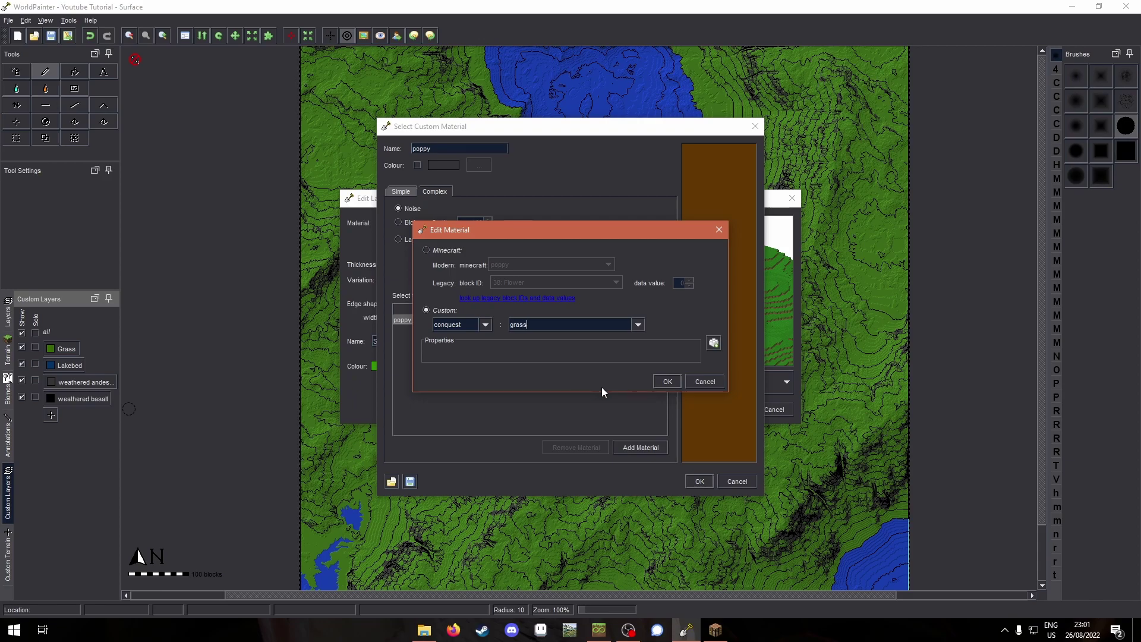
click(716, 346)
text(layers)
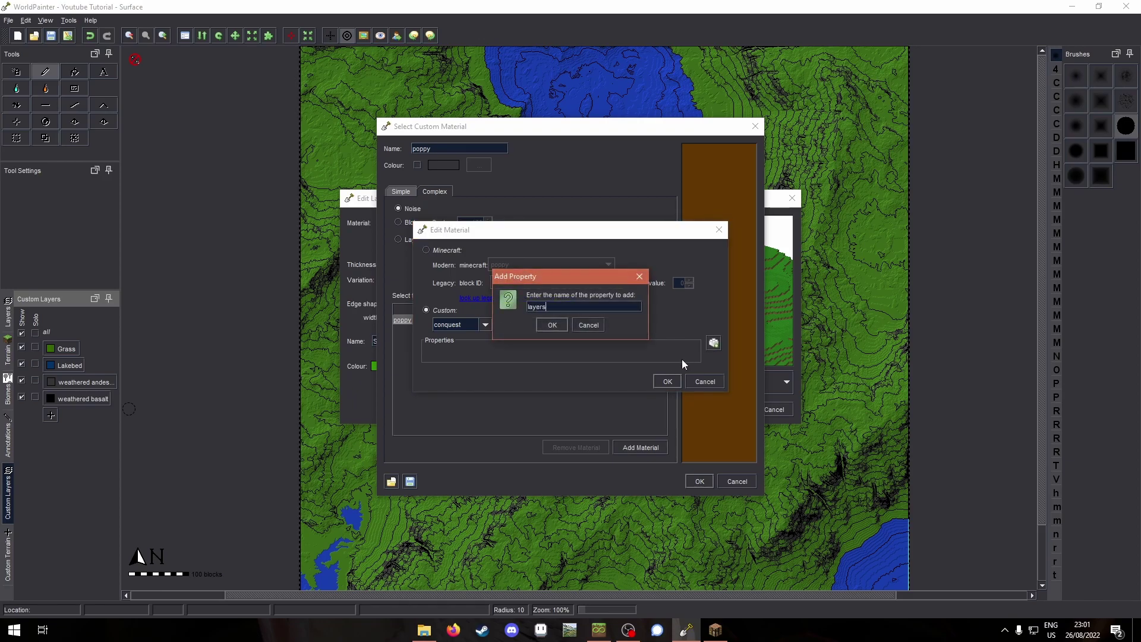
key(Return)
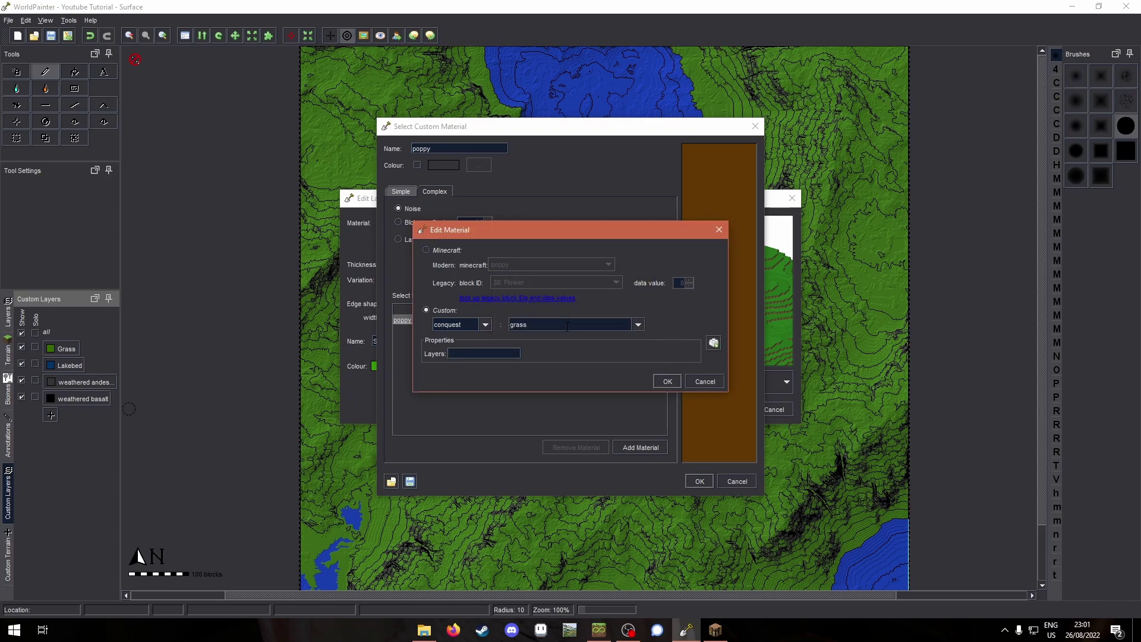
click(667, 382)
Add a second custom material, conquest:common_meadow_grass, with a layers property of 8
click(641, 447)
double_click(454, 331)
click(437, 310)
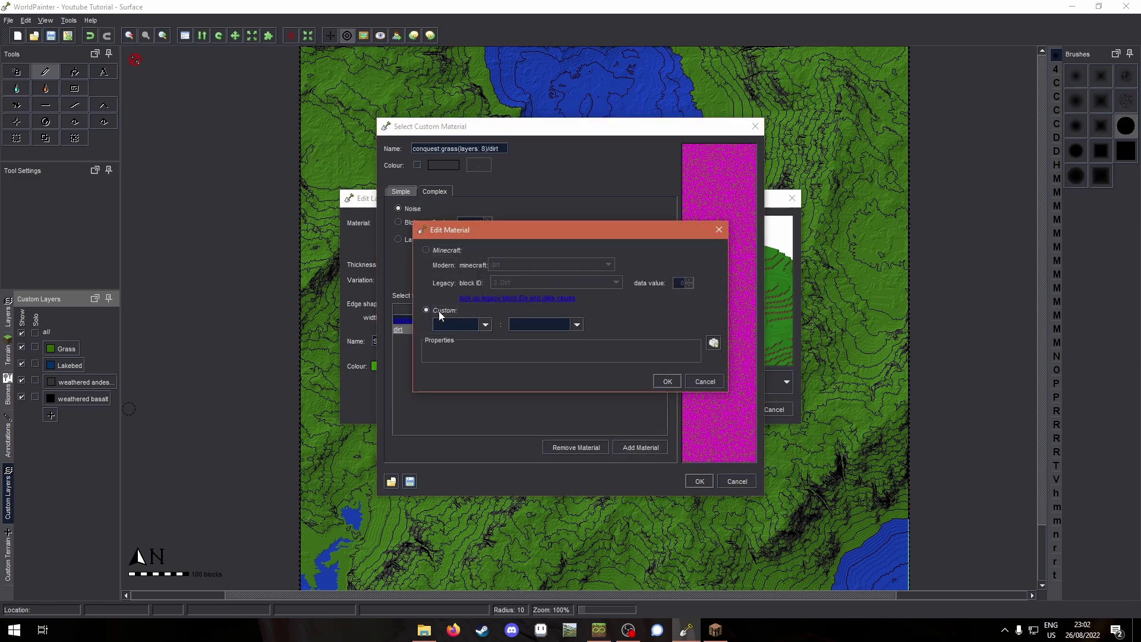
click(486, 327)
click(464, 339)
click(522, 329)
text(common_meadow_grass)
click(714, 343)
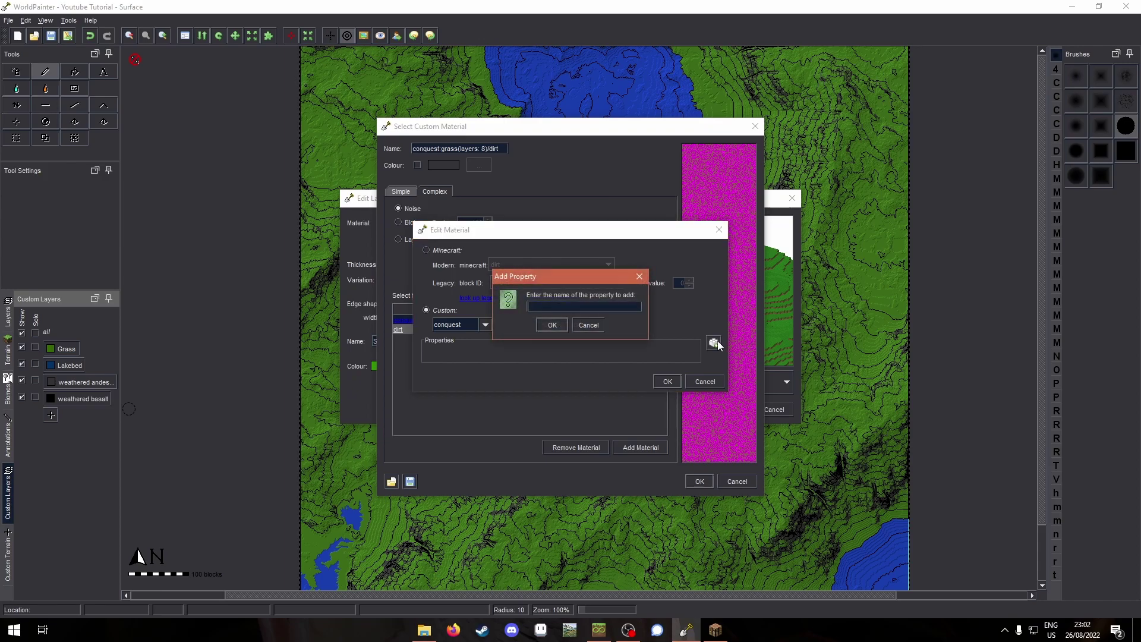
click(552, 325)
click(668, 382)
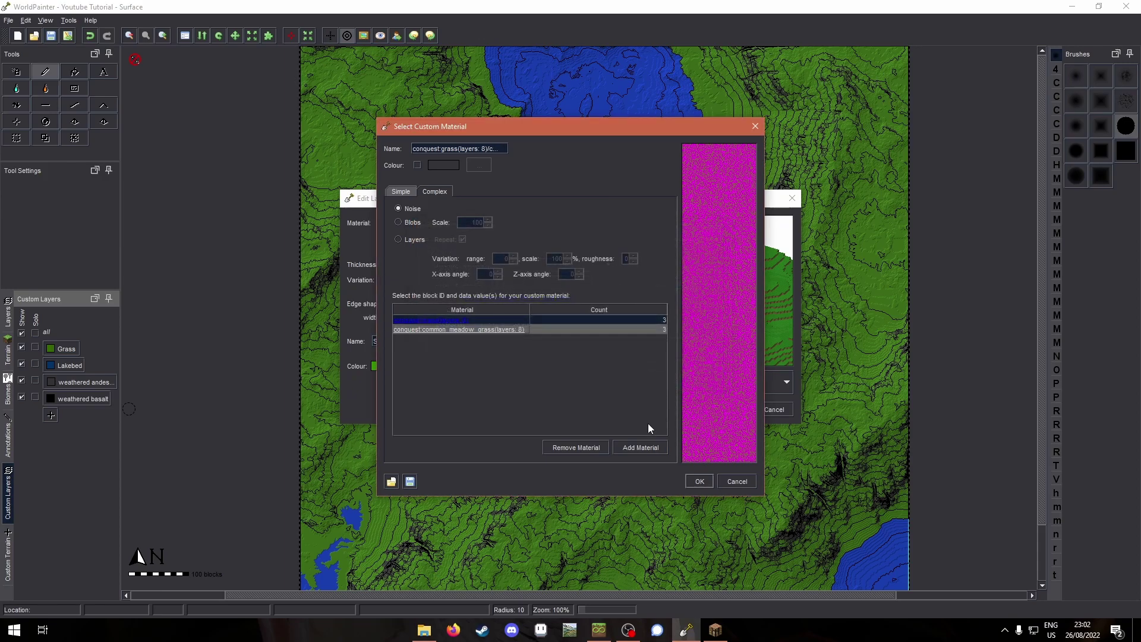
Set the material counts to 30 for conquest:grass and 1 for conquest:common_meadow_grass
click(654, 319)
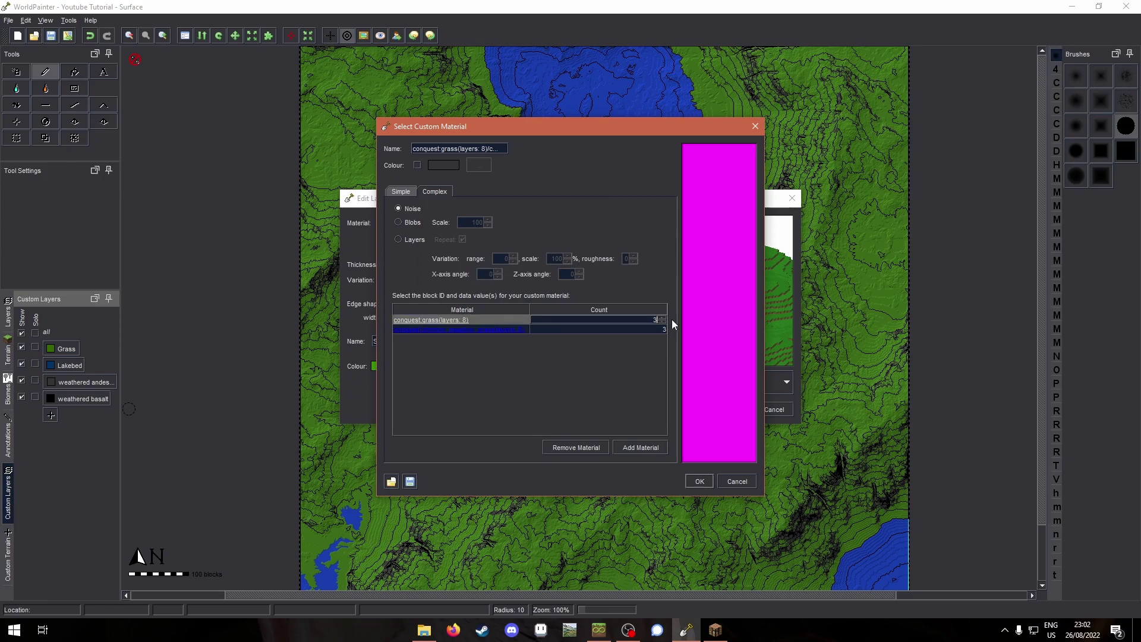
click(653, 330)
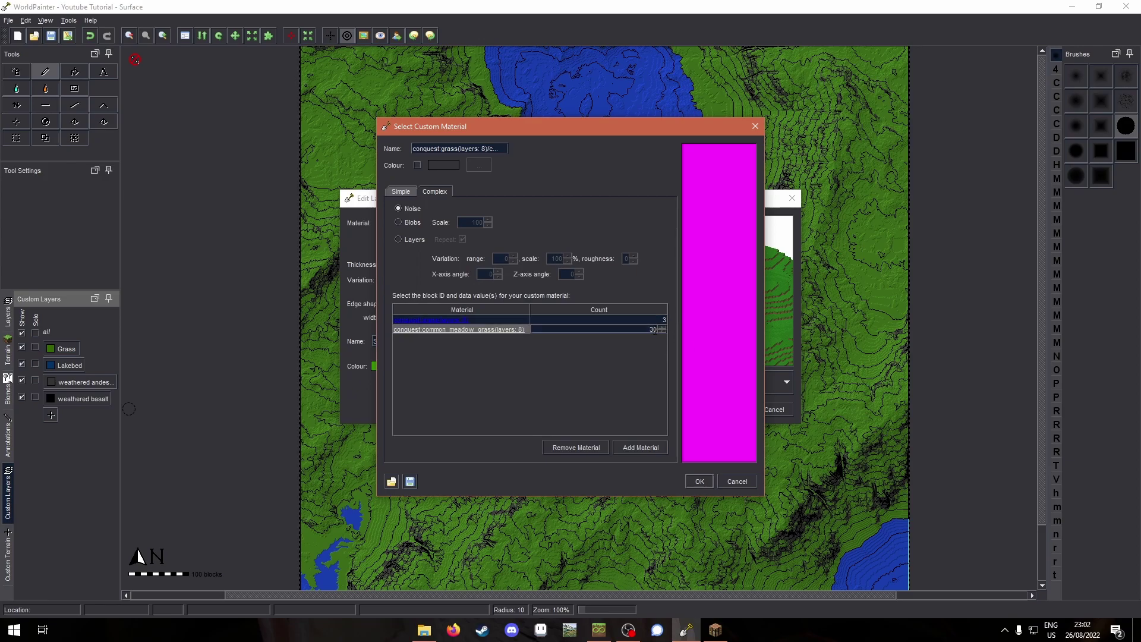
click(660, 322)
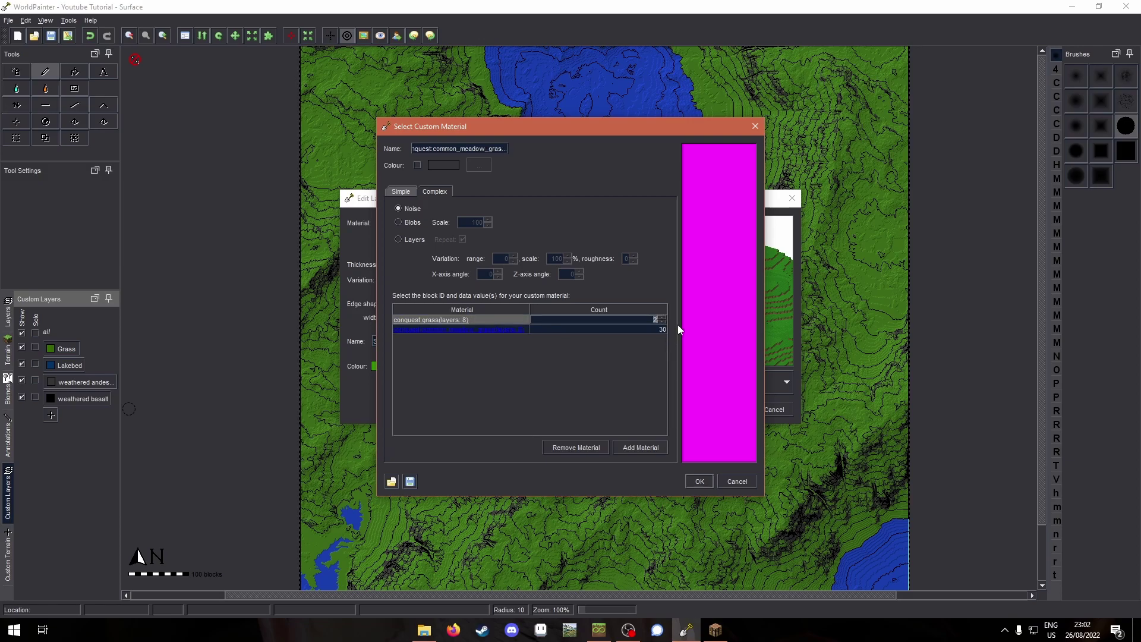
click(644, 329)
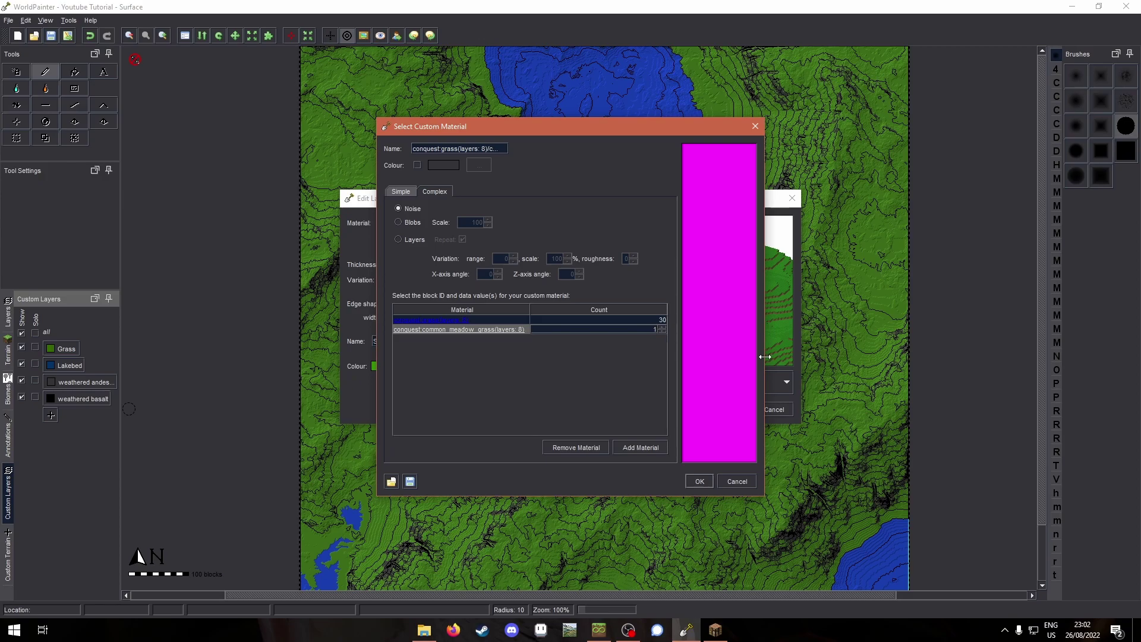
Save the Summer Grass layer and fill the map with it only on Bare Grass terrain, except on water
click(710, 480)
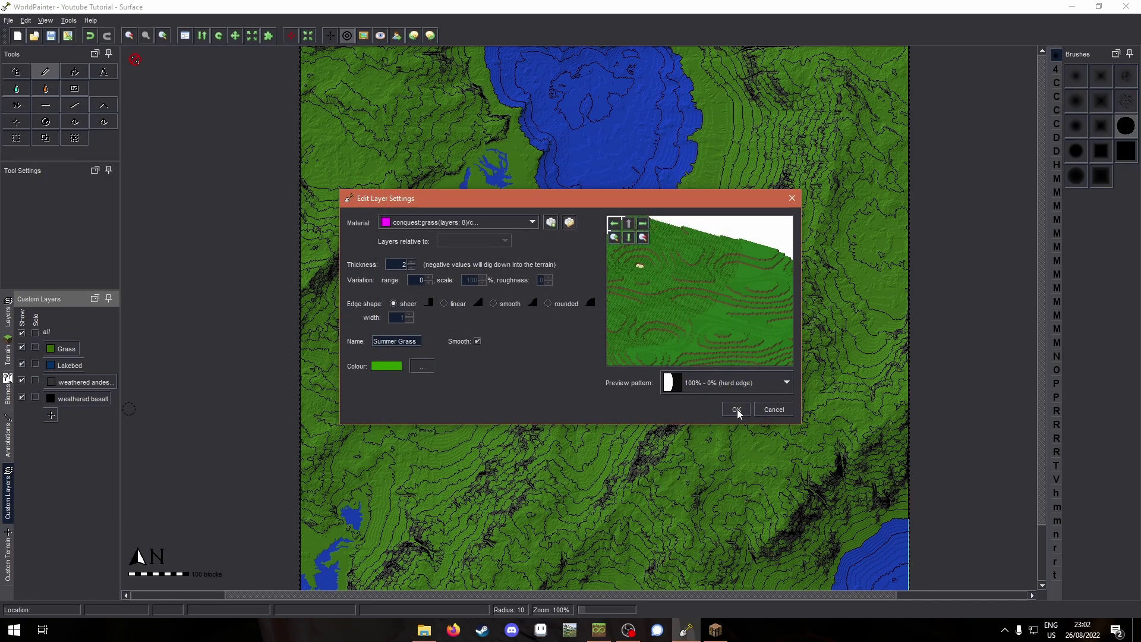
click(736, 410)
key(ctrl+g)
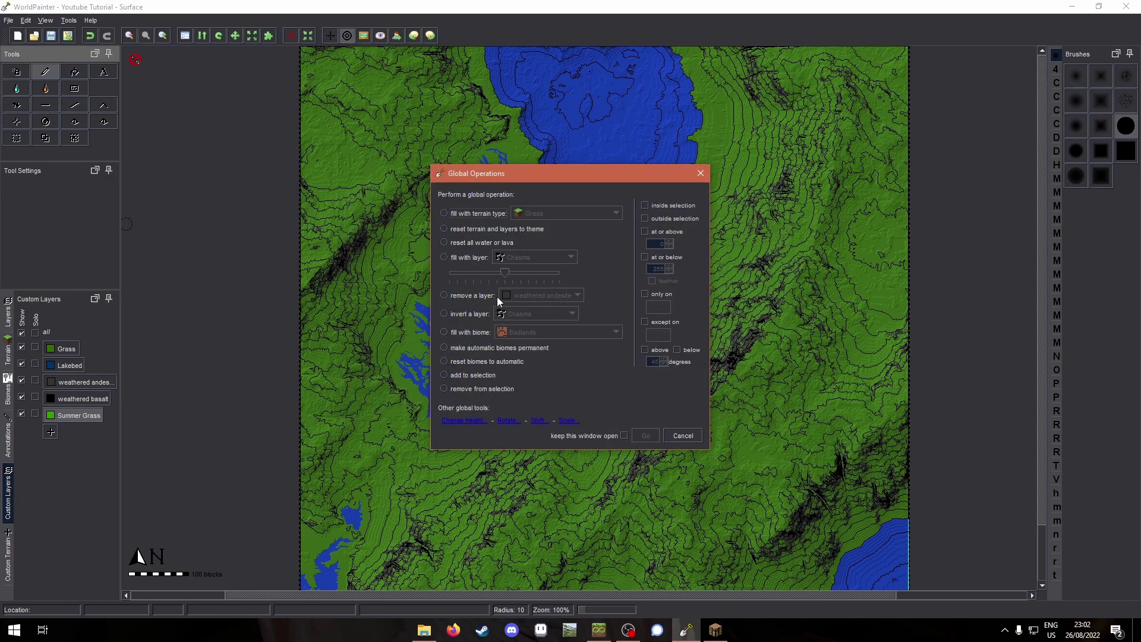
click(476, 260)
click(538, 257)
click(520, 314)
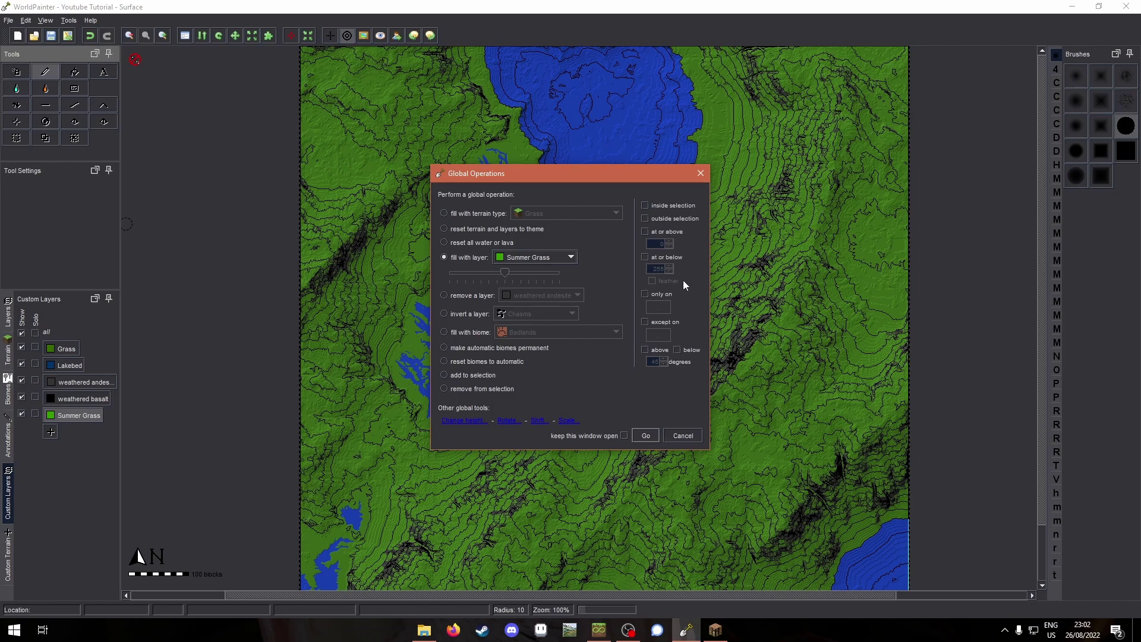
click(647, 294)
mouse_move(688, 344)
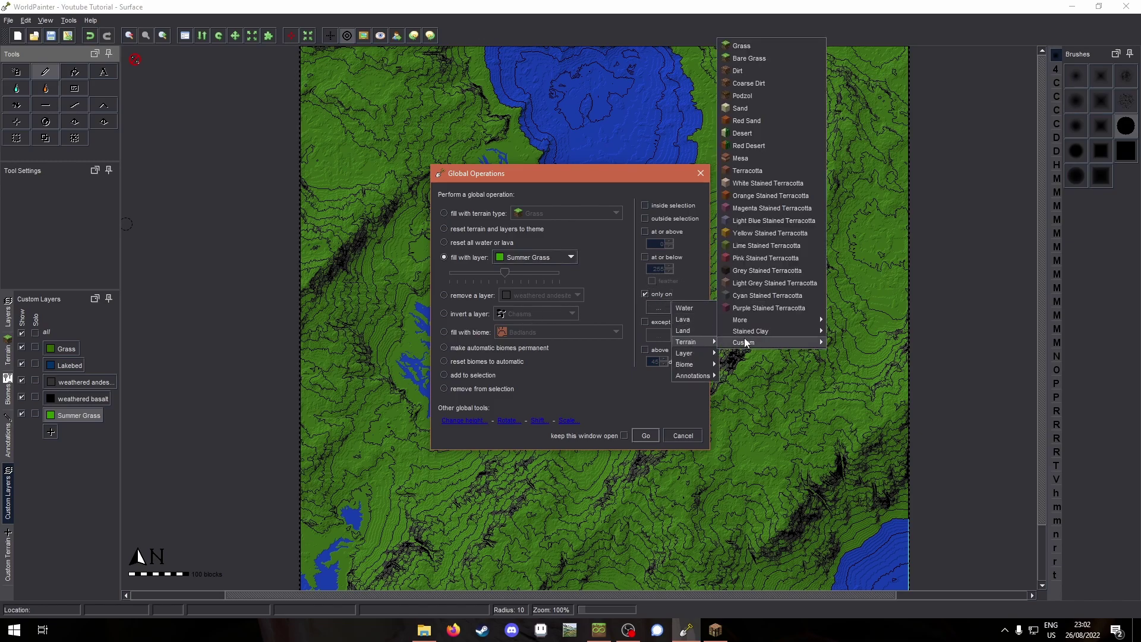
click(747, 58)
click(654, 323)
click(680, 334)
click(654, 436)
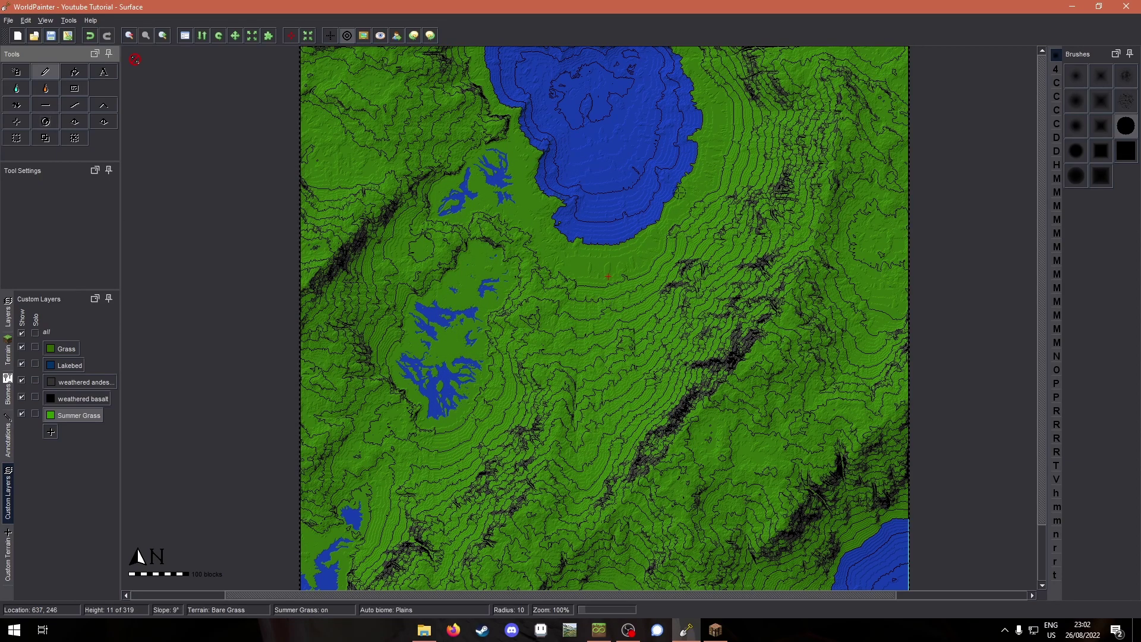
Switch to Minecraft and test placing a grass plant underwater near the lake shore, removing it again
click(715, 630)
key(w)
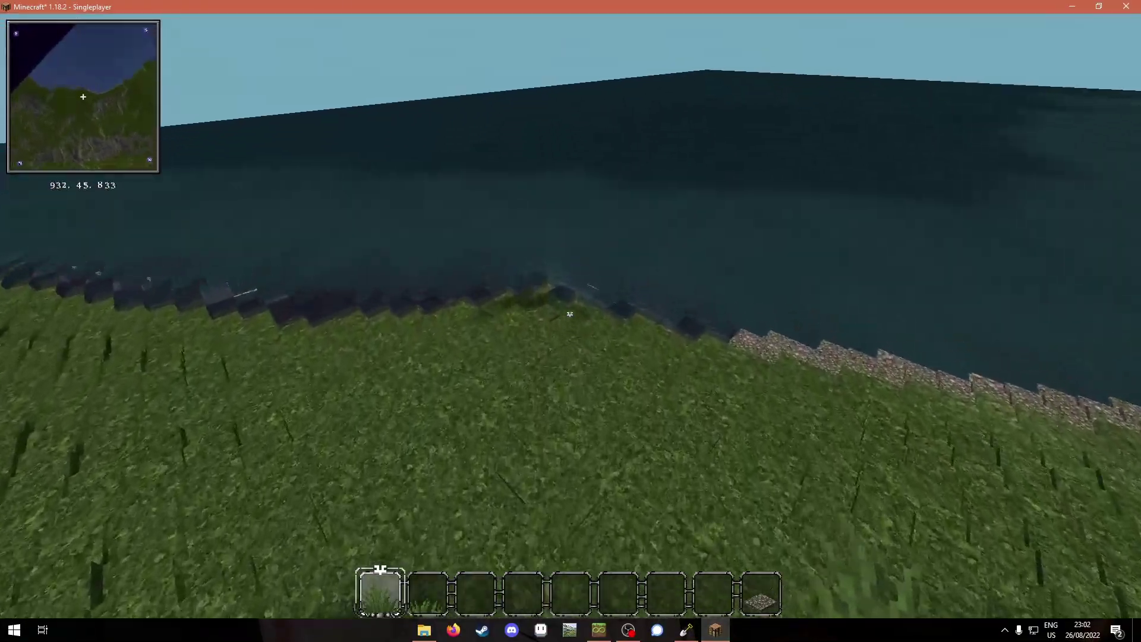
key(shift)
key(w)
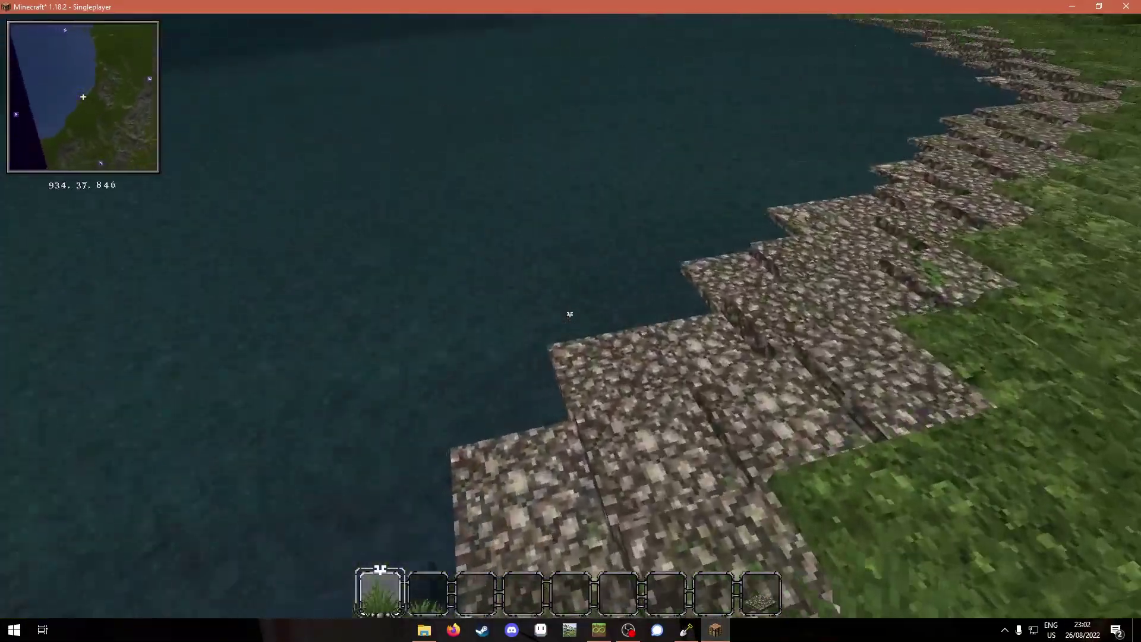
right_click(569, 314)
key(w)
key(shift)
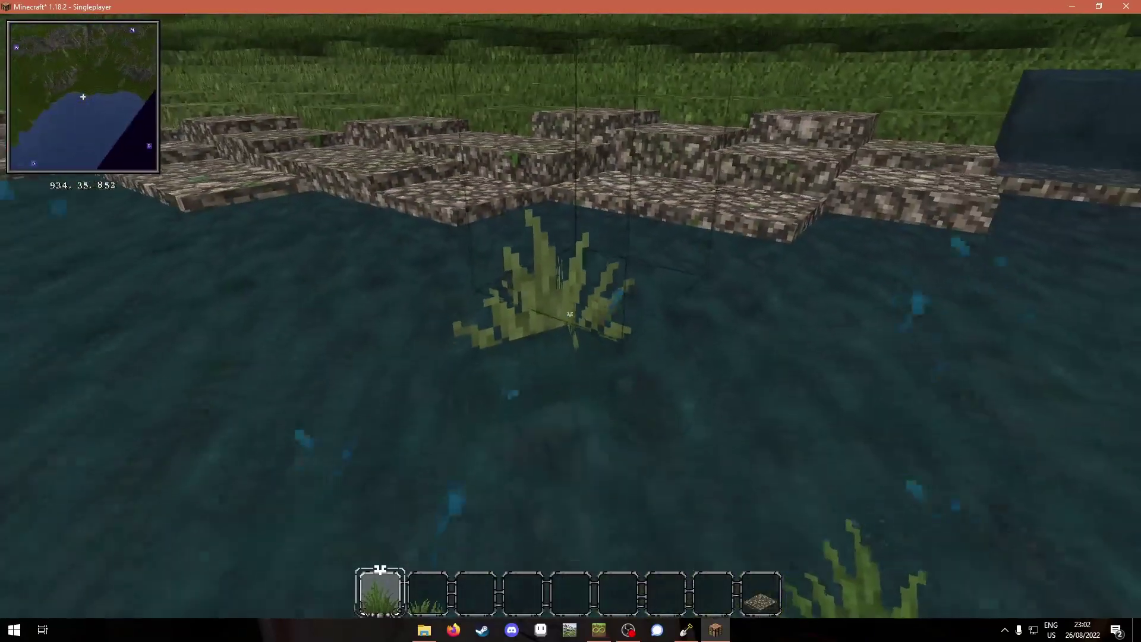
key(w)
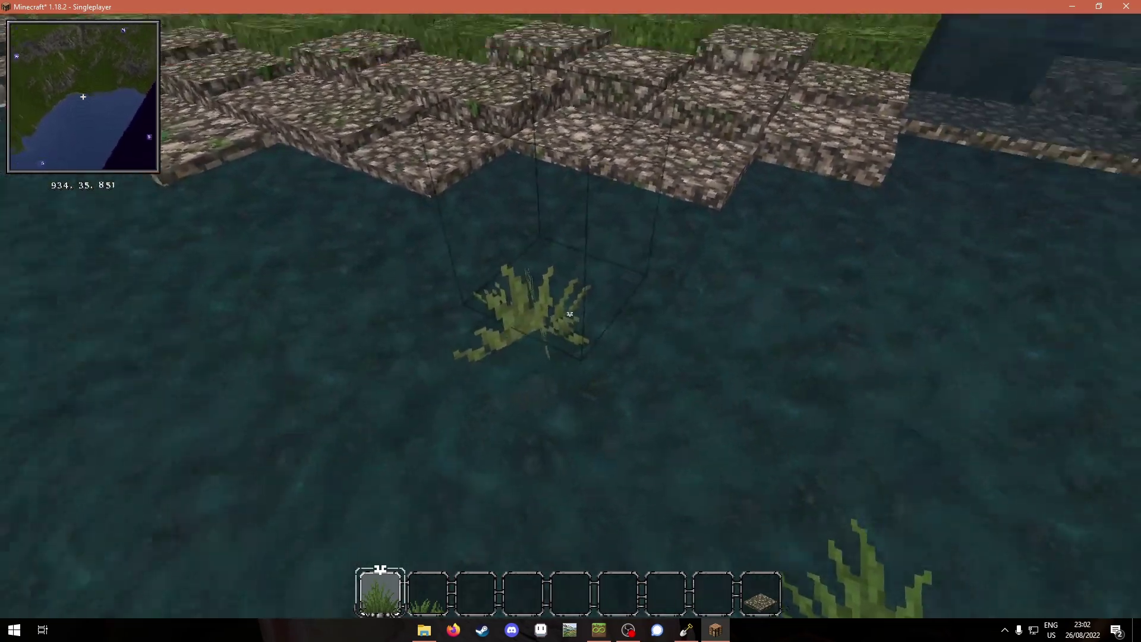
click(570, 314)
key(w)
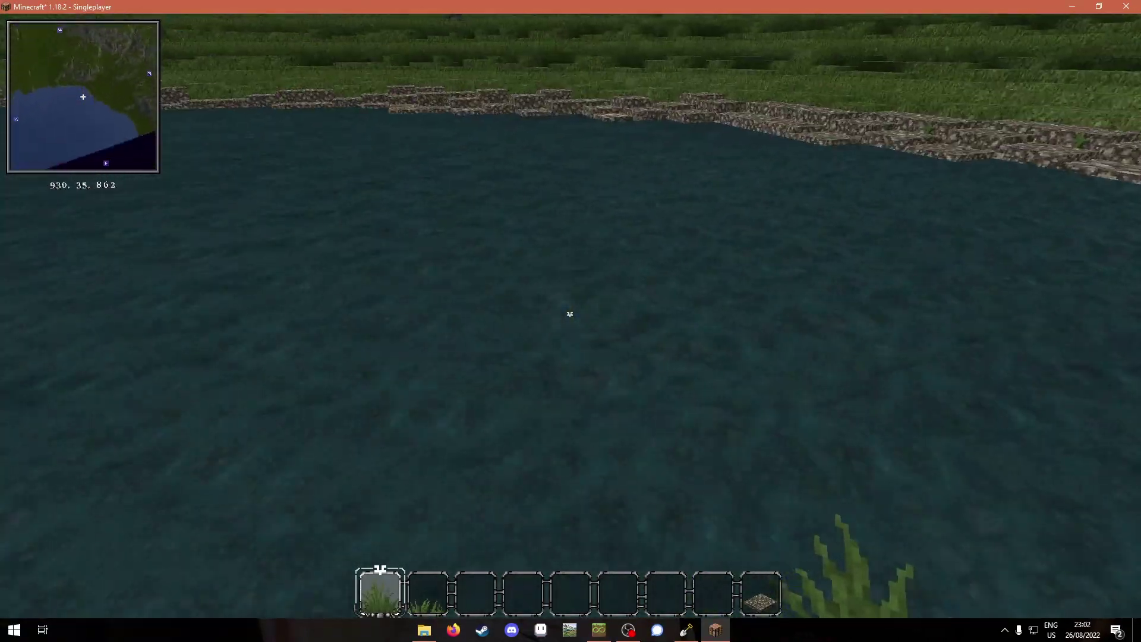
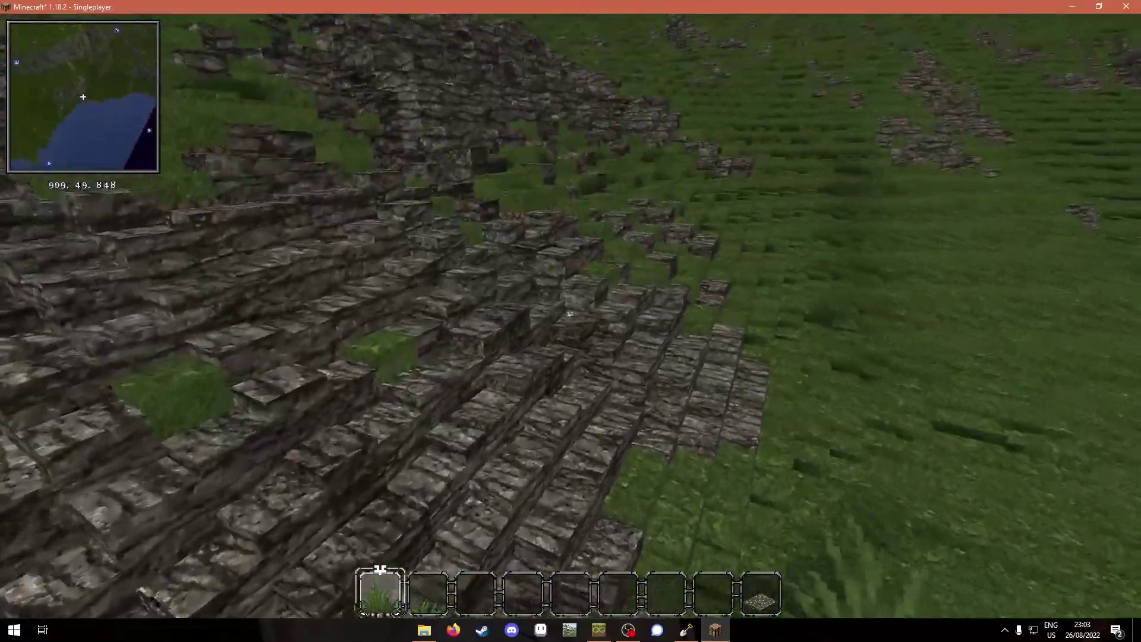
Place a few Common Meadow Grass plants on the rocky slope above the lake and view the hillside
key(w)
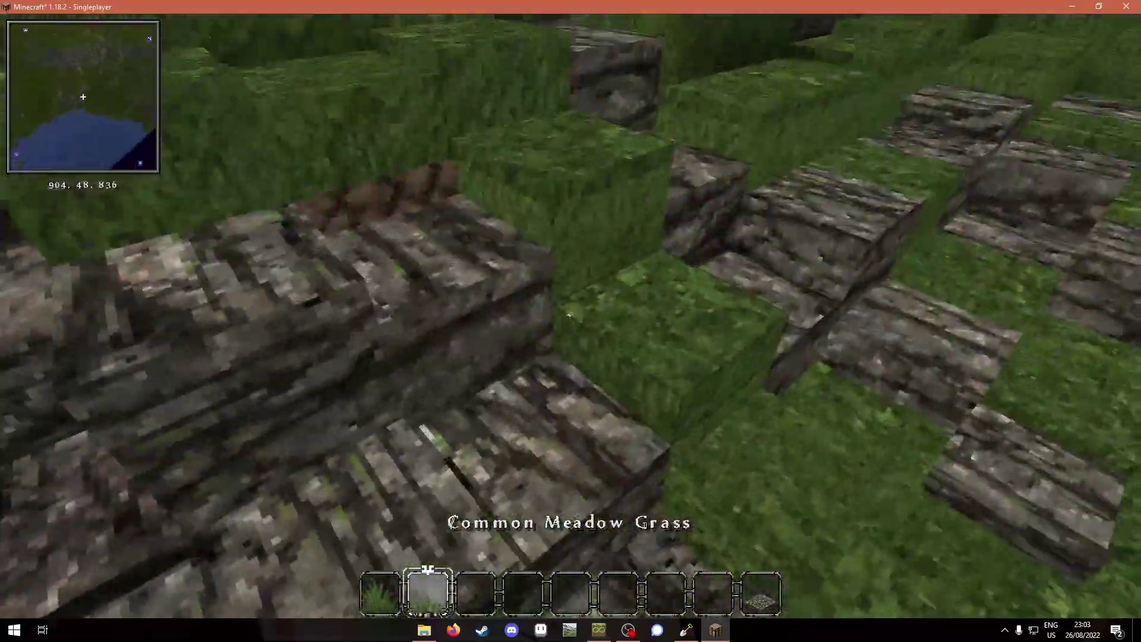
right_click(570, 313)
key(a)
right_click(569, 313)
right_click(569, 313)
key(w)
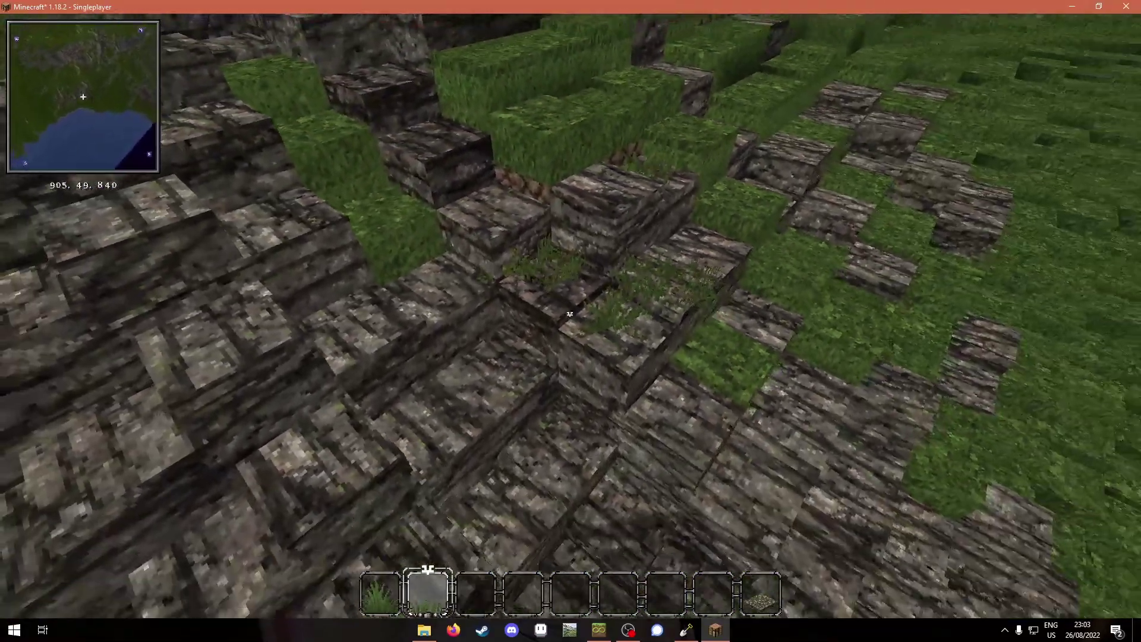
key(w)
key(c)
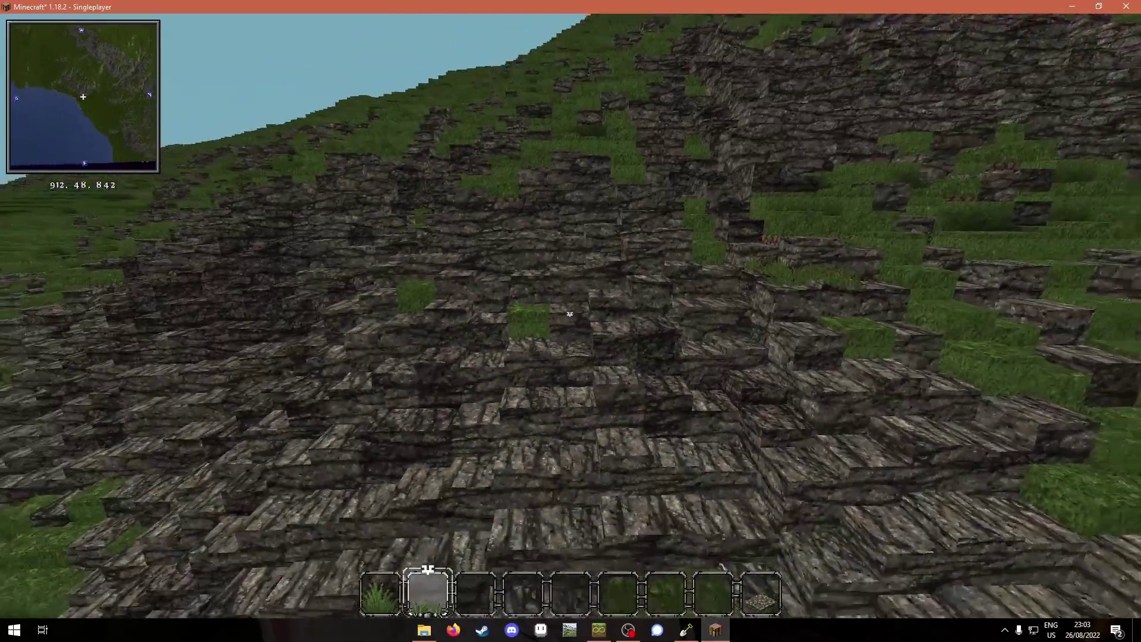
Switch back to WorldPainter and create a new custom object layer named Pines
key(alt+Tab)
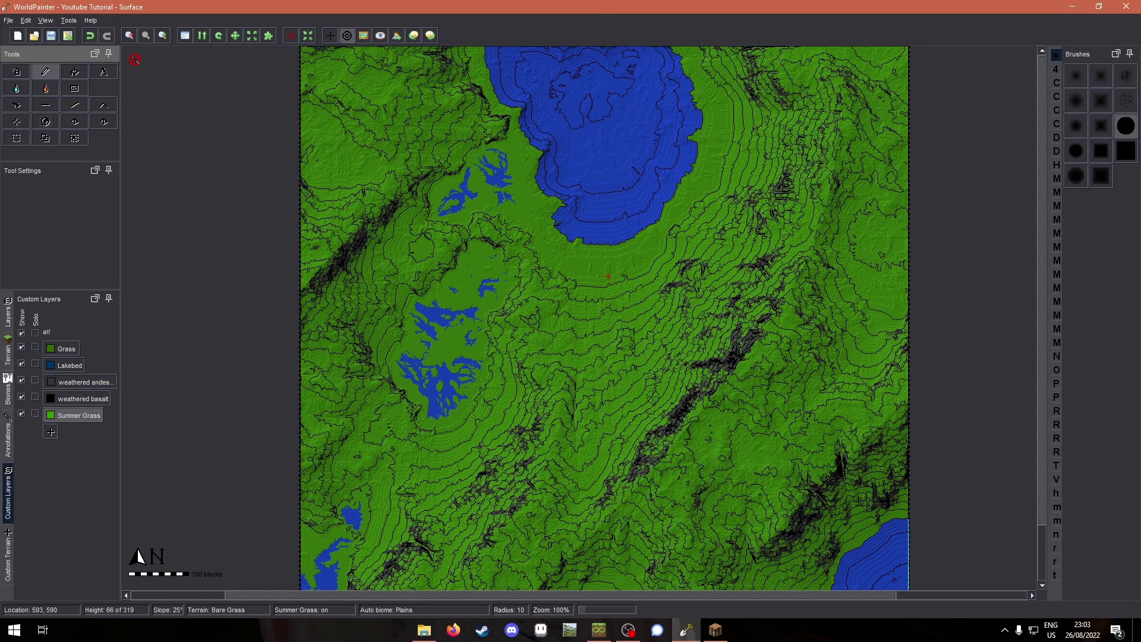
click(54, 432)
click(119, 435)
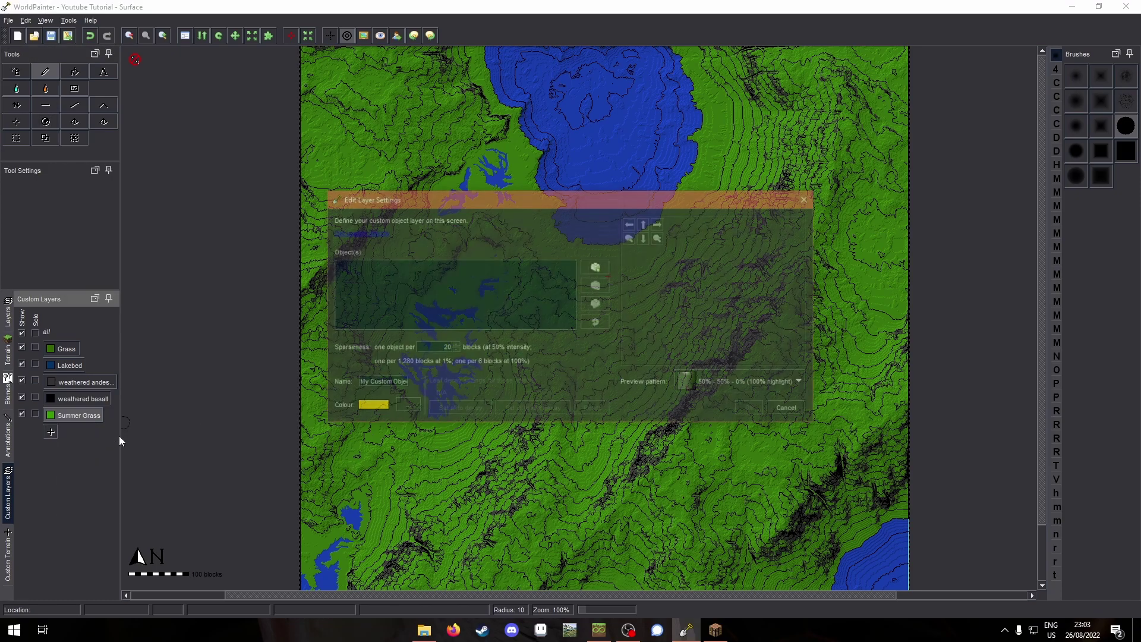
triple_click(359, 382)
text(Pines)
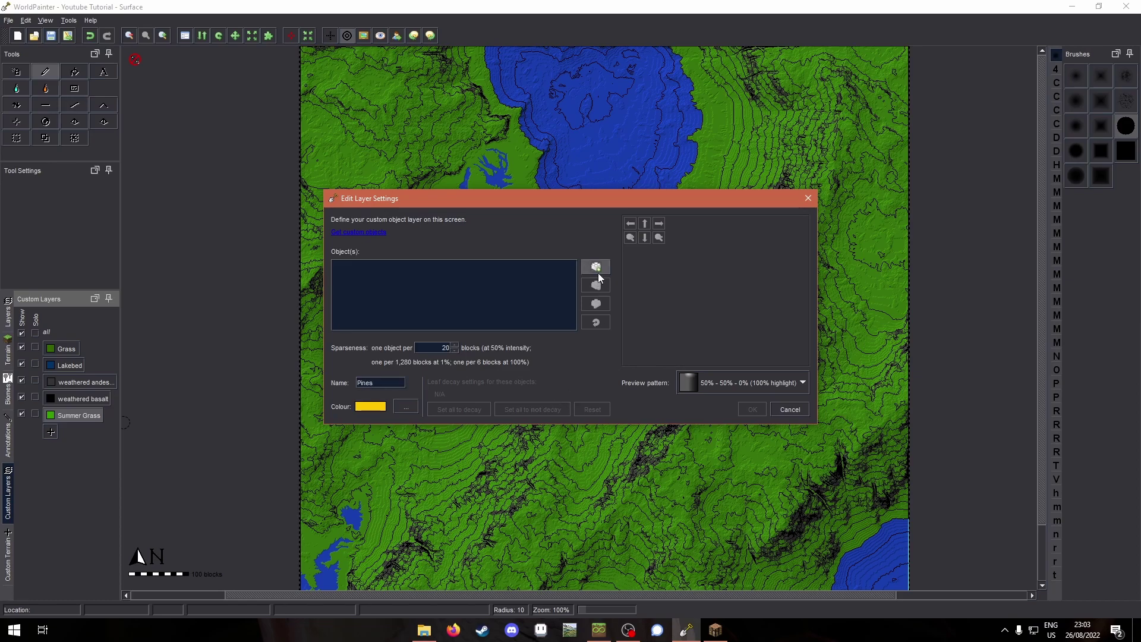
Open the schematics folder for the layer's objects and preview the Fir and Larch_3 schematics
click(597, 272)
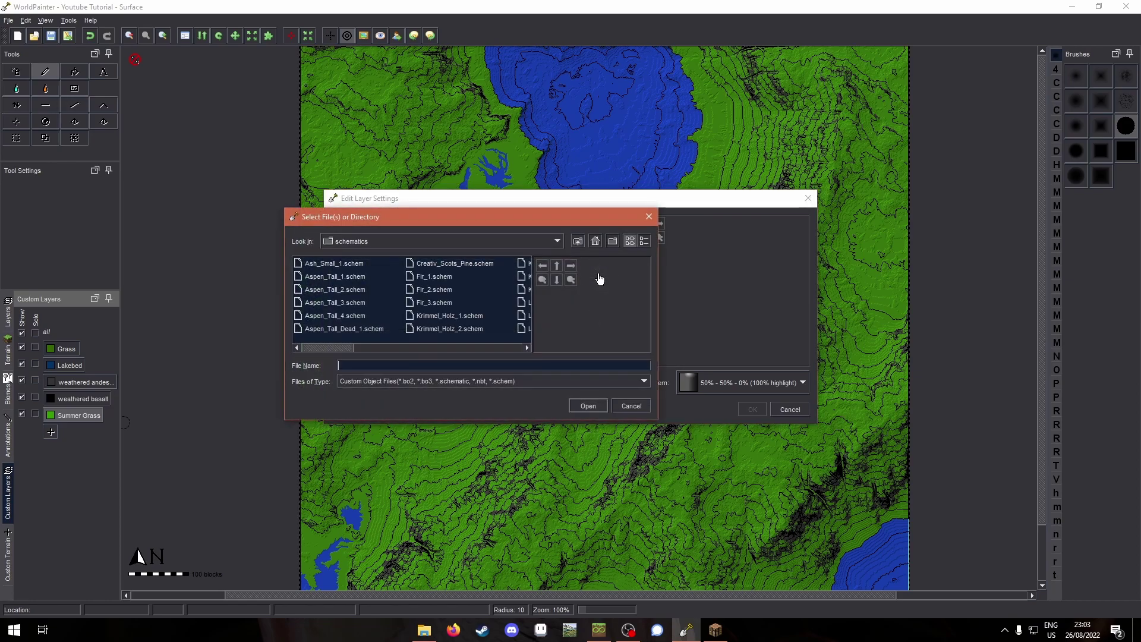
drag(435, 276, 443, 303)
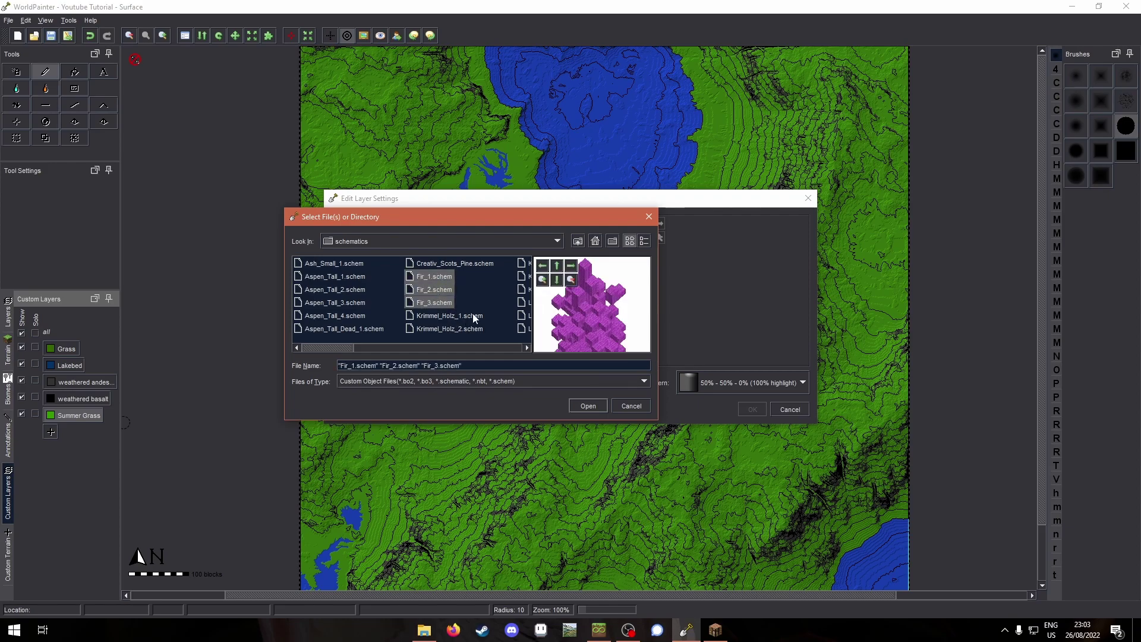
scroll(473, 318, down, 2)
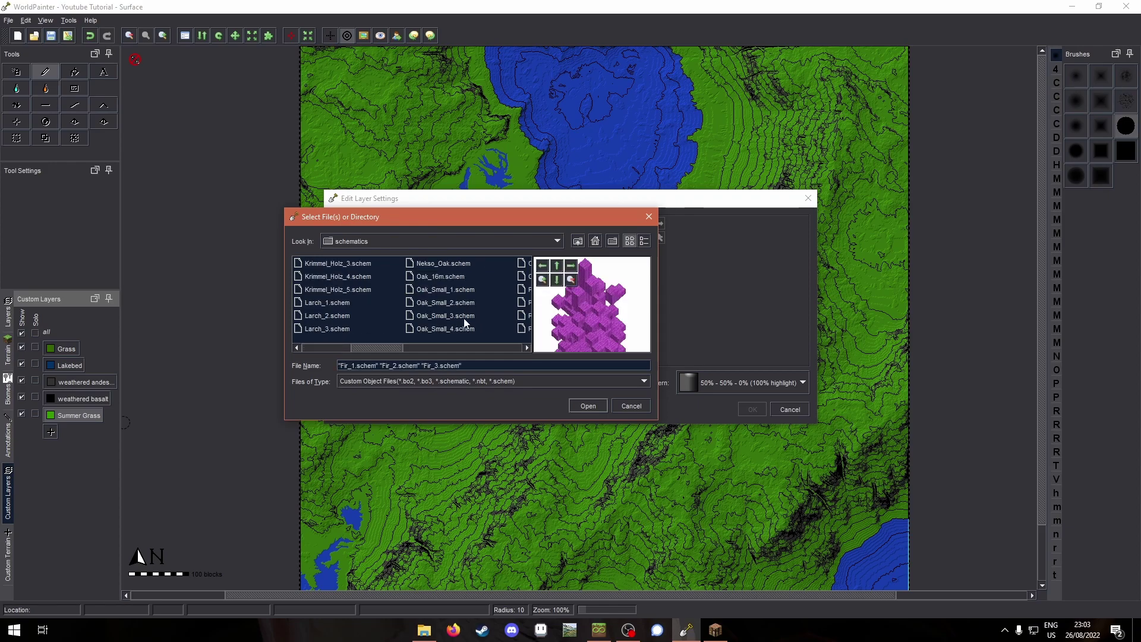
click(328, 330)
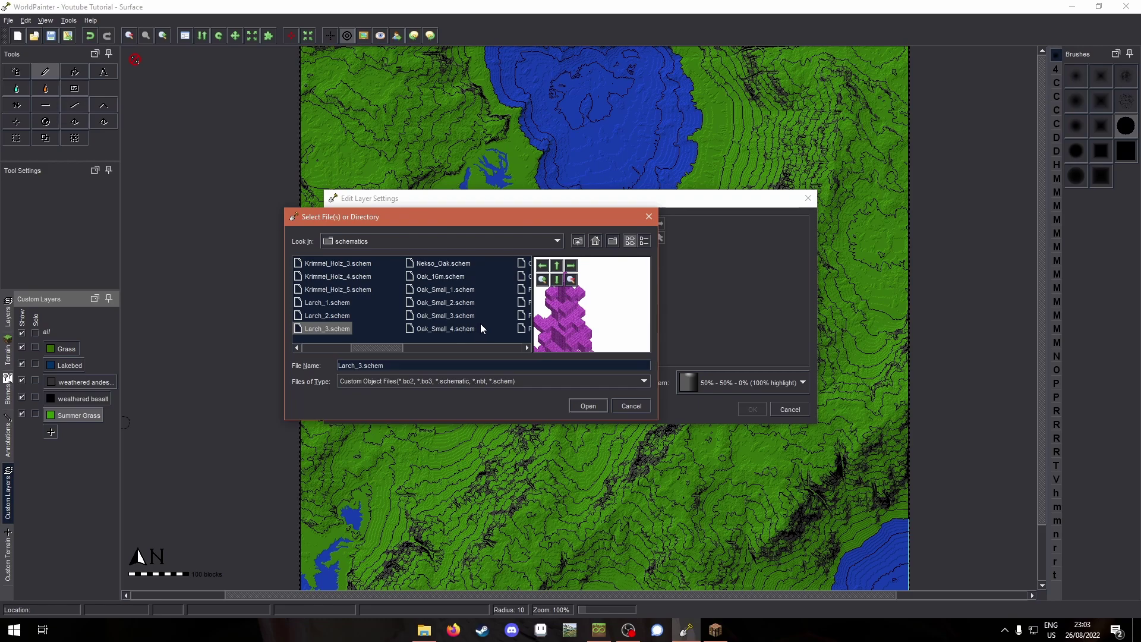
scroll(480, 324, down, 3)
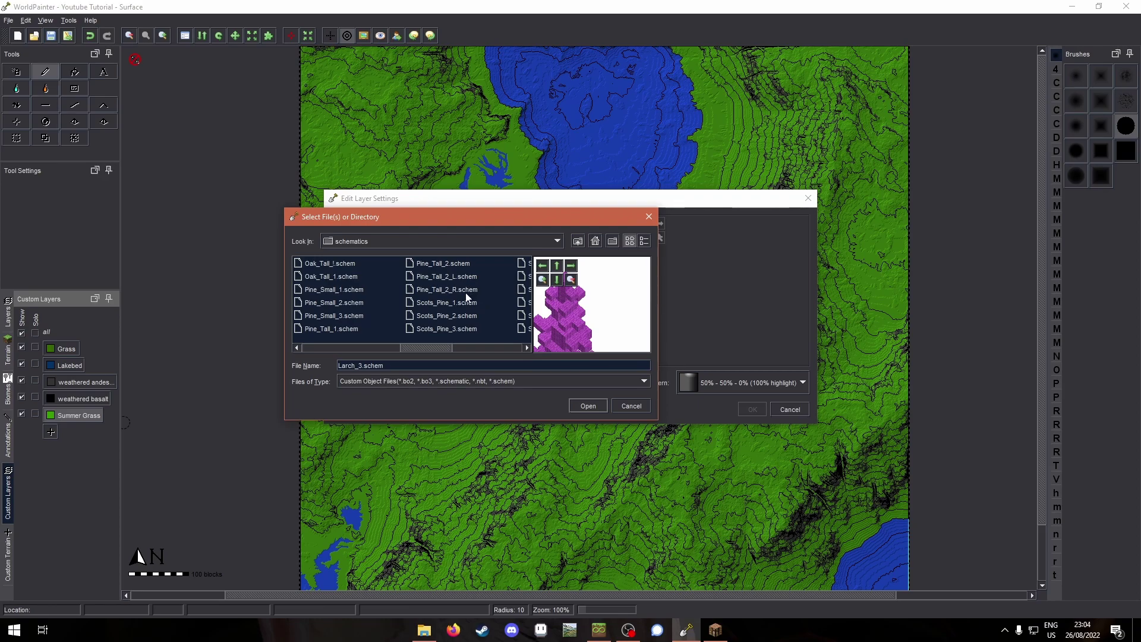
Select the Scots_Pine_1, Scots_Pine_2, Scots_Pine_3, Pine_Tall_1 and Pine_Tall_2 schematics together
click(475, 306)
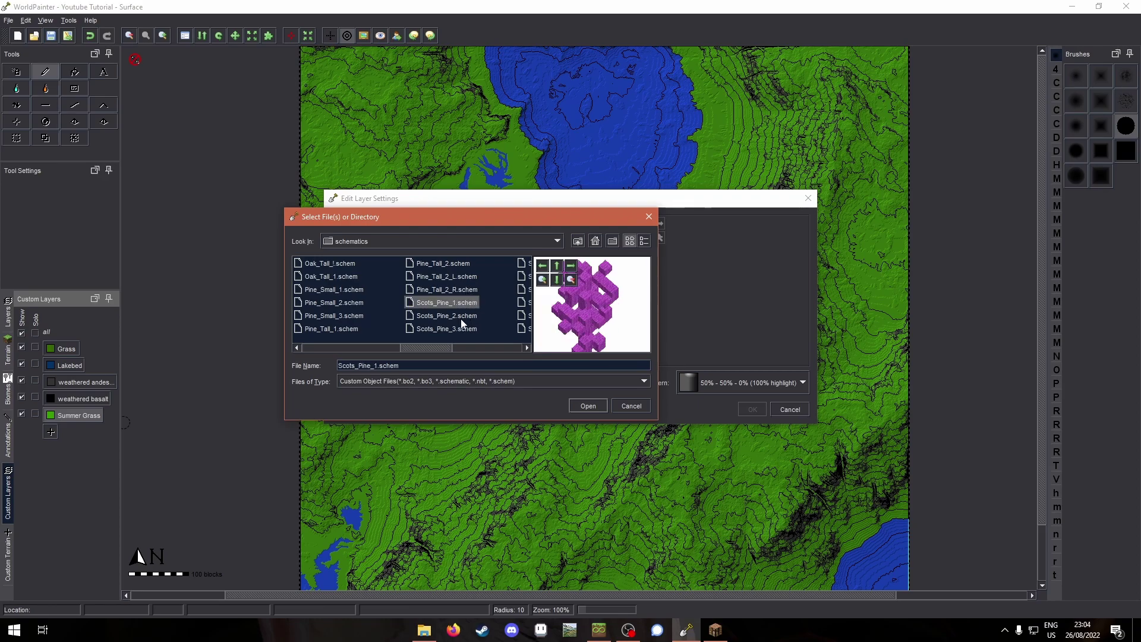
shift+click(463, 329)
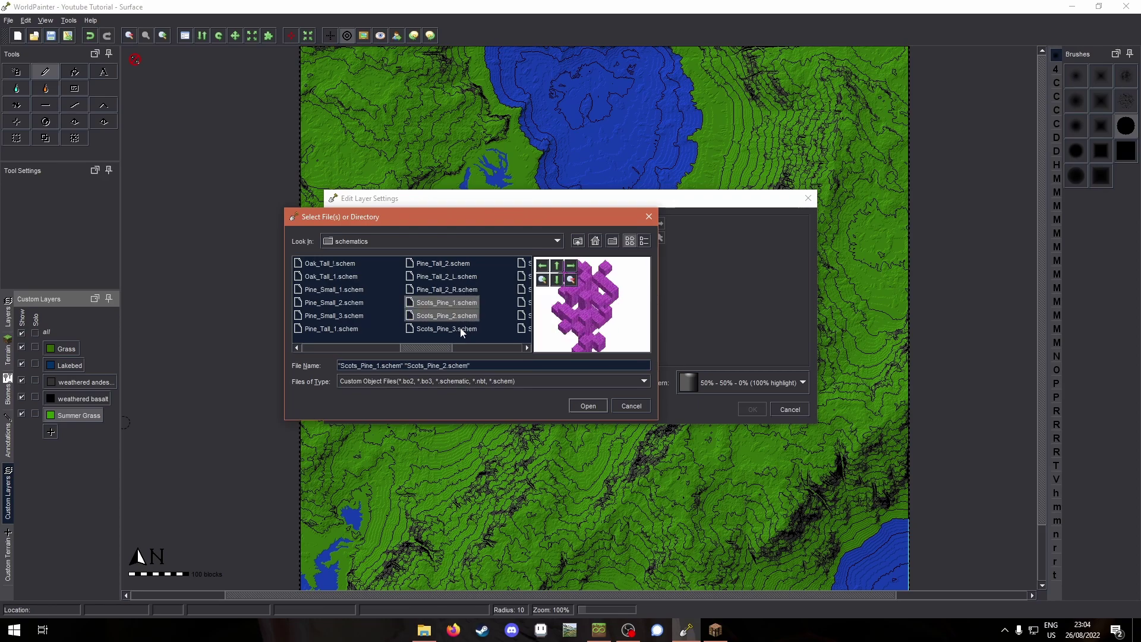
ctrl+click(459, 289)
ctrl+click(456, 288)
ctrl+click(454, 265)
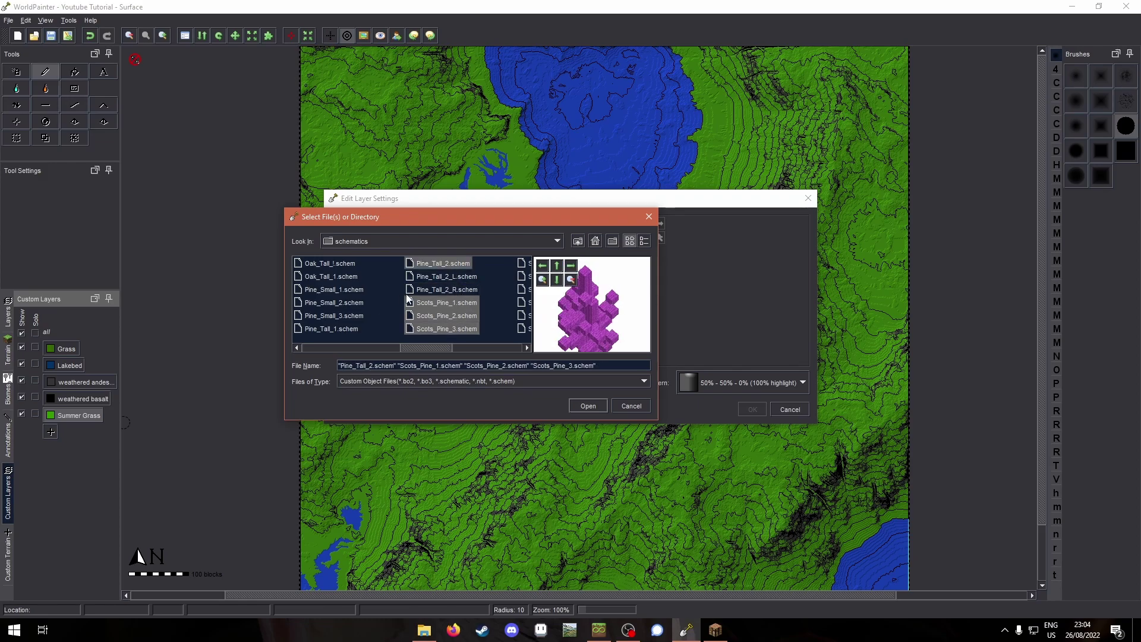
ctrl+click(437, 278)
ctrl+click(339, 330)
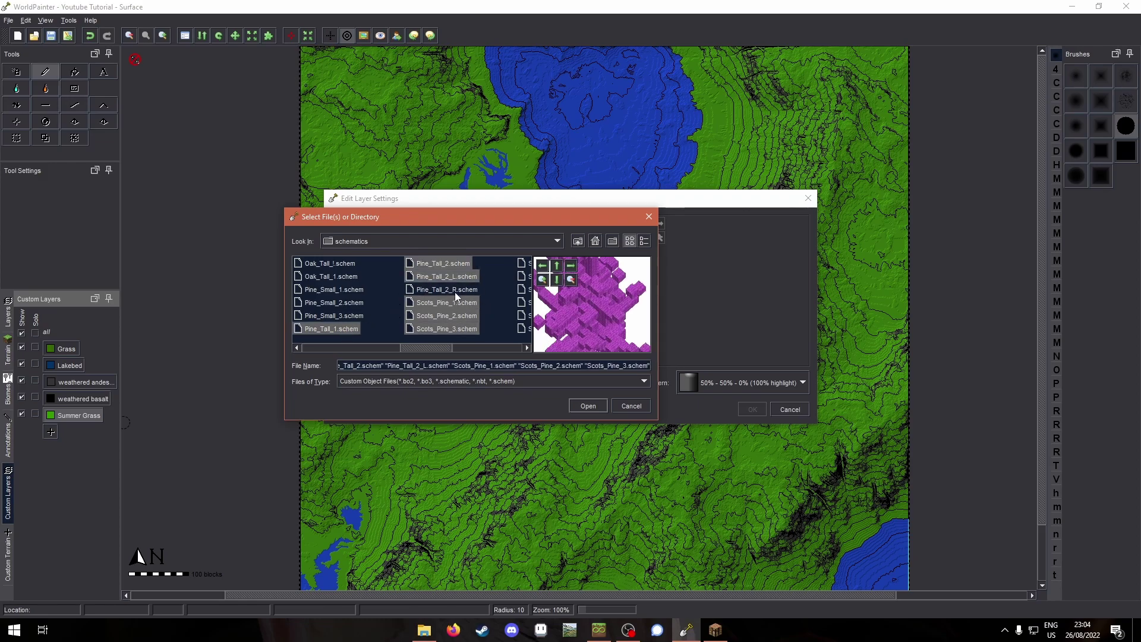
ctrl+click(455, 277)
Add Spruce_2 and Spruce_3 to the selection and load all selected schematics into the Pines layer
scroll(467, 302, down, 3)
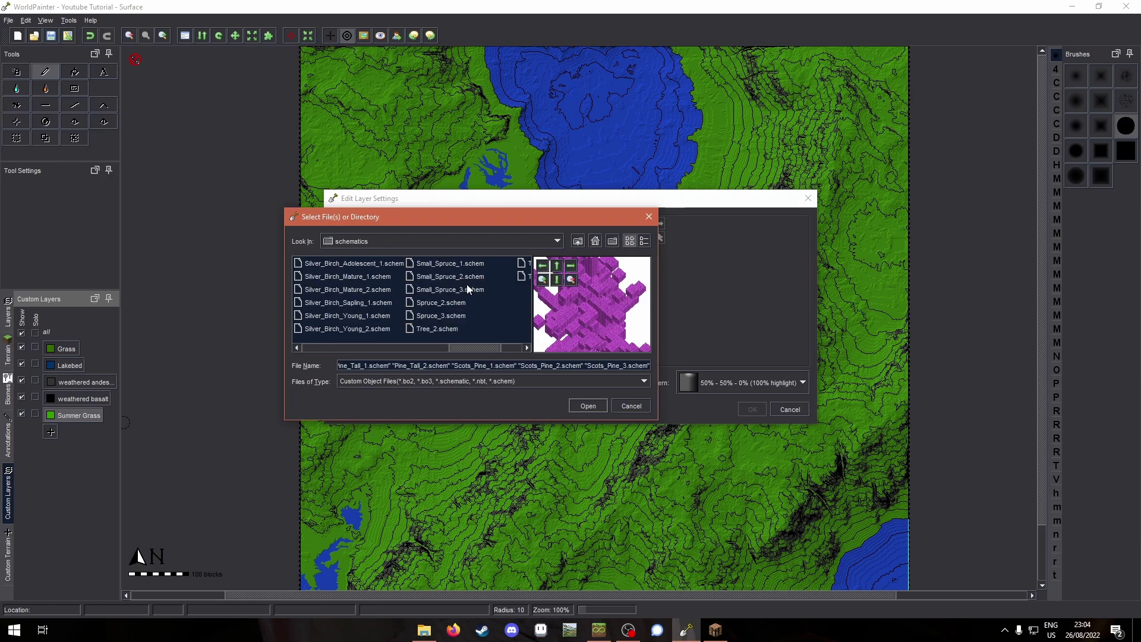
ctrl+click(451, 307)
ctrl+click(447, 315)
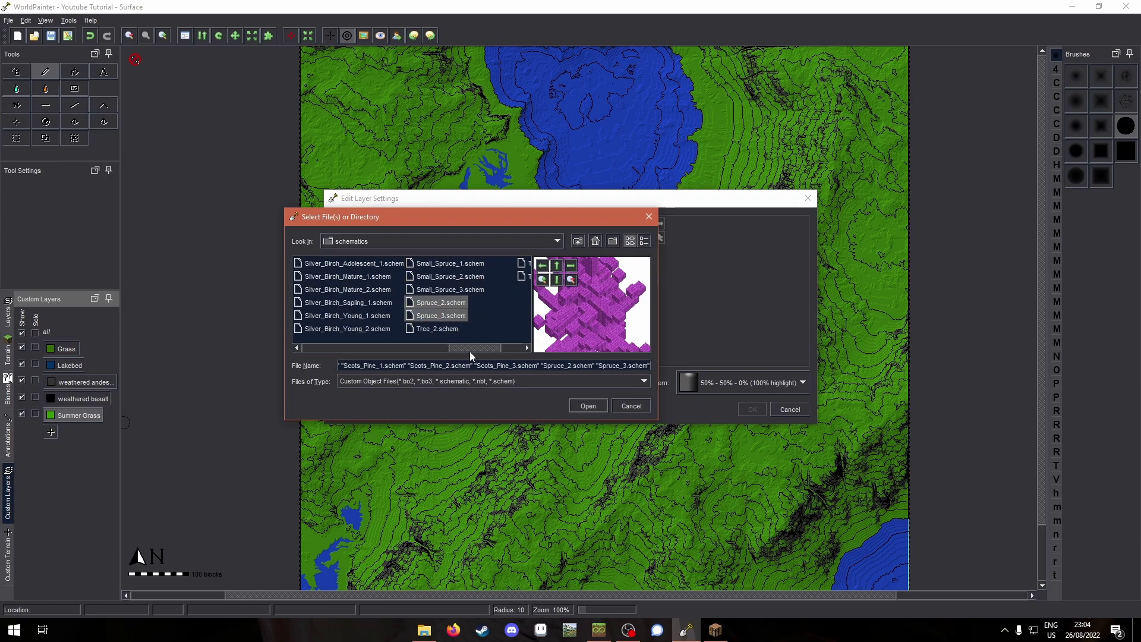
click(589, 406)
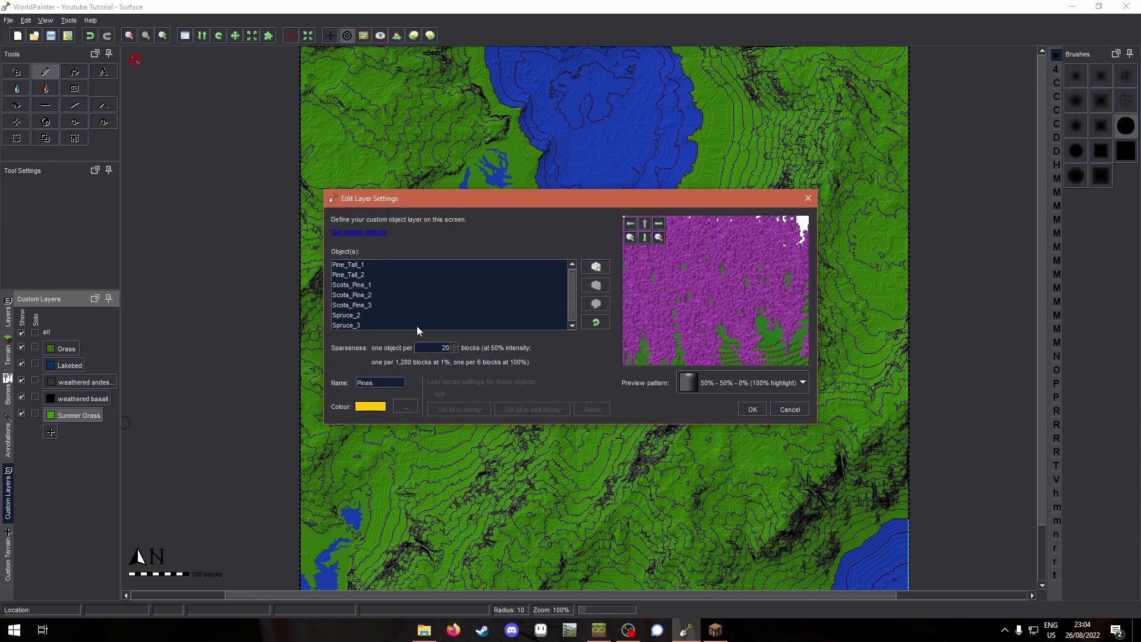
Select all objects in the Pines layer and review their shared attributes, keeping the existing settings
click(427, 325)
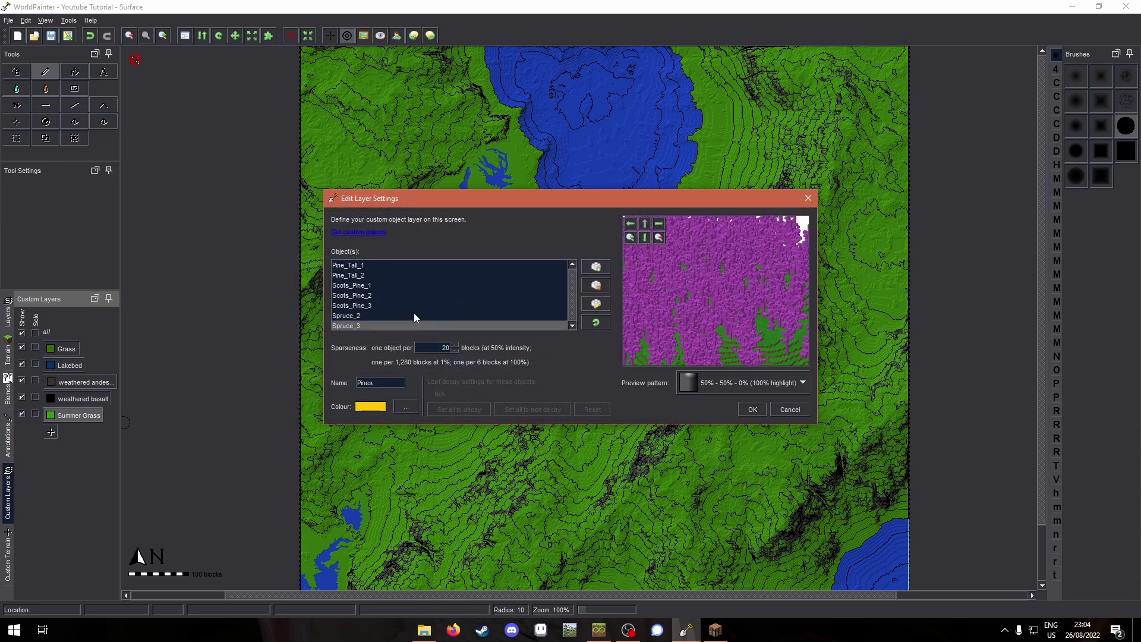
shift+click(391, 262)
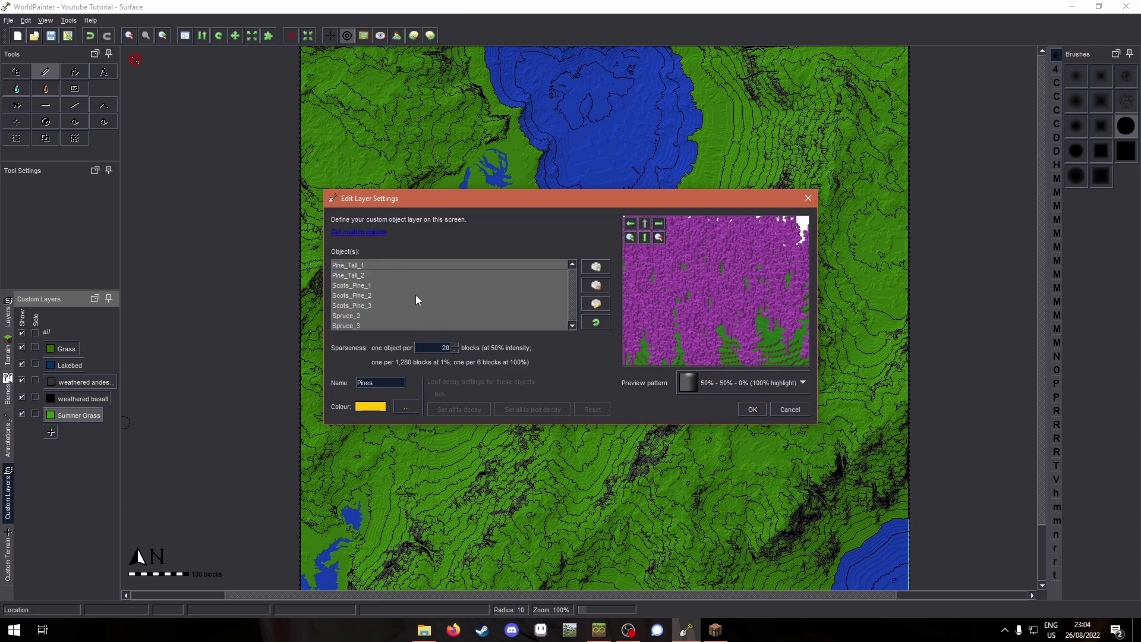
click(601, 304)
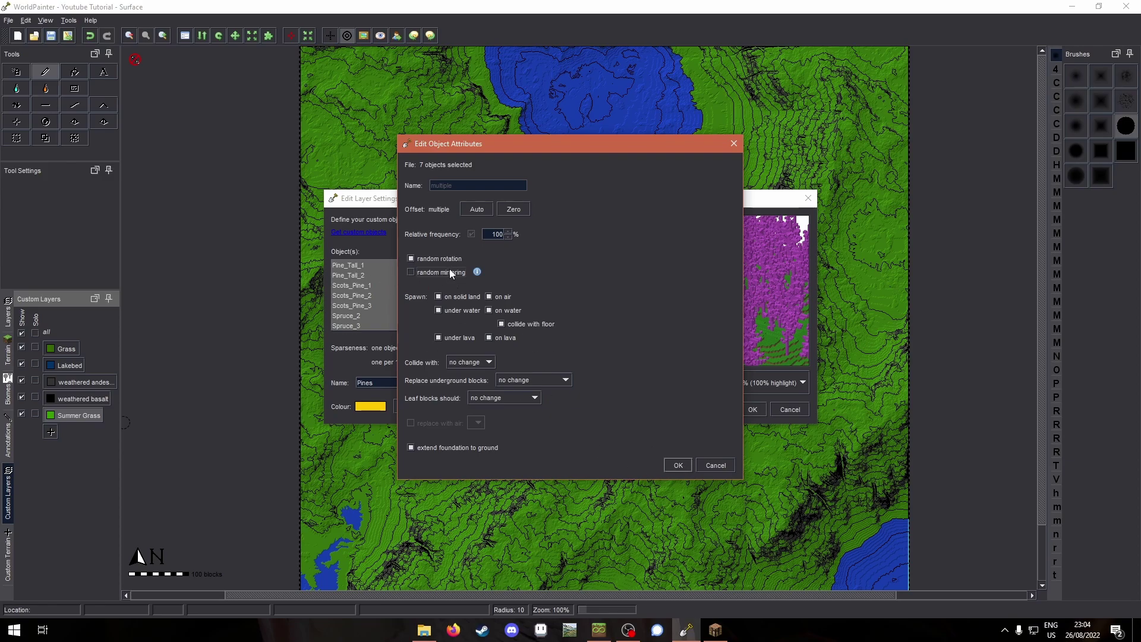
click(676, 465)
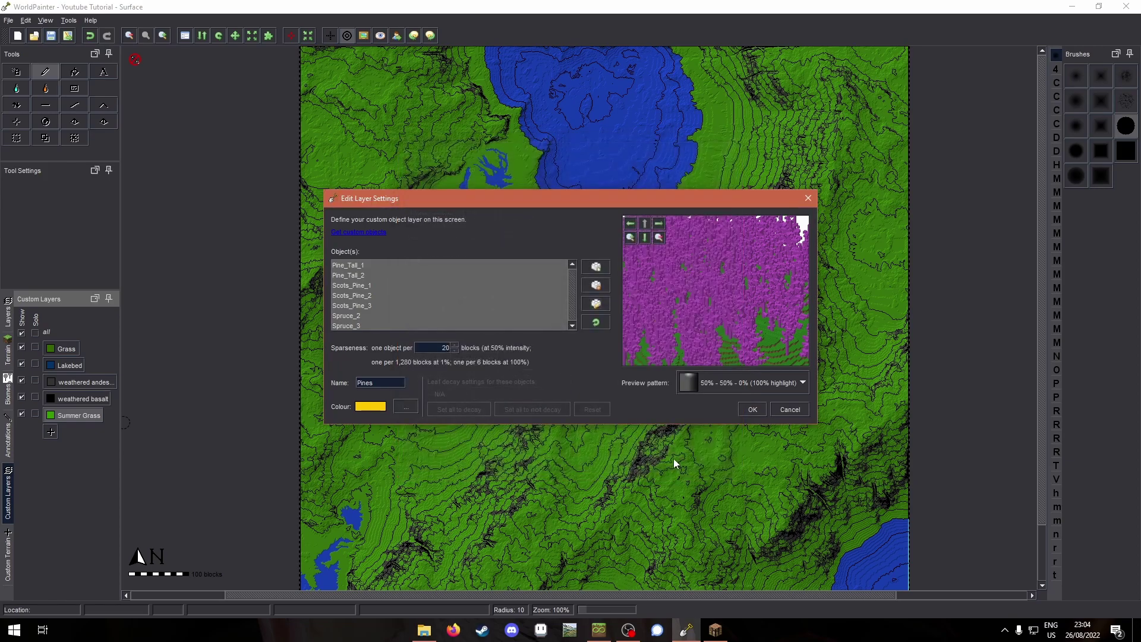
Open the attributes of the Pine_Tall_1 object and set its vertical Y-axis offset to 1
click(596, 303)
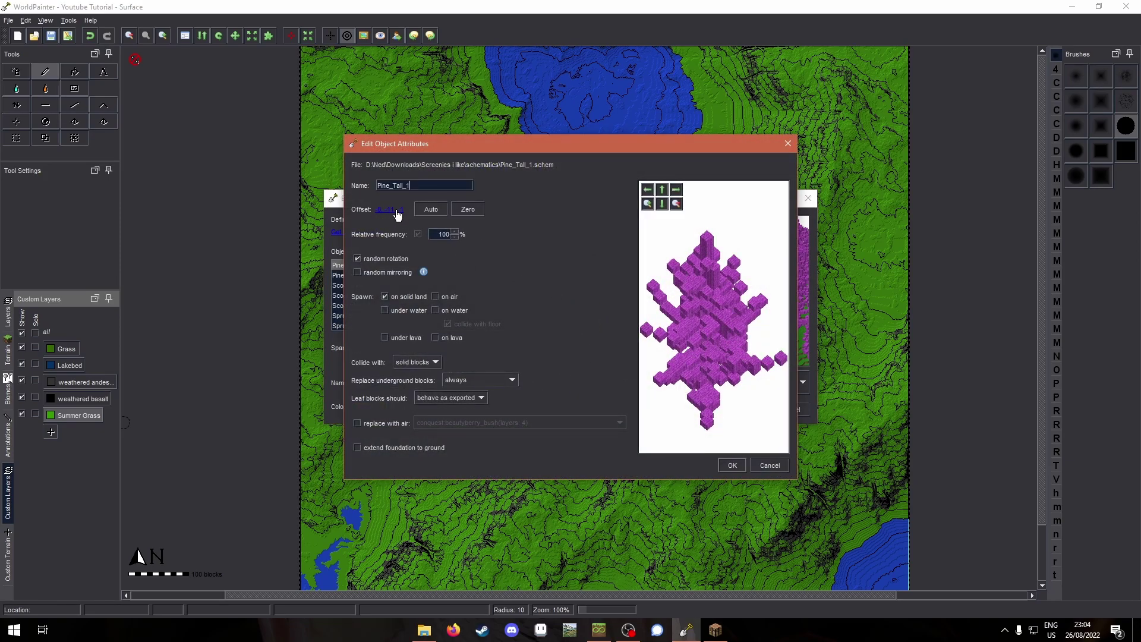
click(396, 211)
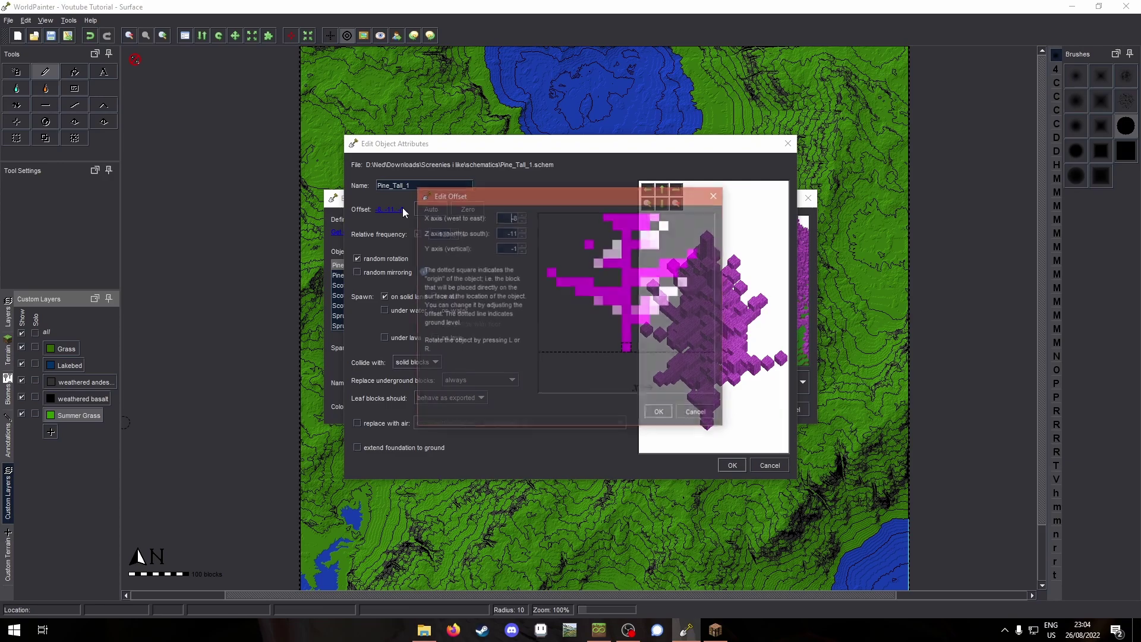
double_click(523, 245)
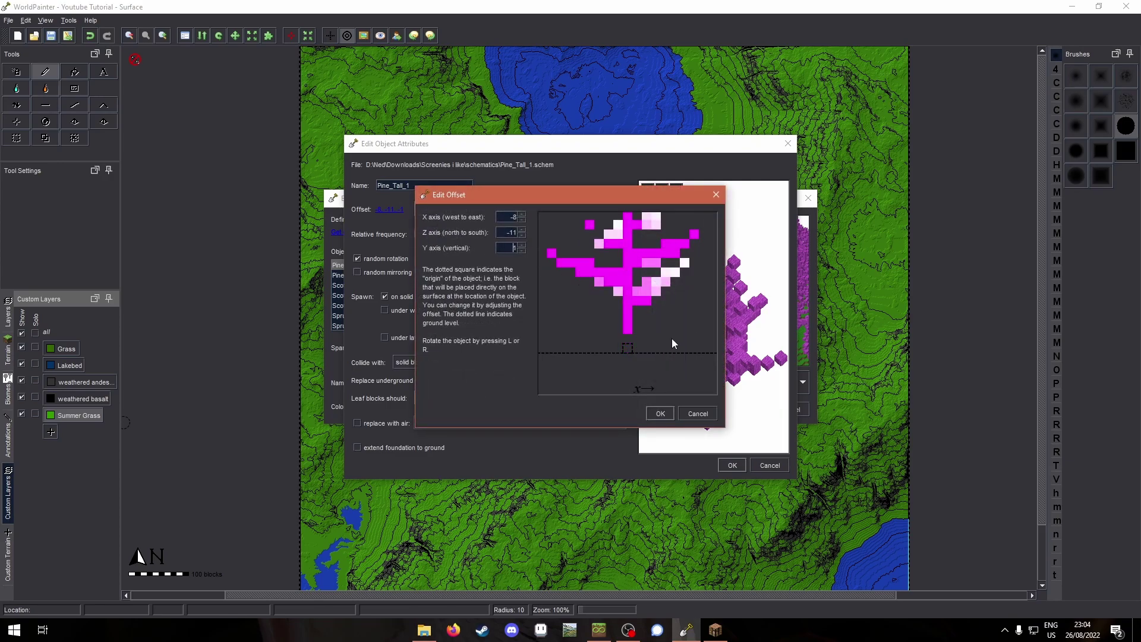
click(660, 414)
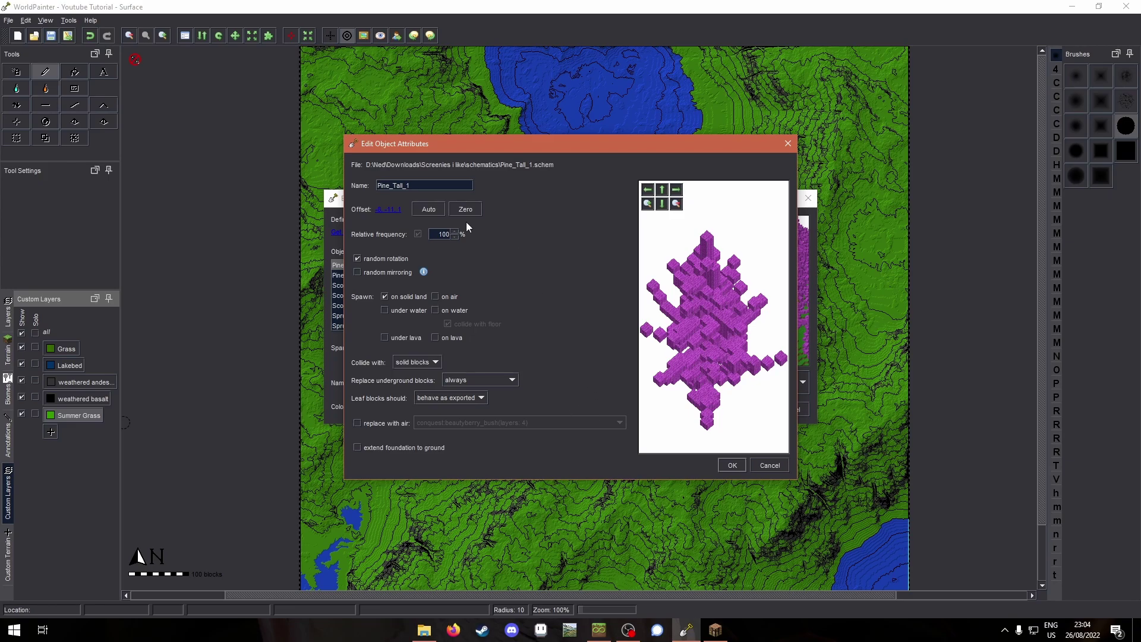
Try a Y-axis offset of 0 for Pine_Tall_1, then restore it to 1
click(390, 211)
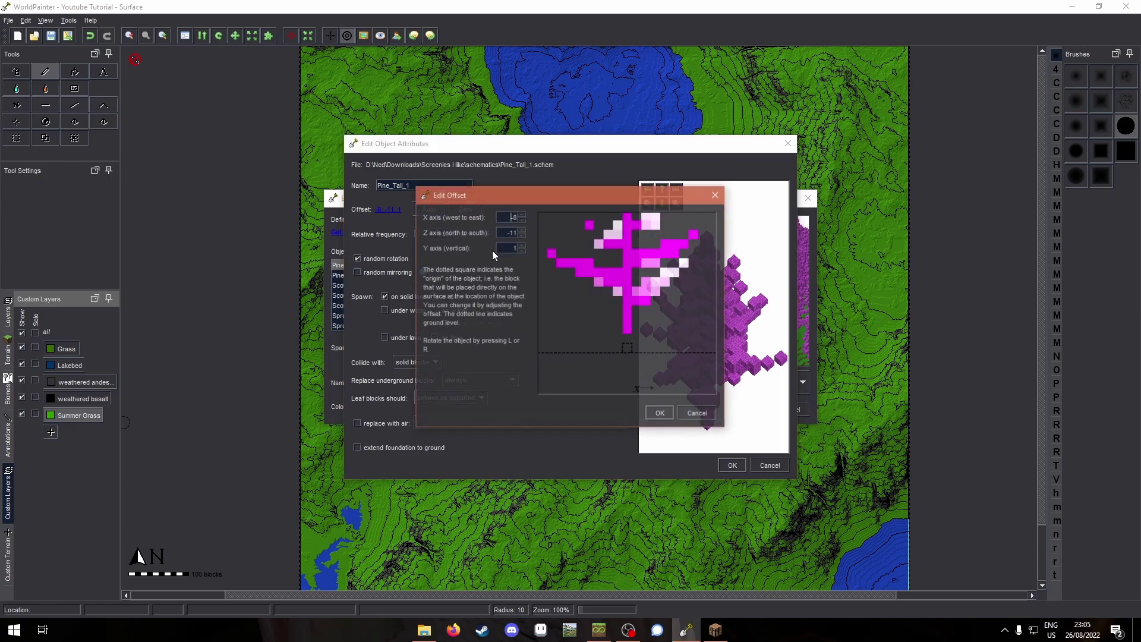
click(522, 251)
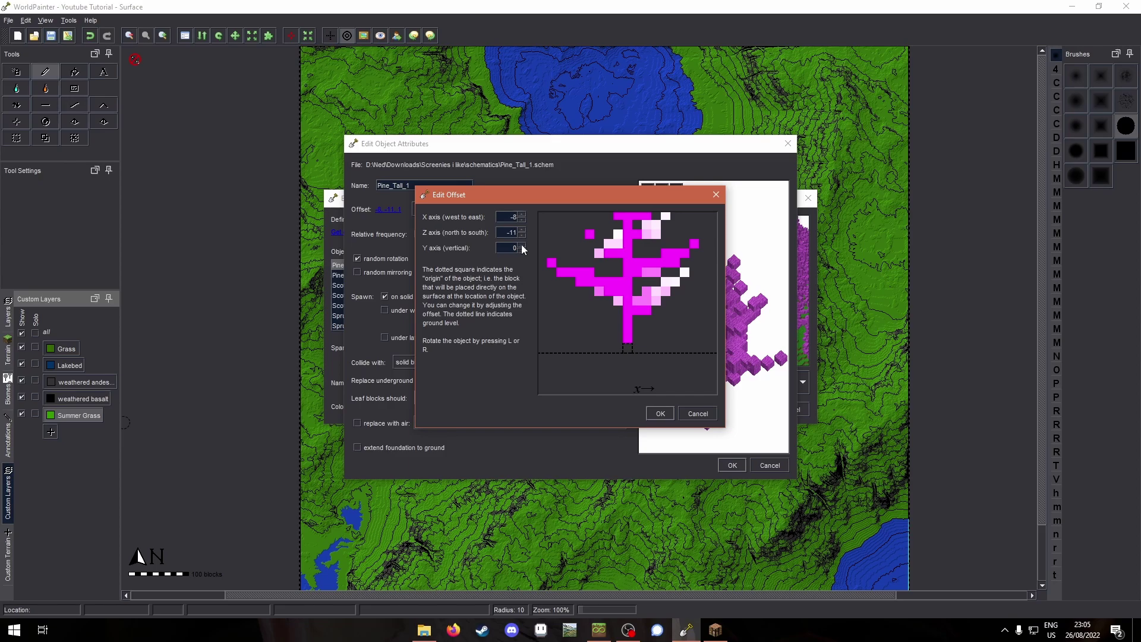
click(522, 245)
click(660, 413)
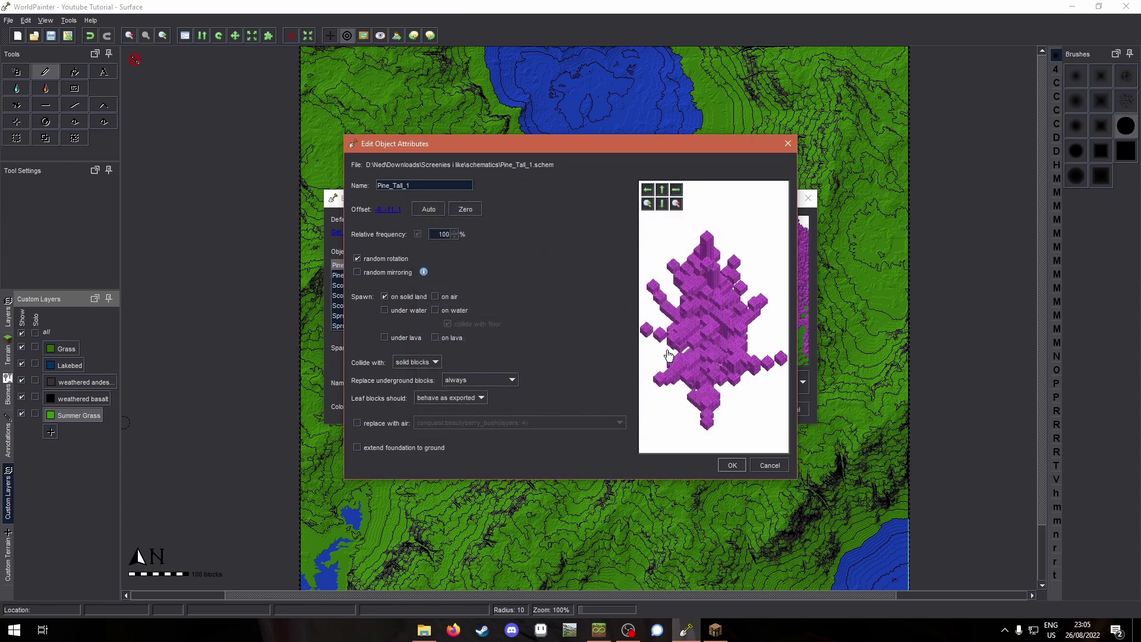
Set Pine_Tall_1's Y-axis offset to 0 and its leaf blocks to not decay, then apply the attributes
click(395, 210)
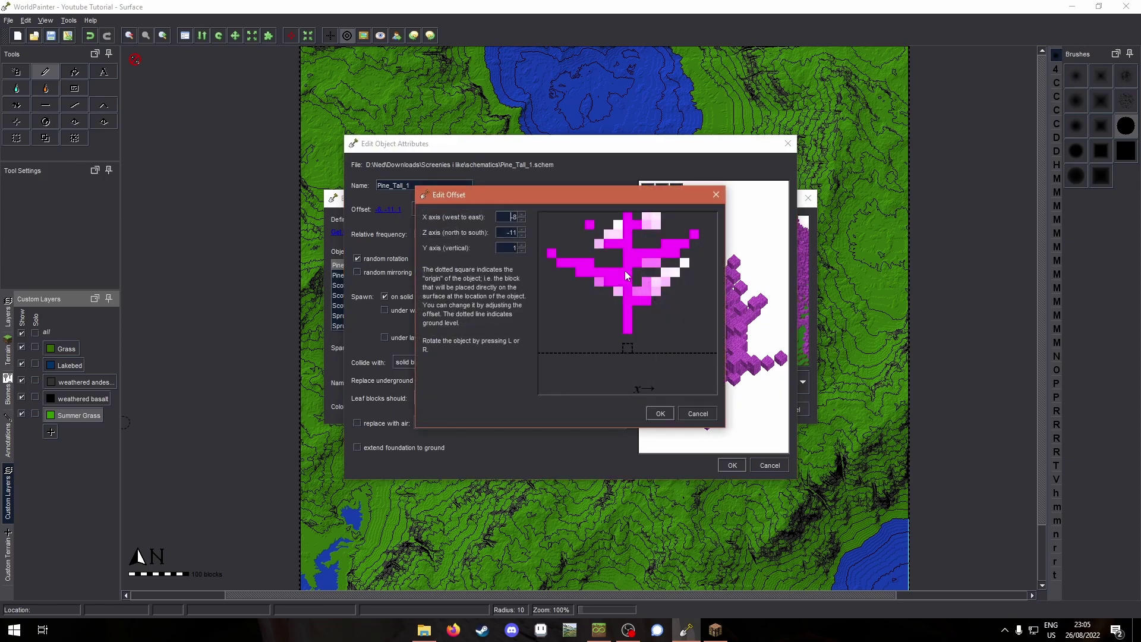
click(519, 252)
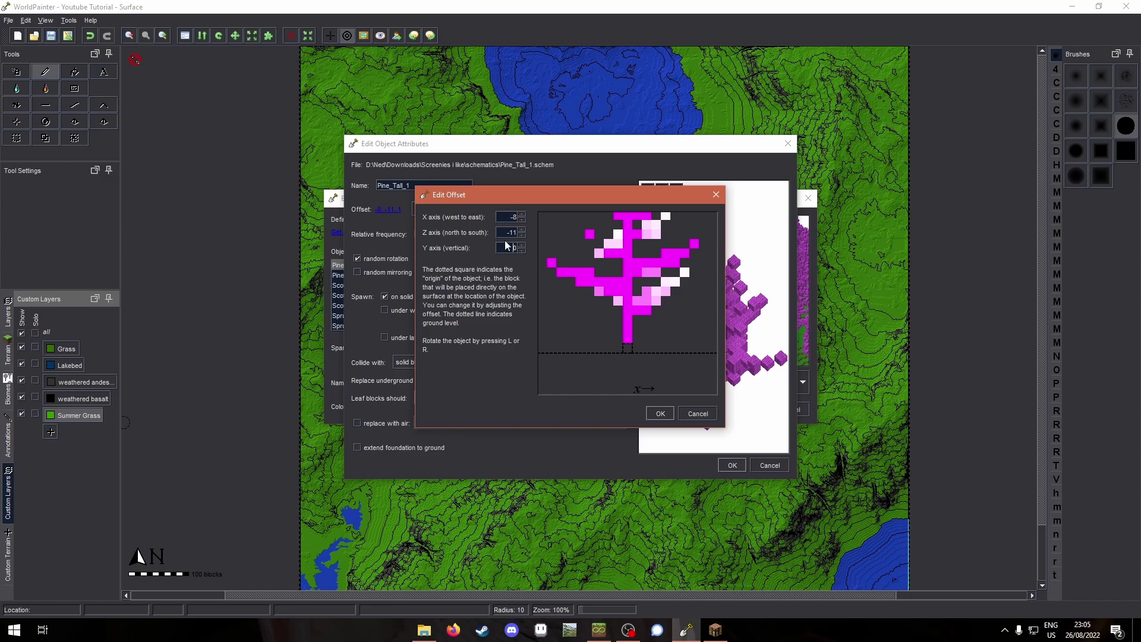
click(658, 414)
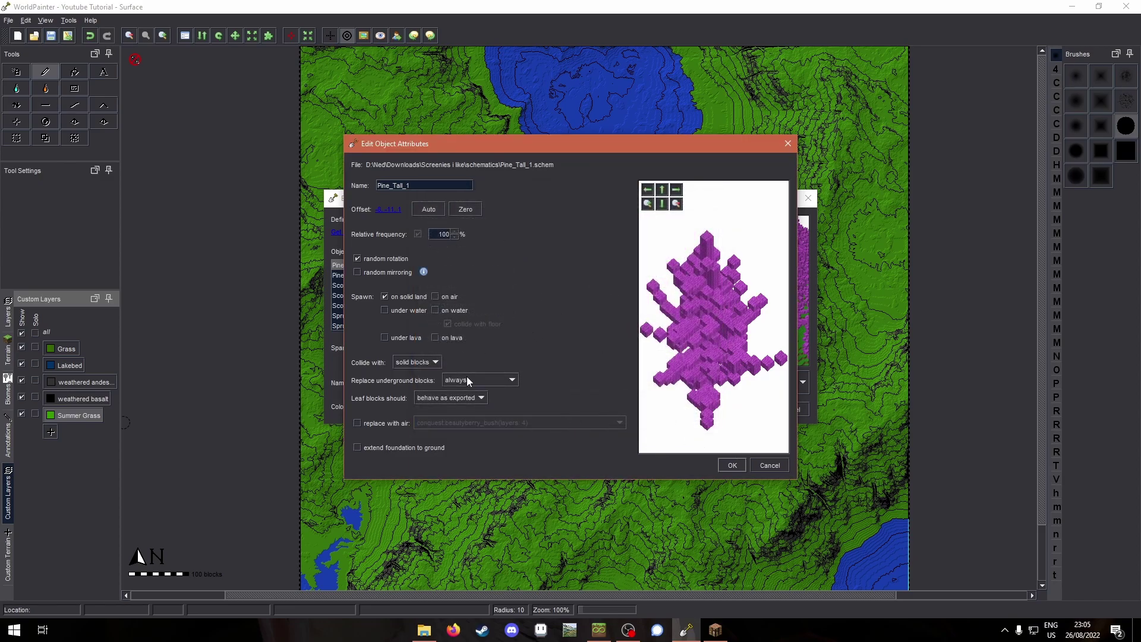
click(462, 396)
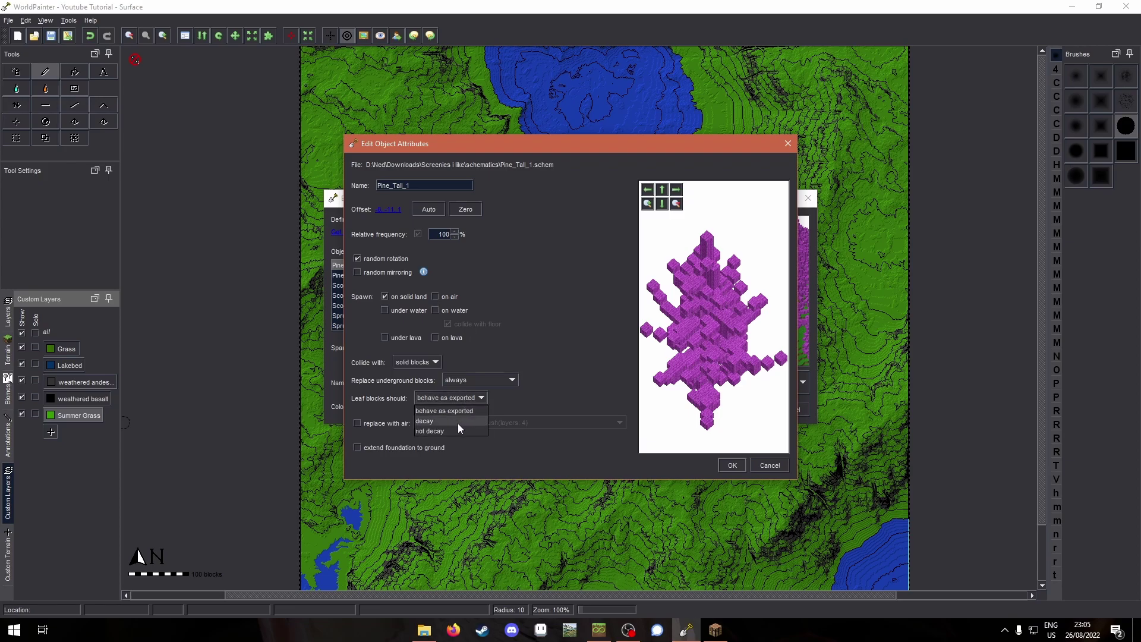
click(456, 429)
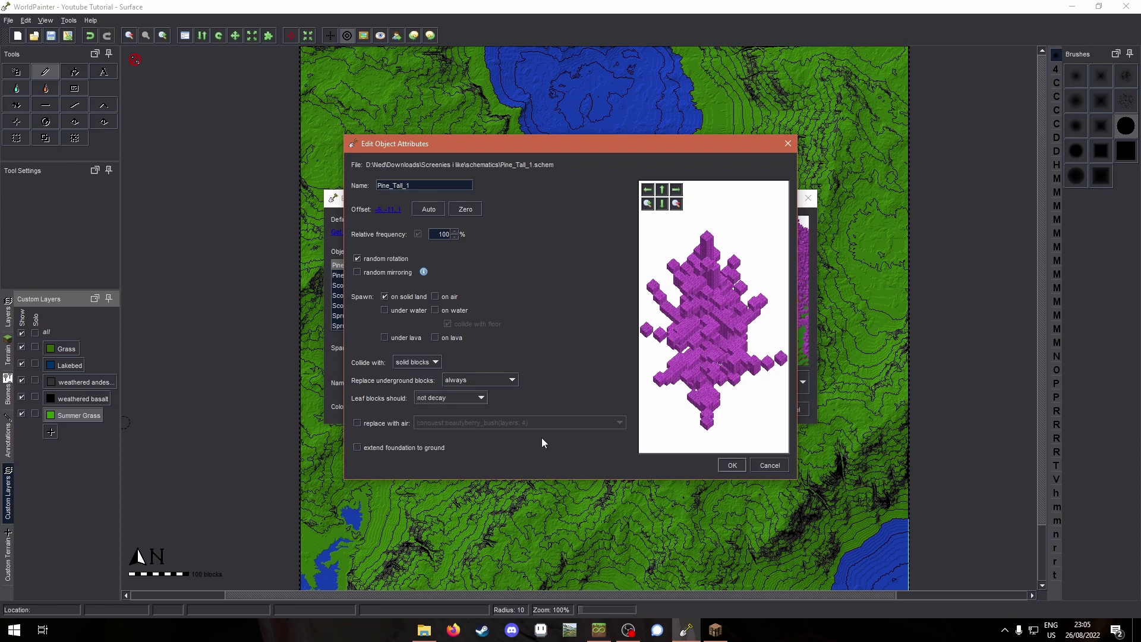
click(730, 466)
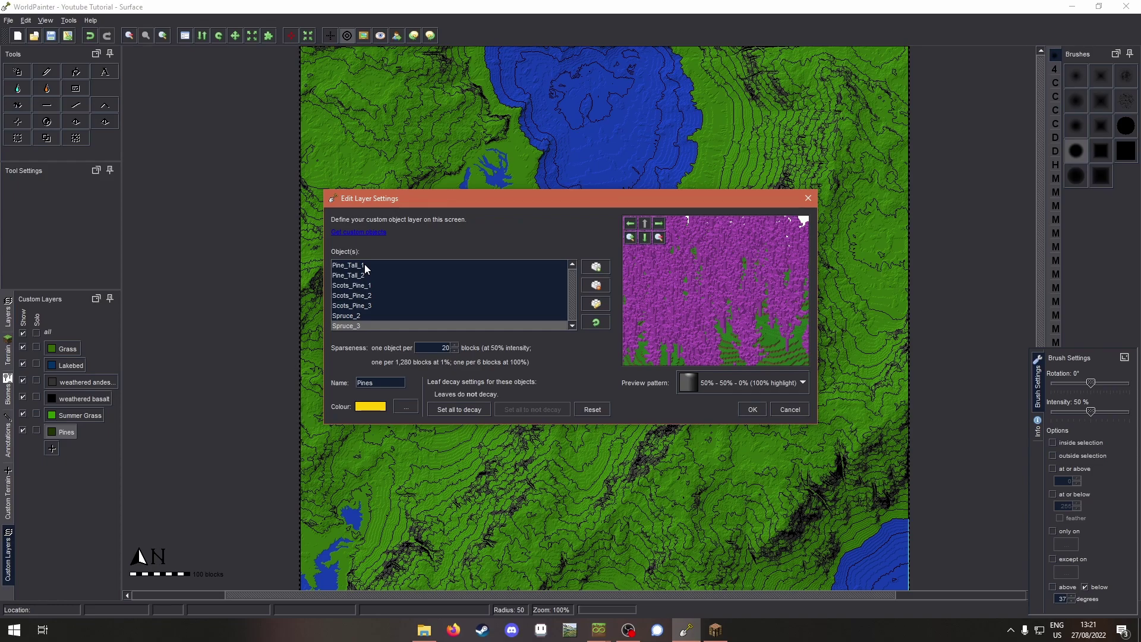
Select all seven objects in the Pines layer and enable random mirroring for them together
scroll(405, 310, down, 1)
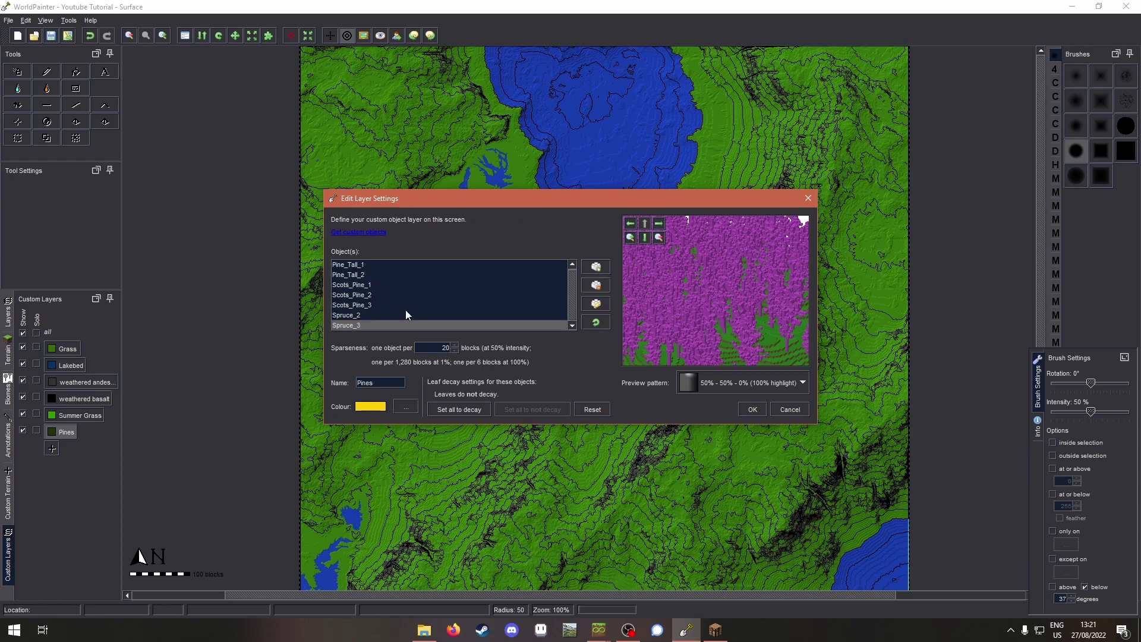
shift+click(377, 264)
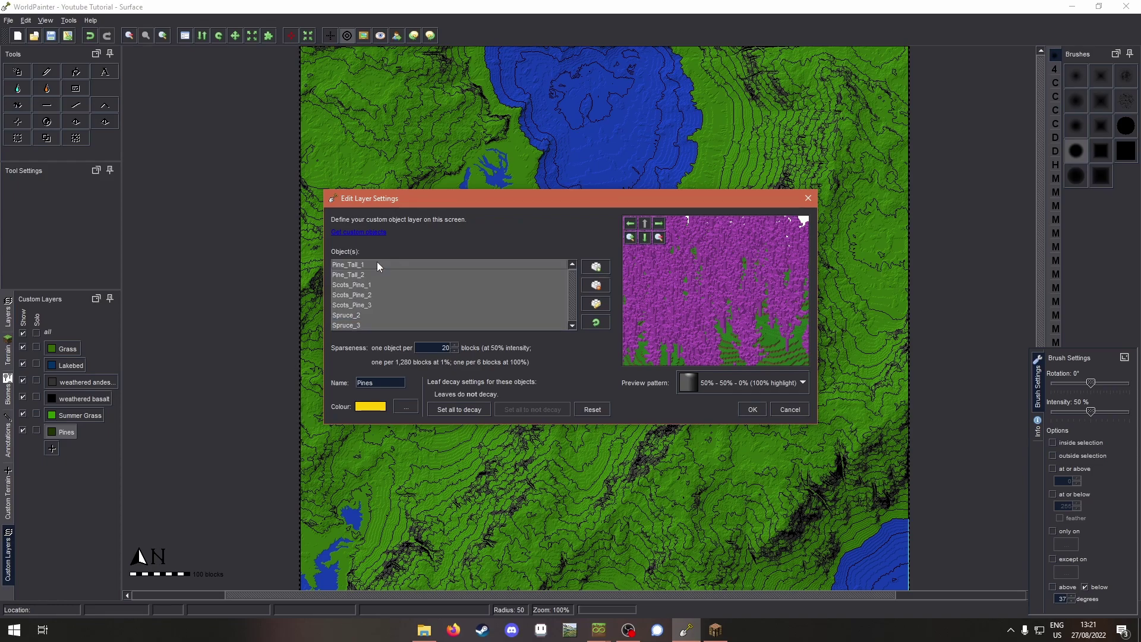
click(595, 299)
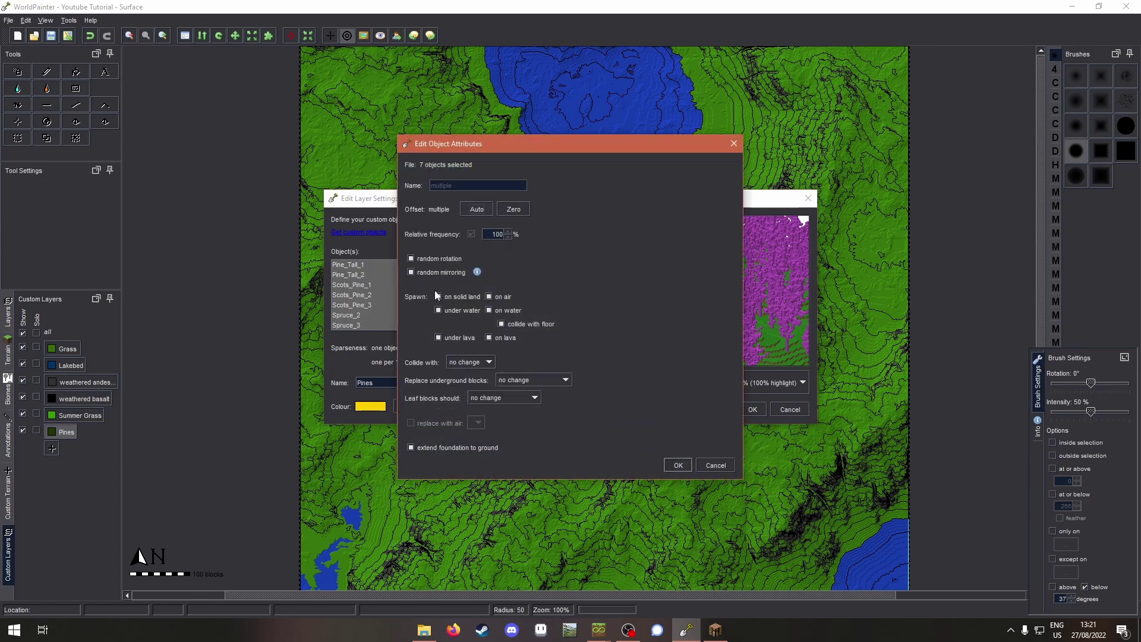
click(416, 273)
click(678, 465)
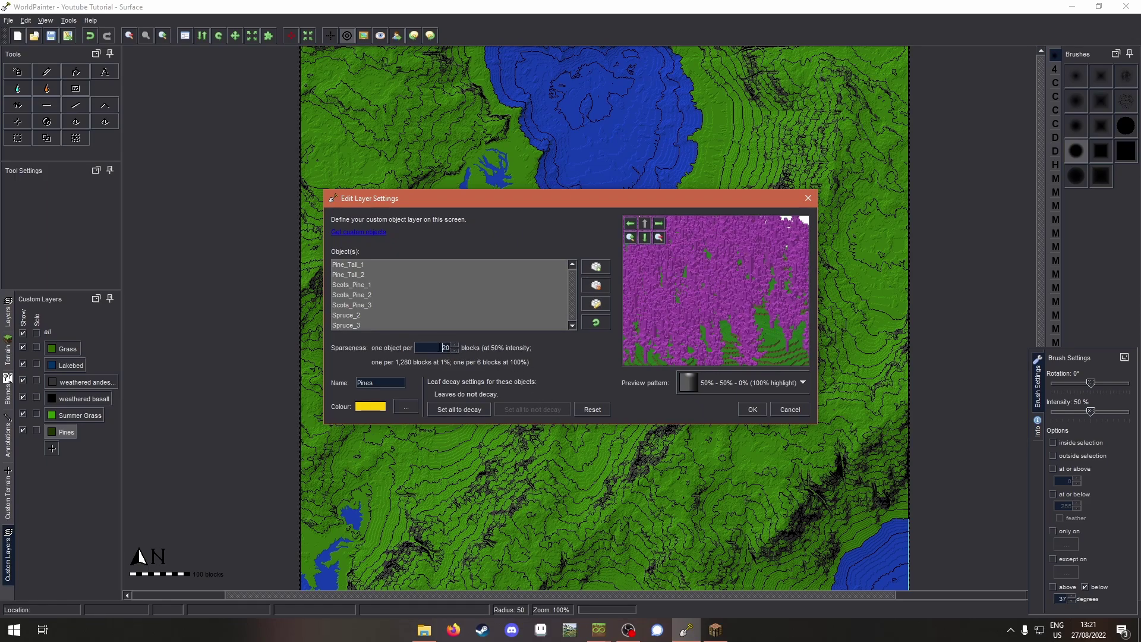
Set the Pines layer's sparseness to one object per 6 blocks, give it a dark green colour and save the layer
double_click(445, 348)
key(BackSpace)
text(6)
click(406, 407)
click(515, 319)
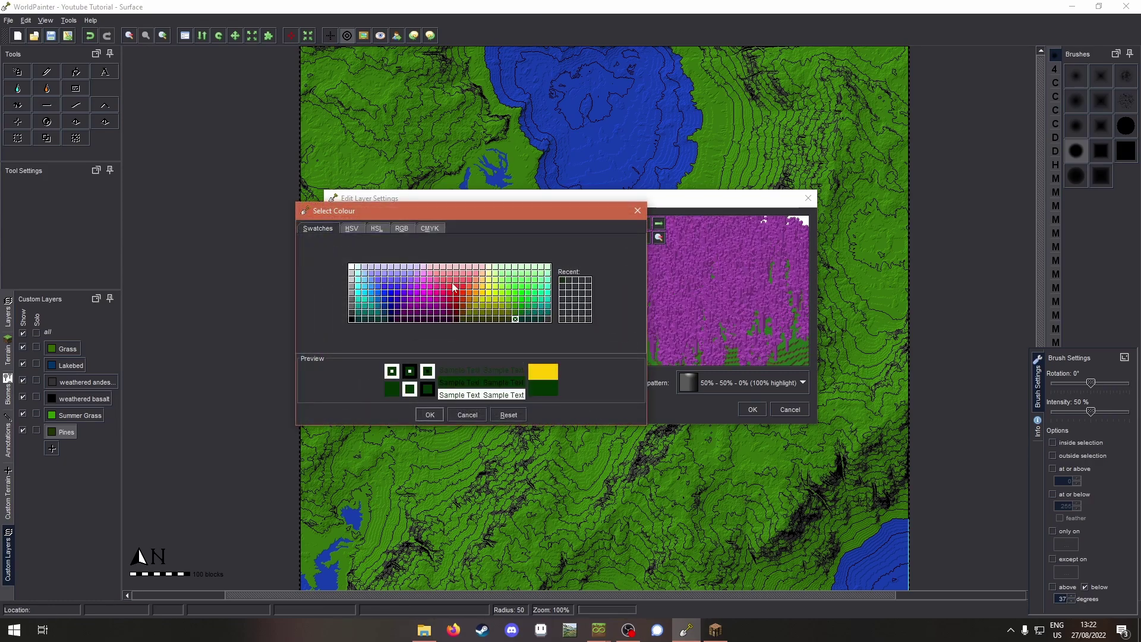
click(428, 414)
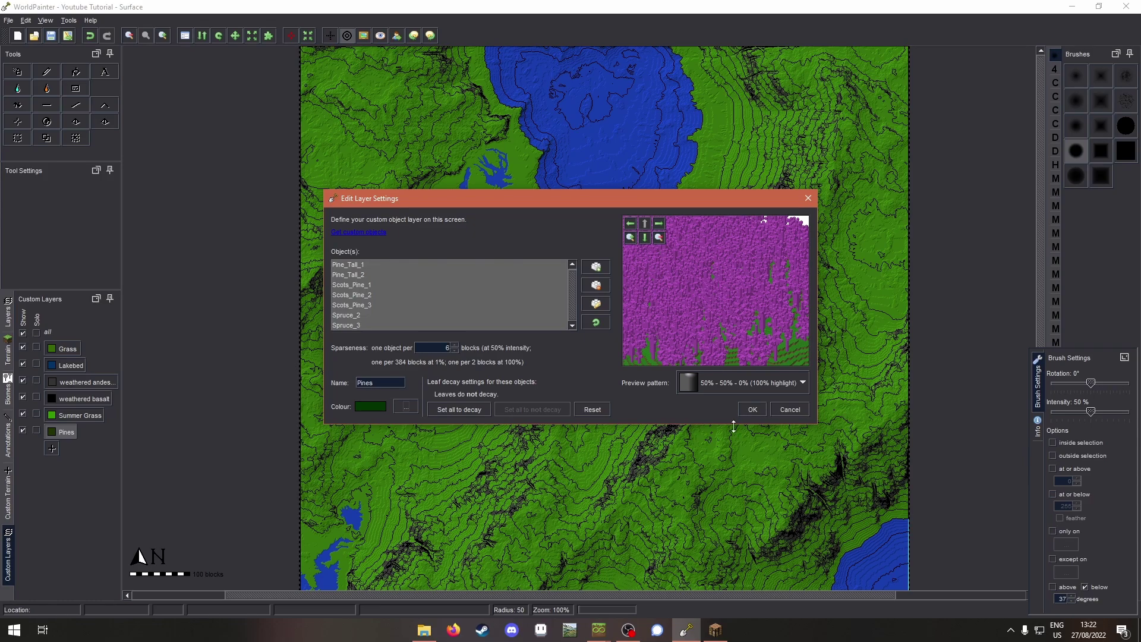
click(750, 410)
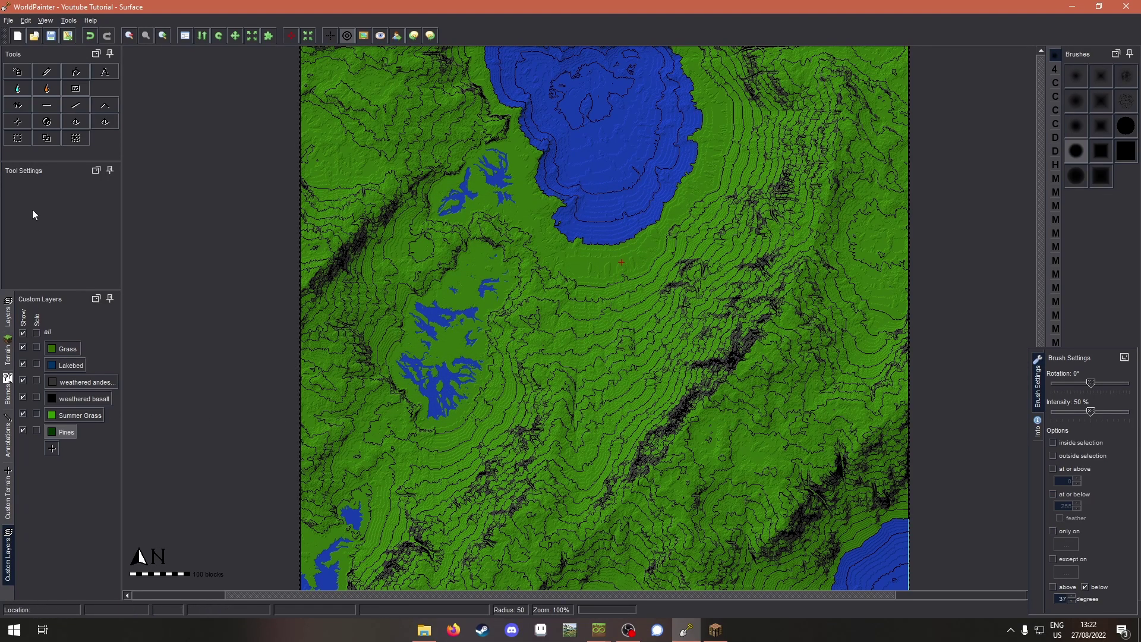
Rename the Pines custom layer to Pines Tall
click(47, 76)
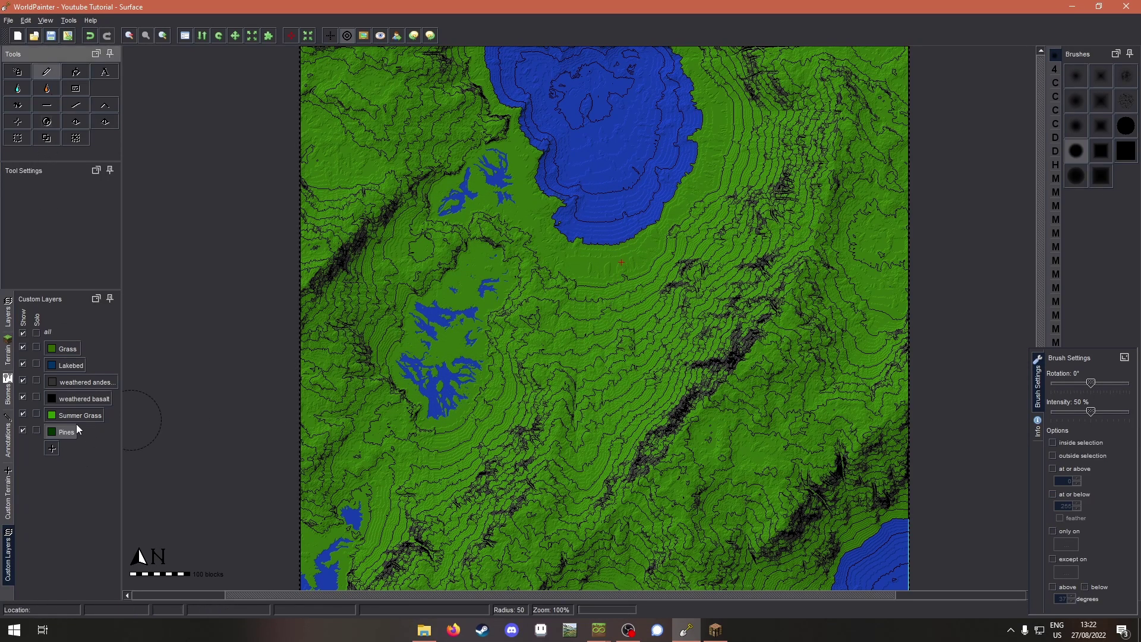
right_click(62, 434)
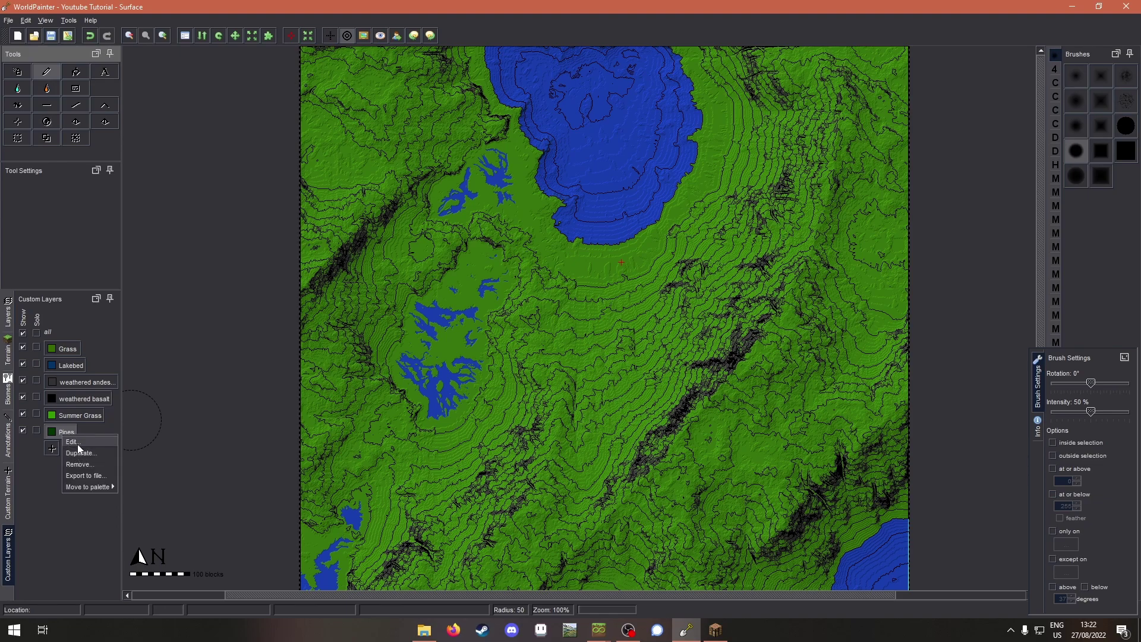
click(76, 447)
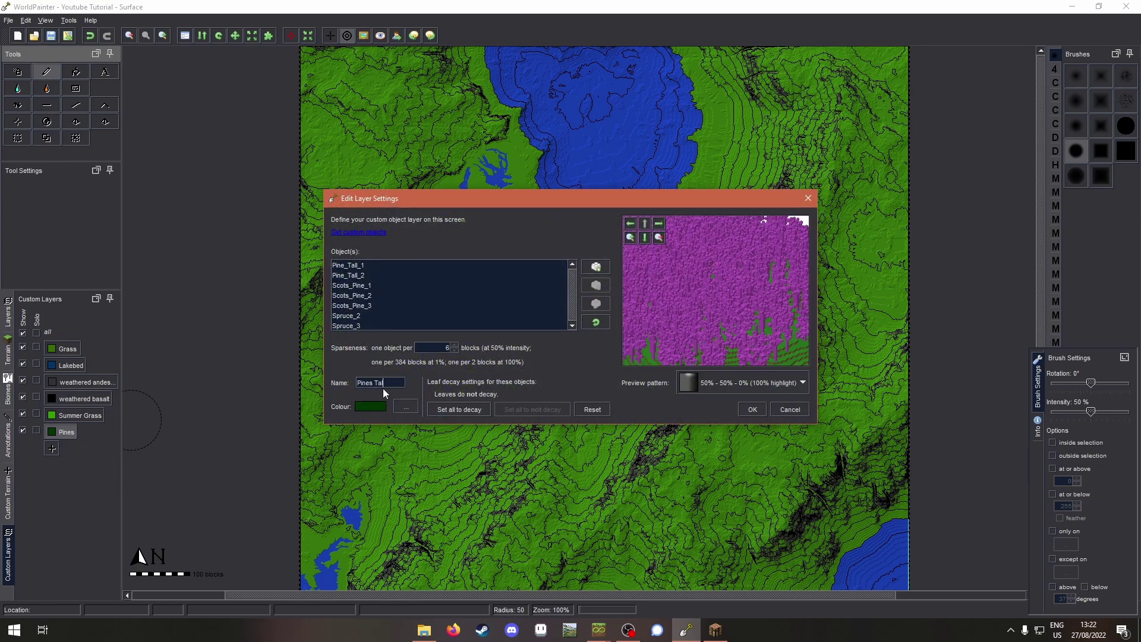
key(Return)
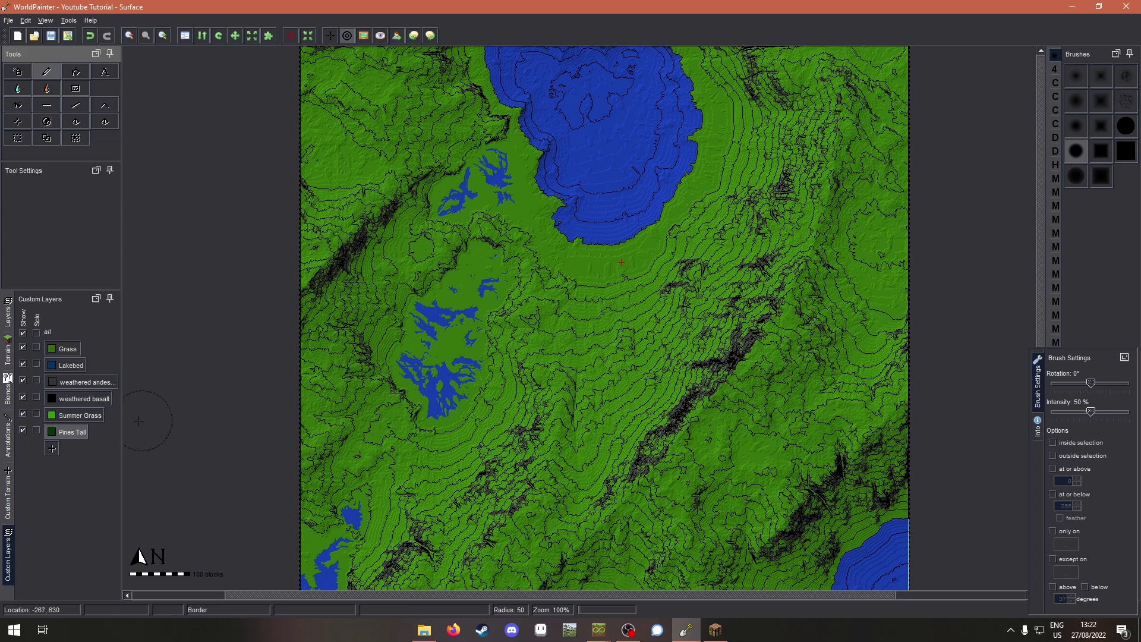
click(52, 449)
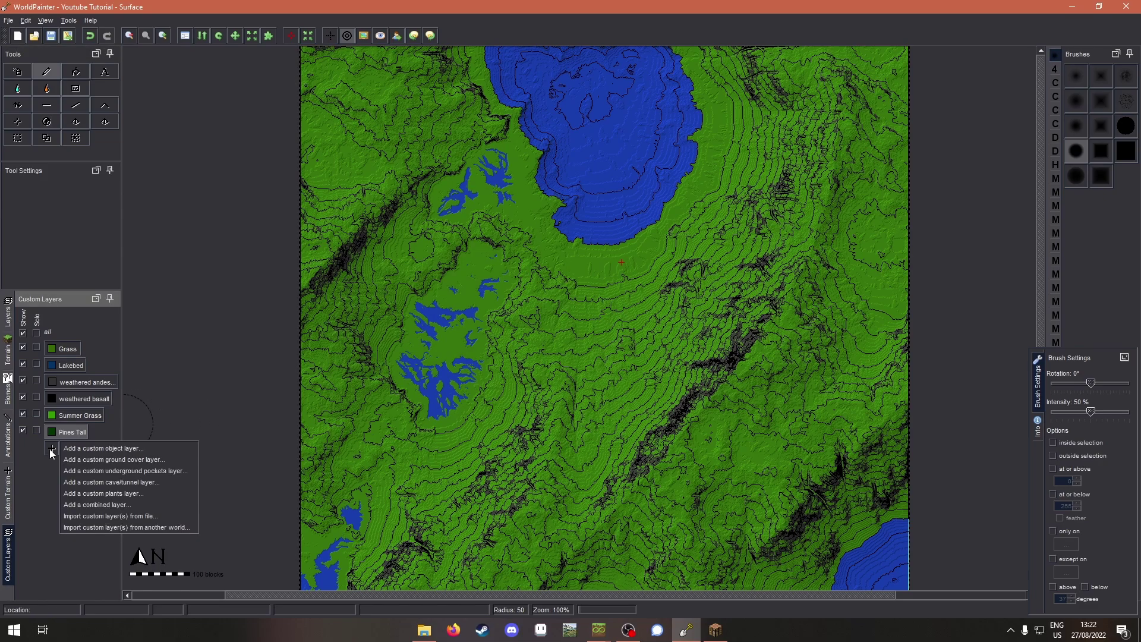
click(87, 459)
click(793, 411)
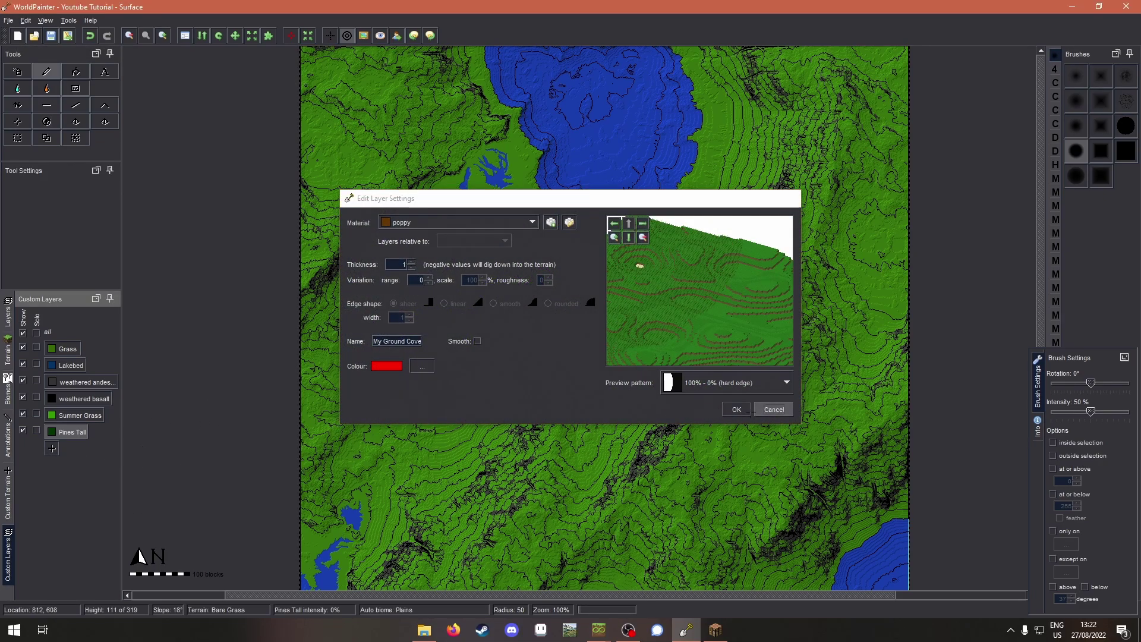
Add a new custom object layer and name it Pines Short
click(51, 451)
click(94, 447)
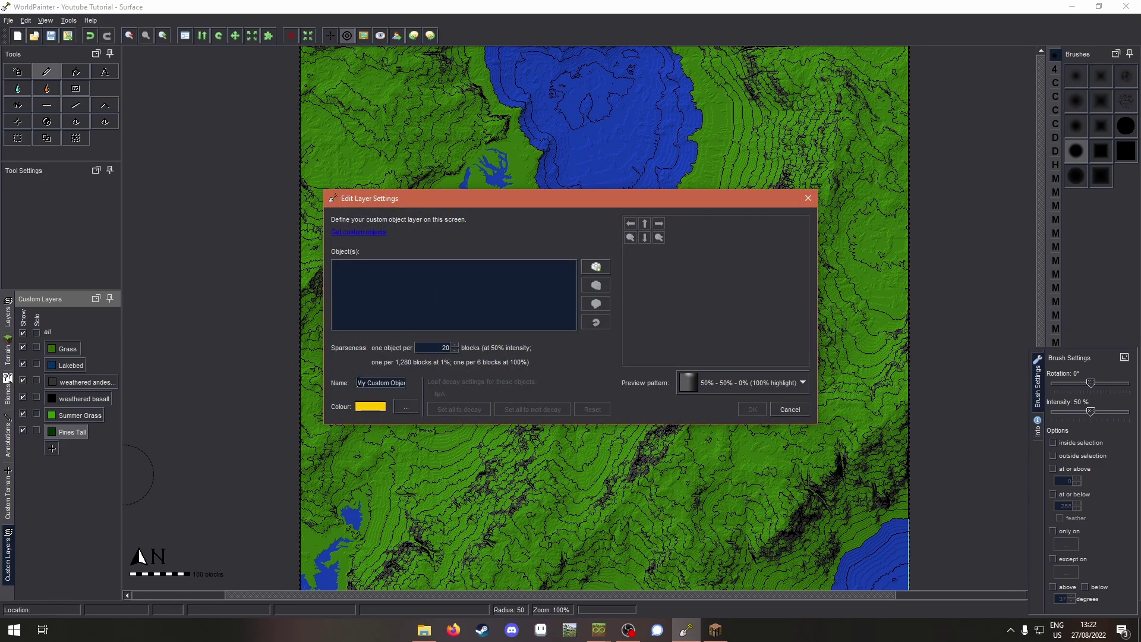
text(Pinmes)
key(BackSpace)
key(BackSpace)
Give the Pines Short layer a dark green colour with hue 120, saturation 100 and value 29
click(407, 409)
click(515, 320)
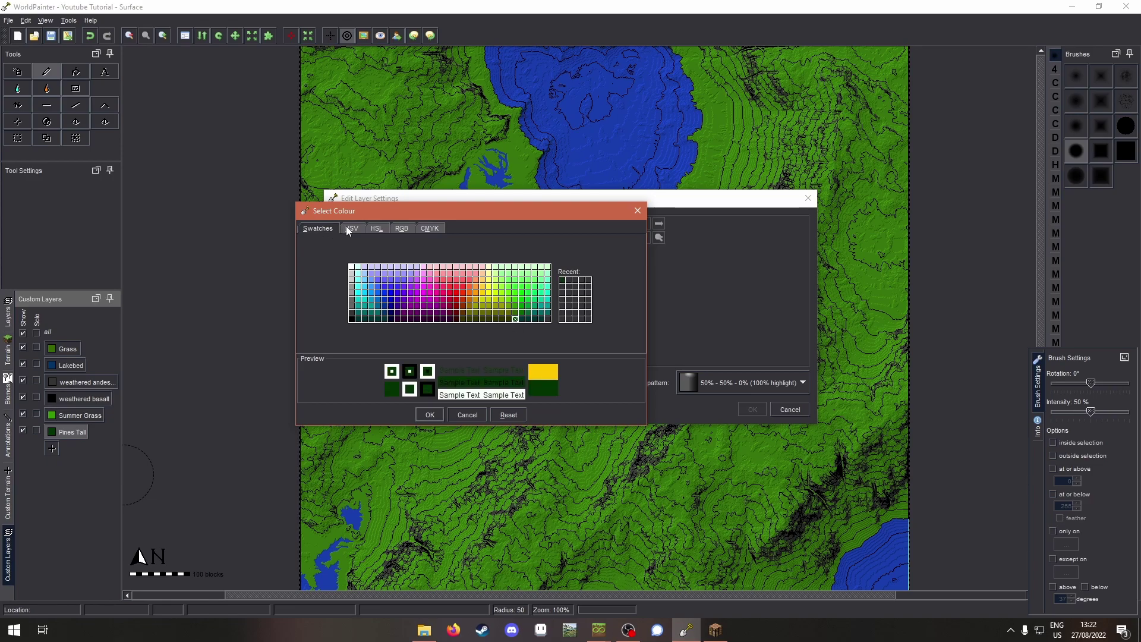
click(351, 229)
drag(518, 280, 526, 280)
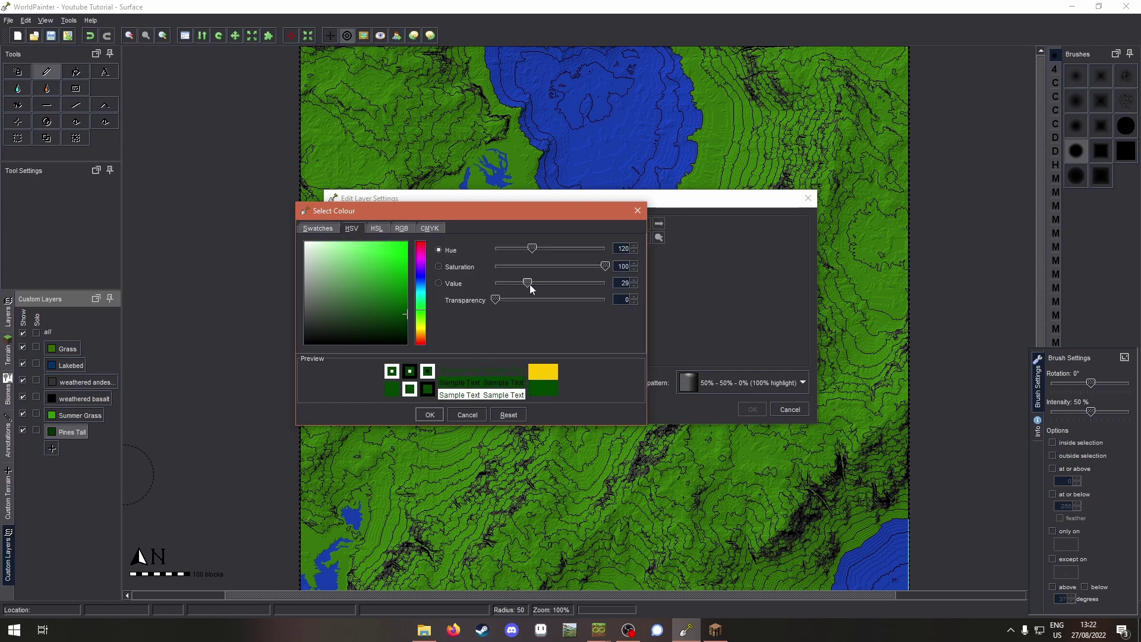
click(430, 414)
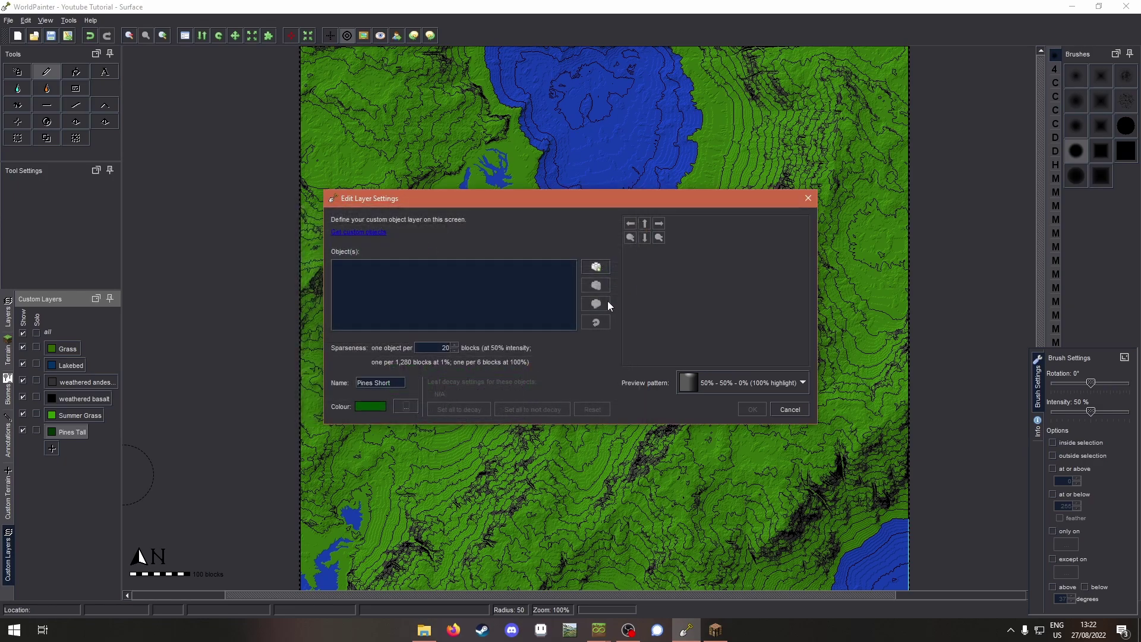
Open the schematics selection for the Pines Short layer's objects and select Small_Spruce_1, Small_Spruce_2 and Small_Spruce_3
click(597, 267)
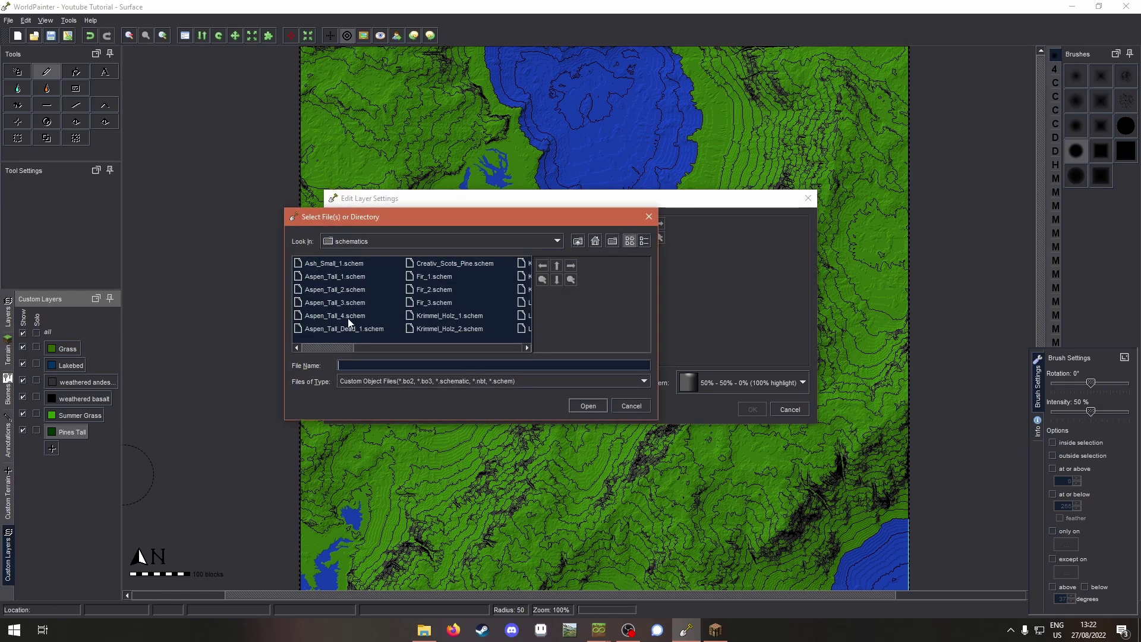
scroll(420, 295, right, 5)
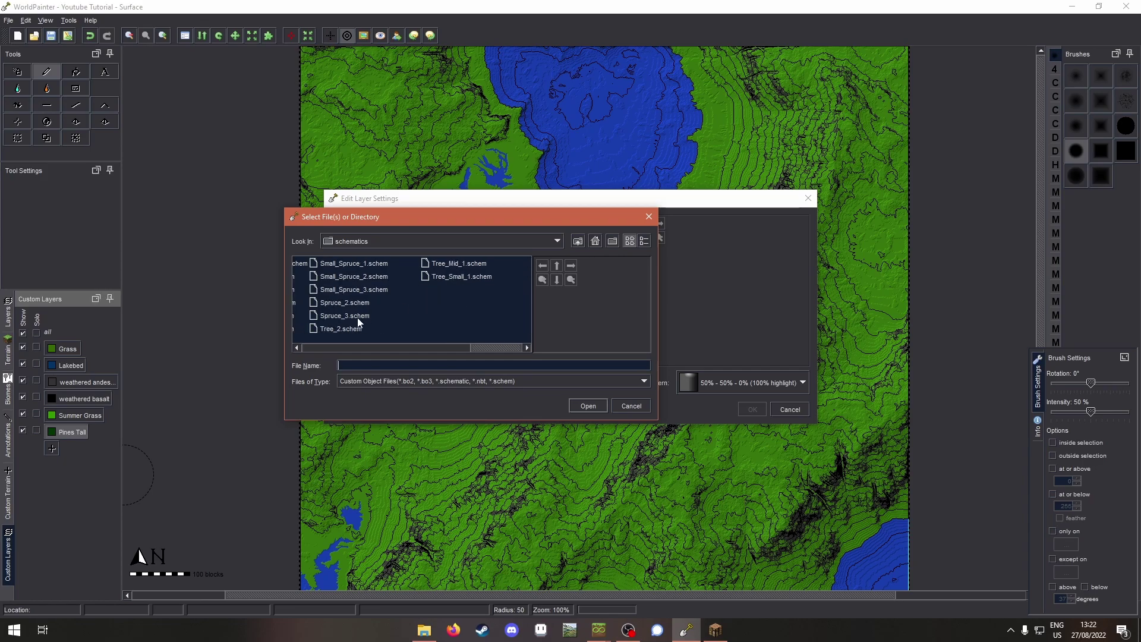
drag(358, 293, 369, 262)
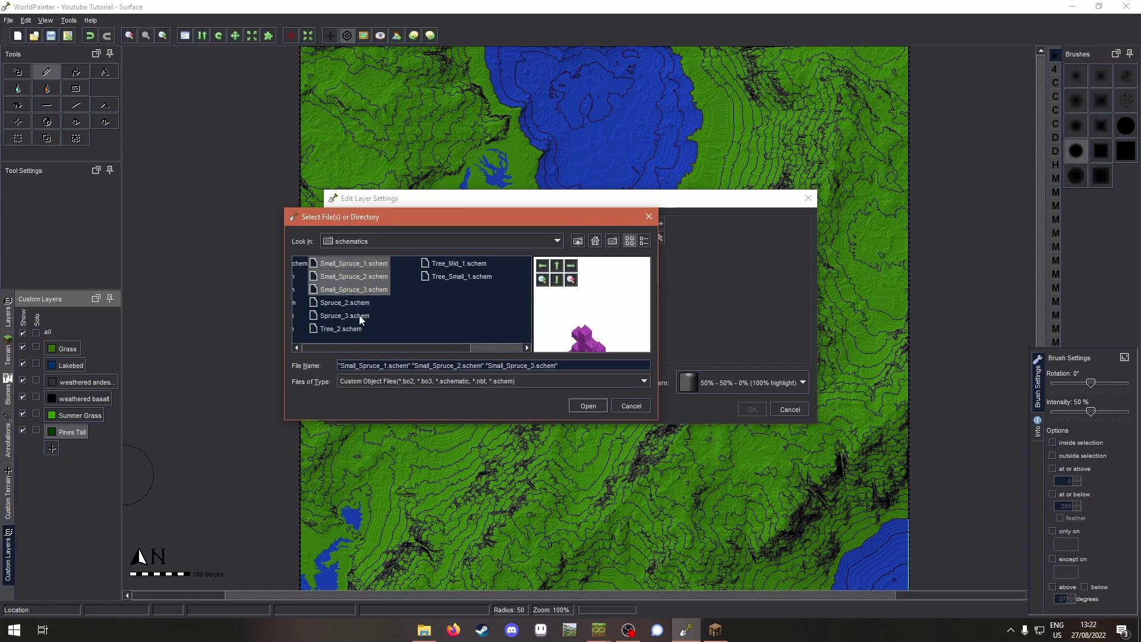
scroll(409, 294, left, 3)
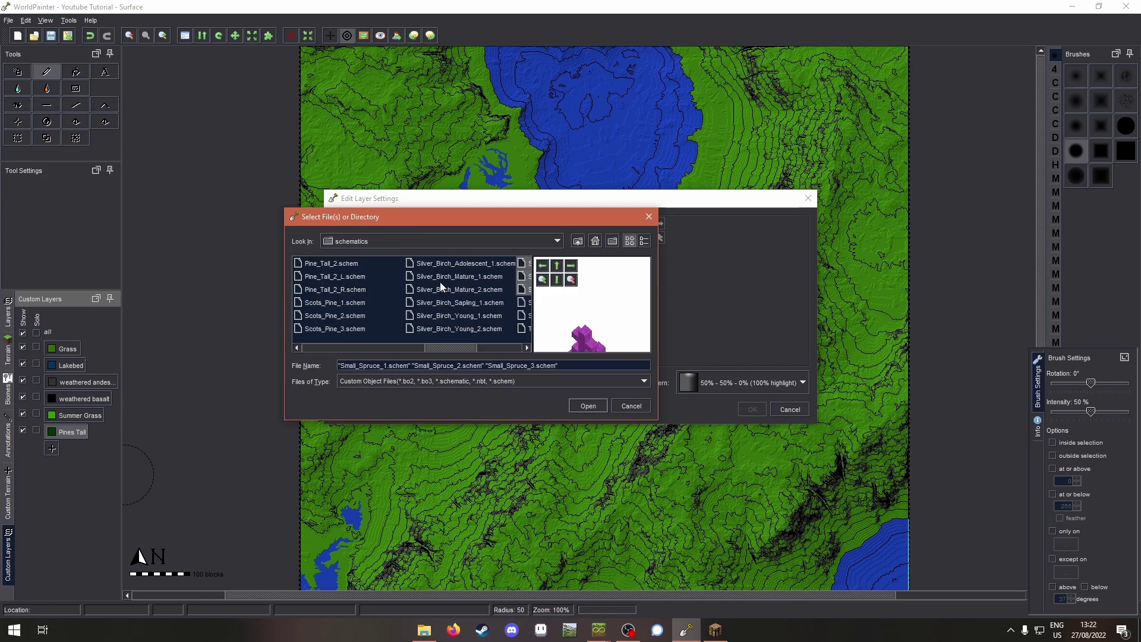
scroll(354, 302, left, 3)
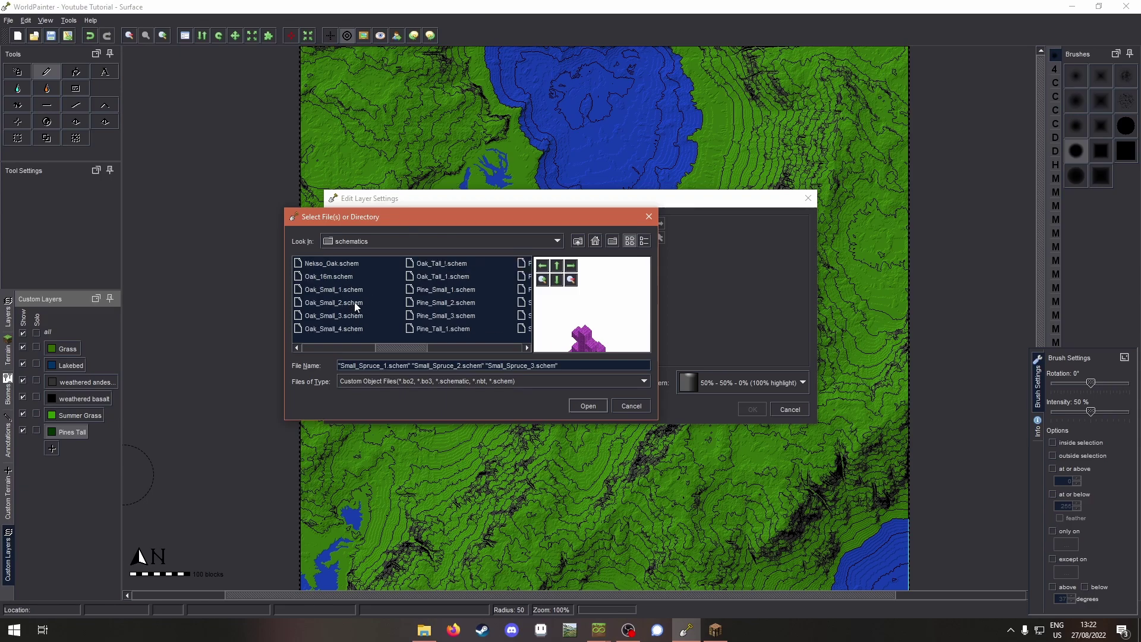
click(446, 315)
click(447, 316)
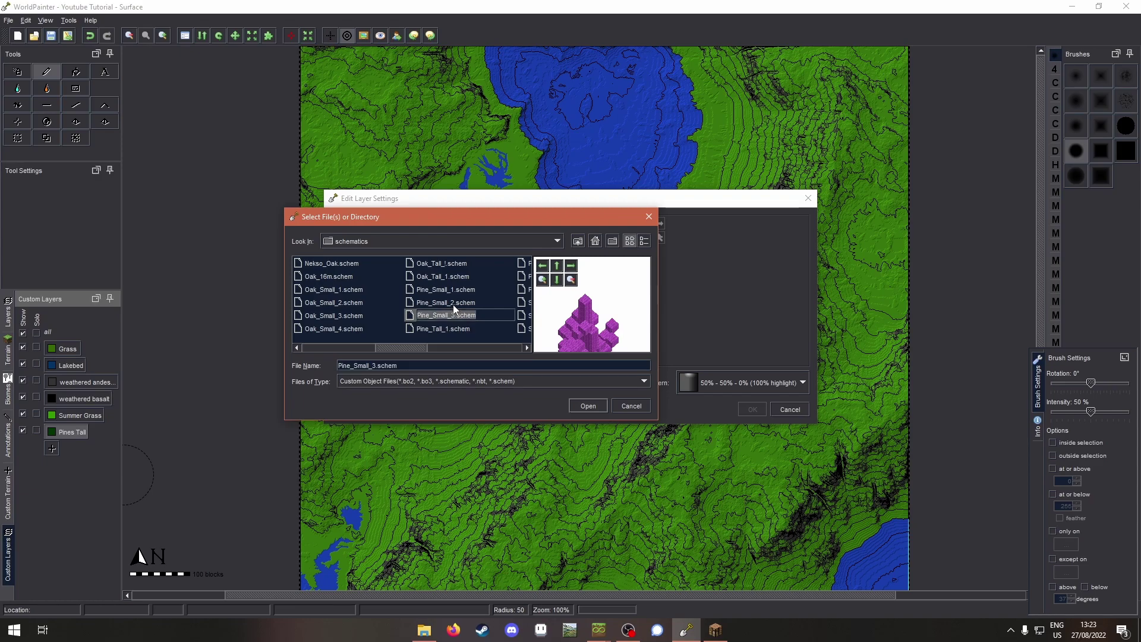
click(454, 291)
shift+click(455, 316)
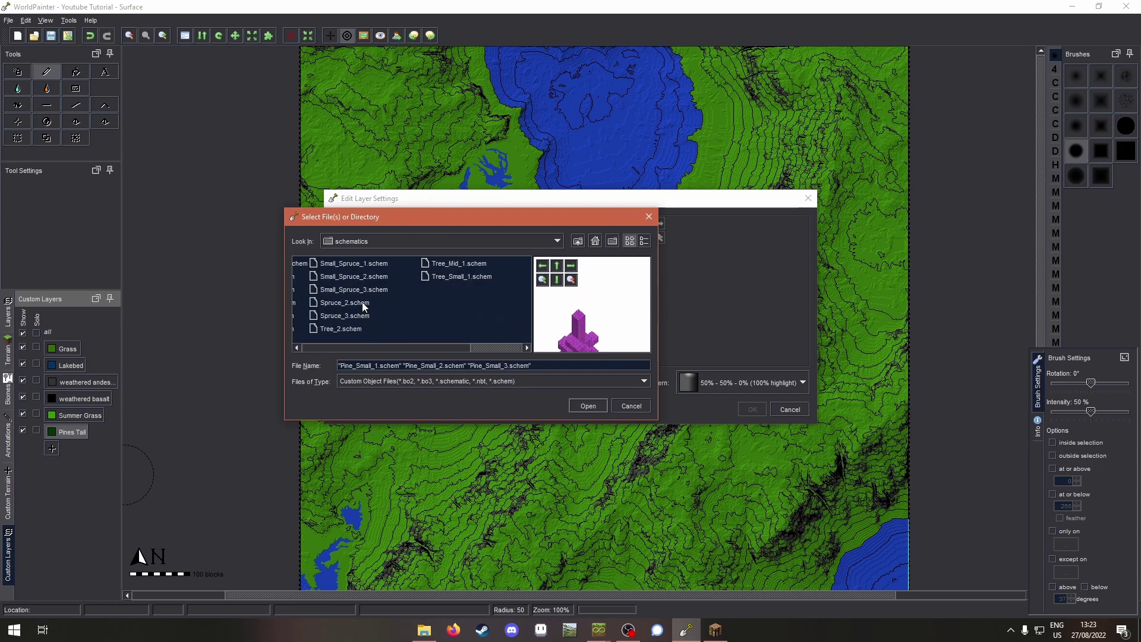
shift+click(362, 302)
shift+click(355, 315)
click(360, 314)
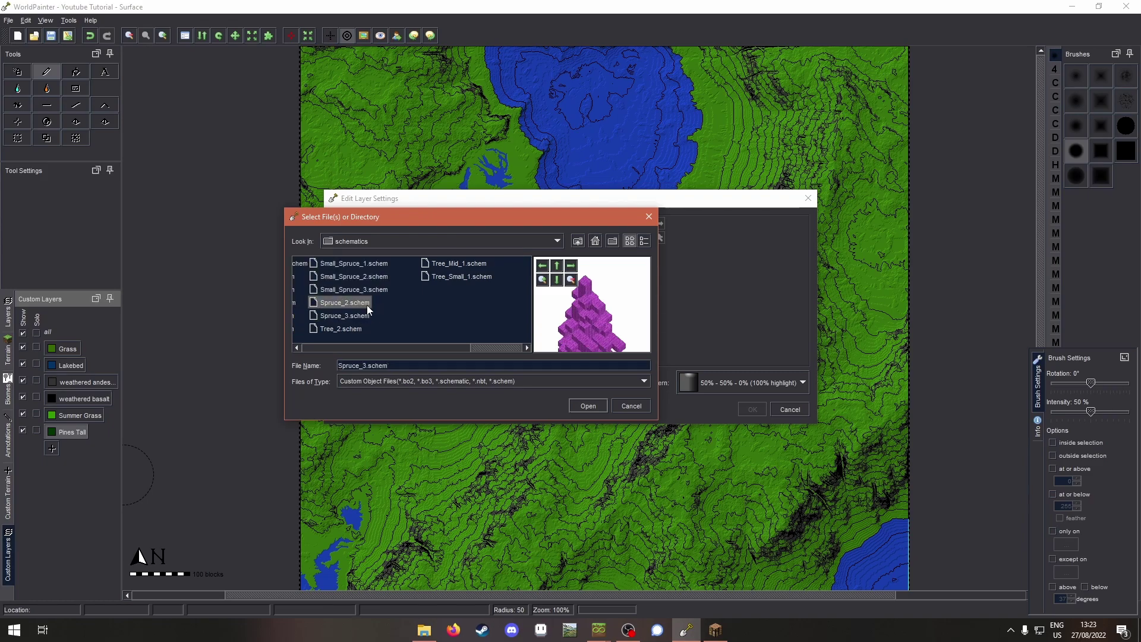
shift+click(356, 316)
ctrl+click(365, 301)
click(363, 291)
click(366, 265)
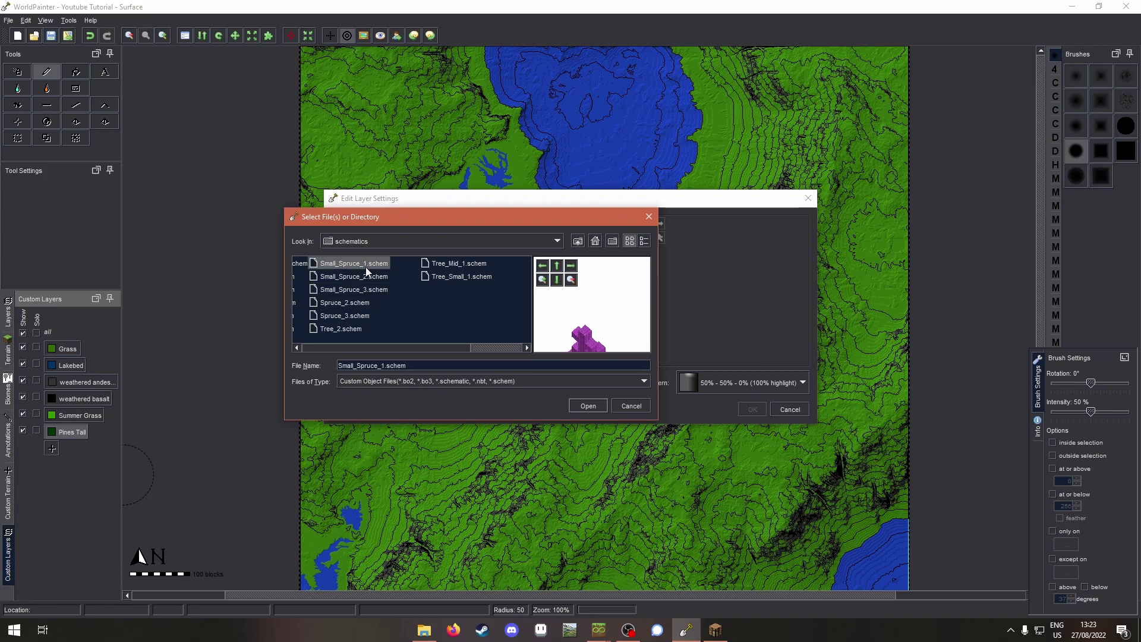
Add the schematics Small_Spruce_1 to Small_Spruce_3 and Pine_Small_1 to Pine_Small_3 to the Pines Short layer
drag(366, 270, 373, 290)
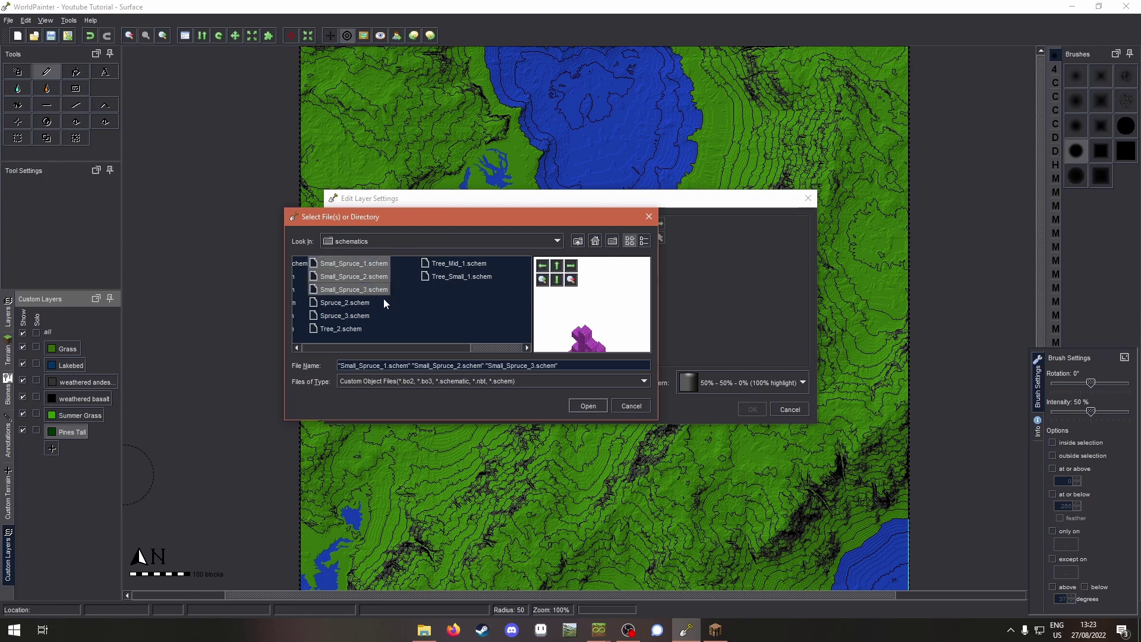
scroll(384, 299, up, 5)
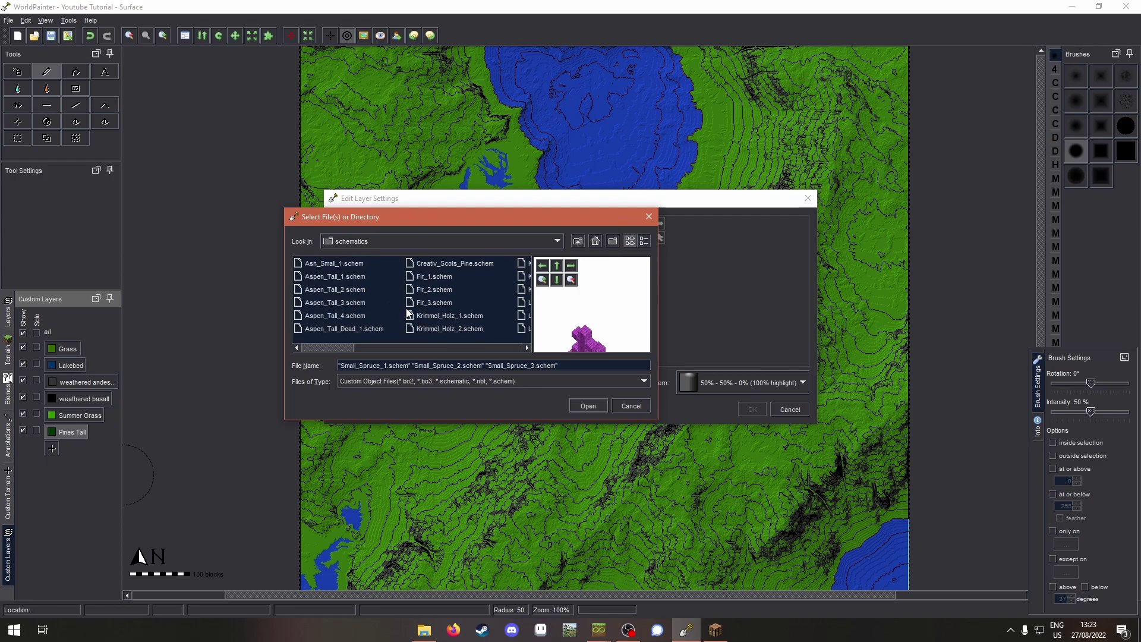
scroll(409, 314, down, 2)
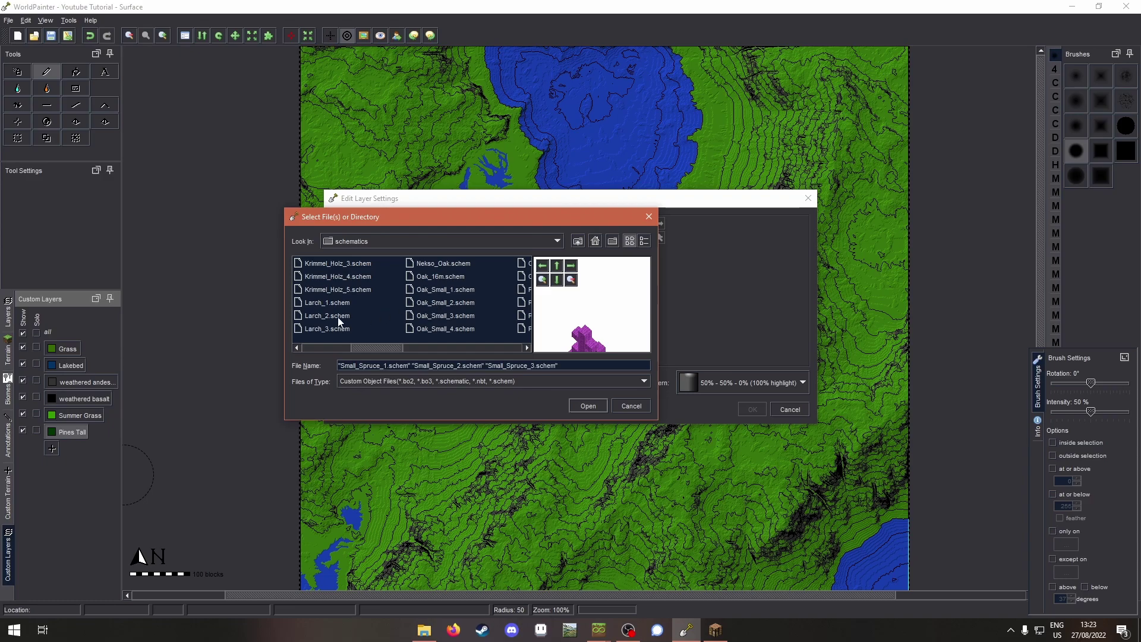
scroll(453, 321, down, 2)
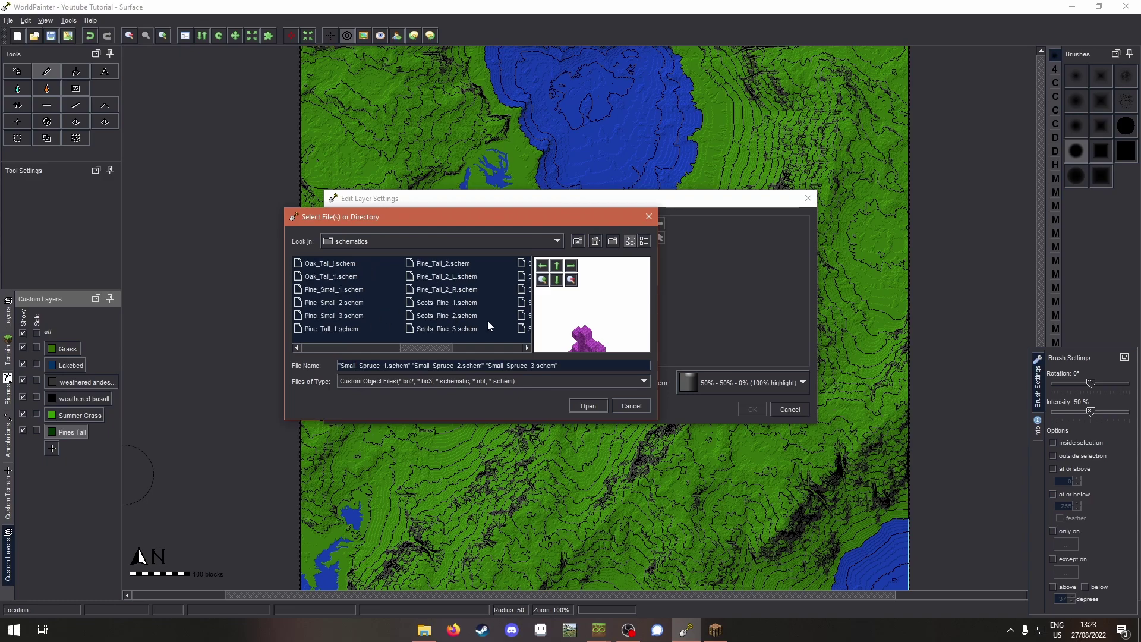
ctrl+click(346, 303)
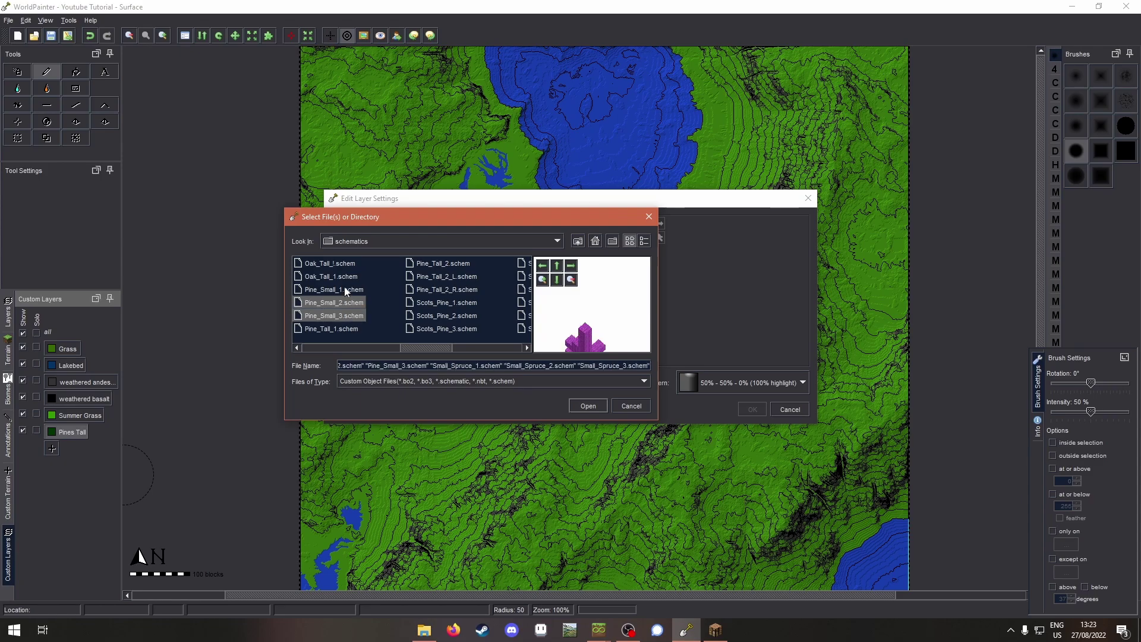
ctrl+click(345, 289)
scroll(466, 287, down, 2)
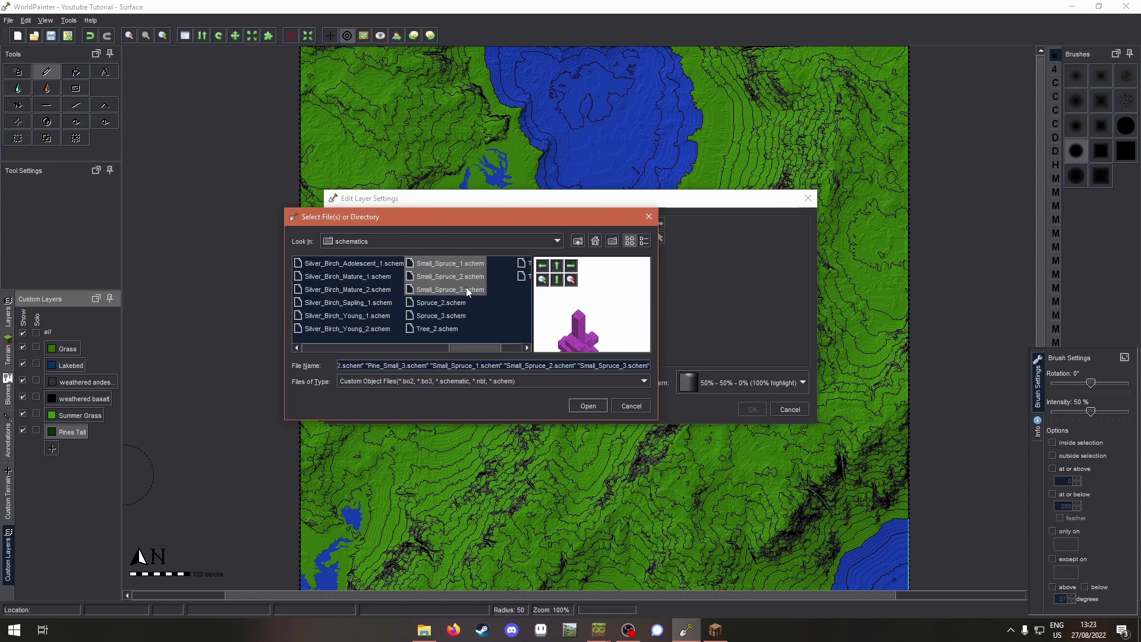
scroll(452, 291, up, 2)
click(585, 404)
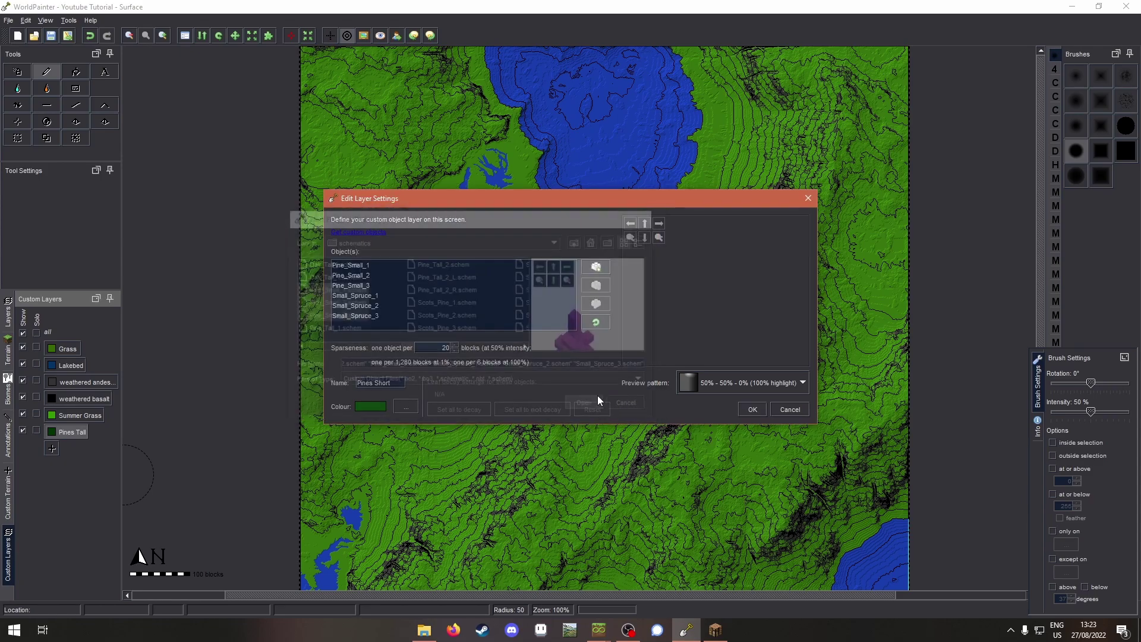
Set the leaf blocks of all six Pines Short objects to not decay
click(392, 315)
shift+click(380, 269)
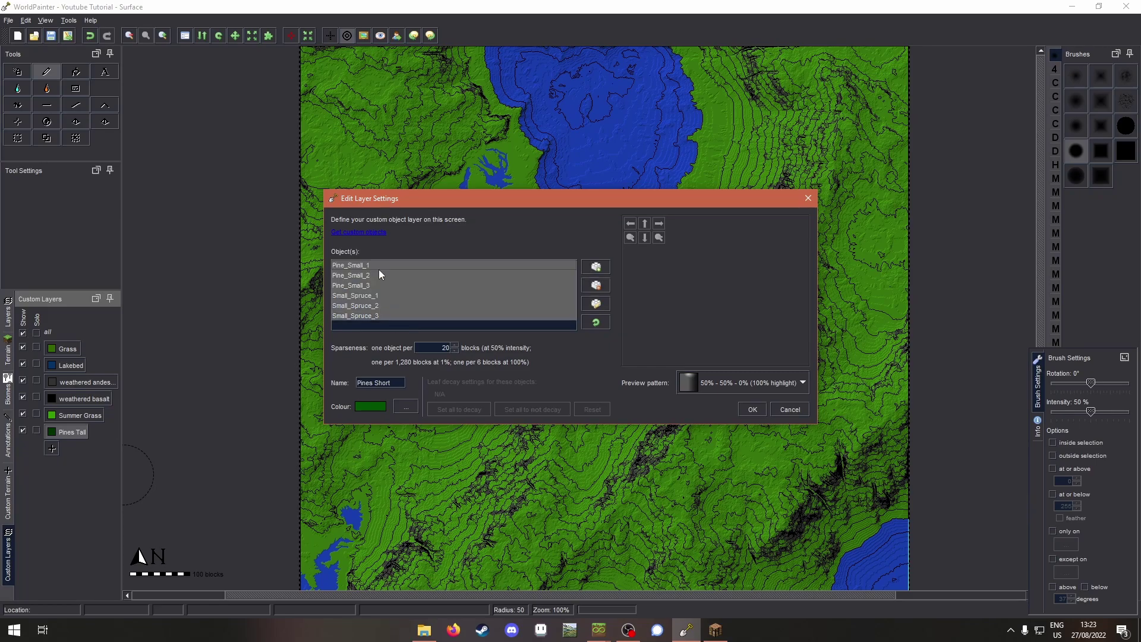
click(596, 304)
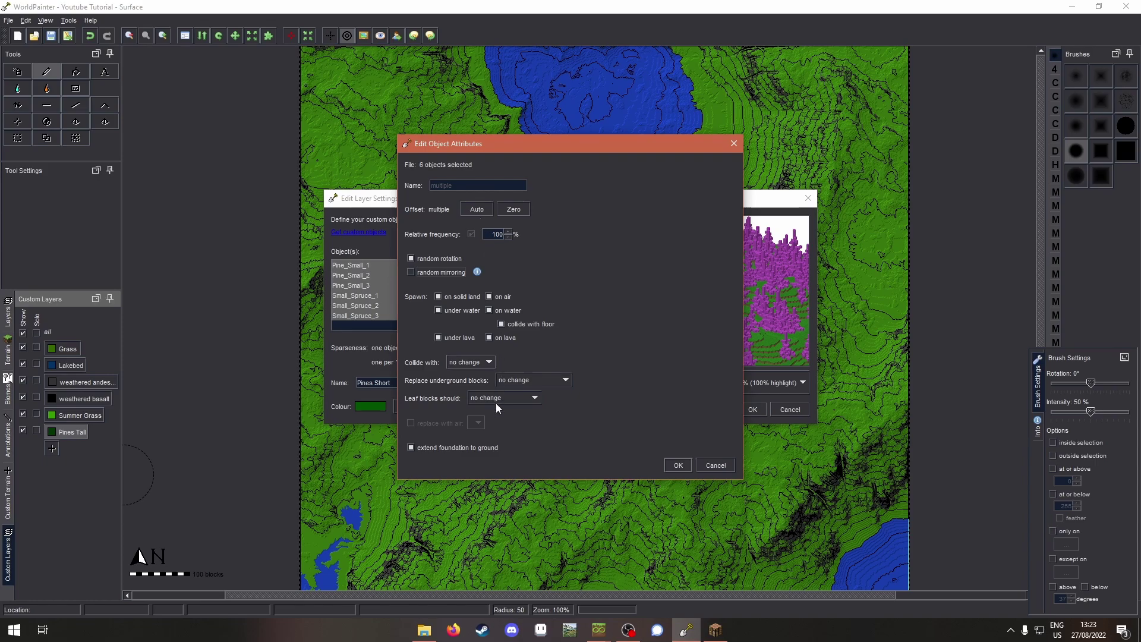
click(510, 396)
click(497, 437)
click(681, 465)
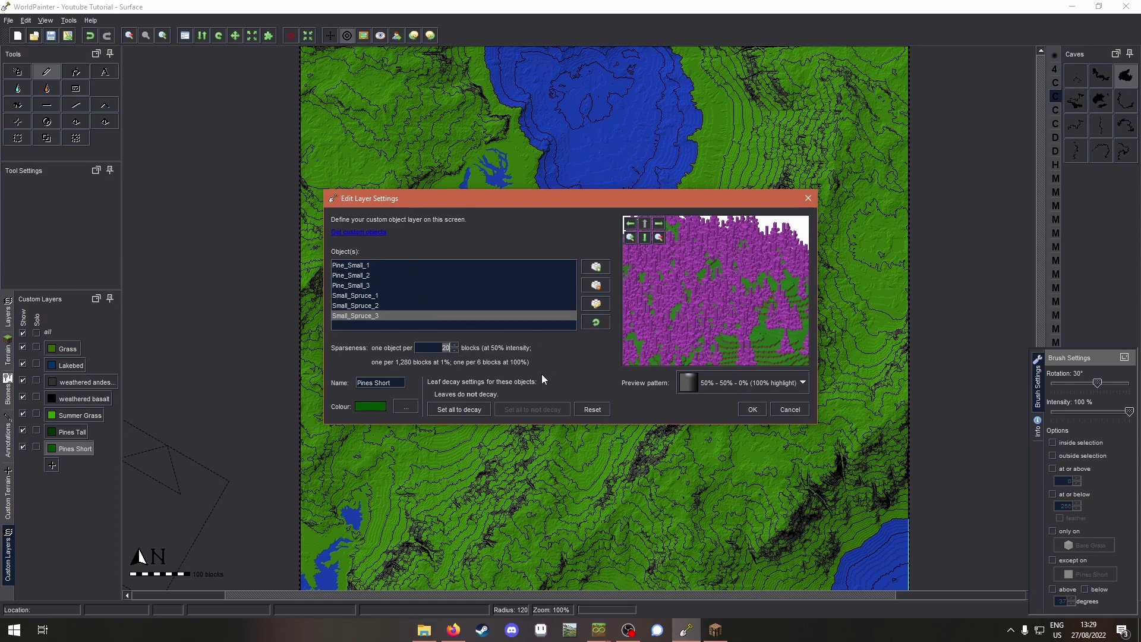
Edit the Pines Short layer's sparseness and save the layer settings
key(BackSpace)
click(746, 411)
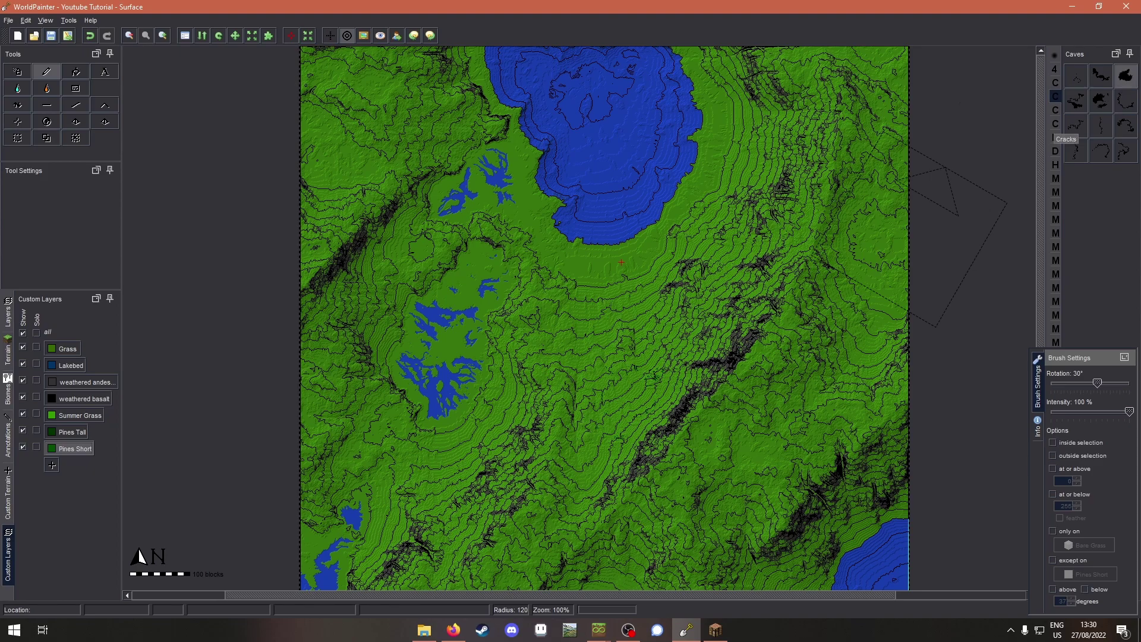
Rotate the Caves brush to -45°, paint a trial Pines Short patch on the slope below the large lake and erase it
alt+scroll(617, 377, up, 5)
click(616, 394)
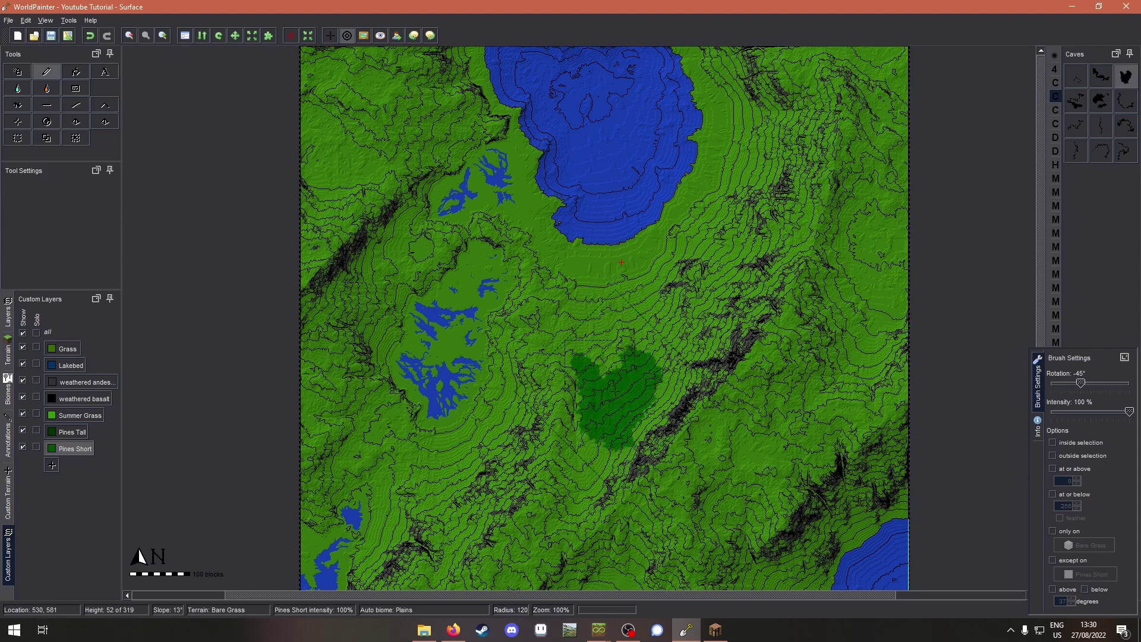
right_click(616, 391)
scroll(617, 391, up, 1)
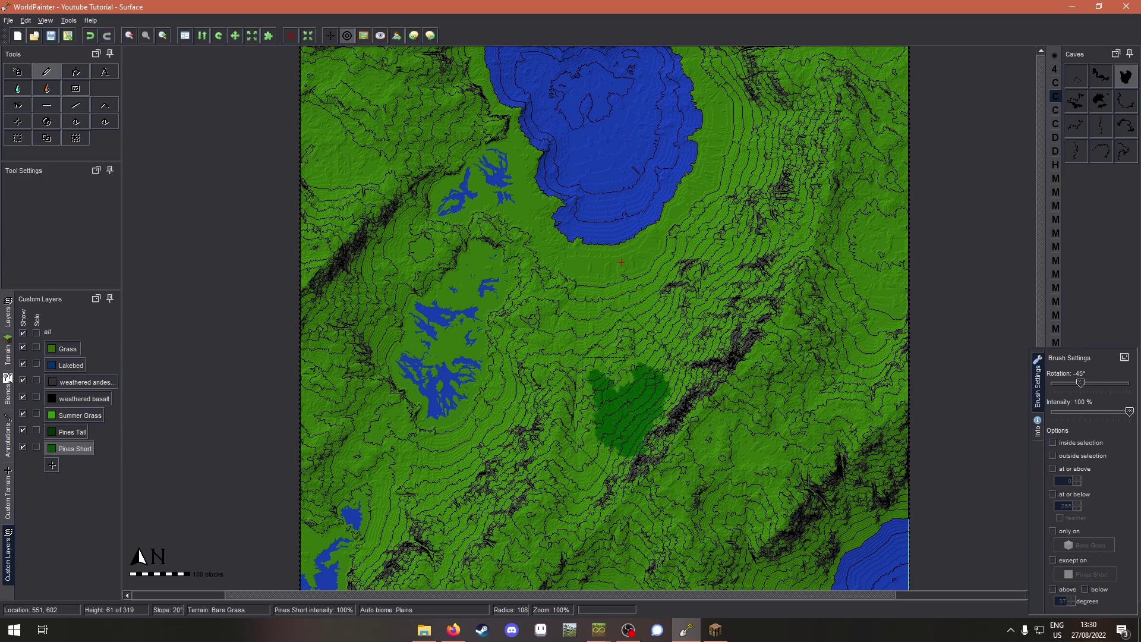
Restrict the brush to Bare Grass only and paint a Pines Short patch on the slope below the large lake
click(1053, 532)
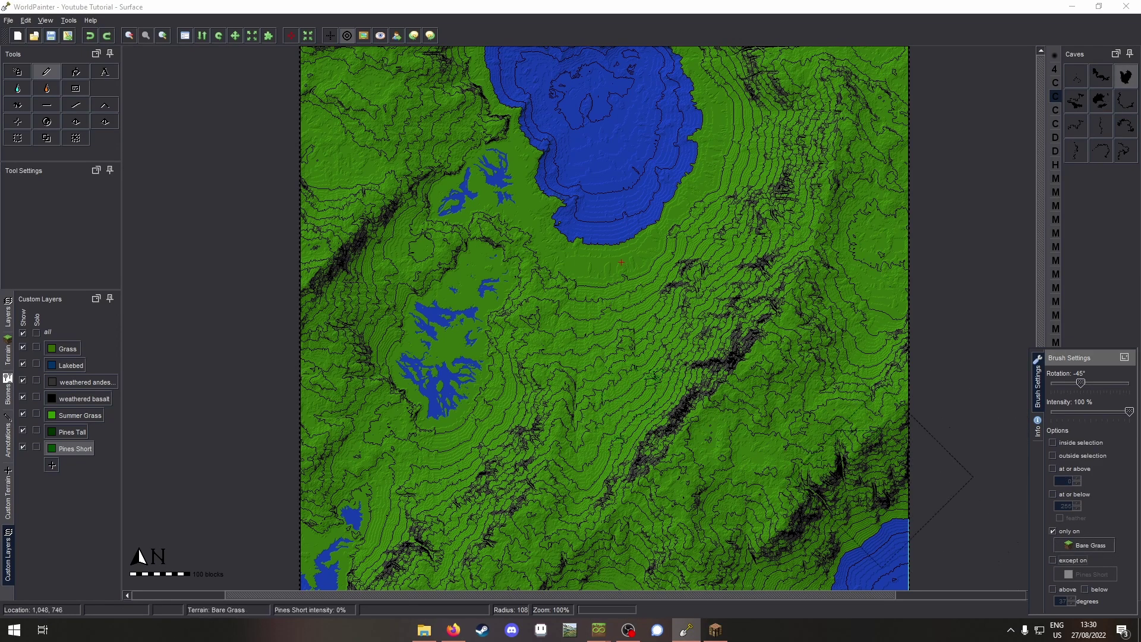
ctrl+scroll(607, 340, up, 1)
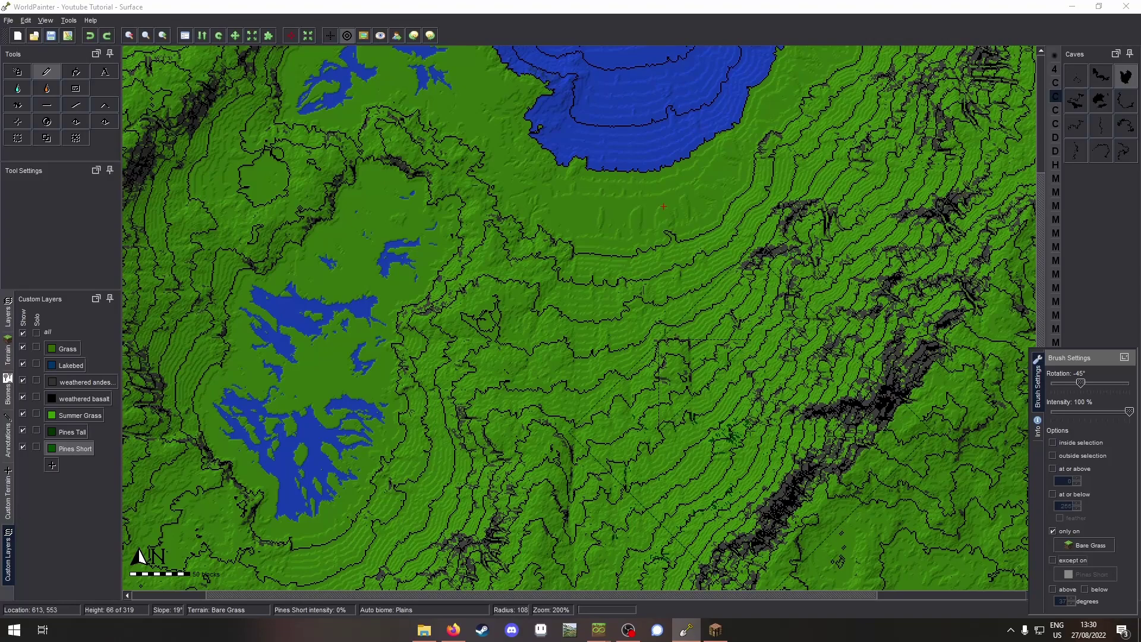
ctrl+scroll(624, 357, down, 1)
click(652, 391)
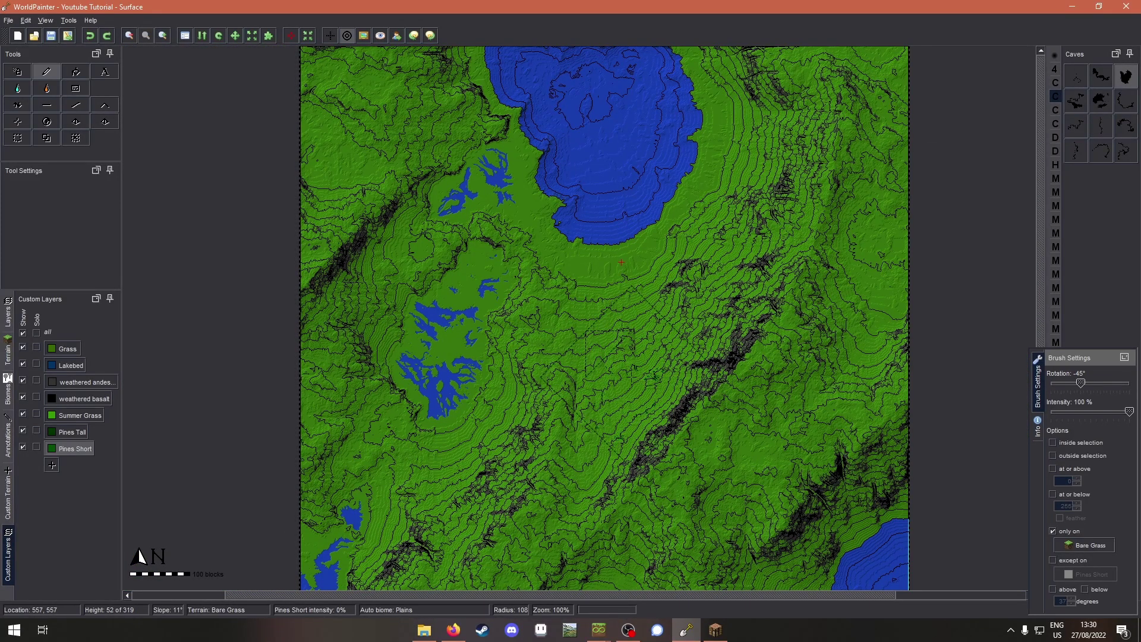
drag(611, 356, 582, 406)
Extend the Pines Short patch east and south along the rocky ridge, using progressively smaller brush sizes
scroll(612, 413, up, 3)
alt+scroll(648, 392, up, 2)
alt+scroll(653, 389, down, 3)
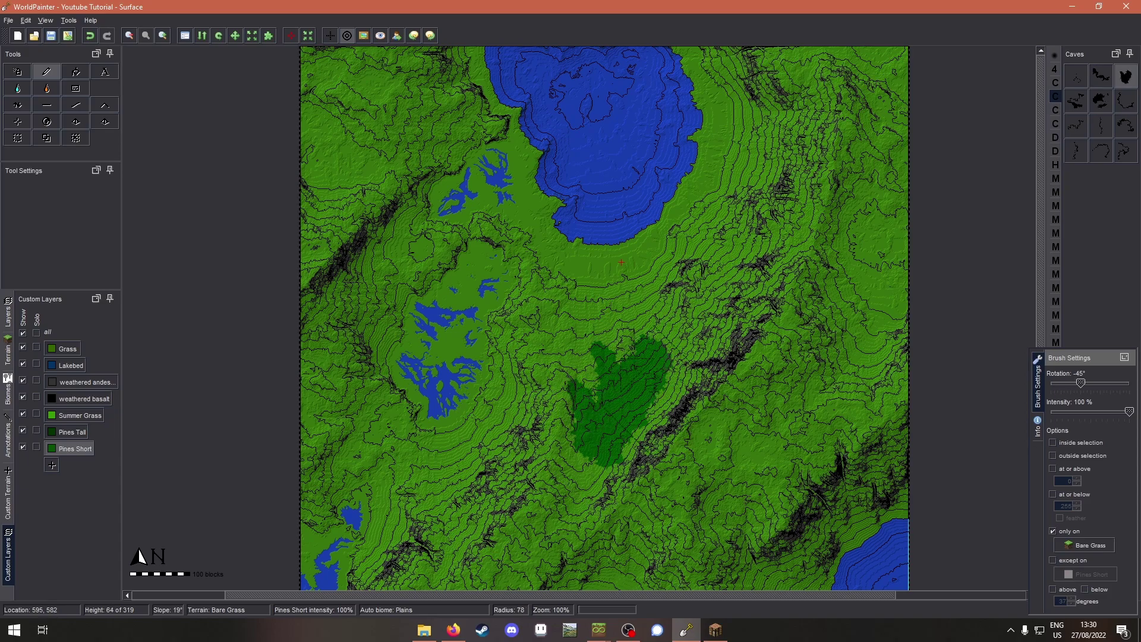
click(656, 388)
click(629, 430)
scroll(585, 455, up, 6)
alt+scroll(586, 456, up, 3)
mouse_move(584, 466)
mouse_down()
mouse_move(587, 482)
mouse_move(612, 473)
mouse_move(623, 397)
mouse_up()
Extend the Pines Short patch northward and touch up its edge by the ridge with a smaller, rotated brush
alt+scroll(616, 355, up, 4)
mouse_move(616, 356)
mouse_down()
mouse_move(621, 308)
mouse_move(662, 342)
mouse_move(656, 328)
mouse_up()
alt+scroll(622, 324, down, 4)
click(621, 323)
scroll(622, 321, up, 6)
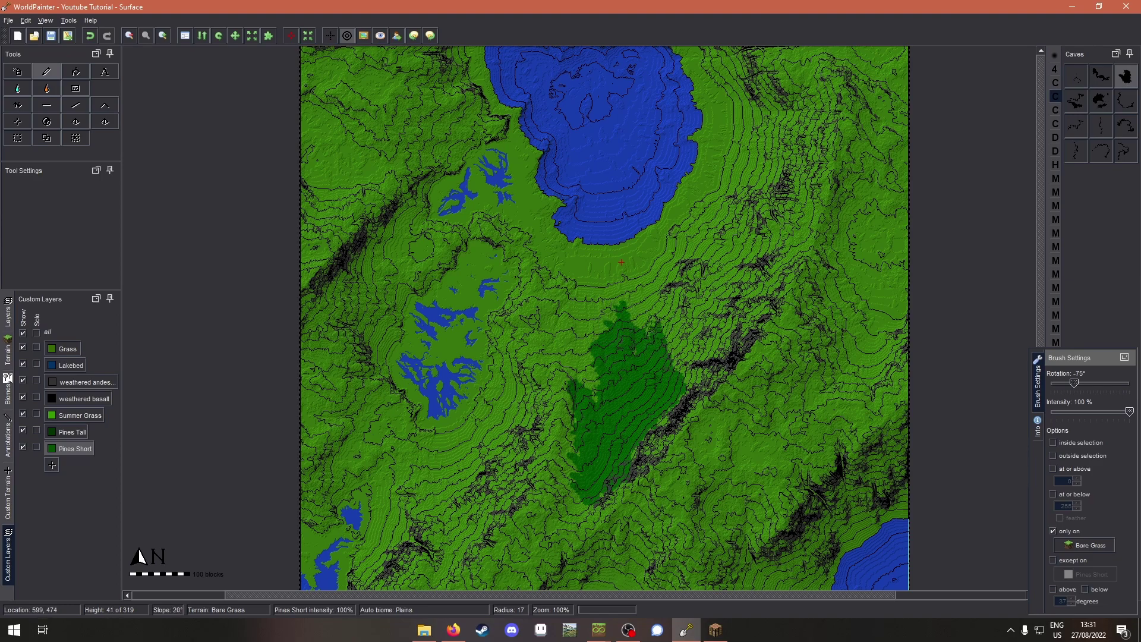
right_click(663, 308)
mouse_move(683, 378)
mouse_down()
mouse_move(694, 376)
mouse_move(681, 374)
mouse_up()
Erase the interior of the Pines Short patch, leaving only a narrow band of short pines along its edge
click(68, 432)
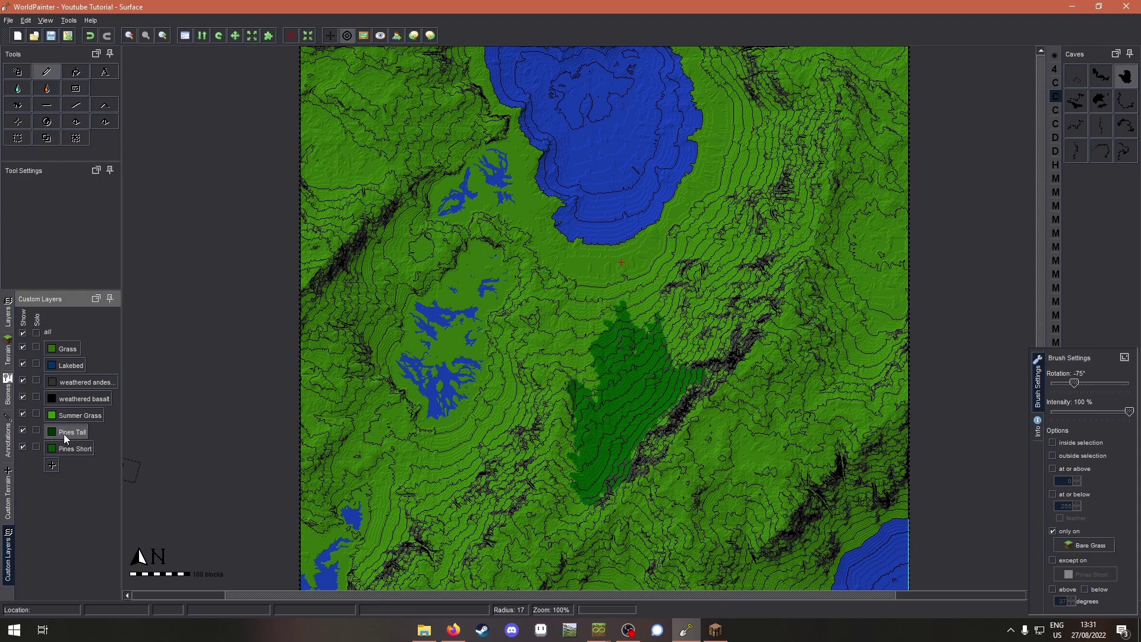
click(73, 449)
mouse_move(614, 417)
right_down()
mouse_move(590, 431)
mouse_move(588, 481)
mouse_move(605, 445)
mouse_move(584, 408)
right_up()
scroll(586, 412, up, 3)
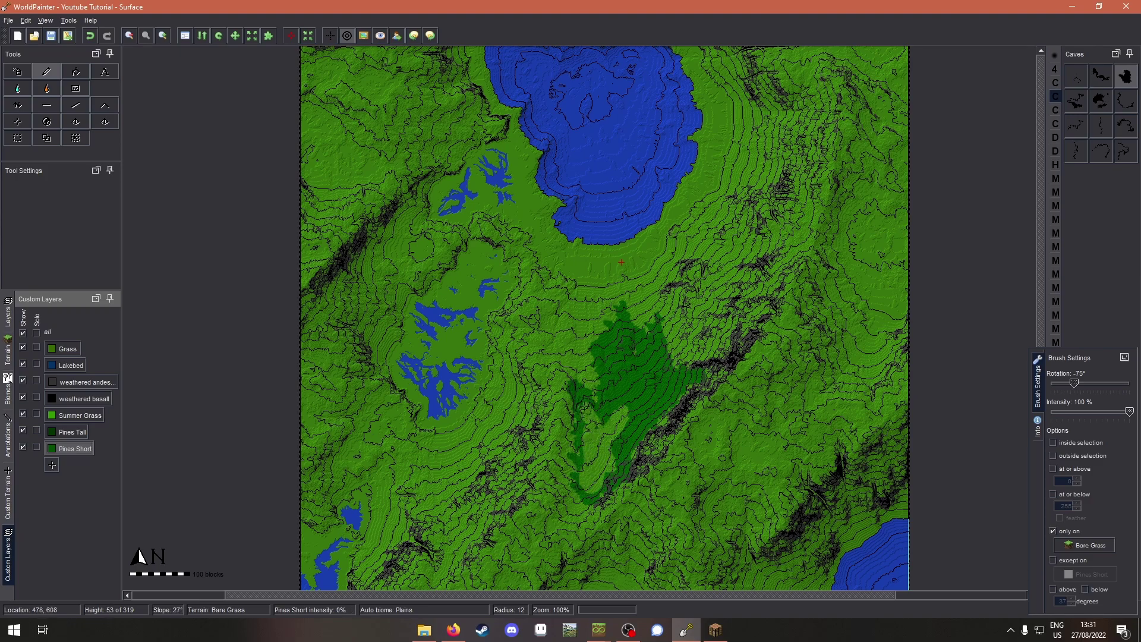
scroll(580, 403, down, 1)
scroll(602, 416, down, 1)
mouse_move(602, 424)
right_down()
mouse_move(621, 333)
mouse_move(675, 381)
mouse_move(612, 454)
mouse_move(629, 402)
mouse_move(622, 418)
mouse_move(649, 390)
mouse_move(649, 353)
mouse_move(657, 381)
mouse_move(616, 360)
mouse_move(625, 394)
mouse_move(642, 378)
mouse_move(620, 390)
mouse_move(648, 394)
right_up()
scroll(625, 413, down, 7)
Exclude Pines Short areas from the brush and paint Pines Tall inside the band of short pines
click(1054, 561)
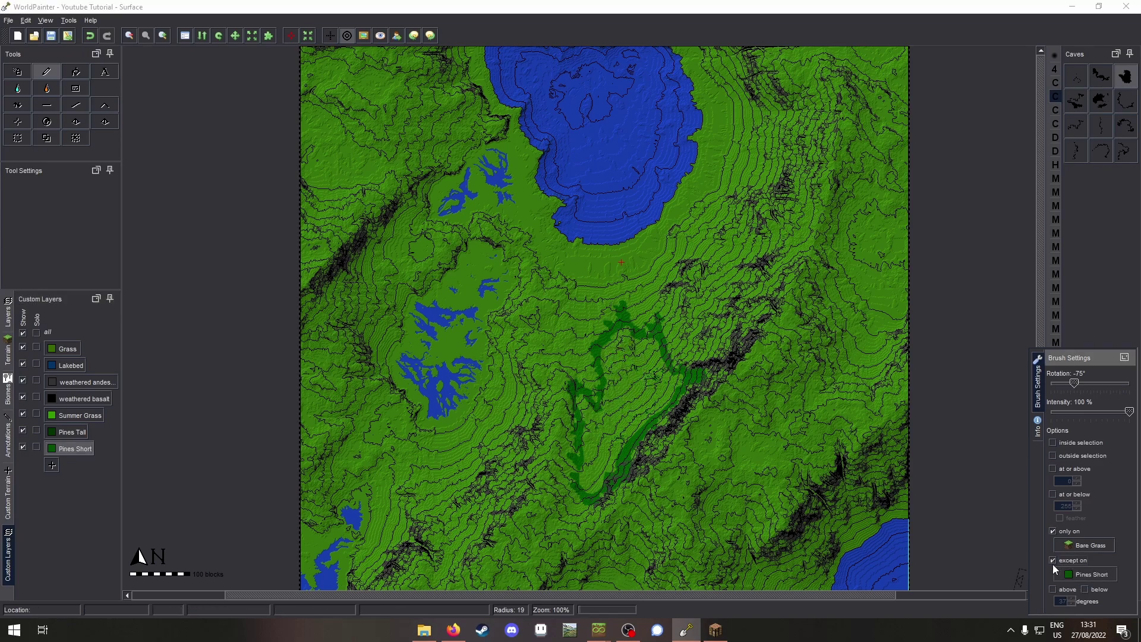
click(73, 434)
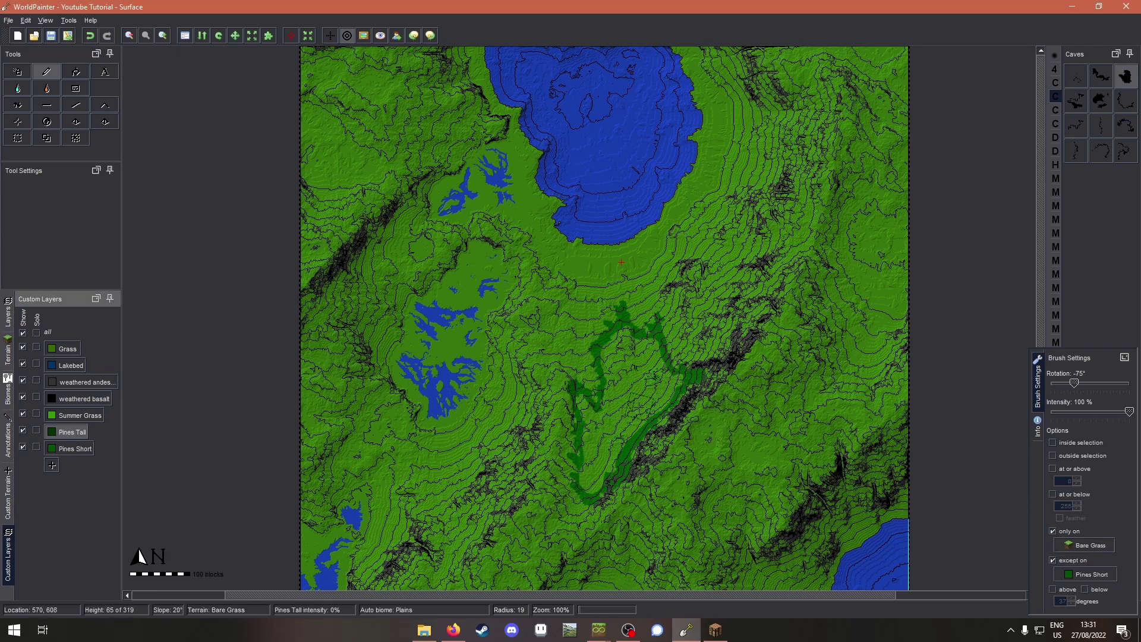
mouse_move(607, 426)
mouse_down()
mouse_move(590, 444)
mouse_move(585, 434)
mouse_move(563, 446)
mouse_up()
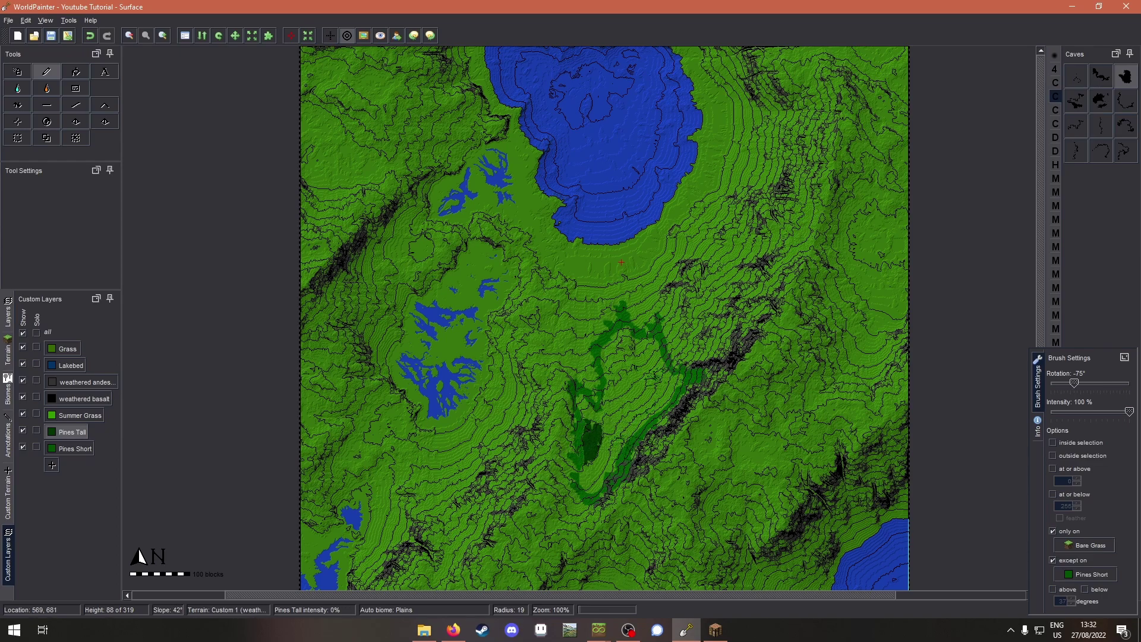
click(580, 403)
mouse_move(582, 465)
mouse_down()
mouse_move(601, 478)
mouse_move(609, 447)
mouse_move(674, 379)
mouse_move(649, 341)
mouse_move(624, 333)
mouse_move(604, 356)
mouse_move(607, 419)
mouse_move(586, 362)
mouse_move(612, 412)
mouse_move(623, 352)
mouse_move(636, 352)
mouse_up()
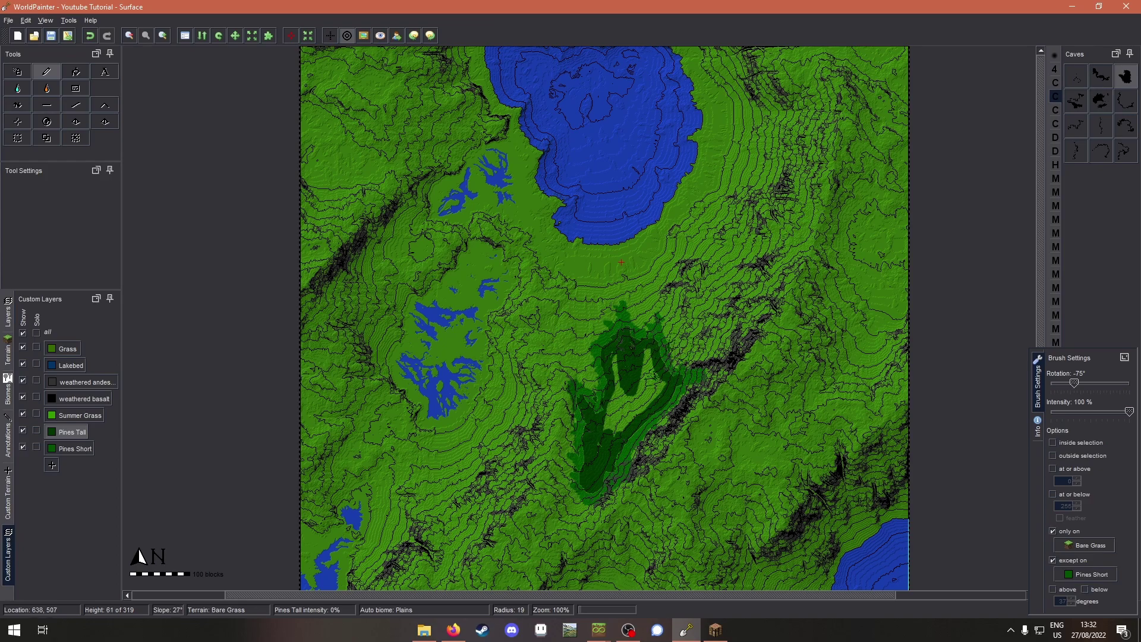
mouse_move(655, 360)
mouse_down()
mouse_move(616, 364)
mouse_move(616, 410)
mouse_move(598, 437)
mouse_move(651, 382)
mouse_up()
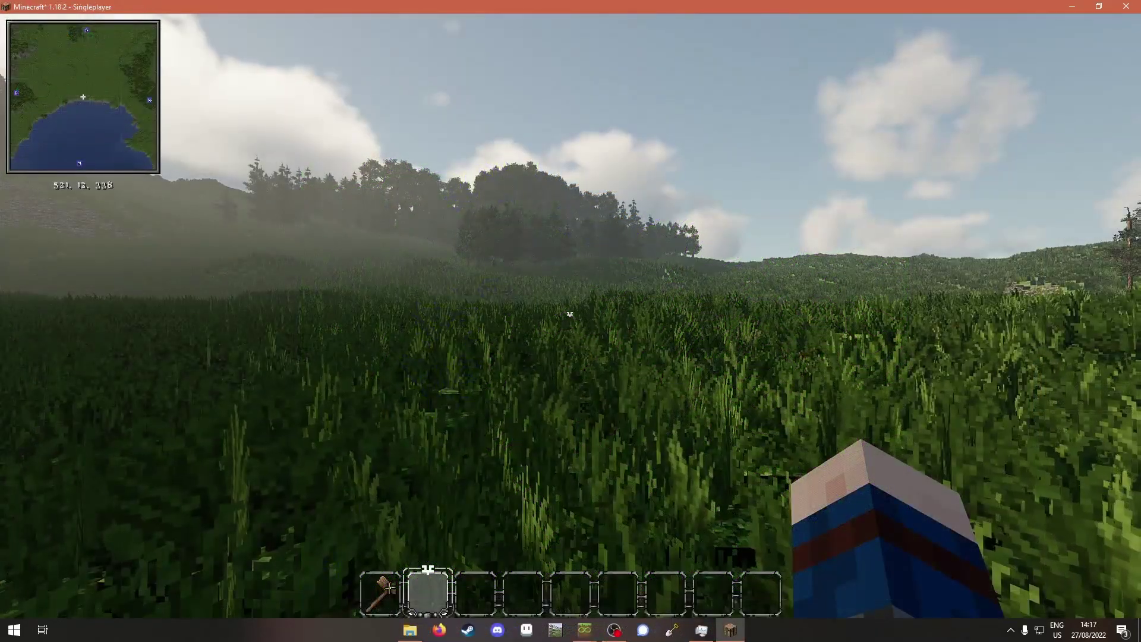
key(space)
key(space)
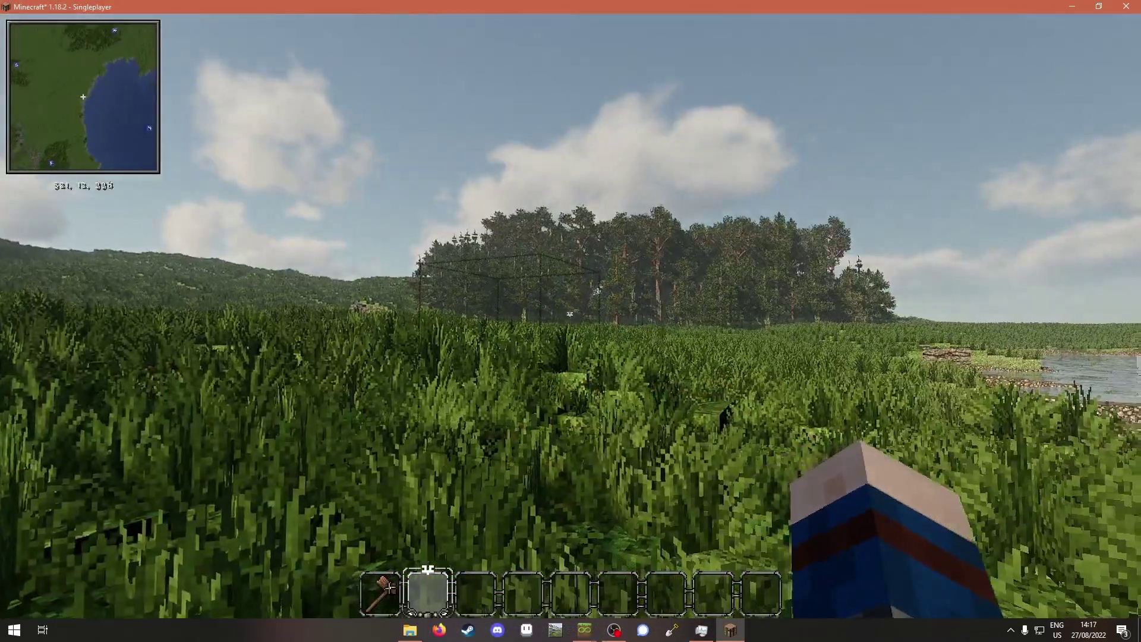
Examine the pebble shoreline, shallow water and surrounding grass of the exported world in Minecraft
key(space)
key(w)
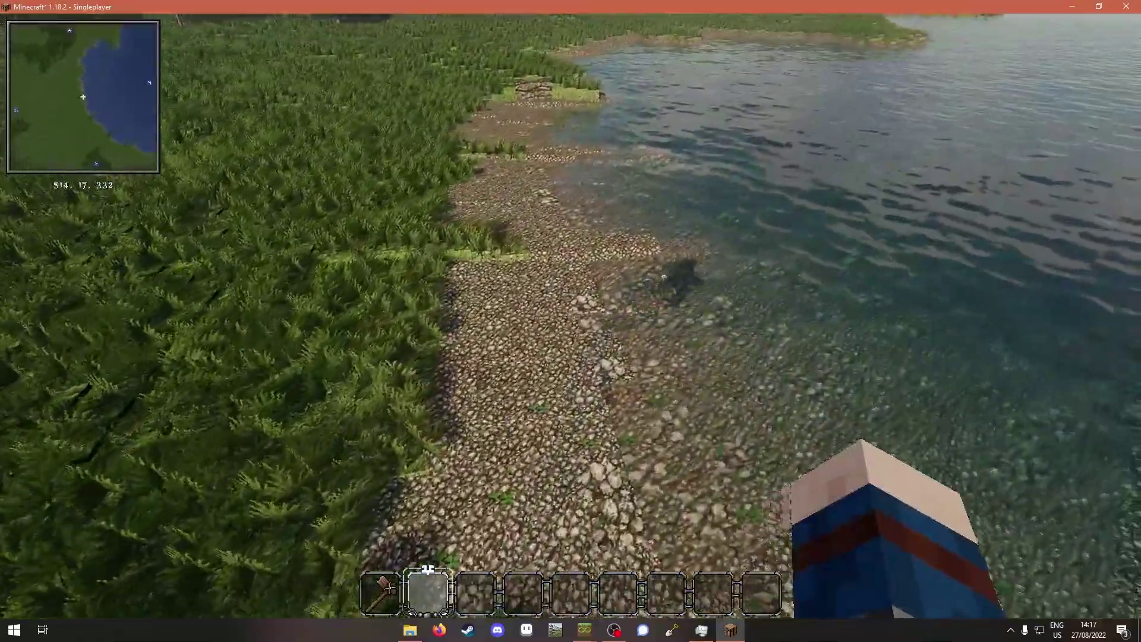
key(w)
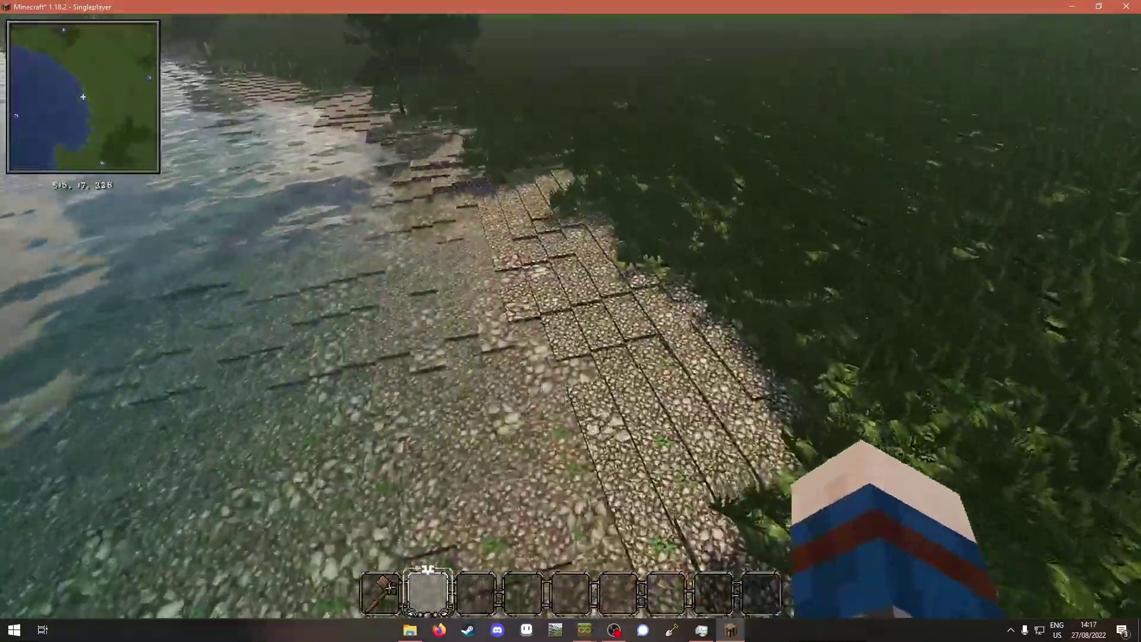
key(w)
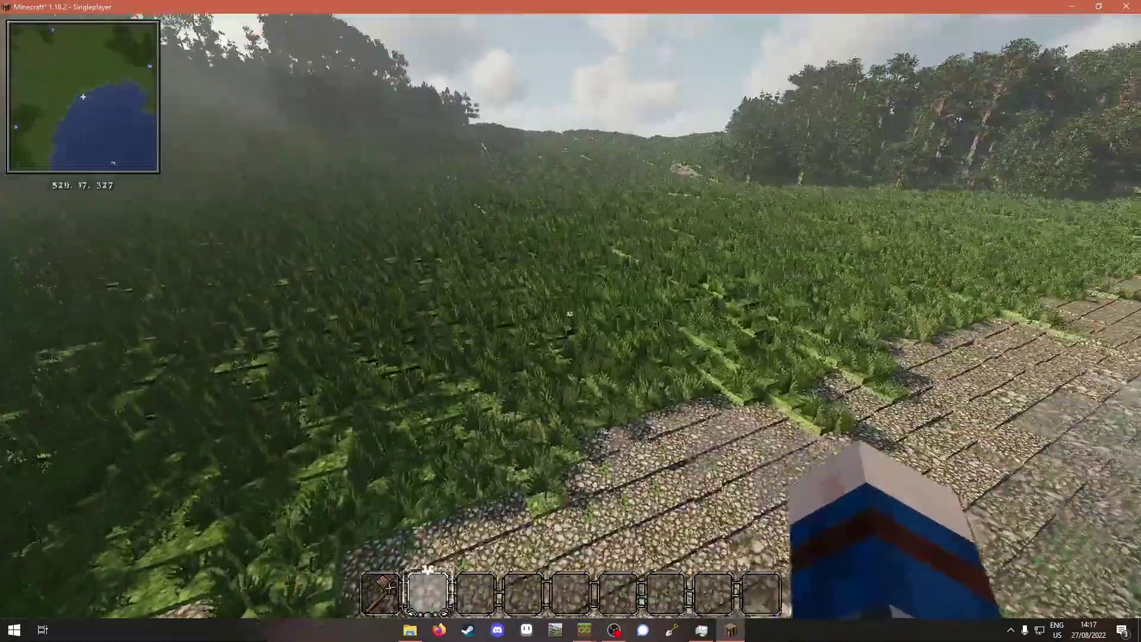
key(w)
key(space)
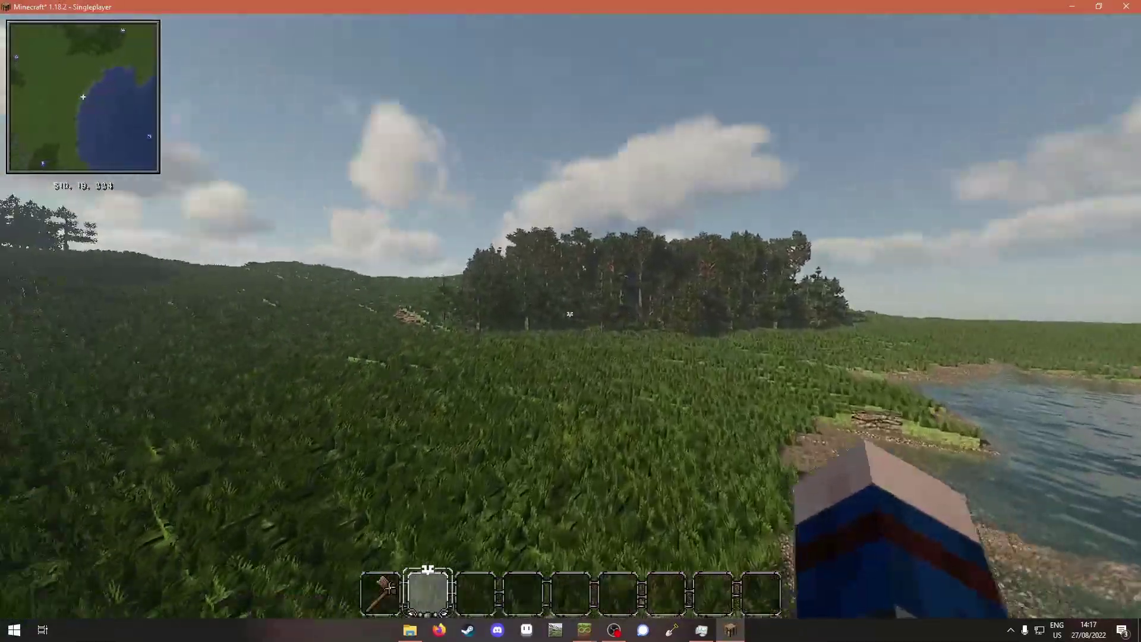
Fly from the lakeshore over the pine forest to inspect its tall interior trees and shorter edge trees from above
key(w)
key(space)
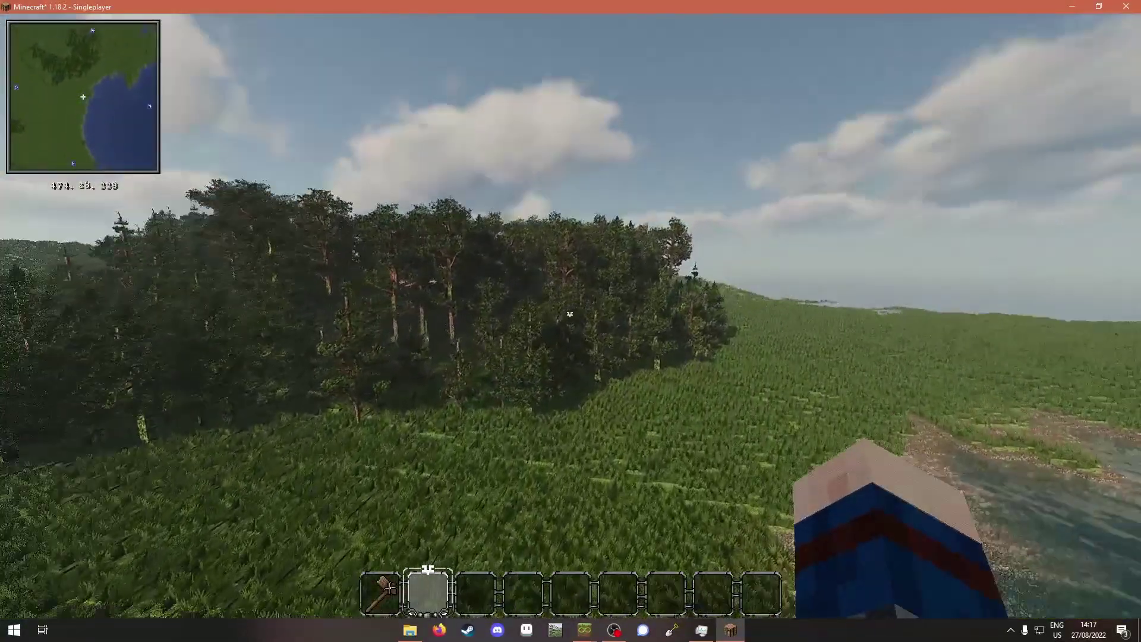
key(w)
key(space)
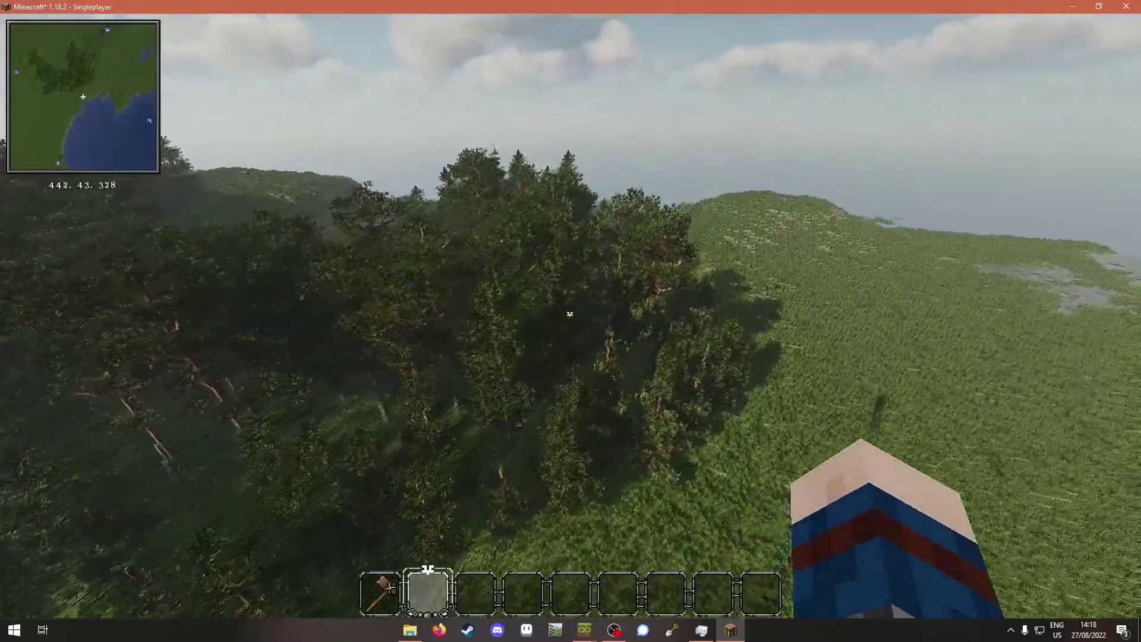
key(w)
key(space)
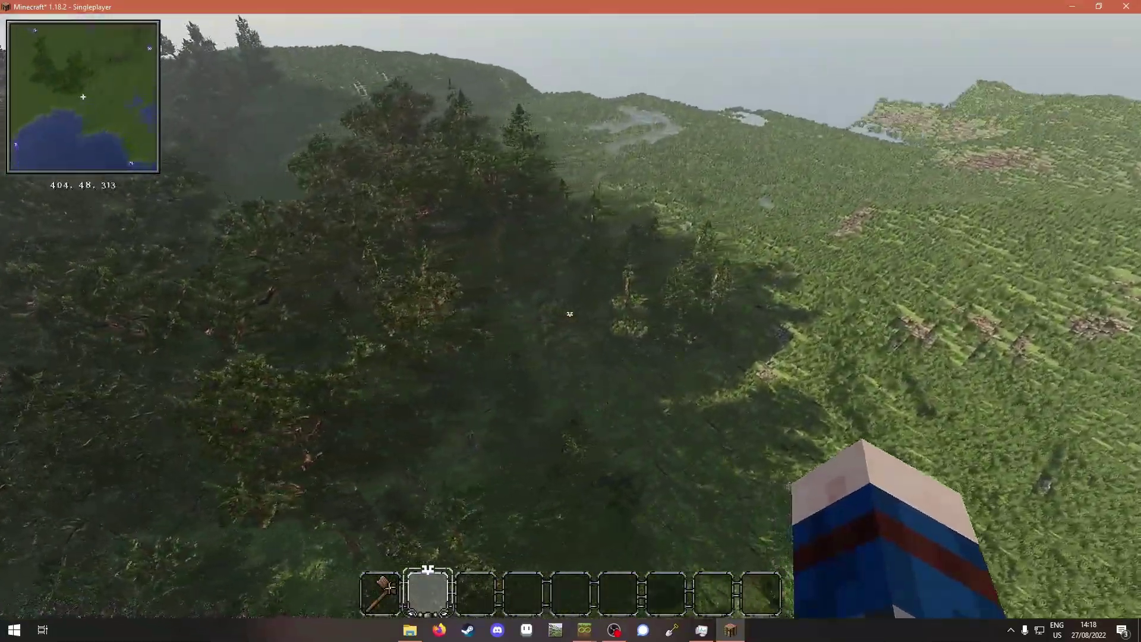
key(w)
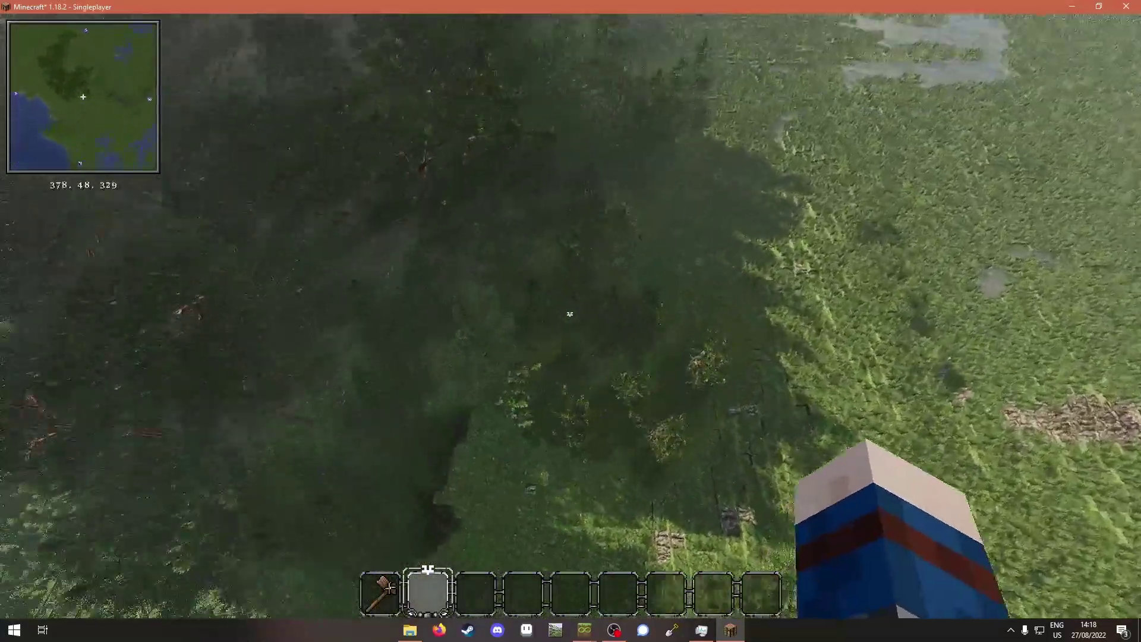
Descend into the forest and examine the grass ground cover and mossy tree trunks up close
key(shift)
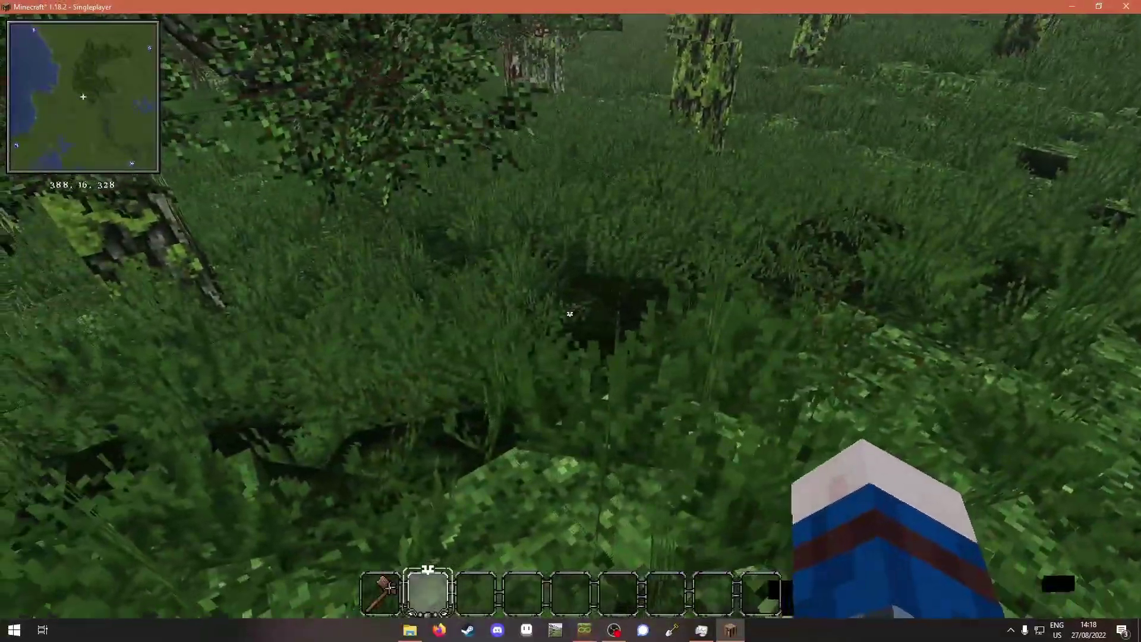
key(w)
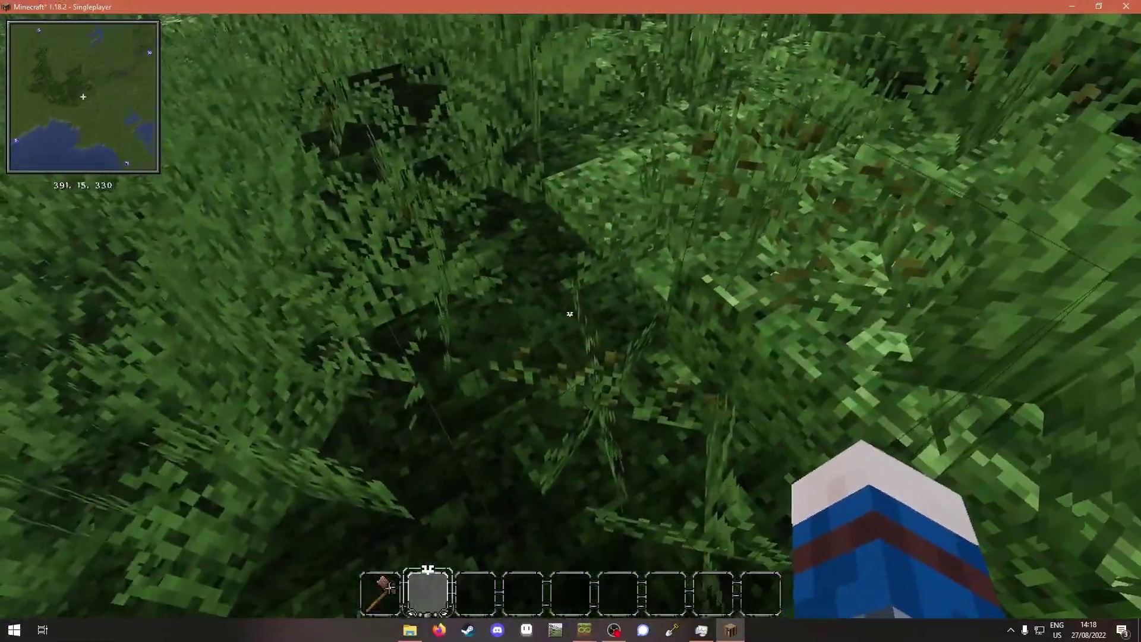
key(w)
key(w)
key(w)
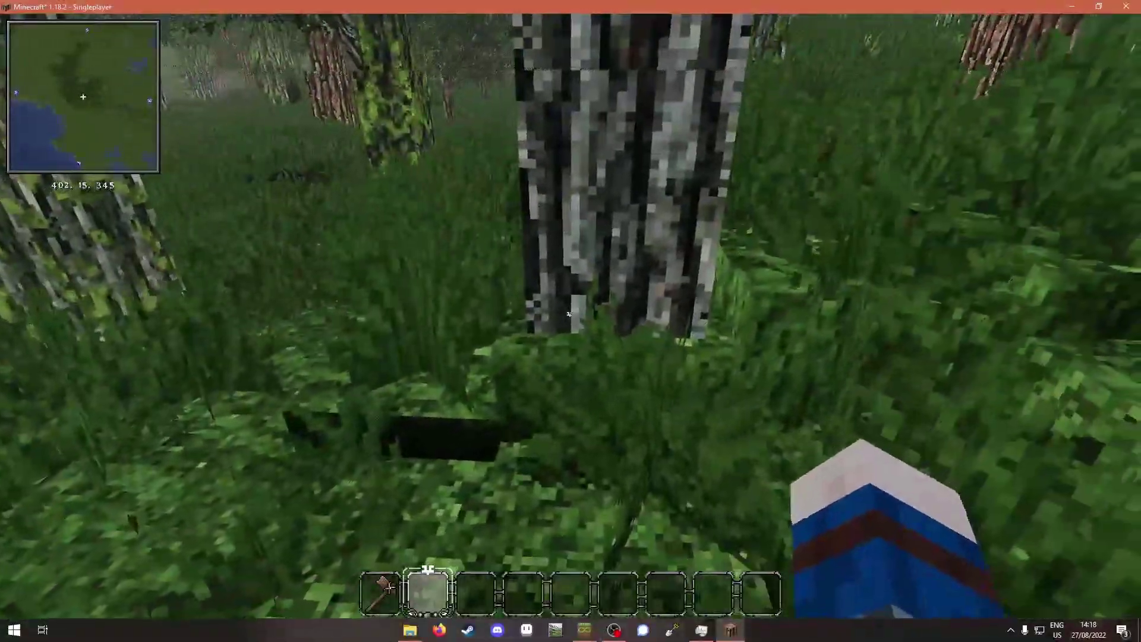
key(w)
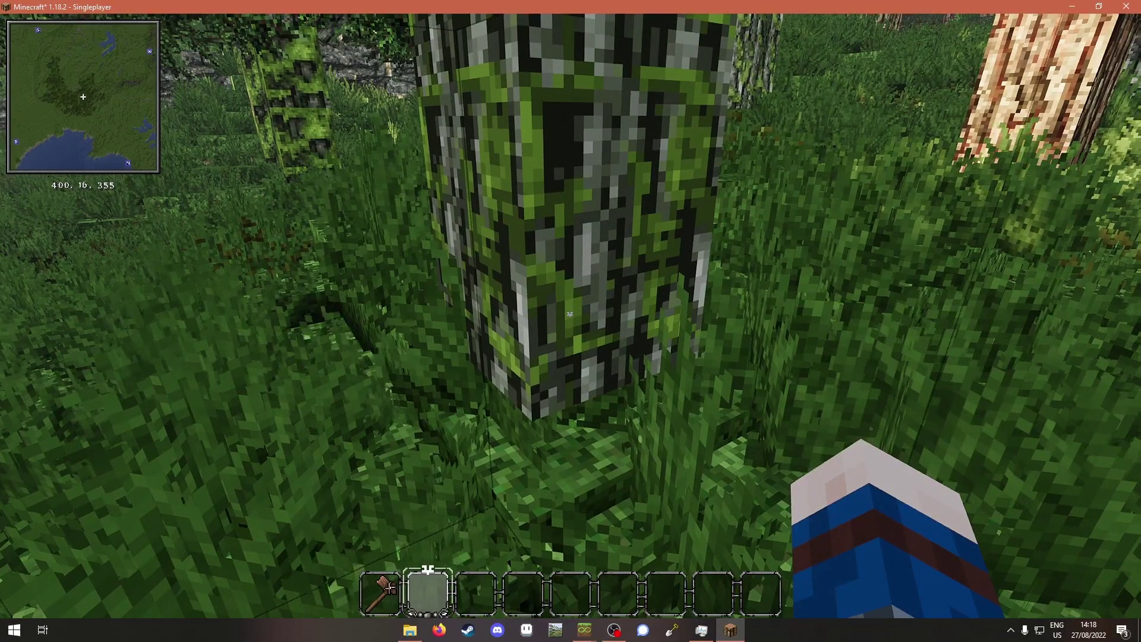
key(space)
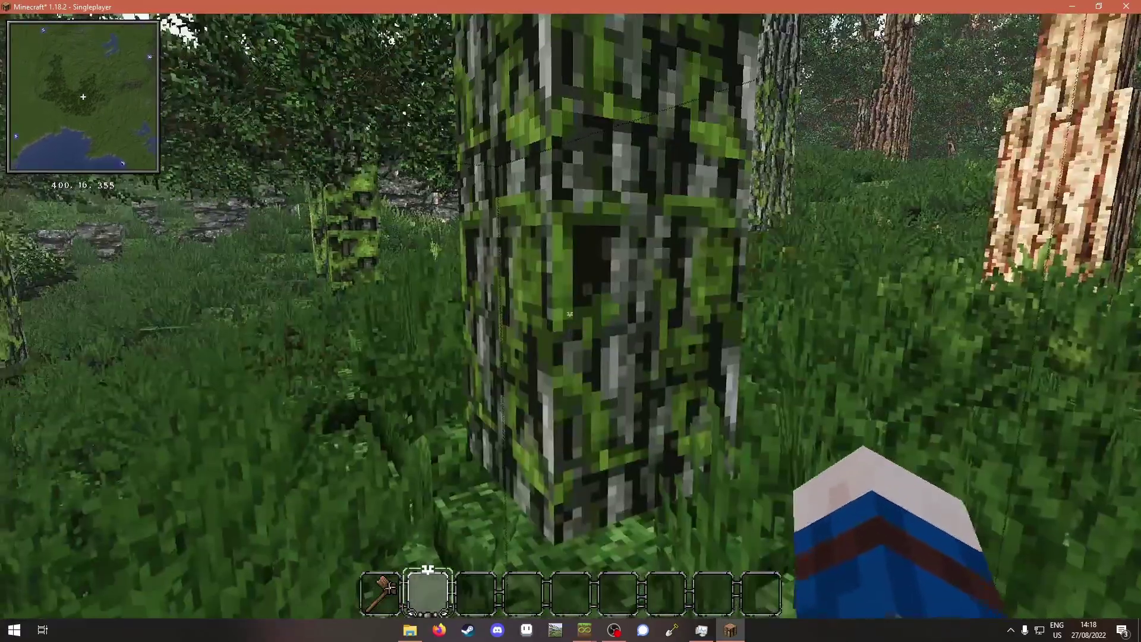
Tour the forest past the rocky outcrops and up over the grassy hillside to view the surrounding pines
key(w)
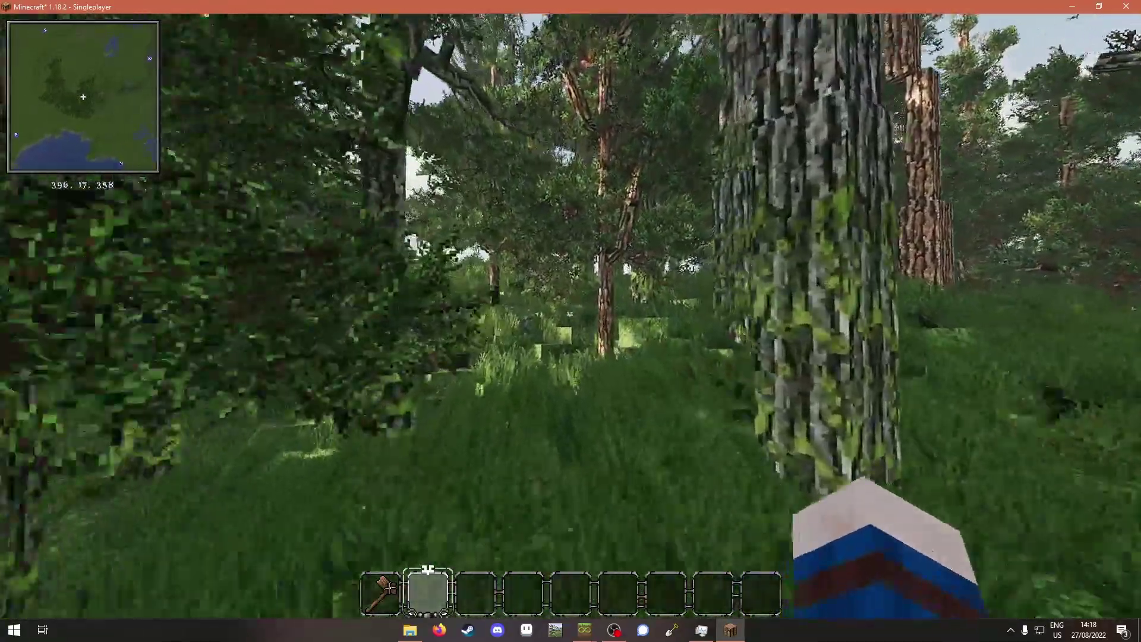
key(w)
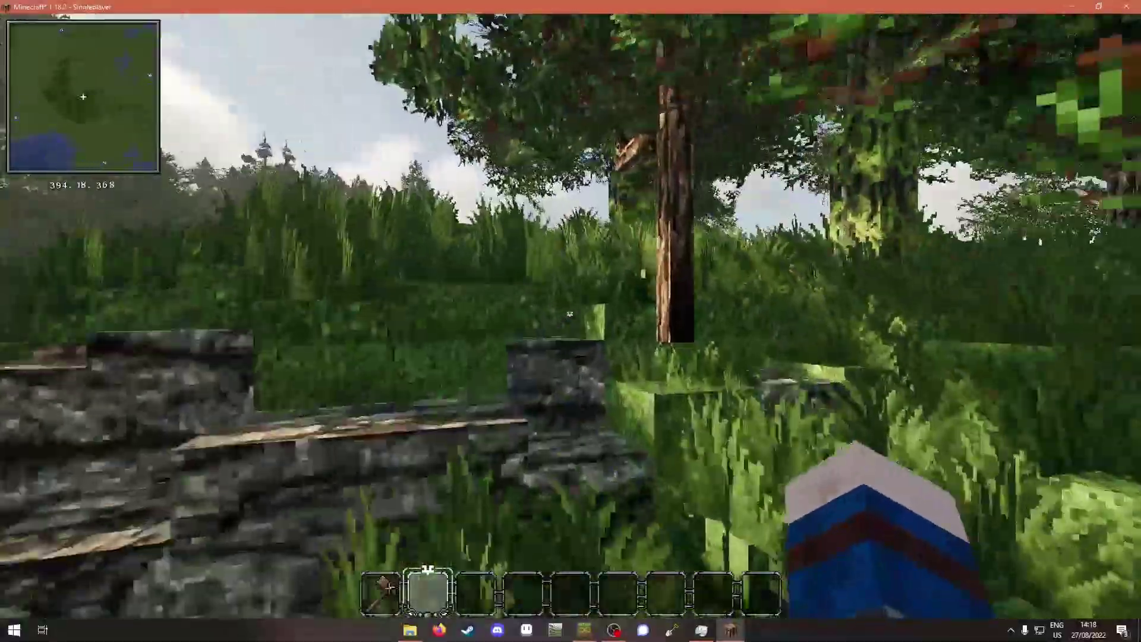
key(w)
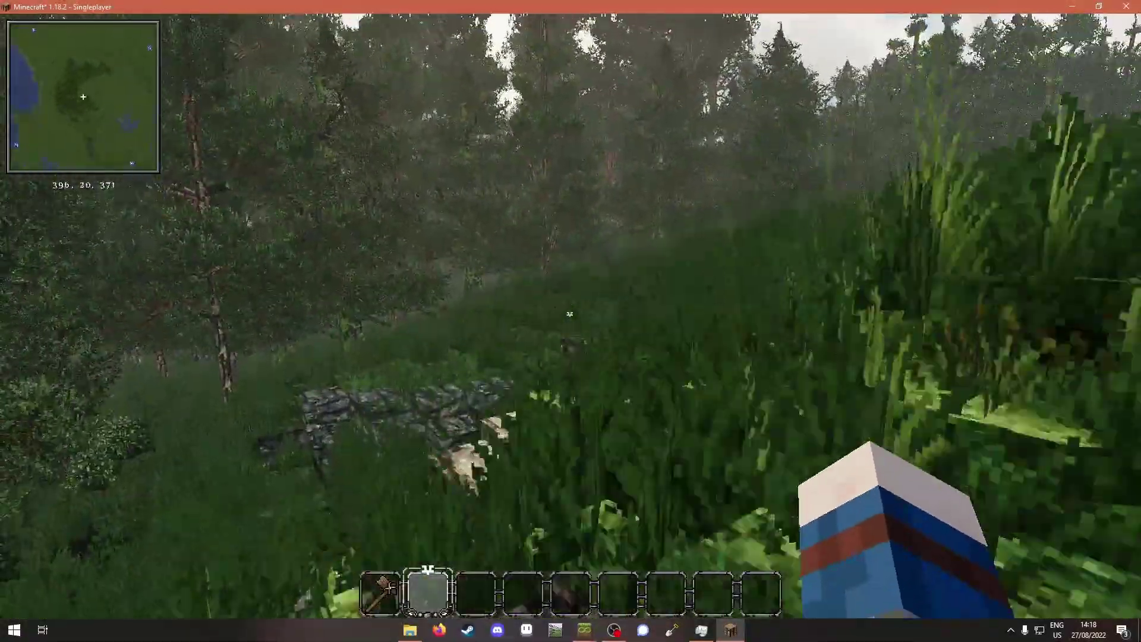
key(w)
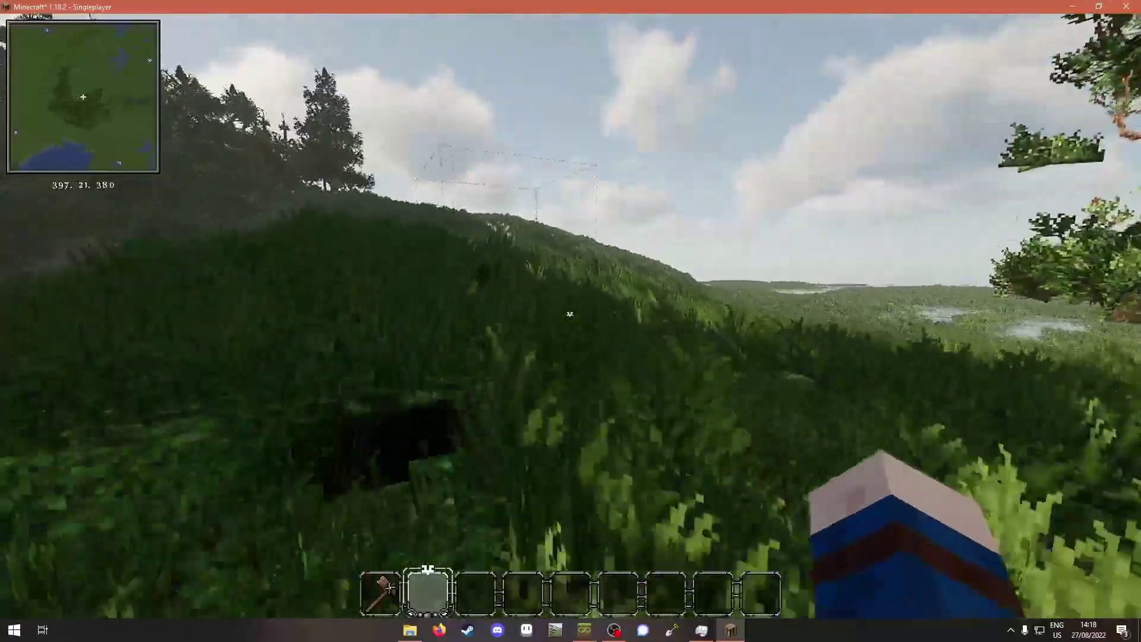
key(w)
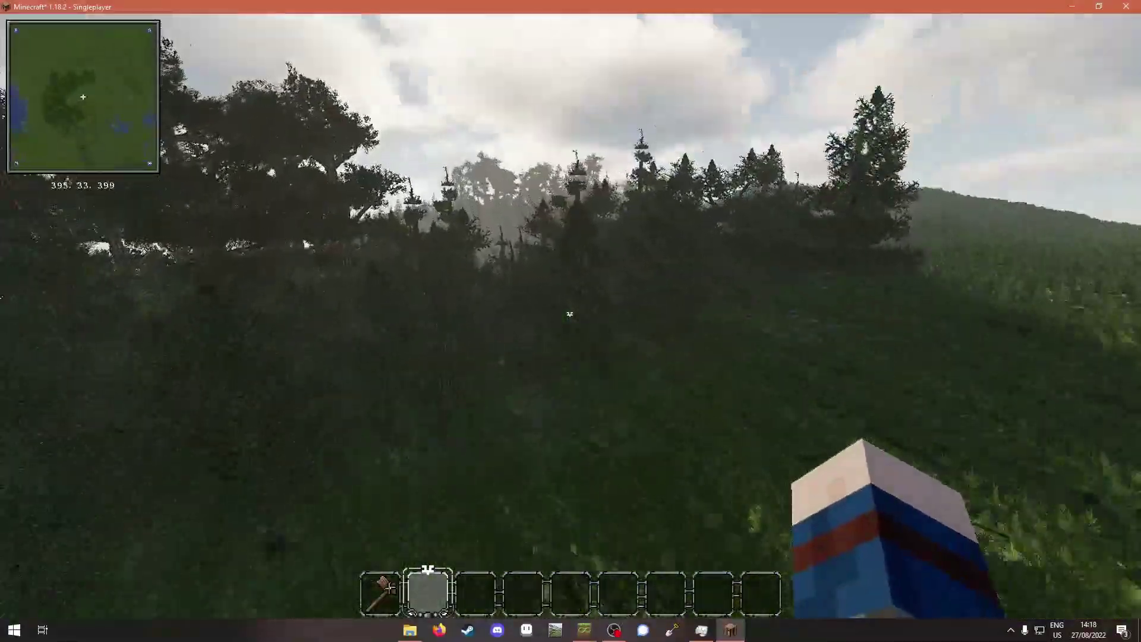
key(w)
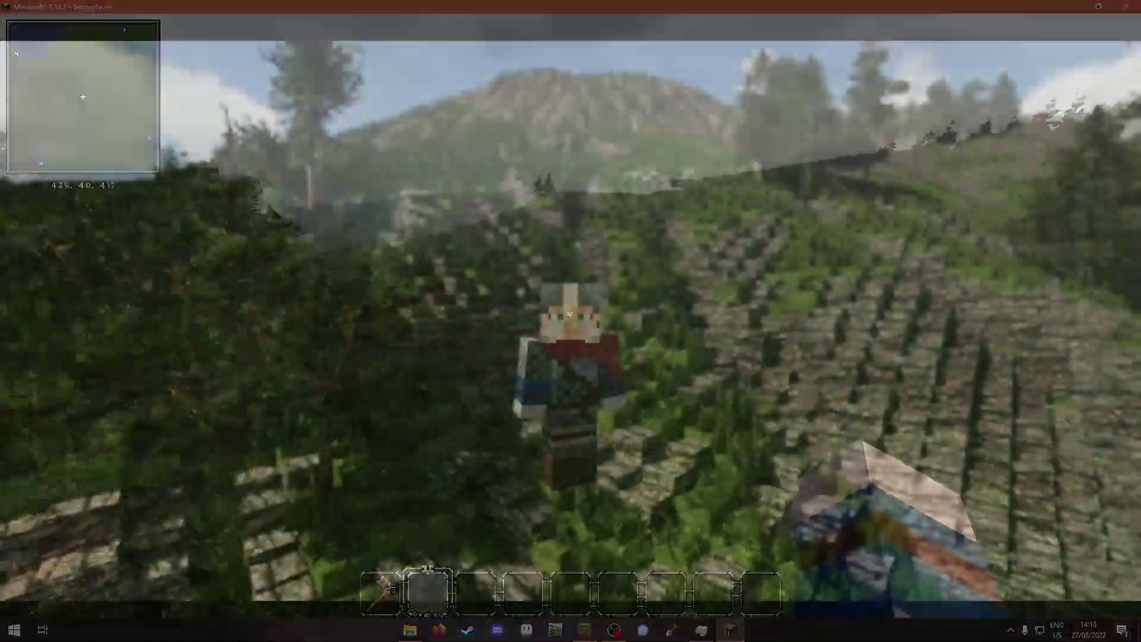